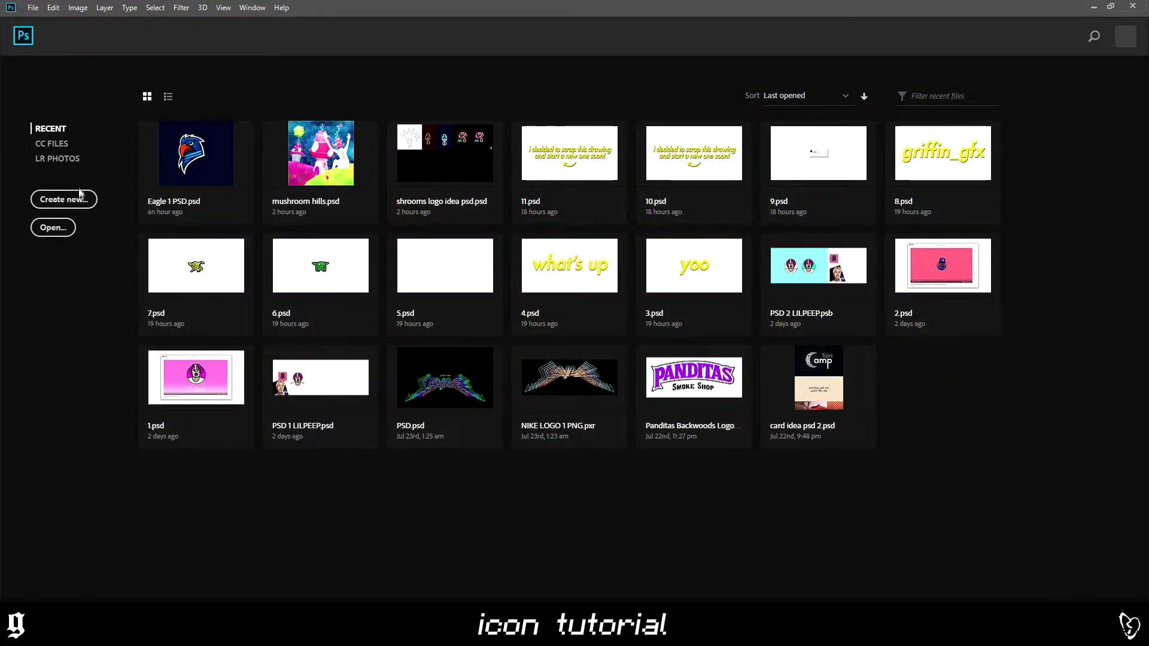
- Create a 1920 x 1080 px document at 300 ppi and enlarge its canvas evenly around the centre to about 16.5 inches wide with Crop
{"action": "key", "text": "ctrl+n"}
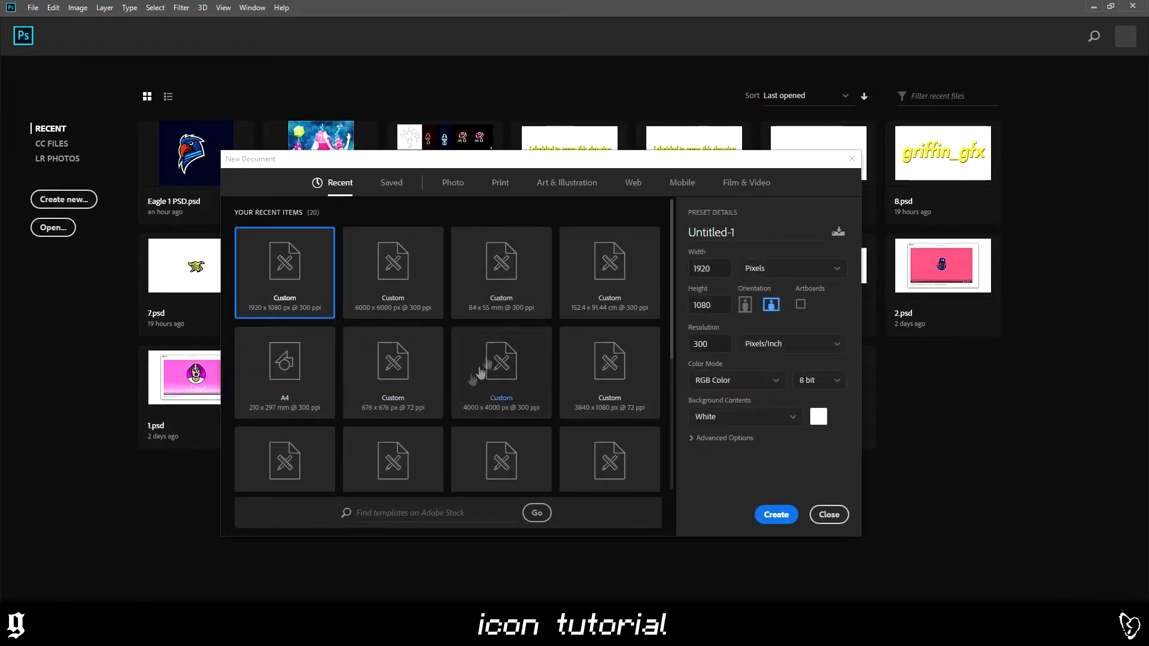
{"action": "double_click", "coordinate": [309, 315]}
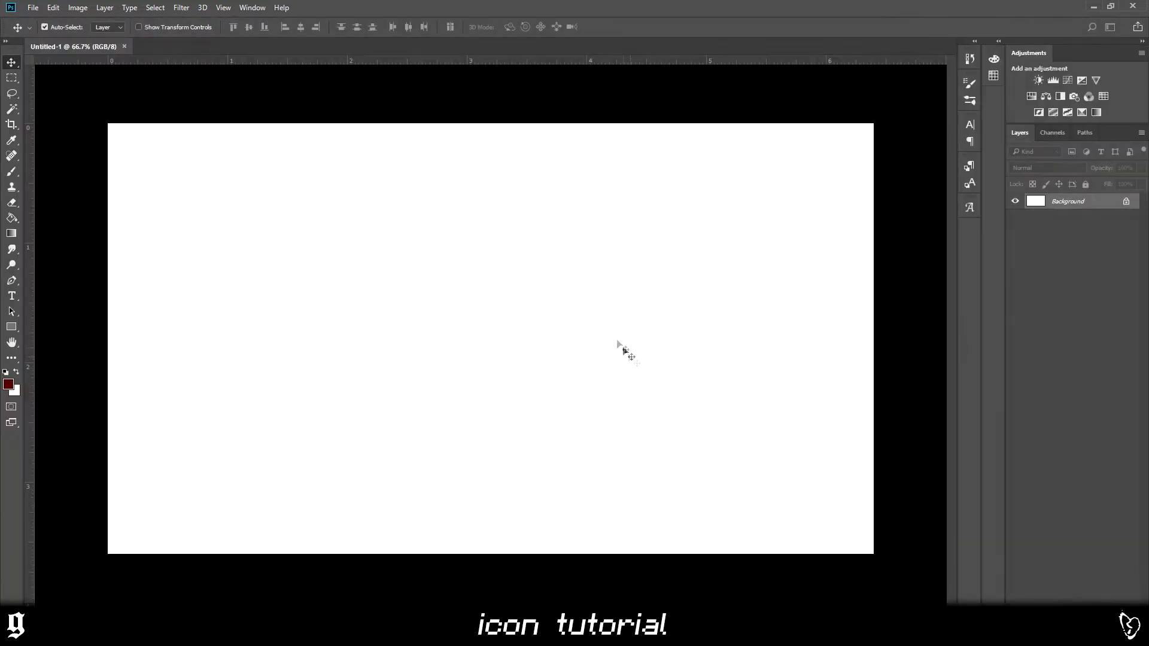
{"action": "scroll", "coordinate": [345, 396], "scroll_direction": "down", "scroll_amount": 8}
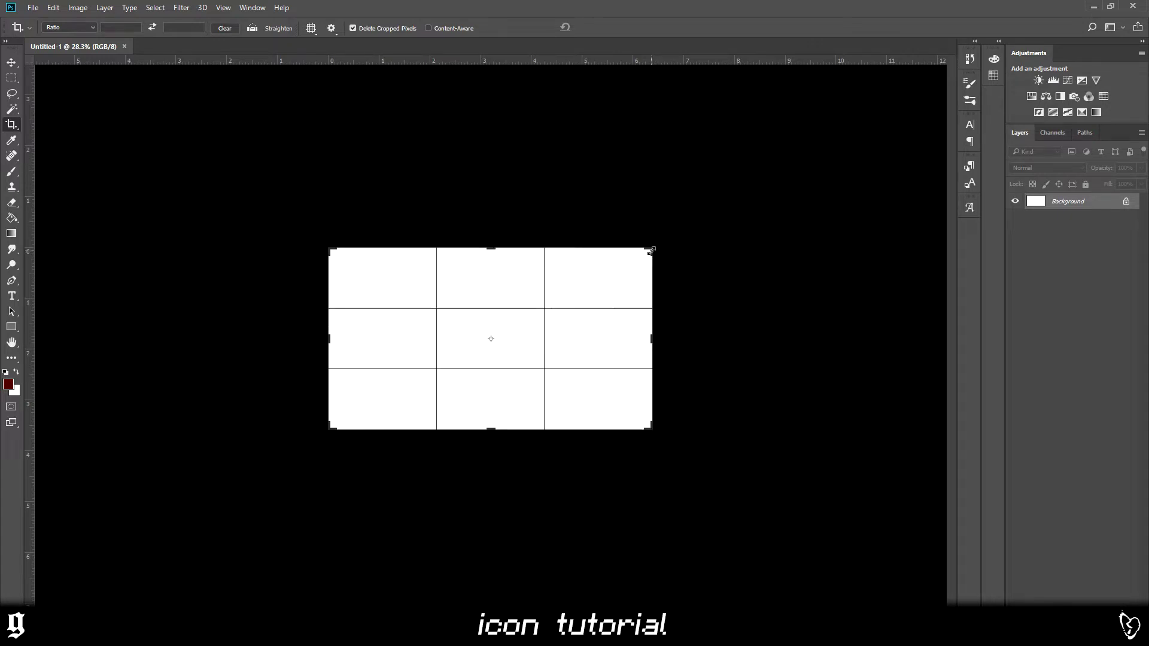
{"action": "left_click_drag", "start_coordinate": [652, 250], "coordinate": [914, 118]}
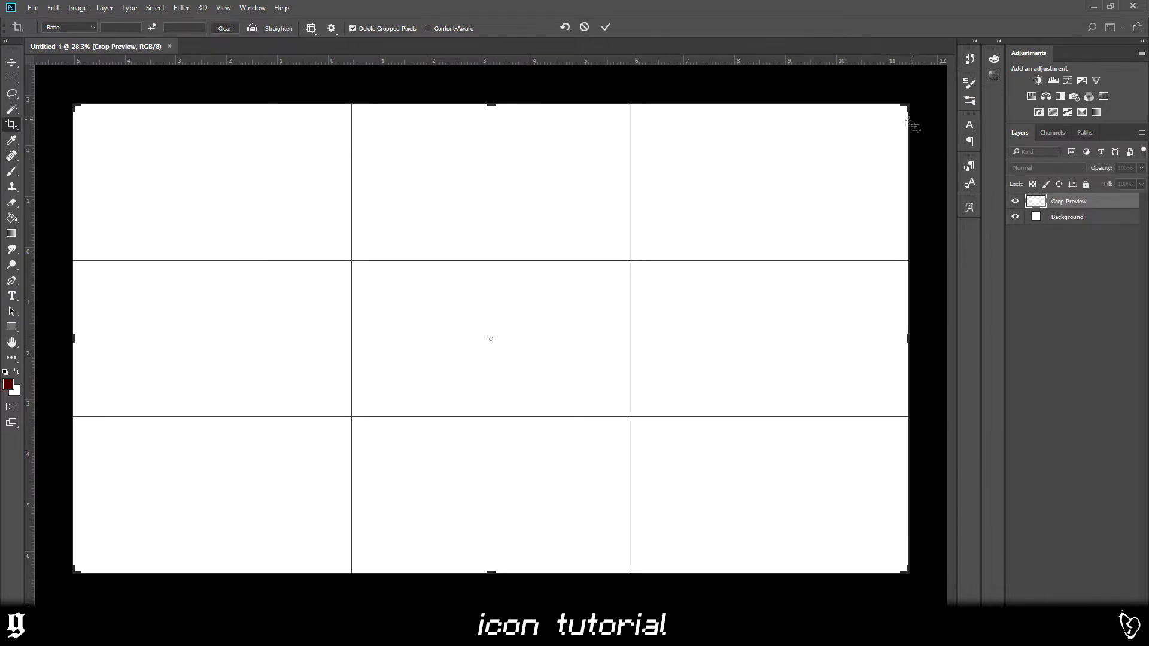
{"action": "left_click", "coordinate": [16, 69]}
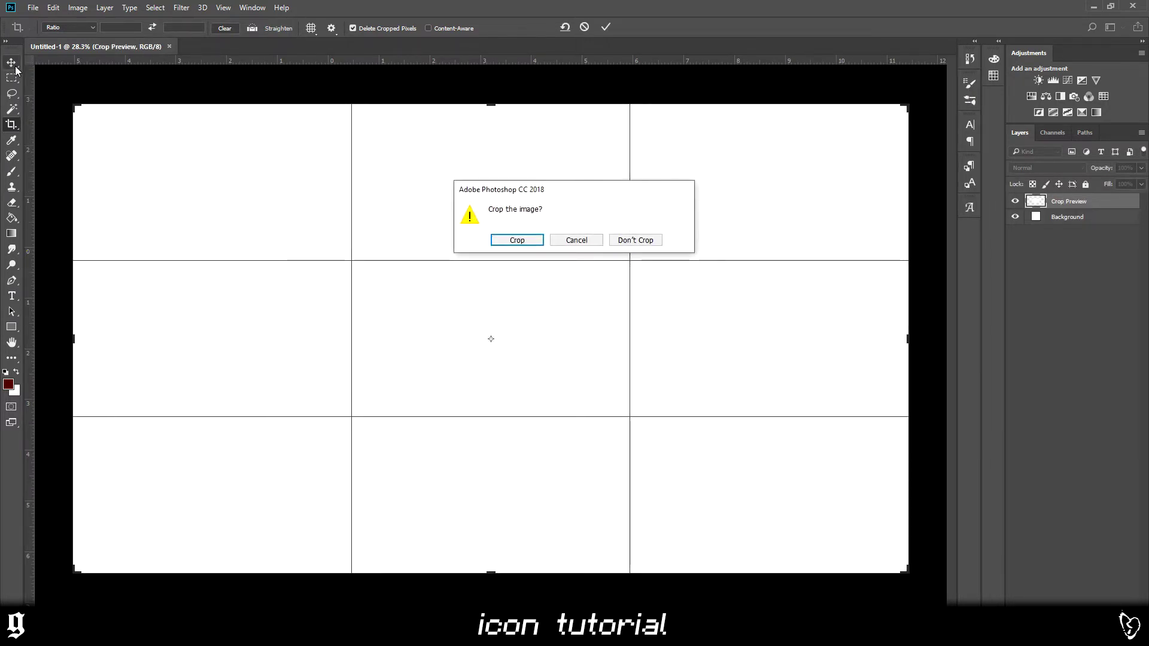
{"action": "left_click", "coordinate": [519, 240]}
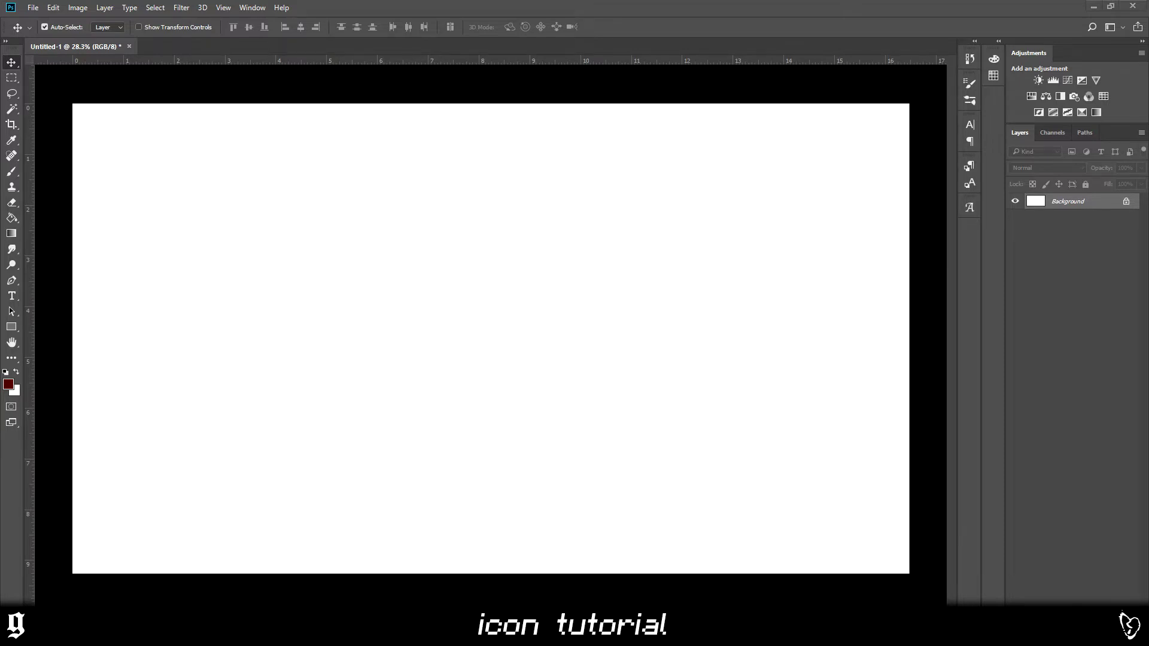
- Paste the portrait photo onto the canvas and scale it up proportionally about its centre to fill most of the page
{"action": "key", "text": "ctrl+v"}
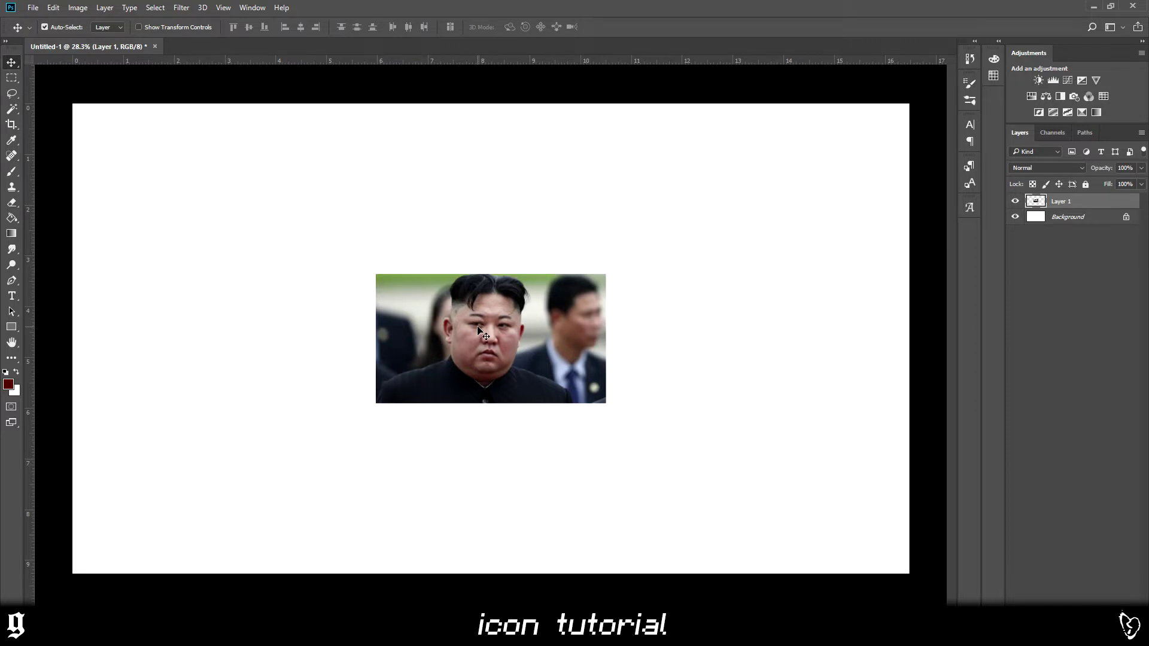
{"action": "key", "text": "ctrl+t"}
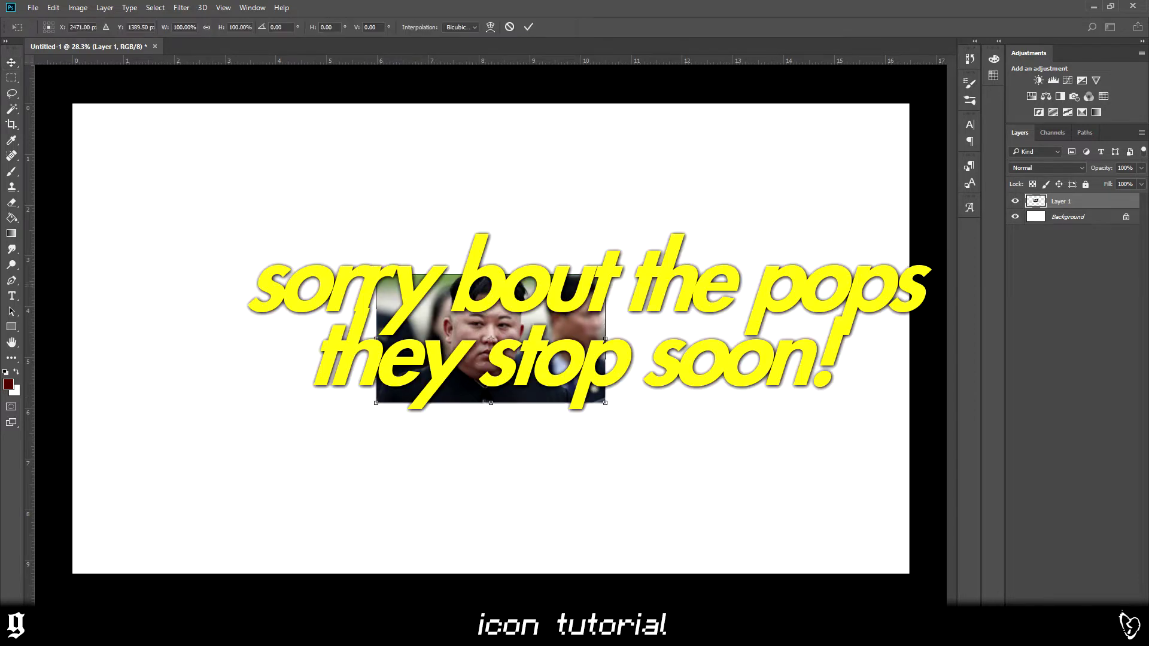
{"action": "left_click_drag", "start_coordinate": [606, 274], "coordinate": [763, 187]}
{"action": "key", "text": "Return"}
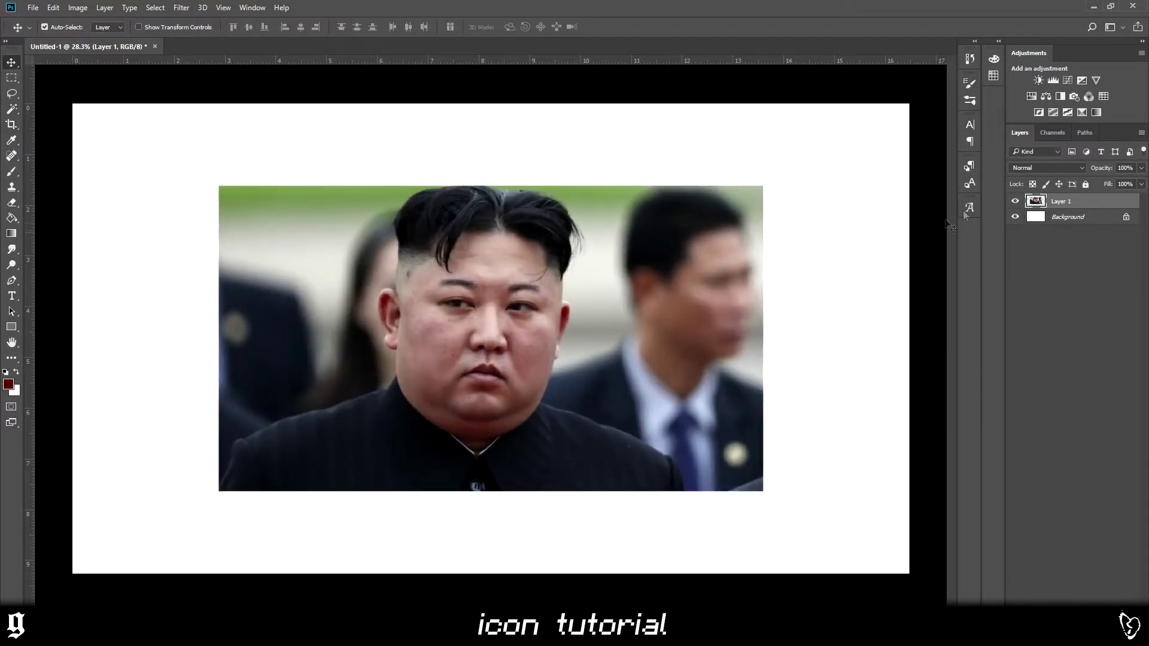
- Fade the portrait photo's layer to 22% opacity and ready a black brush on a new layer above it
{"action": "left_click_drag", "start_coordinate": [1119, 183], "coordinate": [1096, 185]}
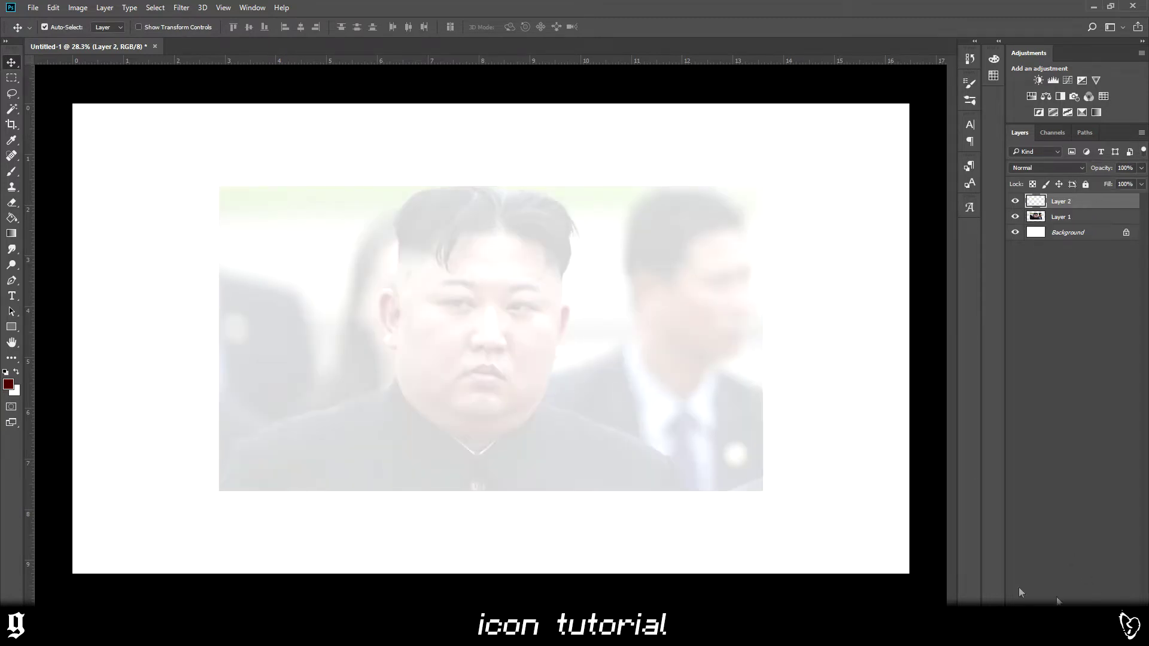
{"action": "key", "text": "b"}
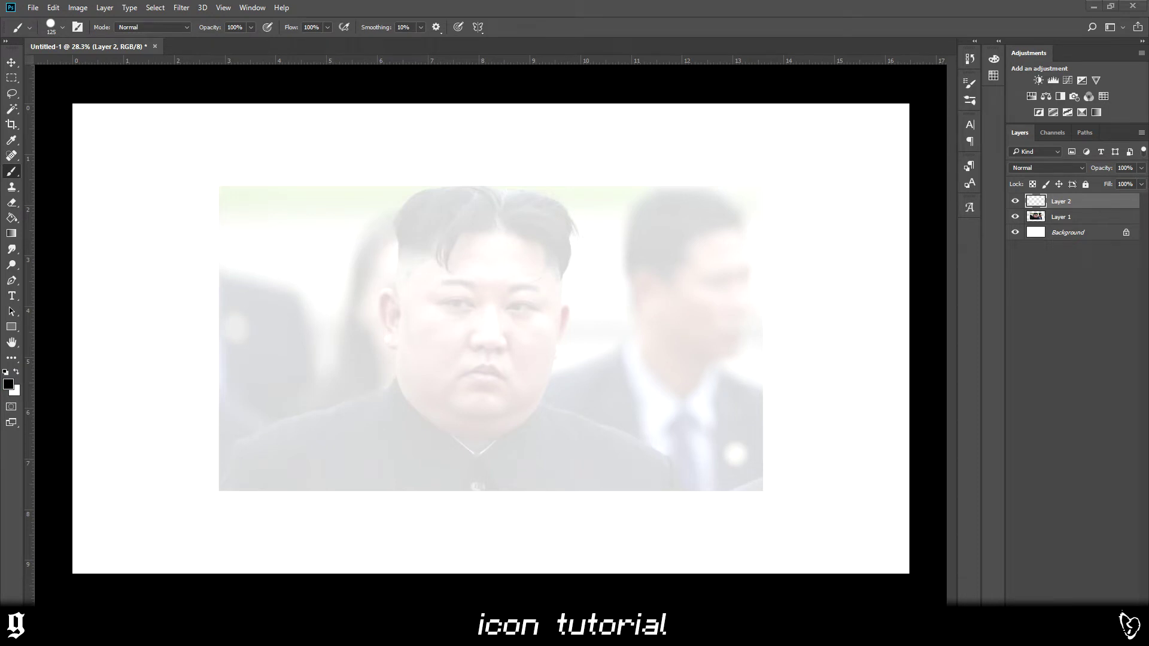
- Paste the reference icon, enlarge it to about 602% on the canvas's left side, and place the faded photo, scaled down, beside it
{"action": "key", "text": "ctrl+v"}
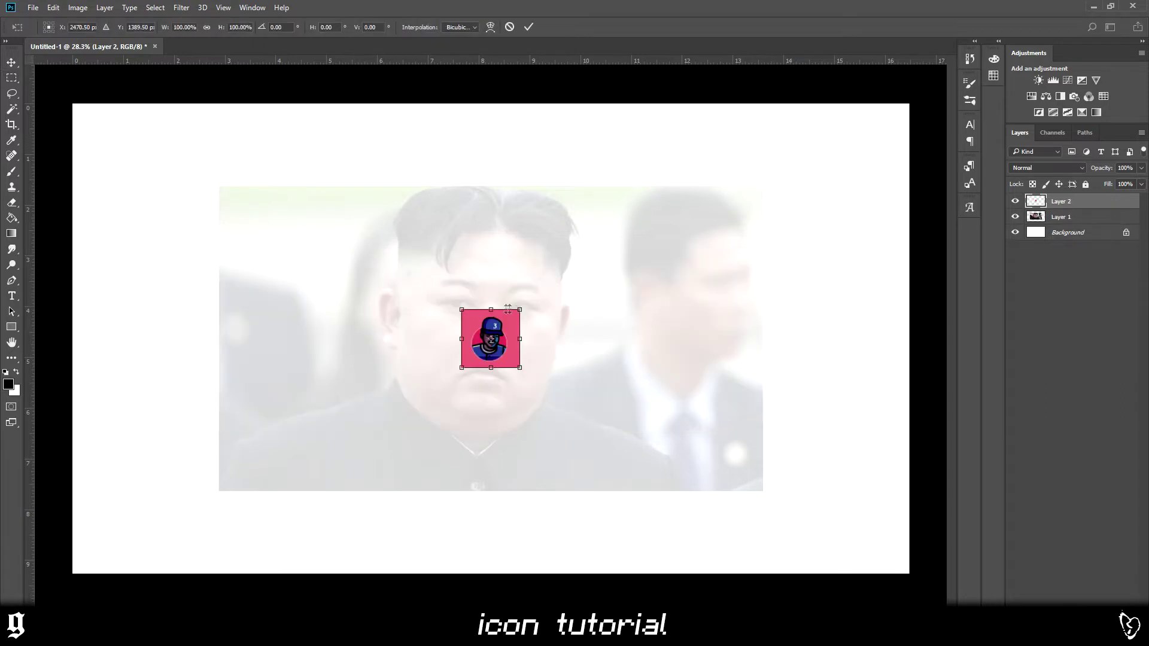
{"action": "left_click_drag", "start_coordinate": [522, 309], "coordinate": [301, 310]}
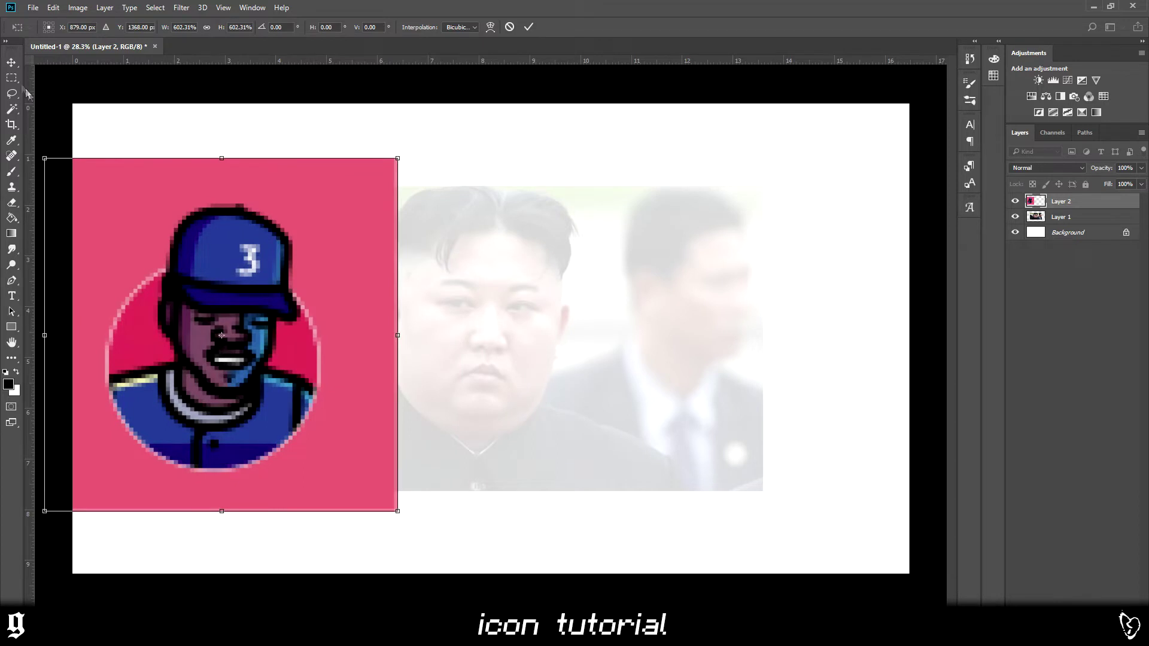
{"action": "left_click", "coordinate": [11, 62]}
{"action": "left_click", "coordinate": [529, 241]}
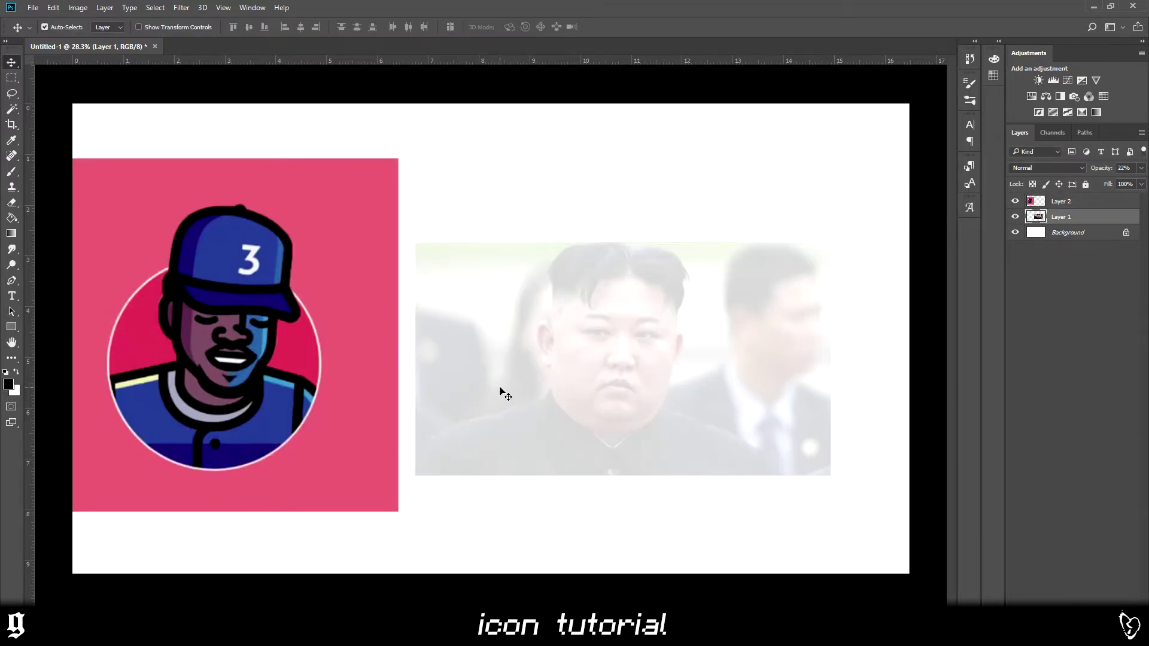
- Set the brush size to 50 px to match the thickness of the reference icon's black outlines
{"action": "scroll", "coordinate": [261, 358], "scroll_direction": "up", "scroll_amount": 10}
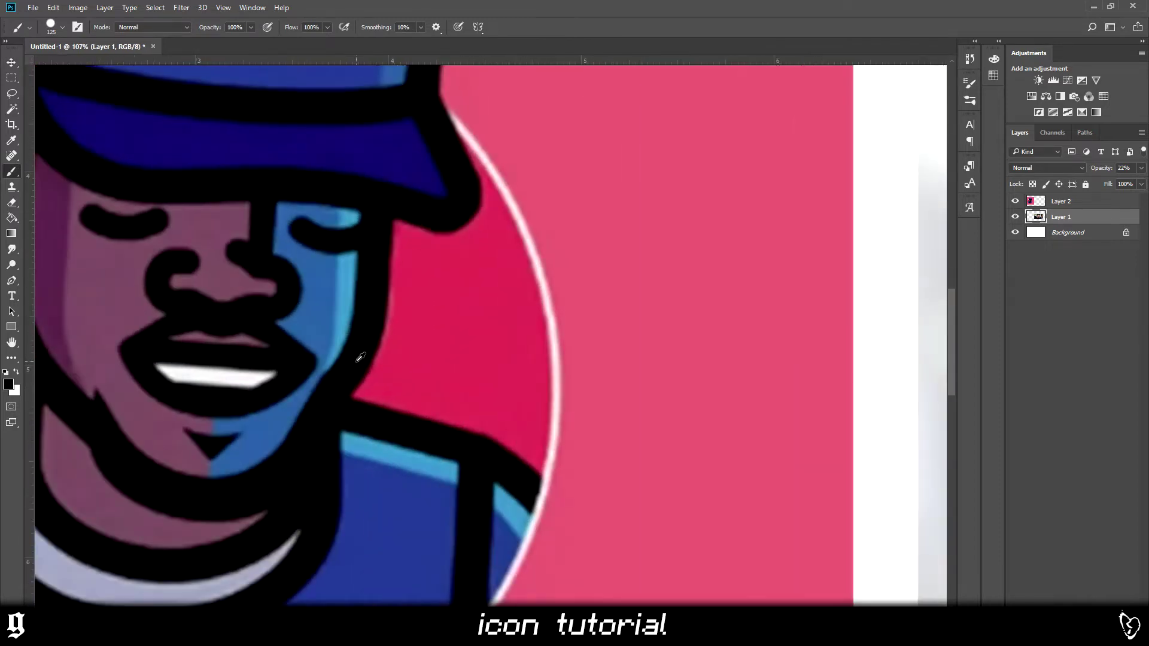
{"action": "left_click", "coordinate": [355, 362], "text": "alt"}
{"action": "scroll", "coordinate": [352, 363], "scroll_direction": "up", "scroll_amount": 5}
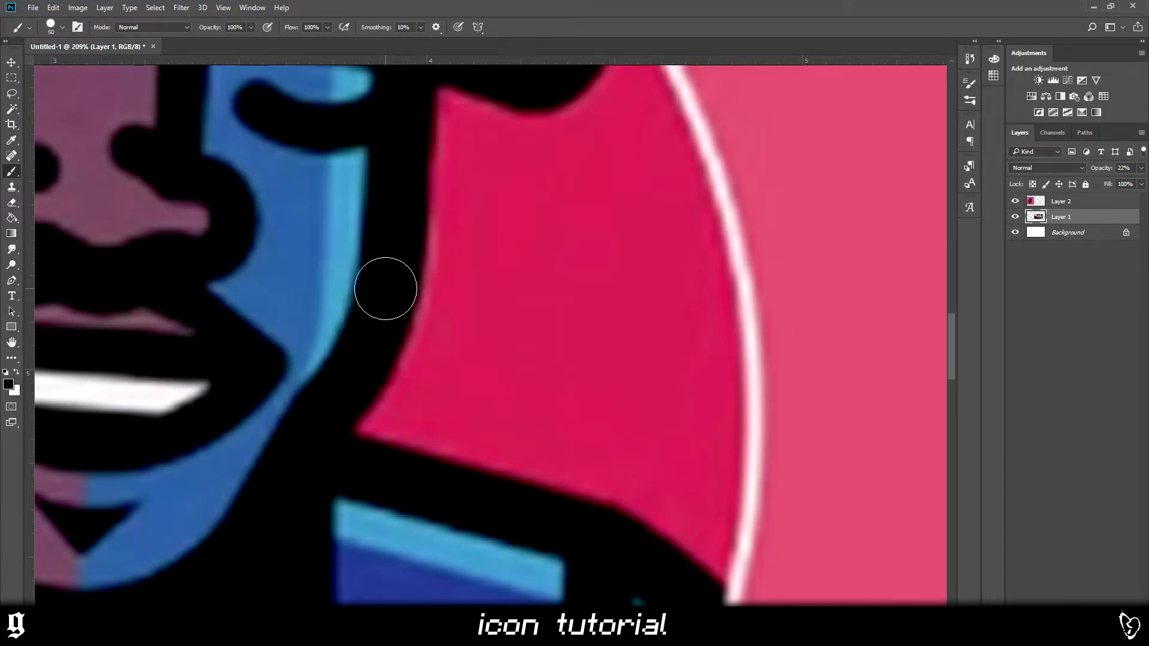
- Examine the reference icon's outline thickness and simplified facial shapes alongside the faded portrait photo
{"action": "scroll", "coordinate": [389, 288], "scroll_direction": "down", "scroll_amount": 4, "text": "alt"}
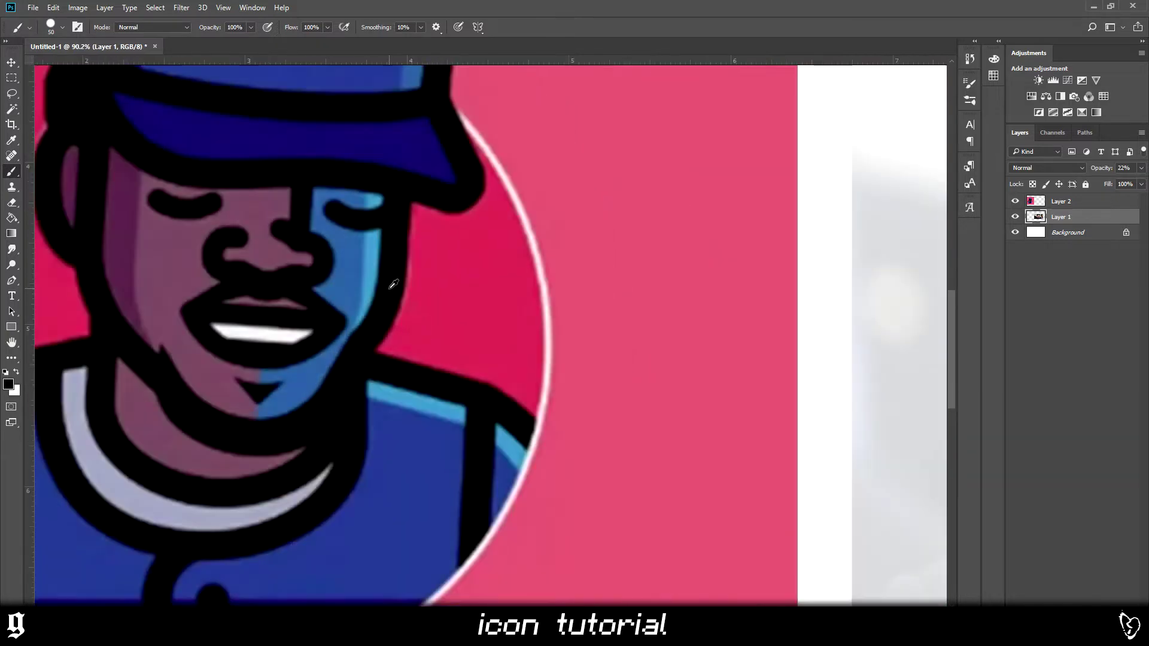
{"action": "scroll", "coordinate": [389, 292], "scroll_direction": "down", "scroll_amount": 1, "text": "alt"}
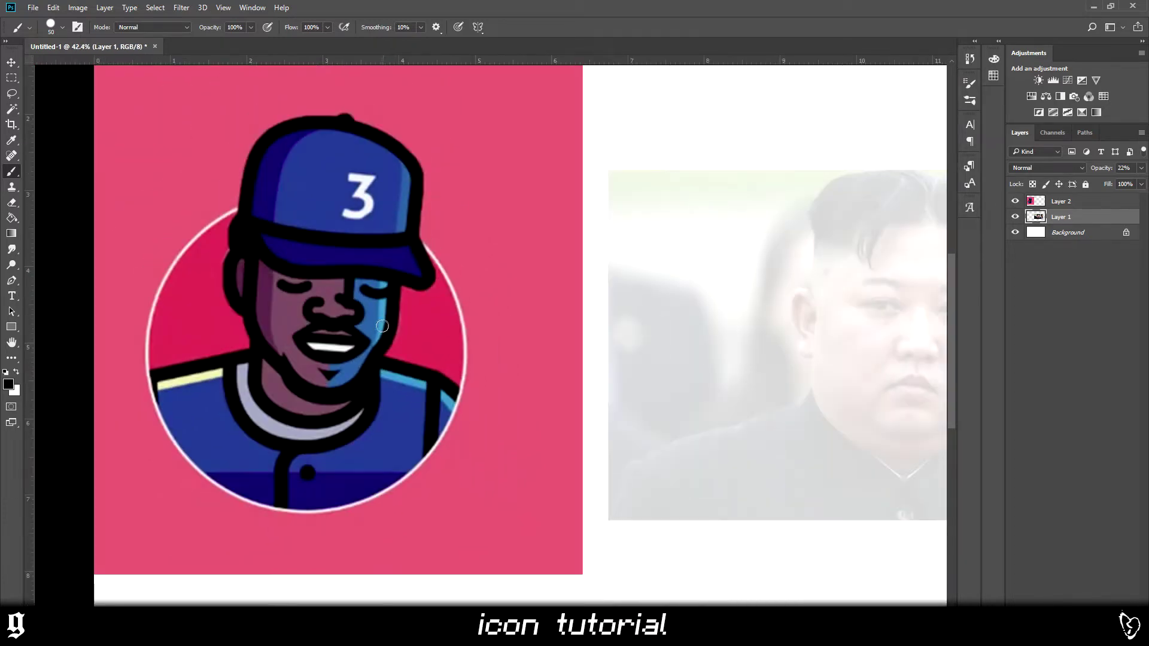
{"action": "scroll", "coordinate": [360, 350], "scroll_direction": "down", "scroll_amount": 1}
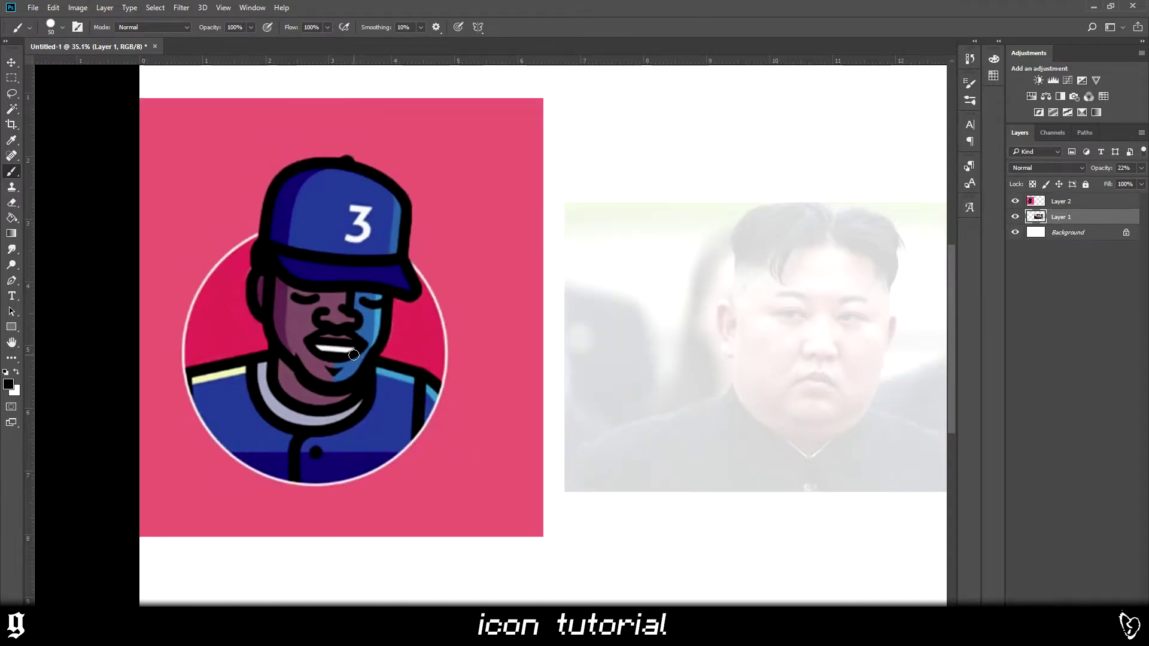
{"action": "scroll", "coordinate": [356, 354], "scroll_direction": "down", "scroll_amount": 2}
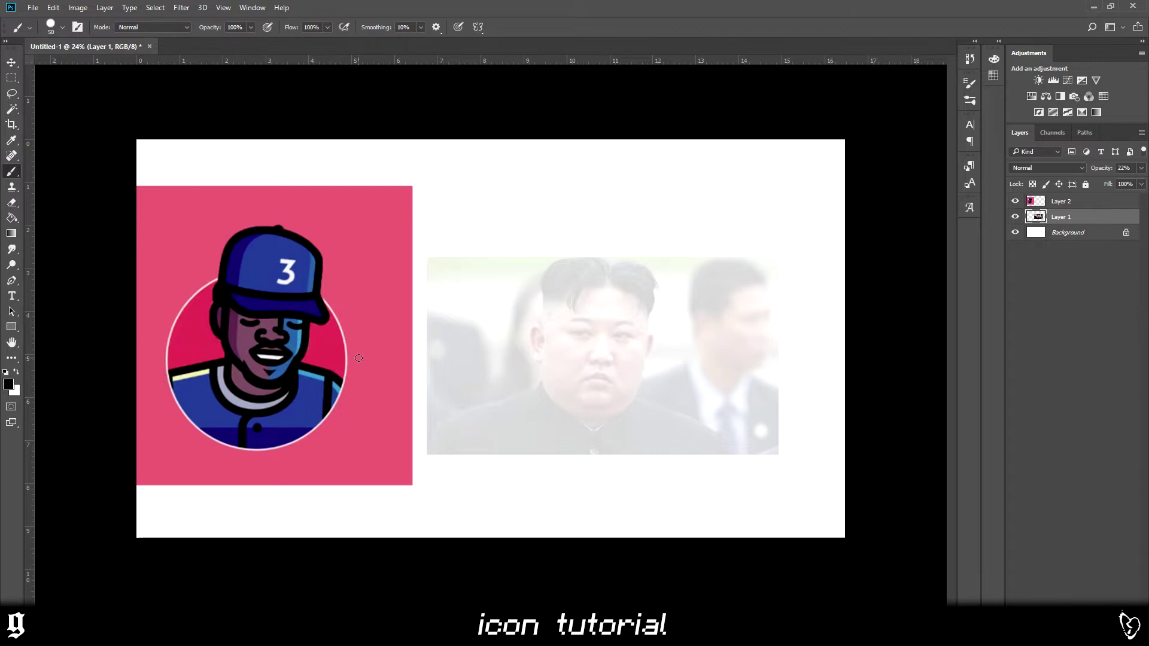
{"action": "scroll", "coordinate": [401, 357], "scroll_direction": "up", "scroll_amount": 5}
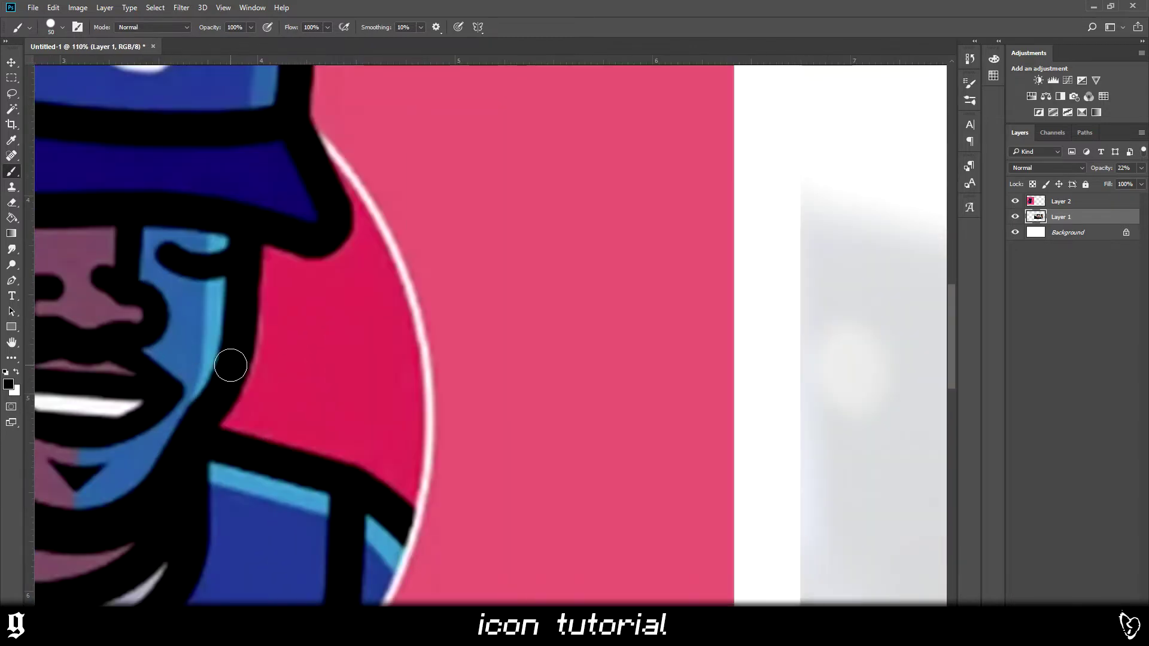
{"action": "scroll", "coordinate": [231, 365], "scroll_direction": "down", "scroll_amount": 4}
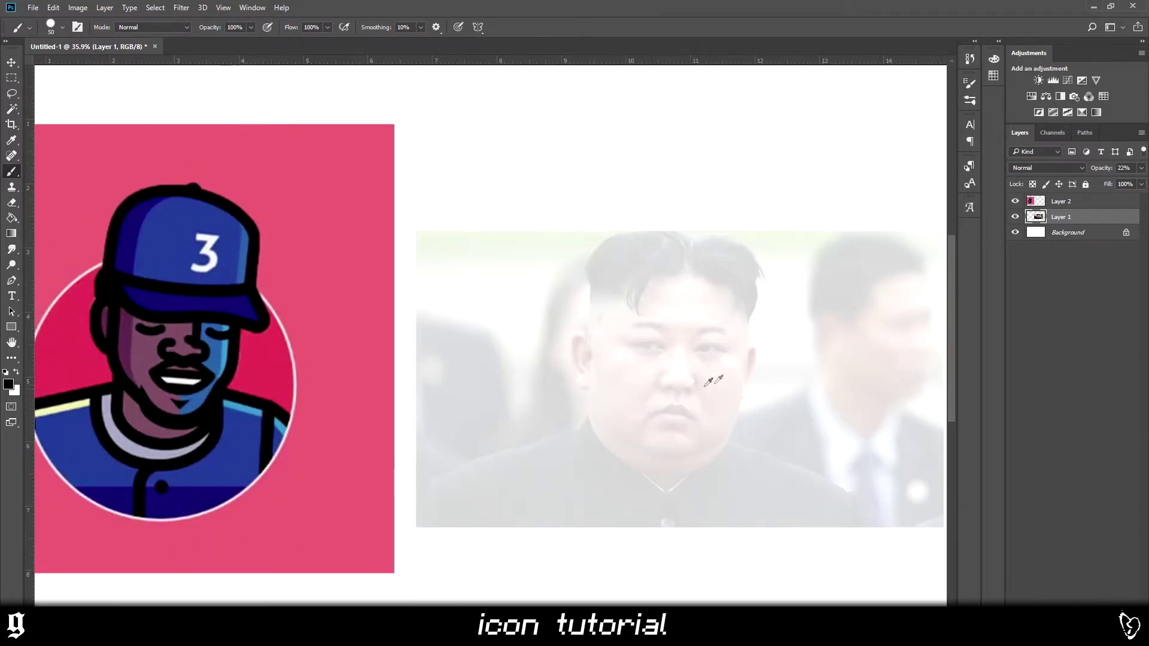
{"action": "scroll", "coordinate": [542, 288], "scroll_direction": "down", "scroll_amount": 2}
{"action": "scroll", "coordinate": [793, 384], "scroll_direction": "up", "scroll_amount": 1}
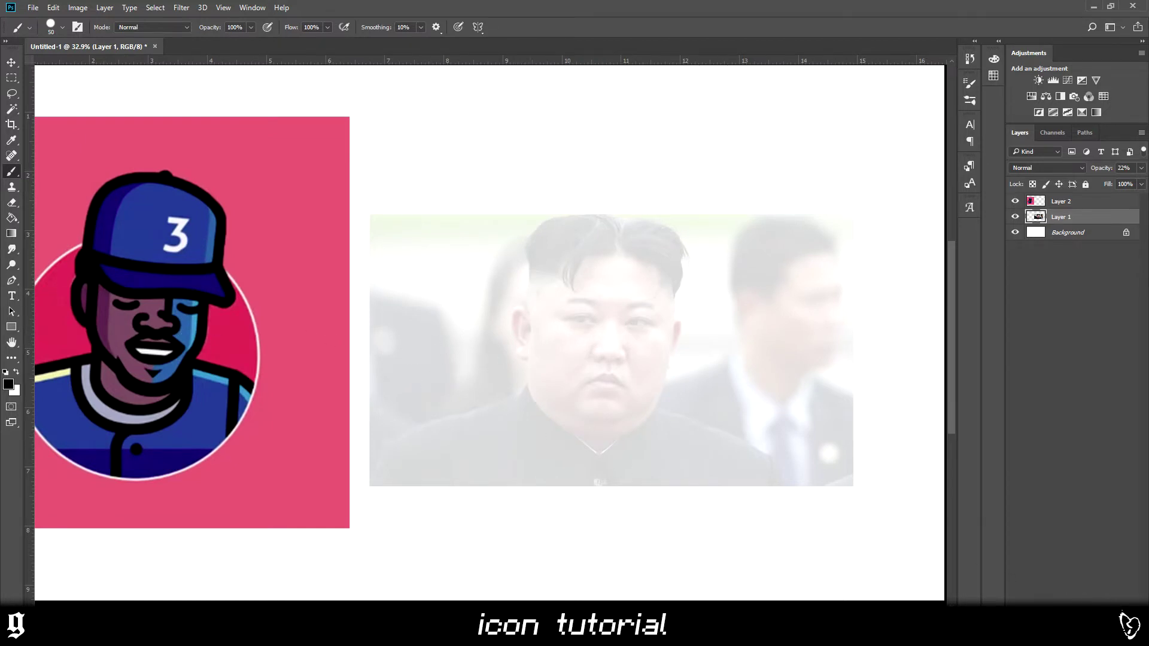
- On a new layer above the faded photo, trace the jawline, lower lip, chin crease and left-hand ear in black brush strokes
{"action": "key", "text": "ctrl+shift+alt+n"}
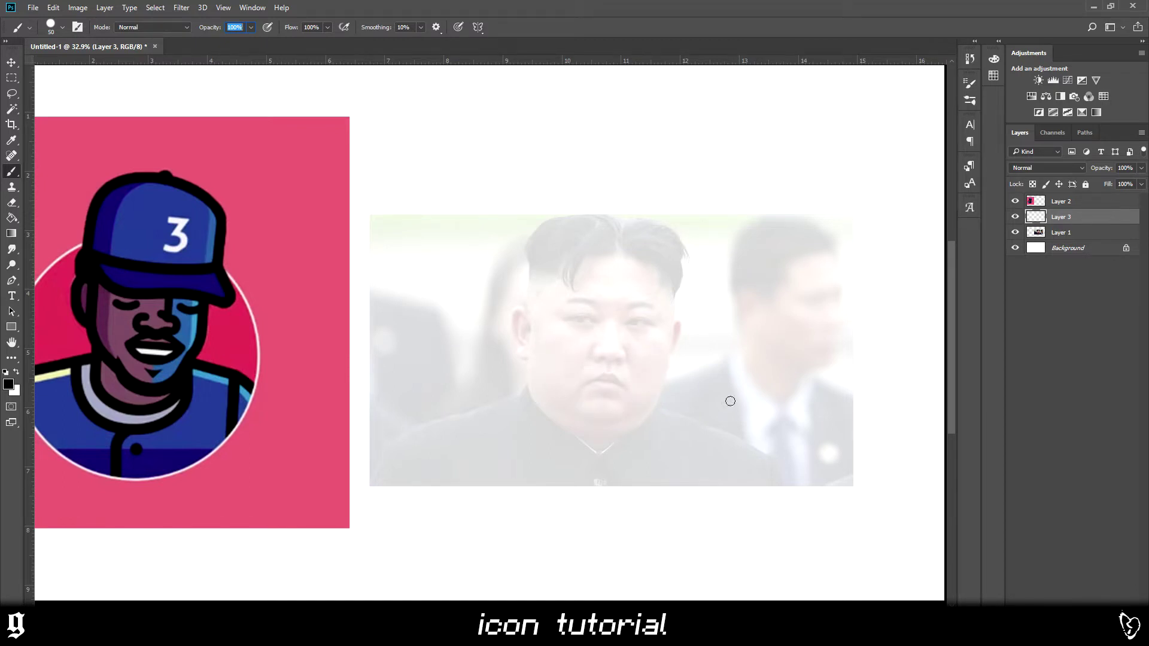
{"action": "left_click_drag", "start_coordinate": [634, 423], "coordinate": [644, 417]}
{"action": "key", "text": "ctrl+z"}
{"action": "mouse_move", "coordinate": [570, 410]}
{"action": "left_mouse_down"}
{"action": "mouse_move", "coordinate": [637, 410]}
{"action": "mouse_move", "coordinate": [628, 424]}
{"action": "left_mouse_up"}
{"action": "key", "text": "ctrl+z"}
{"action": "left_click_drag", "start_coordinate": [593, 401], "coordinate": [617, 403]}
{"action": "mouse_move", "coordinate": [529, 352]}
{"action": "left_mouse_down"}
{"action": "mouse_move", "coordinate": [570, 428]}
{"action": "mouse_move", "coordinate": [595, 435]}
{"action": "mouse_move", "coordinate": [570, 429]}
{"action": "mouse_move", "coordinate": [652, 412]}
{"action": "mouse_move", "coordinate": [674, 335]}
{"action": "mouse_move", "coordinate": [677, 291]}
{"action": "mouse_move", "coordinate": [539, 286]}
{"action": "left_mouse_up"}
{"action": "key", "text": "ctrl+z"}
{"action": "key", "text": "ctrl+z"}
{"action": "left_click_drag", "start_coordinate": [532, 362], "coordinate": [529, 312]}
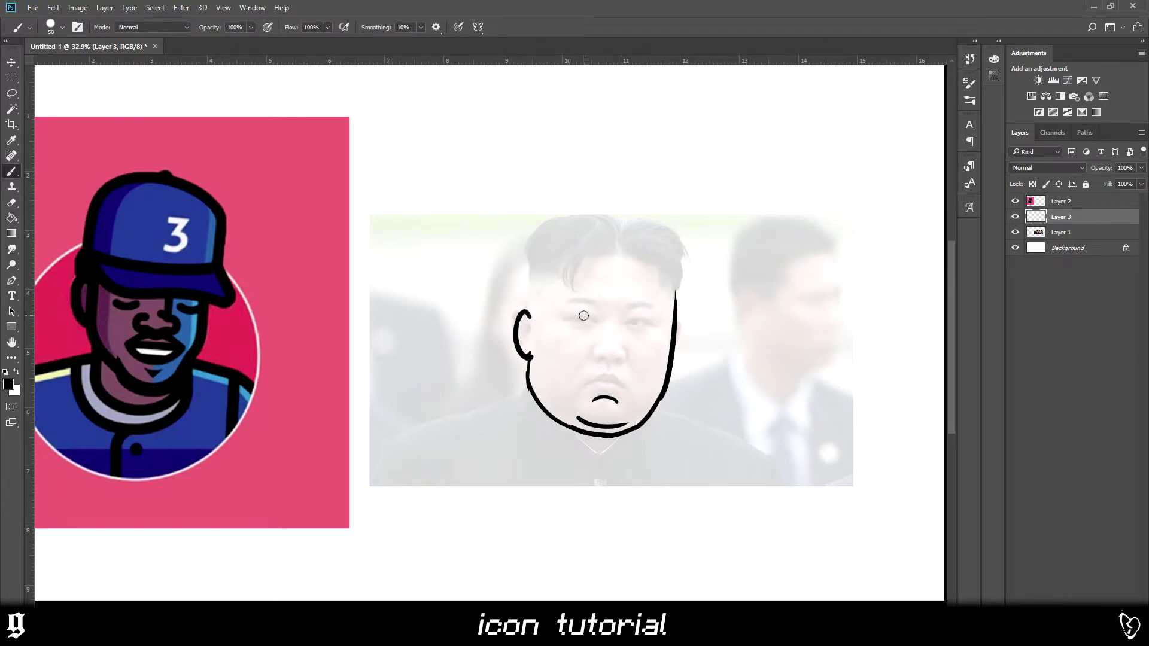
{"action": "left_click_drag", "start_coordinate": [586, 323], "coordinate": [570, 373]}
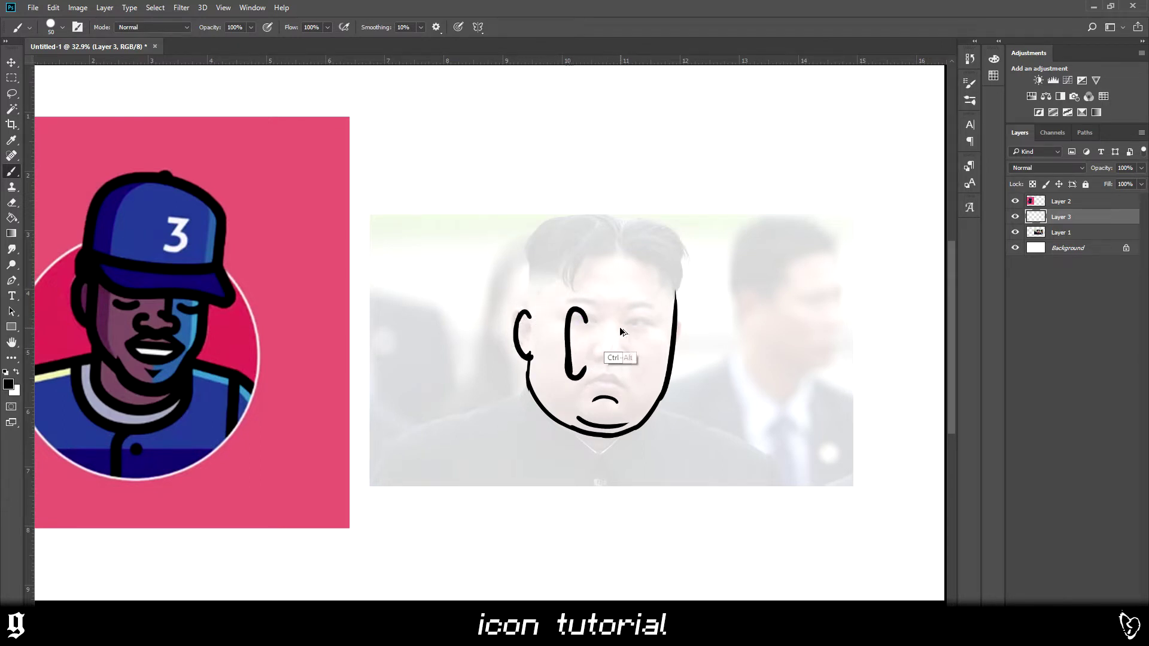
{"action": "key", "text": "ctrl+z"}
{"action": "left_click_drag", "start_coordinate": [581, 322], "coordinate": [579, 335]}
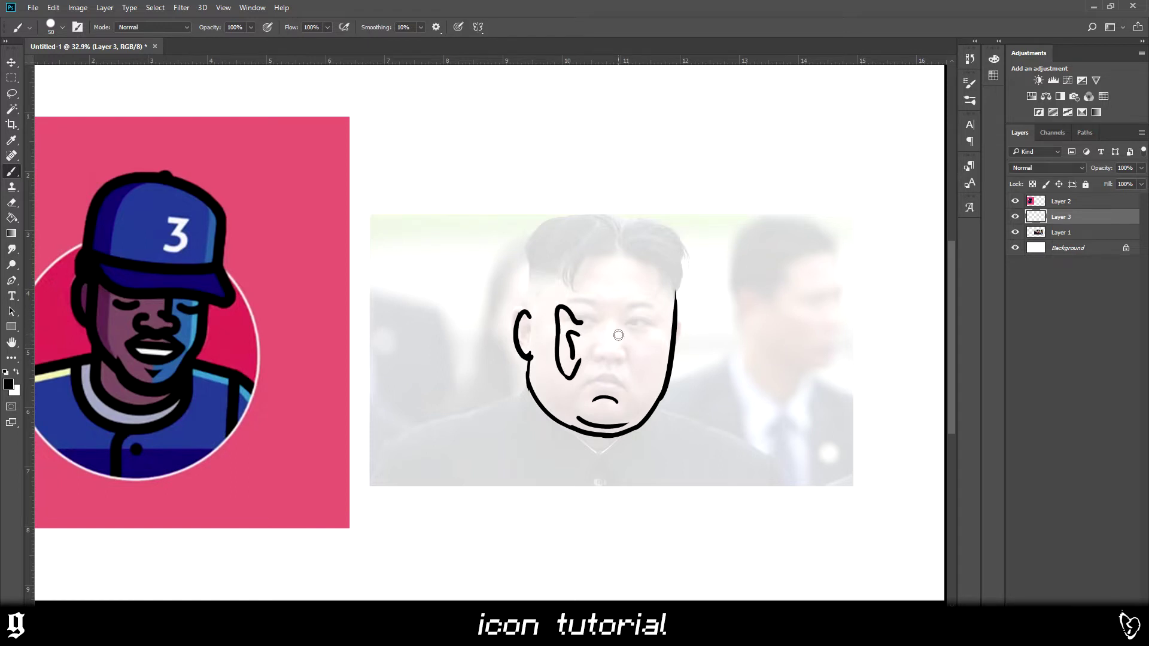
{"action": "key", "text": "ctrl+z"}
{"action": "key", "text": "ctrl+z"}
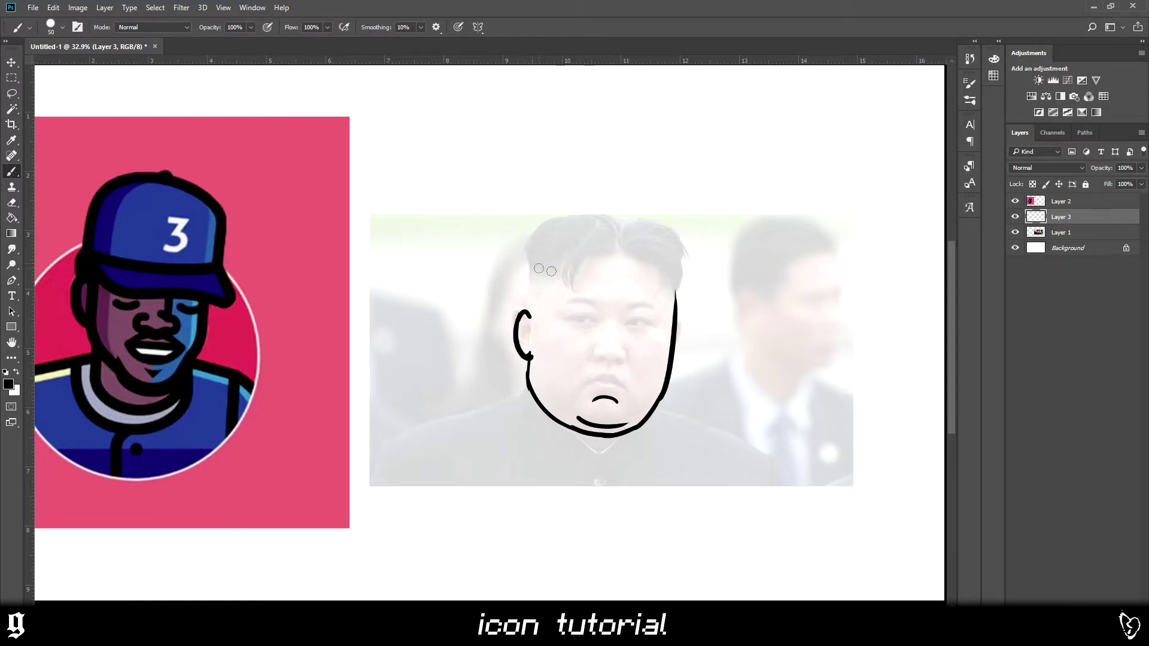
- Draw the side of the head as a straight black line from the top of the ear up to the hairline
{"action": "left_click_drag", "start_coordinate": [530, 314], "coordinate": [534, 258]}
{"action": "key", "text": "ctrl+z"}
{"action": "left_click_drag", "start_coordinate": [532, 314], "coordinate": [532, 260]}
{"action": "key", "text": "ctrl+z"}
{"action": "scroll", "coordinate": [637, 309], "scroll_direction": "up", "scroll_amount": 1}
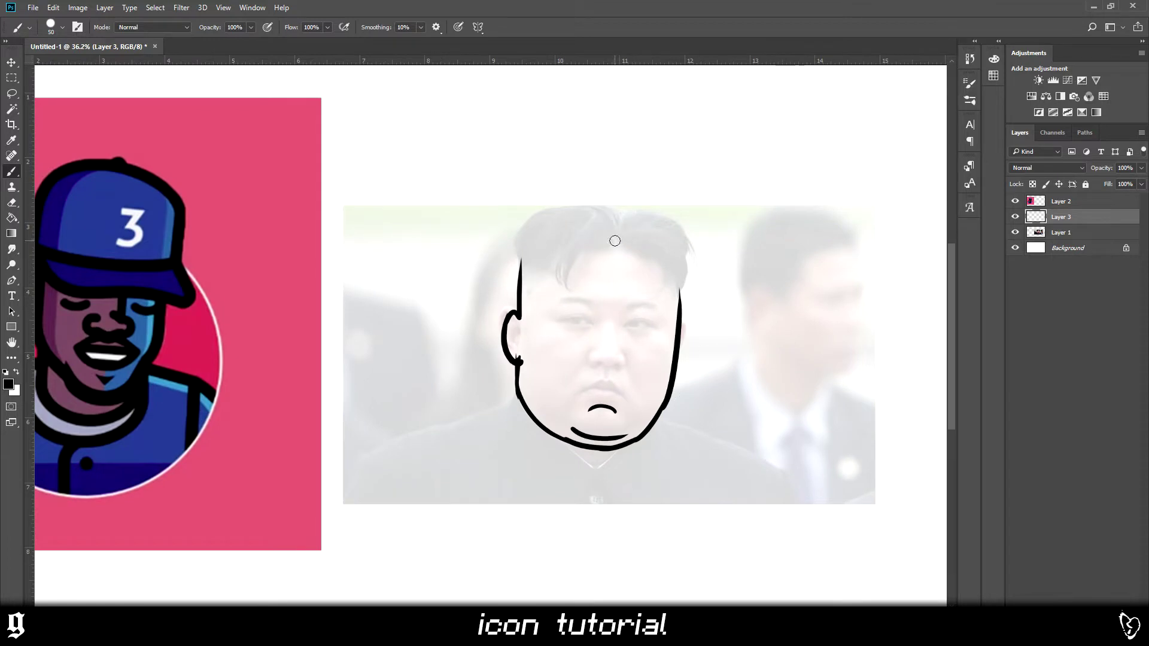
- Trace the lower edge of the left-hand hair section from the parting through the pointed lock to the temple
{"action": "mouse_move", "coordinate": [621, 247]}
{"action": "left_mouse_down"}
{"action": "mouse_move", "coordinate": [646, 238]}
{"action": "mouse_move", "coordinate": [569, 289]}
{"action": "left_mouse_up"}
{"action": "key", "text": "ctrl+z"}
{"action": "key", "text": "ctrl+z"}
{"action": "mouse_move", "coordinate": [610, 245]}
{"action": "left_mouse_down"}
{"action": "mouse_move", "coordinate": [573, 286]}
{"action": "mouse_move", "coordinate": [559, 239]}
{"action": "left_mouse_up"}
{"action": "key", "text": "ctrl+z"}
{"action": "mouse_move", "coordinate": [571, 284]}
{"action": "left_mouse_down"}
{"action": "mouse_move", "coordinate": [557, 245]}
{"action": "mouse_move", "coordinate": [515, 262]}
{"action": "left_mouse_up"}
{"action": "key", "text": "ctrl+z"}
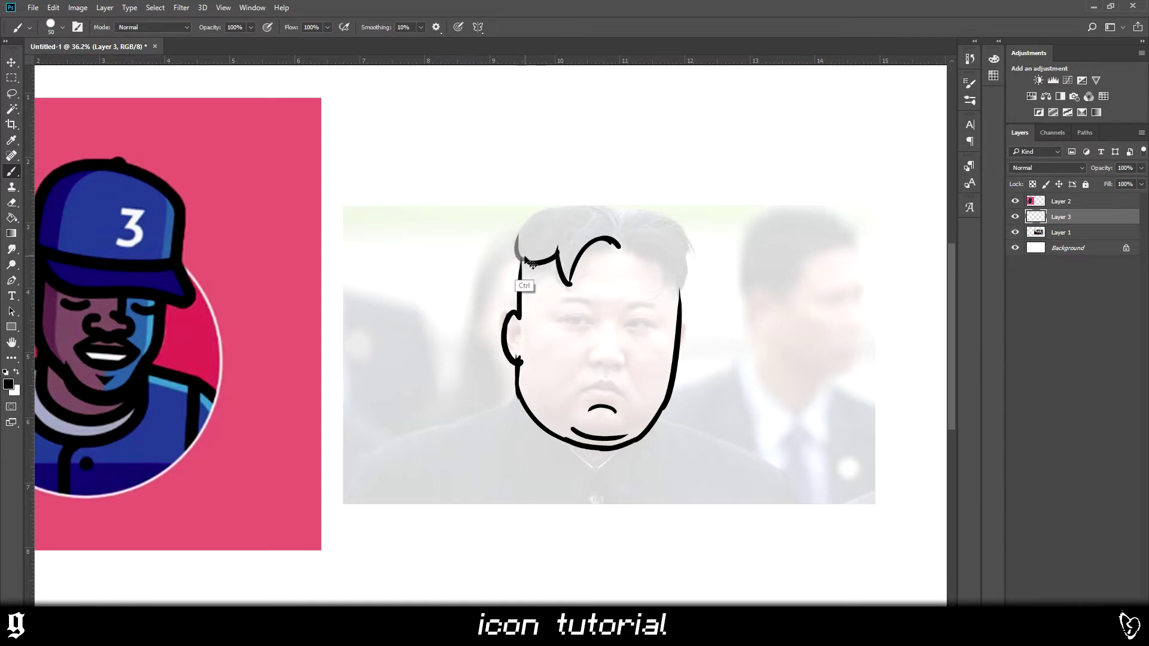
- Outline the top of the hair and the jagged right-hand section, and add short strand strokes on both sides of the parting
{"action": "mouse_move", "coordinate": [619, 222]}
{"action": "left_mouse_down"}
{"action": "mouse_move", "coordinate": [559, 217]}
{"action": "mouse_move", "coordinate": [516, 245]}
{"action": "left_mouse_up"}
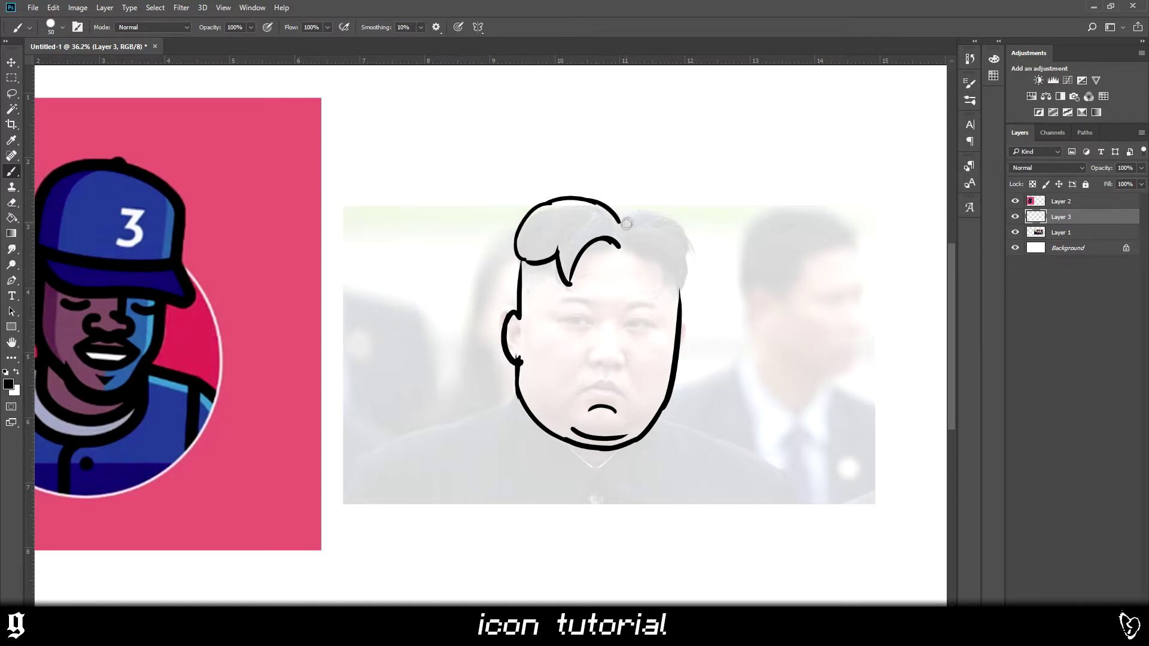
{"action": "mouse_move", "coordinate": [624, 224]}
{"action": "left_mouse_down"}
{"action": "mouse_move", "coordinate": [652, 204]}
{"action": "mouse_move", "coordinate": [696, 254]}
{"action": "mouse_move", "coordinate": [689, 290]}
{"action": "left_mouse_up"}
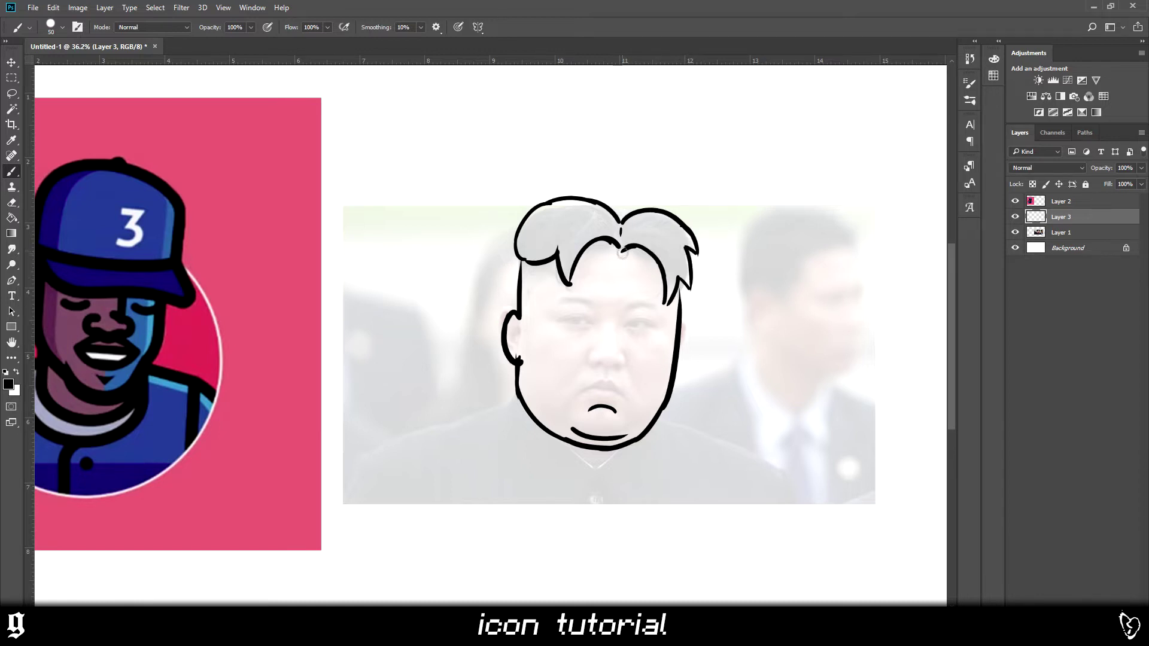
{"action": "left_click_drag", "start_coordinate": [628, 238], "coordinate": [655, 235]}
{"action": "left_click_drag", "start_coordinate": [617, 233], "coordinate": [567, 228]}
{"action": "scroll", "coordinate": [591, 353], "scroll_direction": "up", "scroll_amount": 4}
{"action": "scroll", "coordinate": [583, 353], "scroll_direction": "down", "scroll_amount": 1}
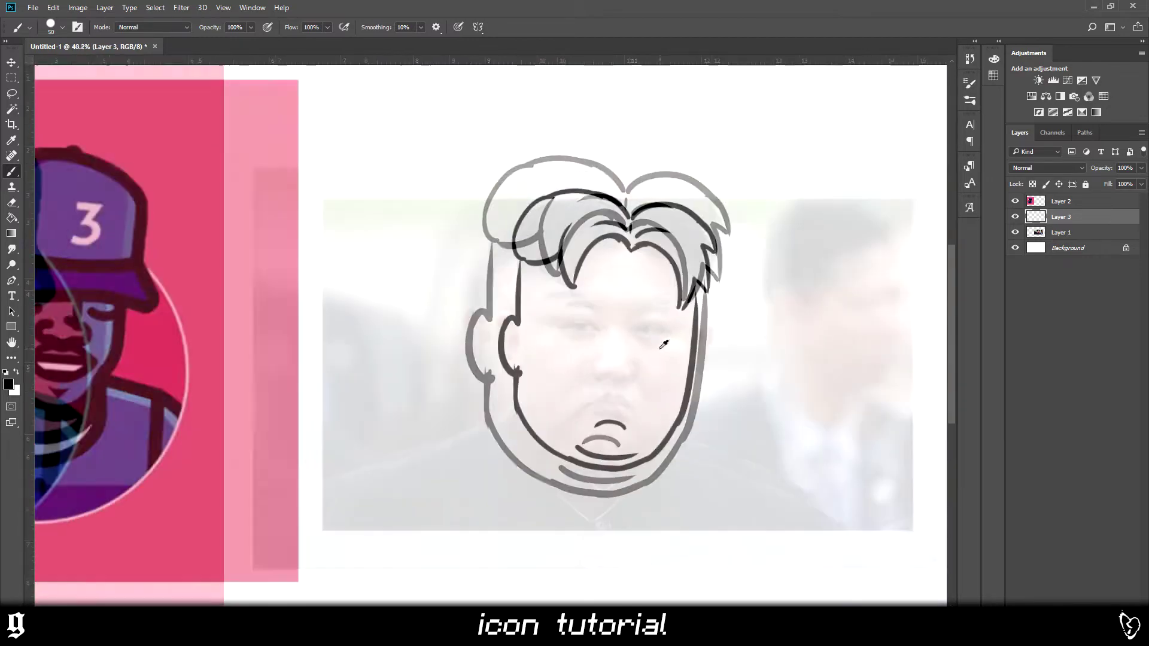
{"action": "scroll", "coordinate": [573, 353], "scroll_direction": "up", "scroll_amount": 4}
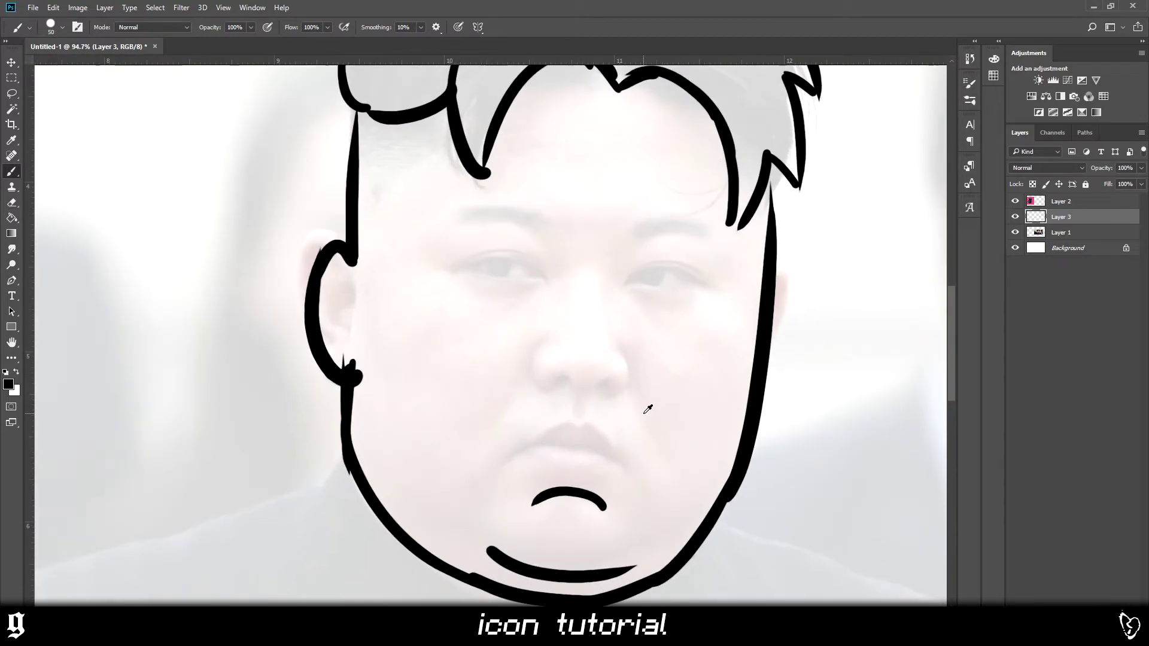
{"action": "scroll", "coordinate": [658, 431], "scroll_direction": "down", "scroll_amount": 1}
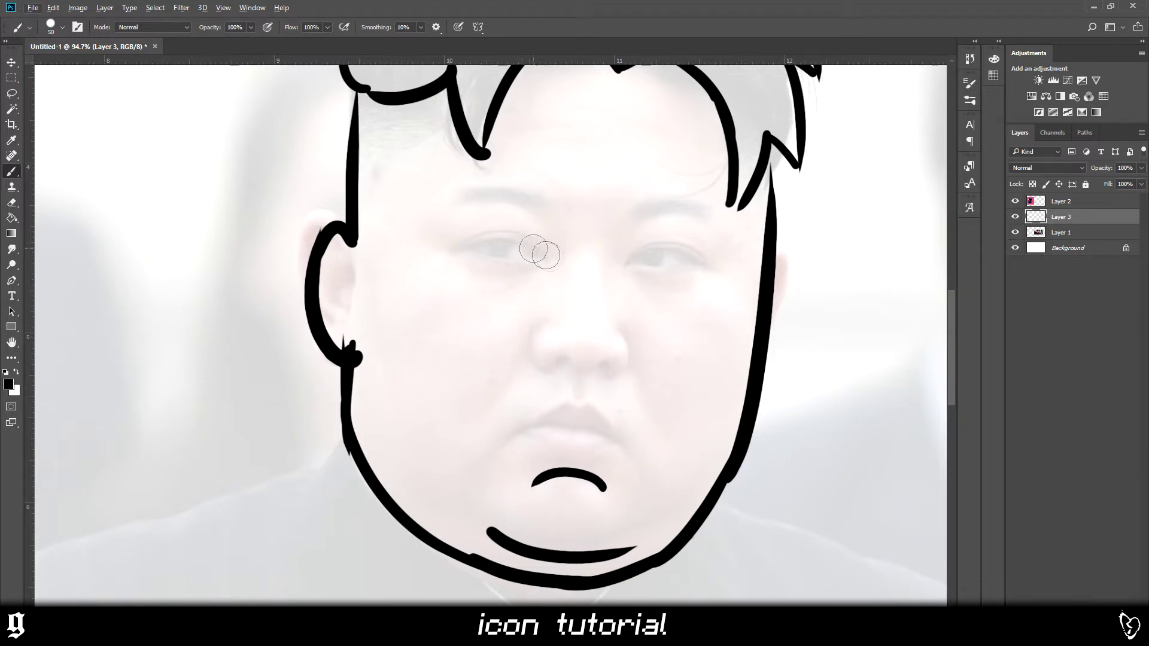
{"action": "left_click_drag", "start_coordinate": [539, 256], "coordinate": [462, 260]}
{"action": "key", "text": "ctrl+z"}
{"action": "left_click_drag", "start_coordinate": [535, 256], "coordinate": [455, 260]}
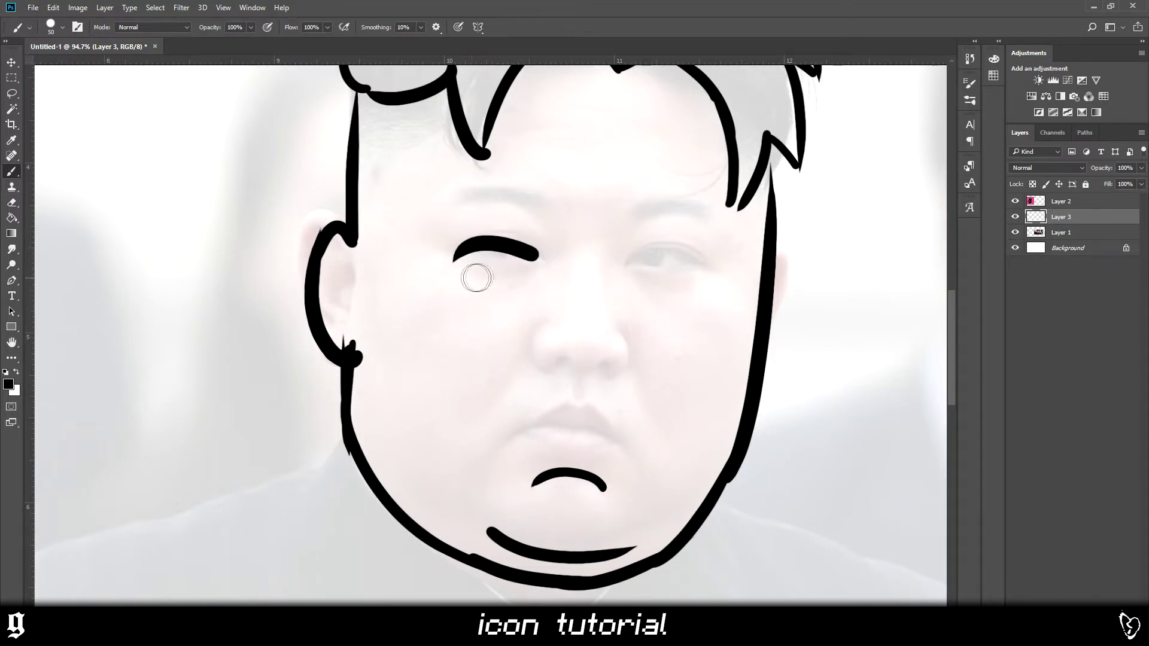
{"action": "key", "text": "ctrl+z"}
- Draw both closed eyes as thick black strokes curving downward over the eyes in the photo
{"action": "mouse_move", "coordinate": [533, 262]}
{"action": "left_mouse_down"}
{"action": "mouse_move", "coordinate": [460, 259]}
{"action": "mouse_move", "coordinate": [555, 245]}
{"action": "left_mouse_up"}
{"action": "key", "text": "ctrl+z"}
{"action": "left_click_drag", "start_coordinate": [636, 252], "coordinate": [710, 260]}
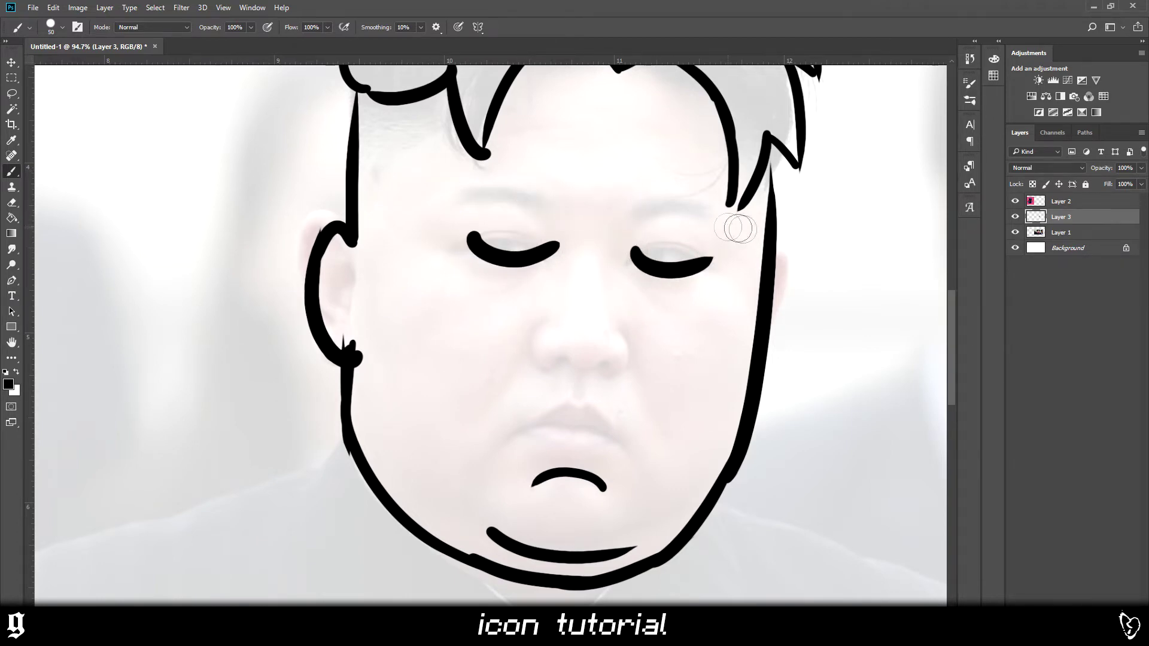
- Draw a thick, gently arched black eyebrow above each closed eye, redoing the right-hand one with a flatter curve
{"action": "left_click_drag", "start_coordinate": [549, 212], "coordinate": [449, 204]}
{"action": "left_click_drag", "start_coordinate": [635, 213], "coordinate": [721, 229]}
{"action": "key", "text": "ctrl+z"}
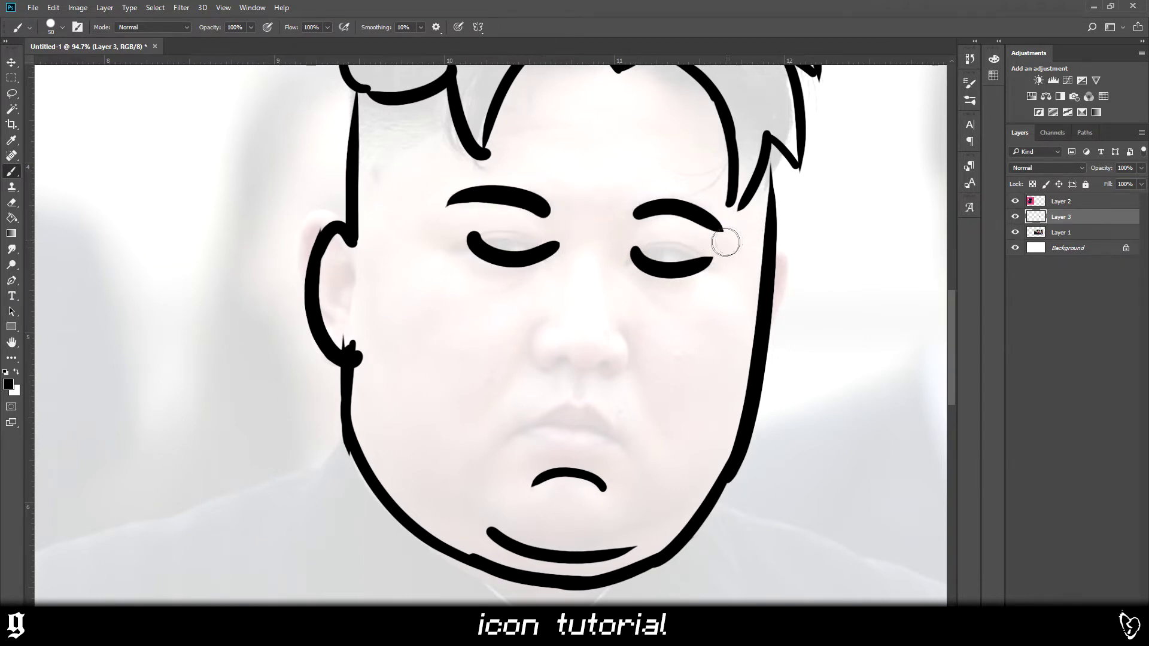
{"action": "key", "text": "ctrl+z"}
{"action": "left_click_drag", "start_coordinate": [634, 213], "coordinate": [729, 220]}
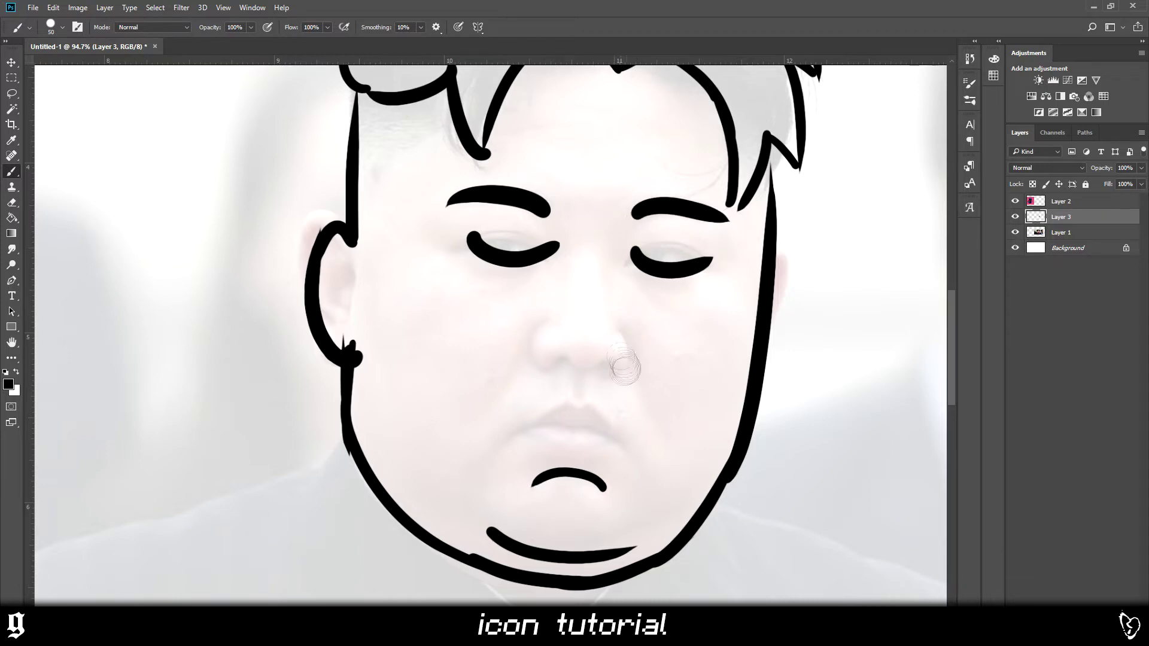
- Outline the nose with two curved nostrils, a bridge line on the right-hand side, and short strokes at the tip and base
{"action": "left_click_drag", "start_coordinate": [551, 320], "coordinate": [562, 363]}
{"action": "mouse_move", "coordinate": [607, 317]}
{"action": "left_mouse_down"}
{"action": "mouse_move", "coordinate": [636, 329]}
{"action": "mouse_move", "coordinate": [608, 319]}
{"action": "mouse_move", "coordinate": [601, 366]}
{"action": "left_mouse_up"}
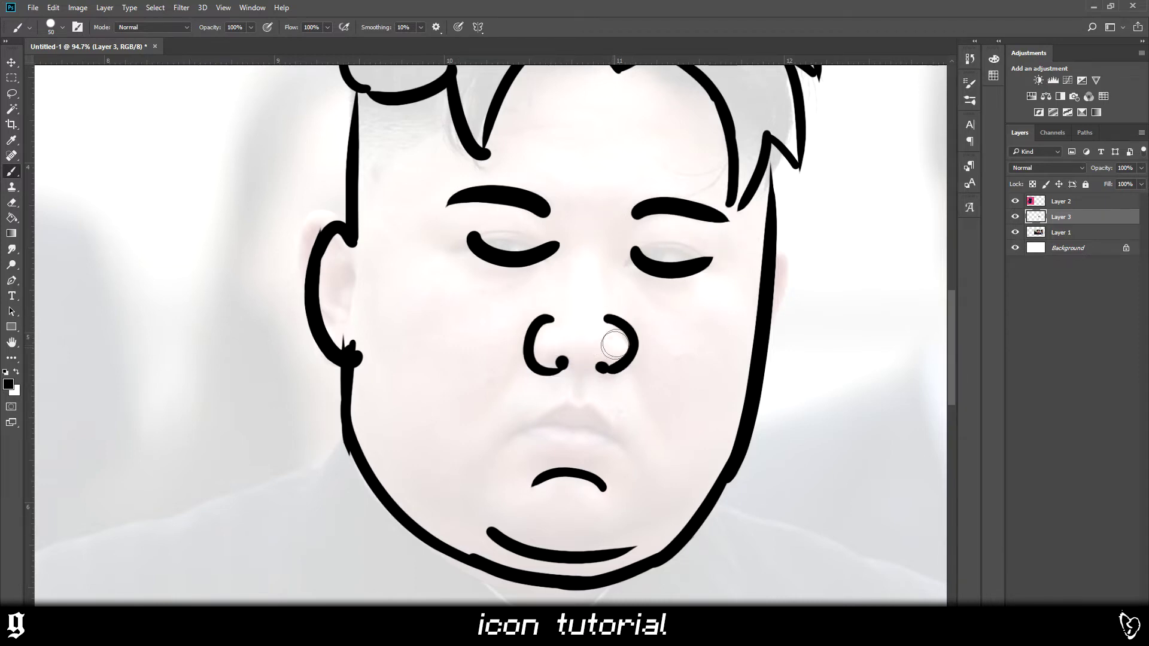
{"action": "key", "text": "ctrl+z"}
{"action": "left_click_drag", "start_coordinate": [611, 317], "coordinate": [605, 372]}
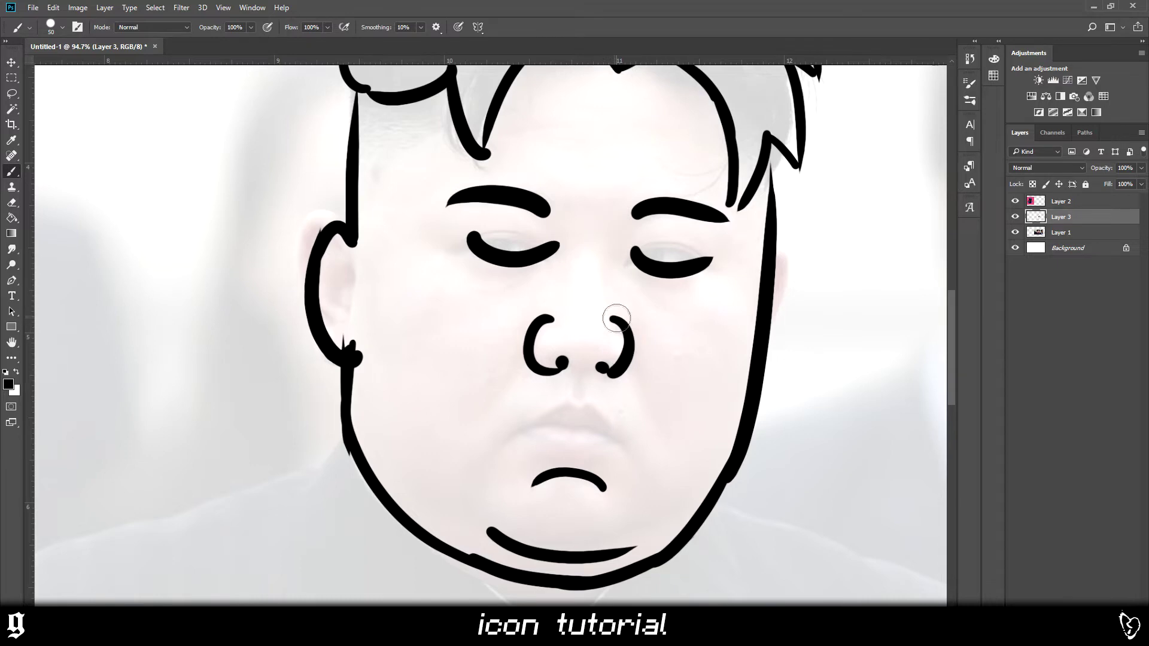
{"action": "left_click_drag", "start_coordinate": [616, 326], "coordinate": [605, 254]}
{"action": "left_click_drag", "start_coordinate": [565, 363], "coordinate": [601, 368]}
{"action": "left_click_drag", "start_coordinate": [572, 346], "coordinate": [598, 346]}
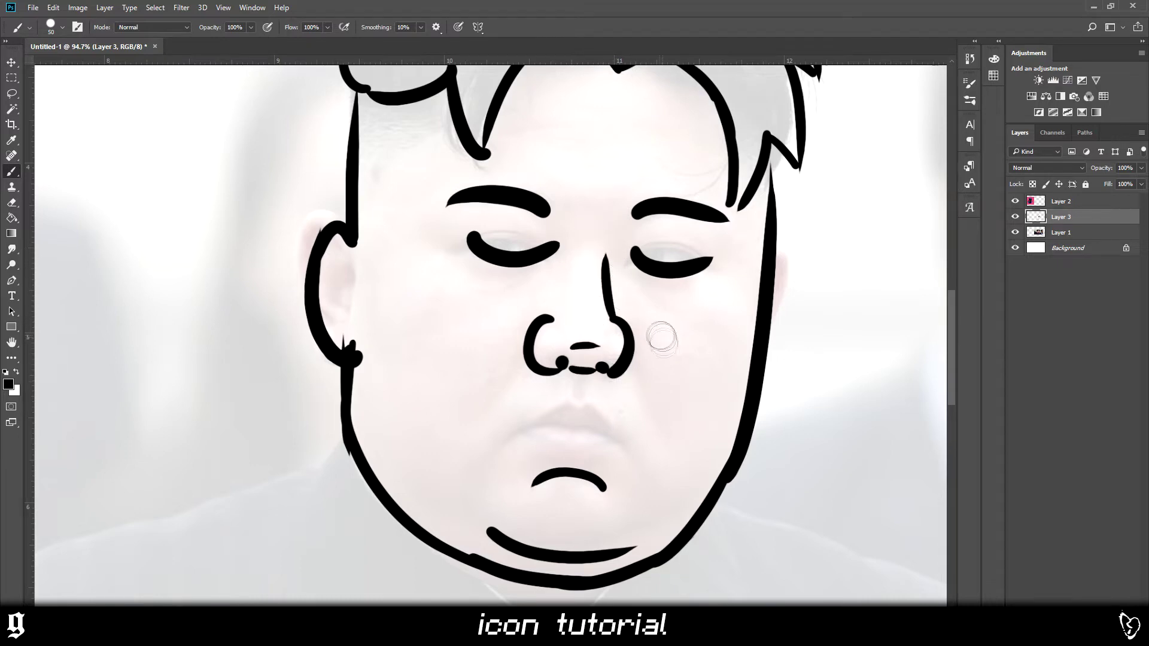
- Try a downturned mouth line with a curved upper-lip outline above it
{"action": "left_click_drag", "start_coordinate": [629, 457], "coordinate": [528, 435]}
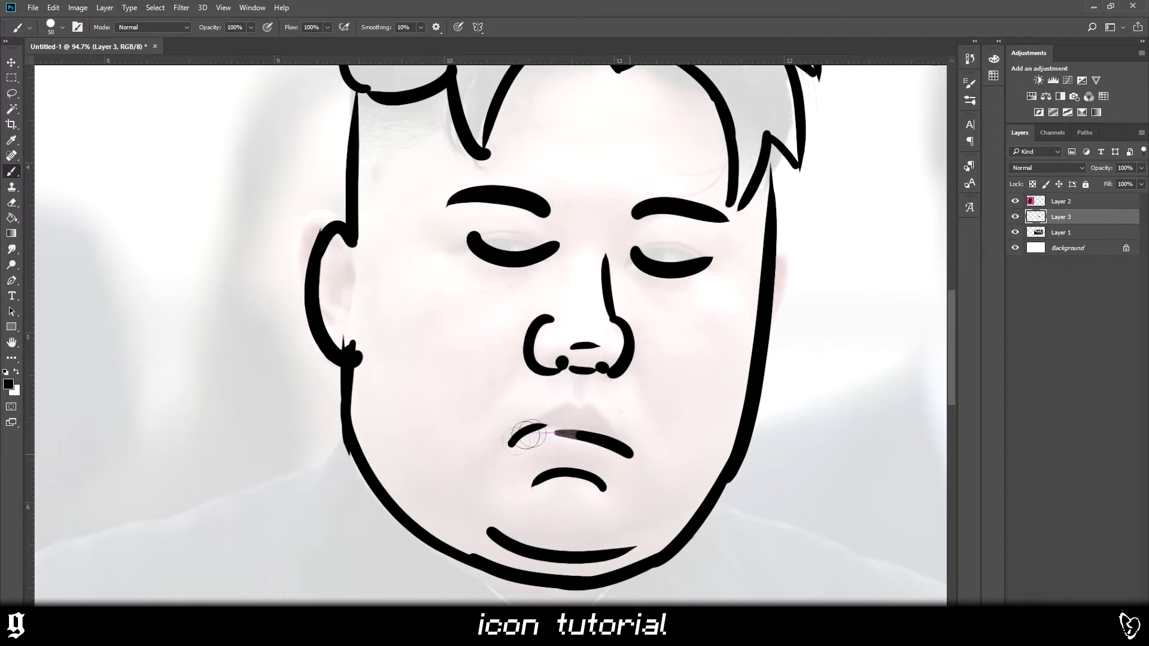
{"action": "key", "text": "ctrl+z"}
{"action": "left_click_drag", "start_coordinate": [623, 446], "coordinate": [510, 444]}
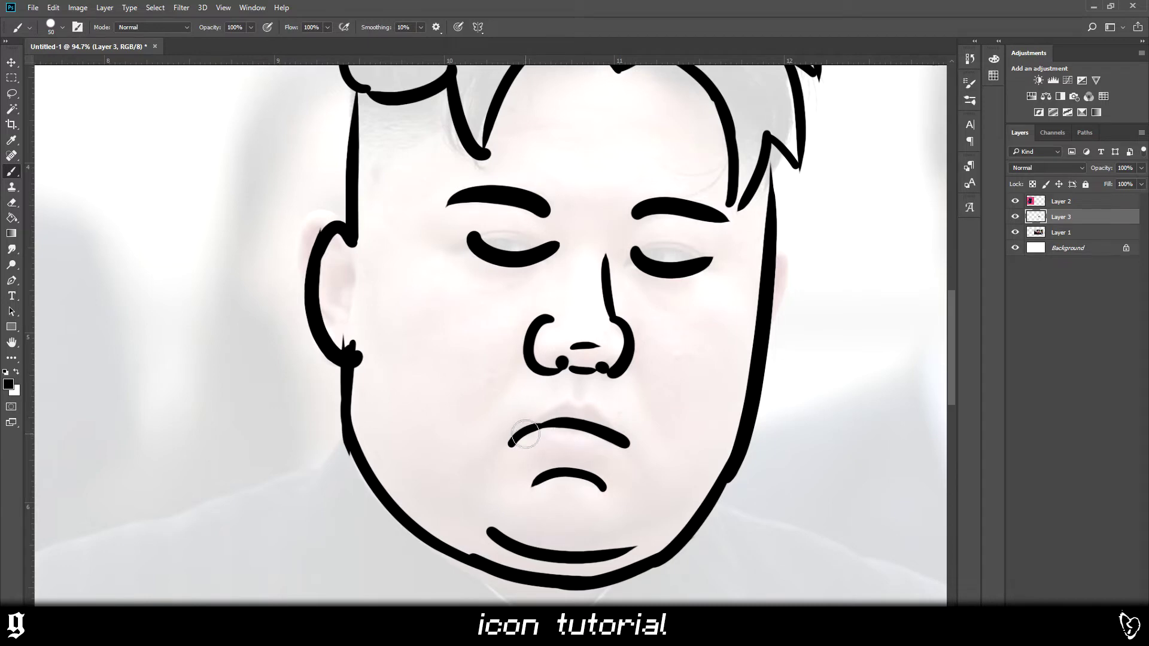
{"action": "mouse_move", "coordinate": [548, 417]}
{"action": "left_mouse_down"}
{"action": "mouse_move", "coordinate": [570, 406]}
{"action": "mouse_move", "coordinate": [616, 431]}
{"action": "left_mouse_up"}
- Adjust the eraser's hardness, reduce its size, and erase the mouth line and upper-lip strokes
{"action": "key", "text": "e"}
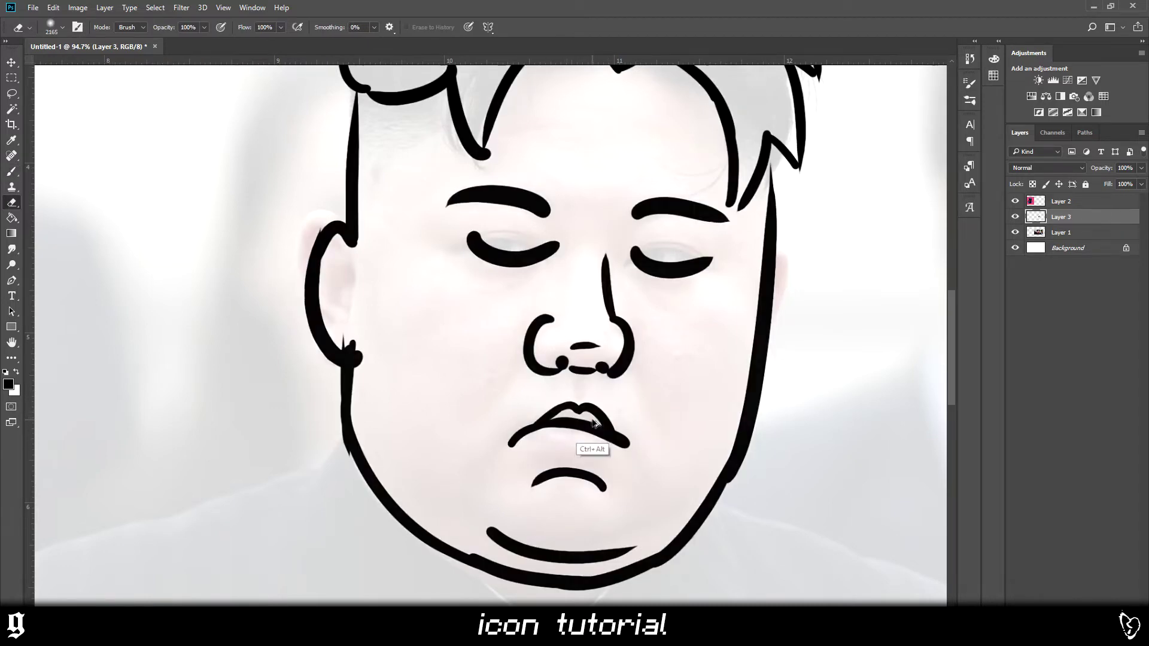
{"action": "left_click", "coordinate": [59, 29]}
{"action": "left_click_drag", "start_coordinate": [100, 91], "coordinate": [105, 92]}
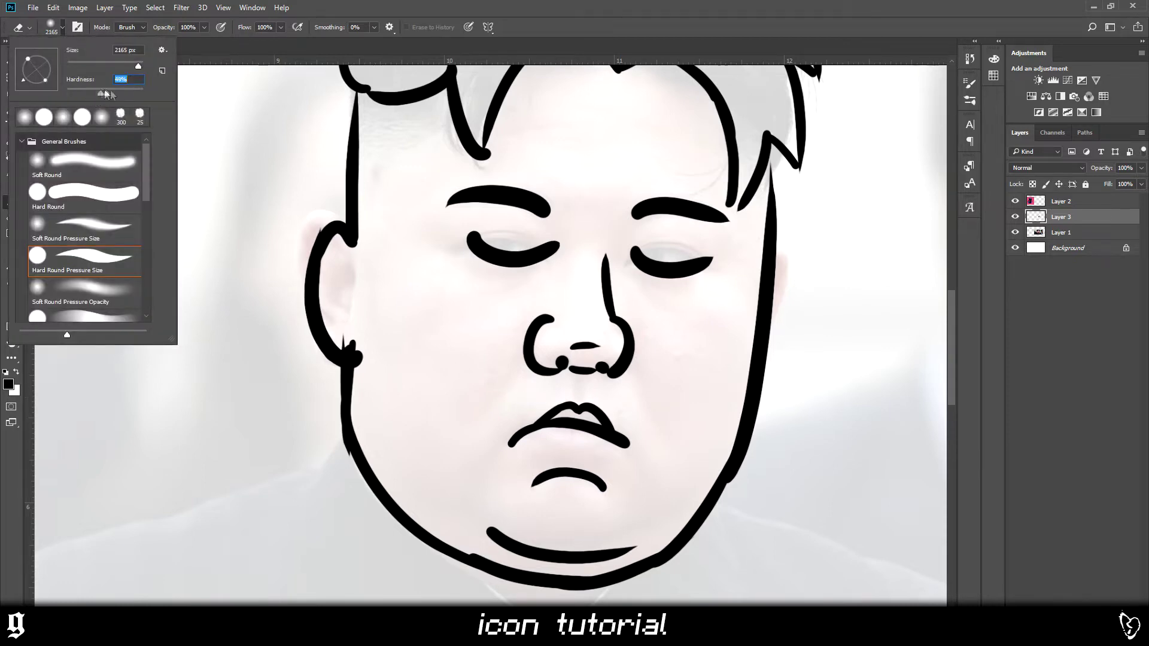
{"action": "left_click", "coordinate": [96, 63]}
{"action": "mouse_move", "coordinate": [514, 442]}
{"action": "left_mouse_down"}
{"action": "mouse_move", "coordinate": [562, 419]}
{"action": "mouse_move", "coordinate": [536, 410]}
{"action": "left_mouse_up"}
{"action": "key", "text": "b"}
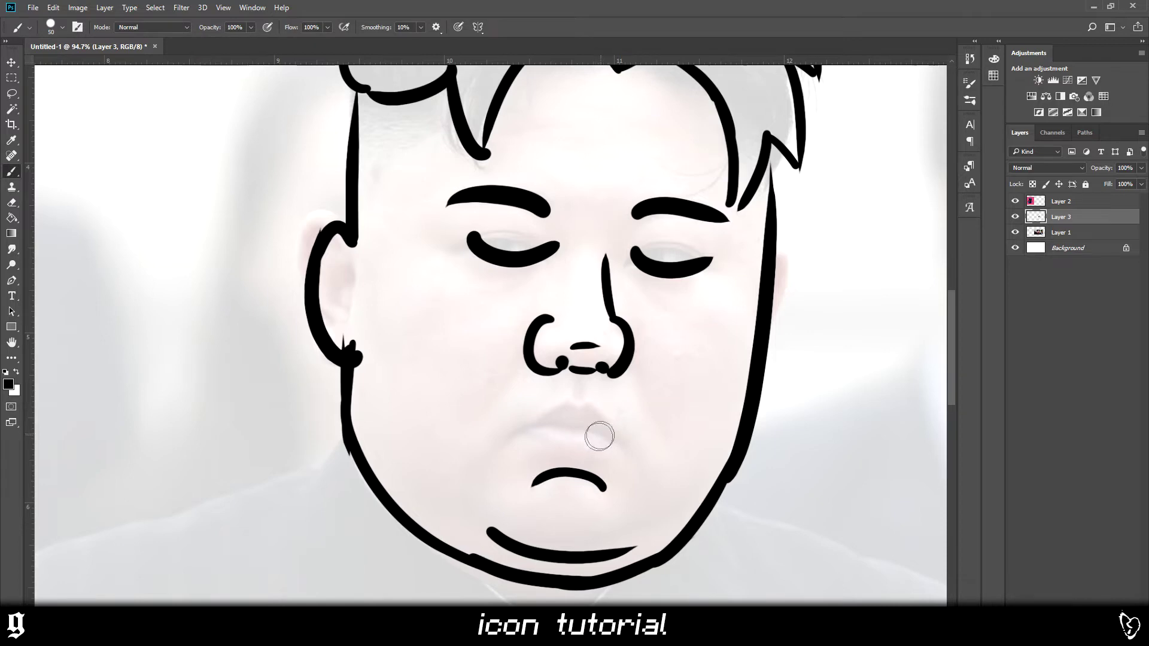
{"action": "left_click_drag", "start_coordinate": [619, 451], "coordinate": [585, 436]}
{"action": "key", "text": "ctrl+z"}
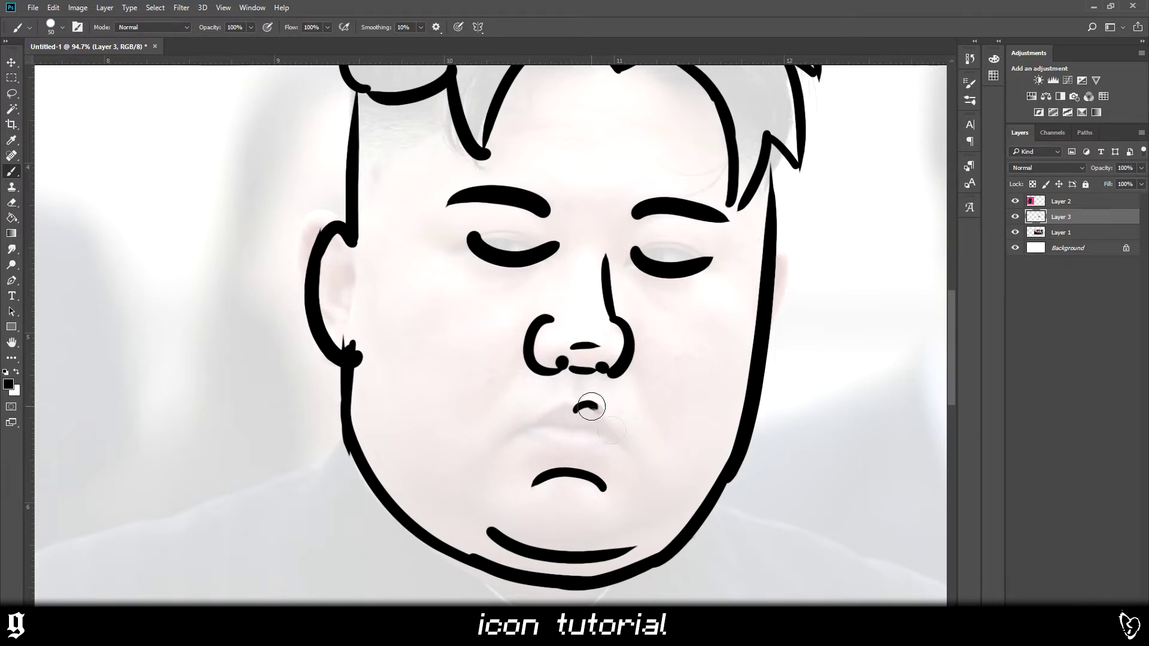
{"action": "mouse_move", "coordinate": [591, 407]}
{"action": "left_mouse_down"}
{"action": "mouse_move", "coordinate": [619, 427]}
{"action": "mouse_move", "coordinate": [549, 407]}
{"action": "mouse_move", "coordinate": [535, 437]}
{"action": "mouse_move", "coordinate": [571, 408]}
{"action": "mouse_move", "coordinate": [530, 427]}
{"action": "mouse_move", "coordinate": [609, 431]}
{"action": "left_mouse_up"}
{"action": "key", "text": "ctrl+z"}
{"action": "key", "text": "ctrl+z"}
- Trace the full lips with a peaked upper-lip outline, a mouth line between the corners, and a curved lower-lip edge
{"action": "key", "text": "ctrl+z"}
{"action": "left_click_drag", "start_coordinate": [514, 439], "coordinate": [541, 429]}
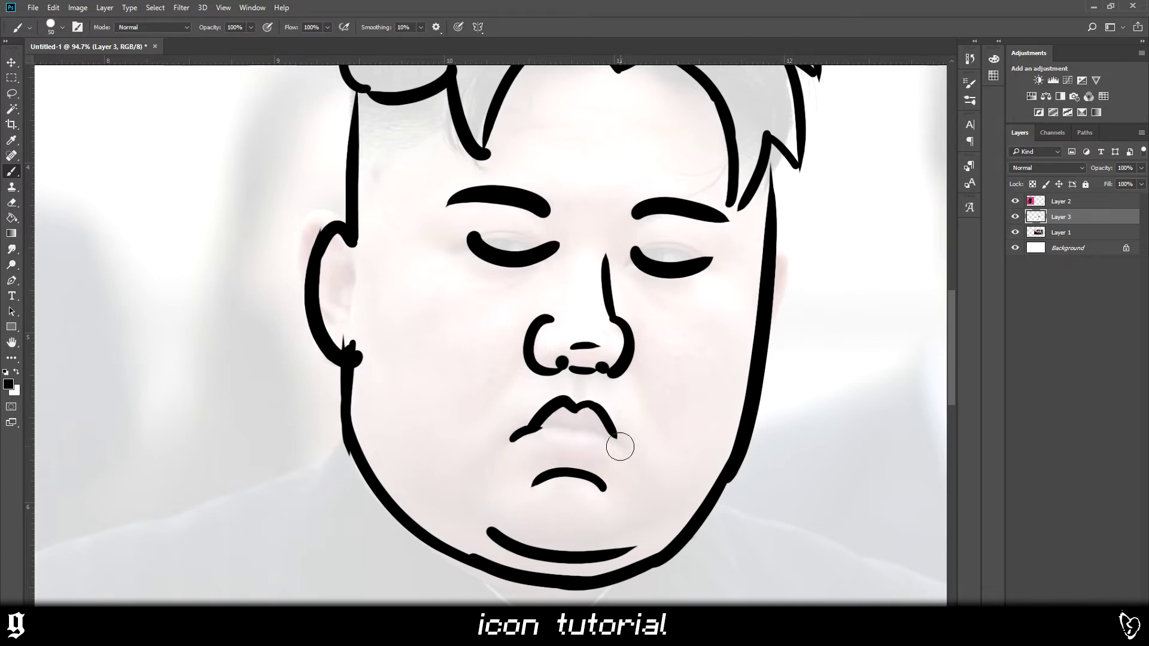
{"action": "mouse_move", "coordinate": [625, 450]}
{"action": "left_mouse_down"}
{"action": "mouse_move", "coordinate": [575, 429]}
{"action": "mouse_move", "coordinate": [524, 451]}
{"action": "mouse_move", "coordinate": [548, 453]}
{"action": "mouse_move", "coordinate": [529, 441]}
{"action": "mouse_move", "coordinate": [554, 496]}
{"action": "mouse_move", "coordinate": [596, 436]}
{"action": "mouse_move", "coordinate": [525, 440]}
{"action": "mouse_move", "coordinate": [616, 444]}
{"action": "left_mouse_up"}
{"action": "key", "text": "ctrl+z"}
{"action": "key", "text": "ctrl+z"}
{"action": "key", "text": "ctrl+z"}
{"action": "key", "text": "ctrl+z"}
{"action": "left_click_drag", "start_coordinate": [525, 438], "coordinate": [618, 447]}
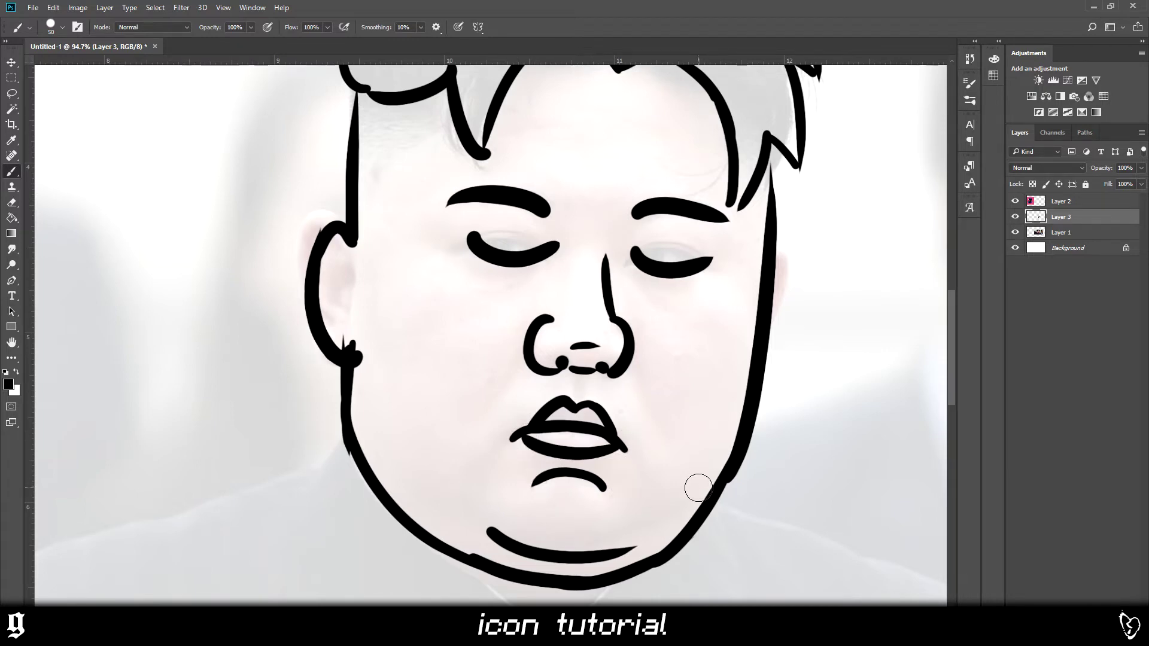
- Add an inner line to the left-hand ear and a slanted crease on each side of the mouth
{"action": "left_click_drag", "start_coordinate": [346, 260], "coordinate": [347, 329]}
{"action": "left_click_drag", "start_coordinate": [645, 387], "coordinate": [673, 445]}
{"action": "left_click_drag", "start_coordinate": [510, 383], "coordinate": [486, 419]}
- Draw a V-shaped collar under the chin and a sloping shoulder line on each side of the head
{"action": "scroll", "coordinate": [491, 483], "scroll_direction": "down", "scroll_amount": 3}
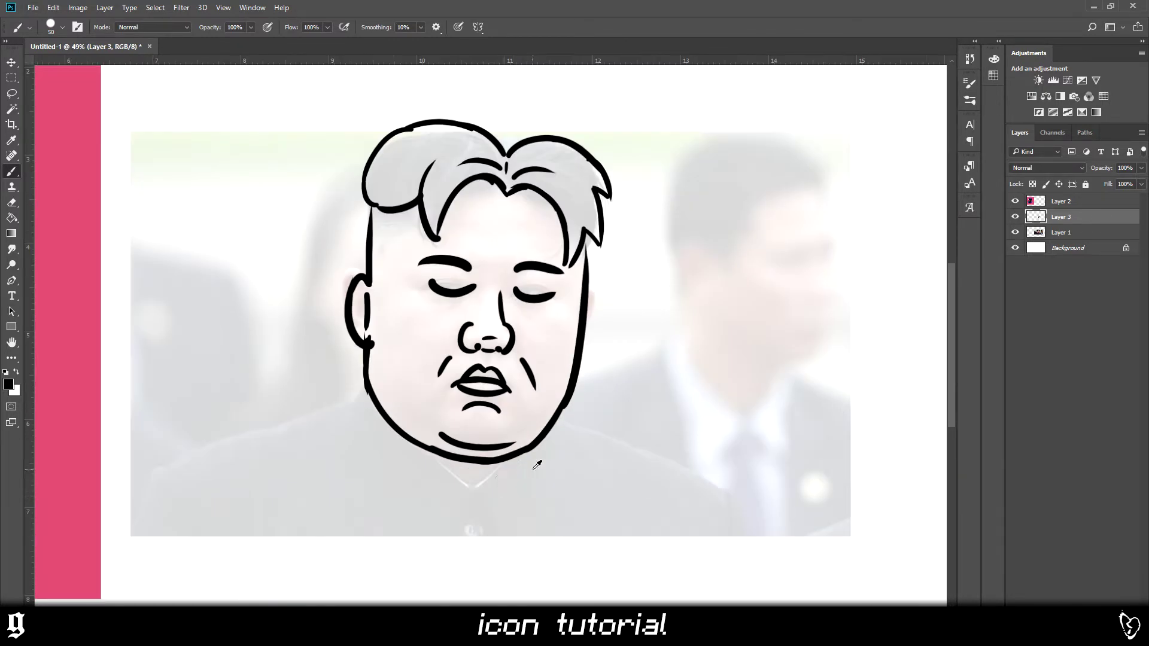
{"action": "mouse_move", "coordinate": [431, 450]}
{"action": "left_mouse_down"}
{"action": "mouse_move", "coordinate": [505, 458]}
{"action": "mouse_move", "coordinate": [473, 493]}
{"action": "left_mouse_up"}
{"action": "left_click_drag", "start_coordinate": [366, 389], "coordinate": [239, 440]}
{"action": "left_click_drag", "start_coordinate": [567, 402], "coordinate": [681, 449]}
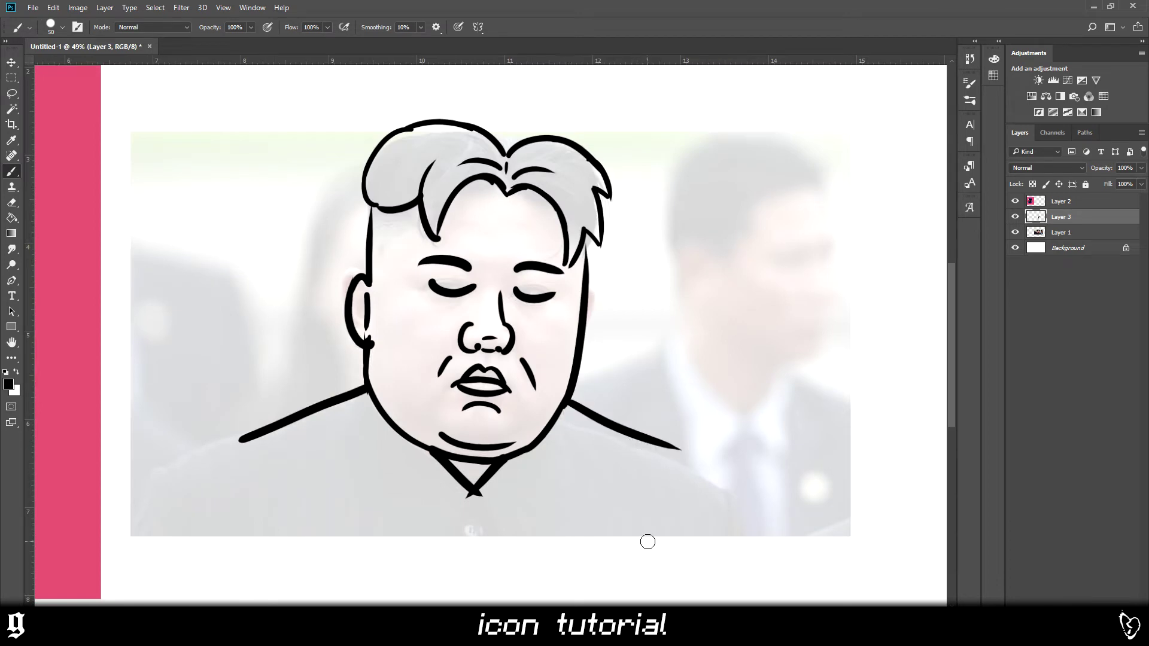
- Hide the faded photo on Layer 1 and compare the bare line art with the reference icon
{"action": "left_click", "coordinate": [1015, 233]}
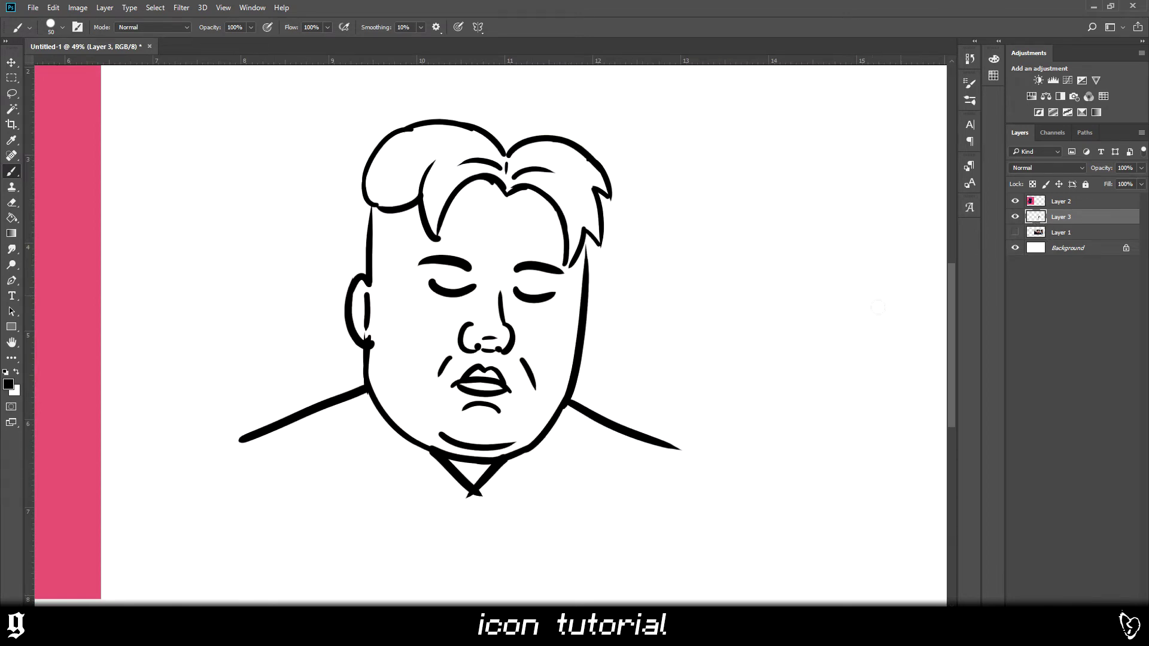
{"action": "scroll", "coordinate": [705, 355], "scroll_direction": "down", "scroll_amount": 3}
{"action": "scroll", "coordinate": [703, 357], "scroll_direction": "down", "scroll_amount": 3}
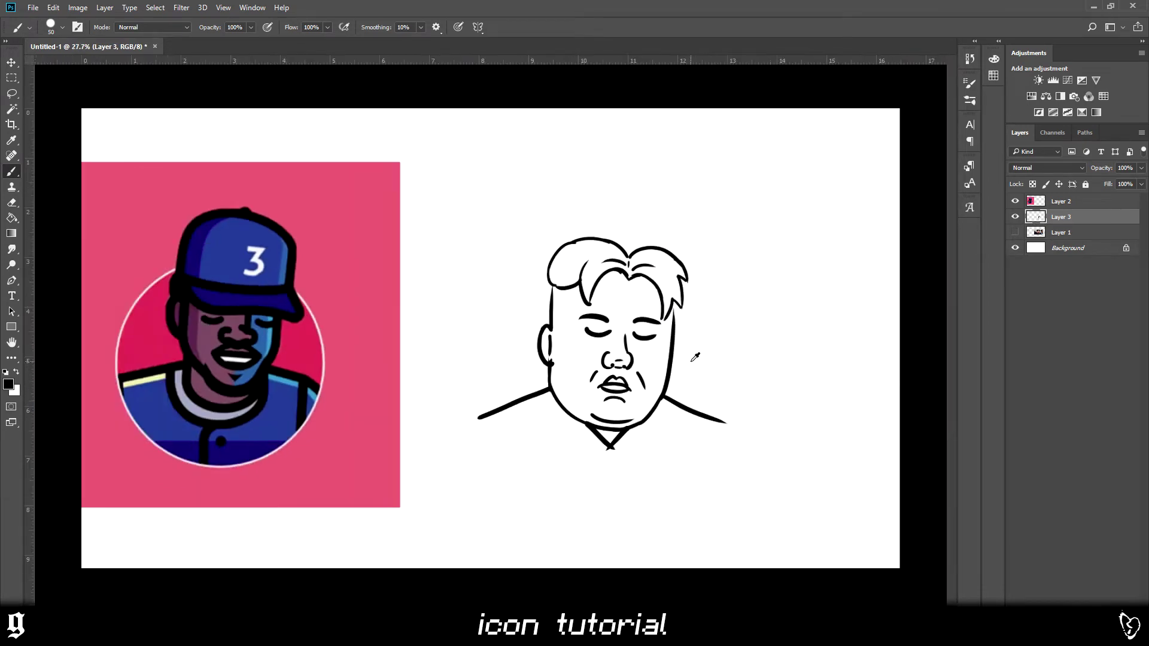
{"action": "scroll", "coordinate": [821, 428], "scroll_direction": "up", "scroll_amount": 1}
{"action": "scroll", "coordinate": [823, 426], "scroll_direction": "up", "scroll_amount": 1}
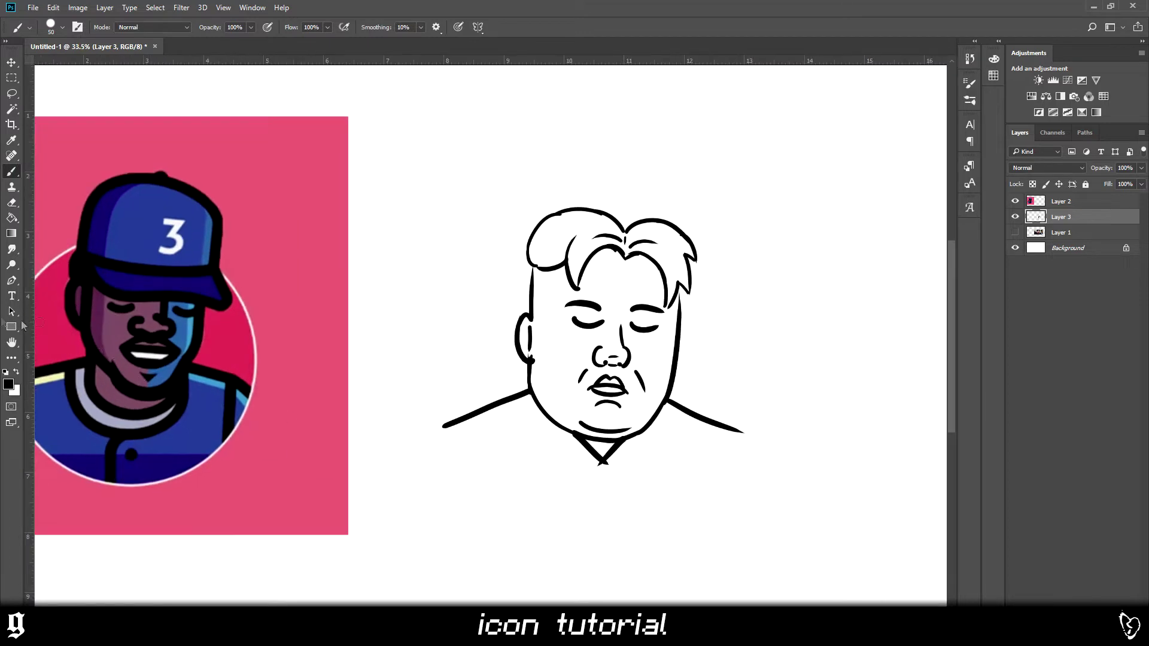
- Draw a pink-filled circle of 1320 px with the Ellipse tool and position it over the reference icon's circle
{"action": "left_click_drag", "start_coordinate": [15, 330], "coordinate": [40, 345]}
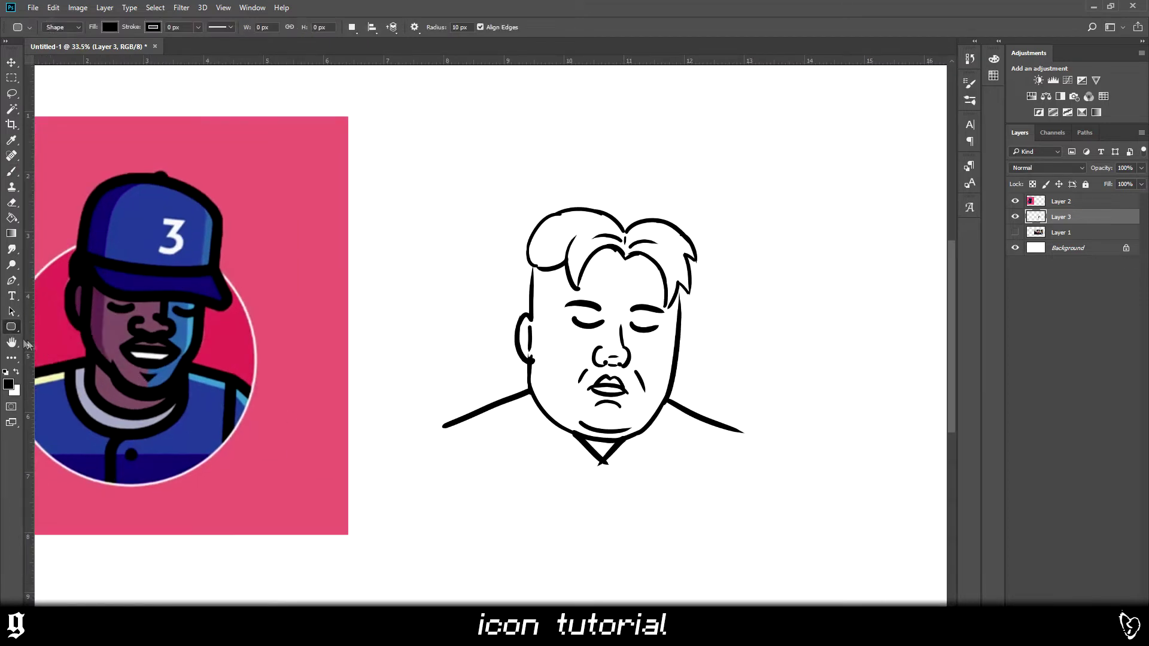
{"action": "right_click", "coordinate": [10, 328]}
{"action": "left_click", "coordinate": [63, 354]}
{"action": "left_click_drag", "start_coordinate": [143, 360], "coordinate": [359, 422]}
{"action": "left_click", "coordinate": [257, 384], "text": "alt"}
{"action": "mouse_move", "coordinate": [462, 398]}
{"action": "left_mouse_down"}
{"action": "mouse_move", "coordinate": [568, 473]}
{"action": "mouse_move", "coordinate": [602, 521]}
{"action": "mouse_move", "coordinate": [592, 528]}
{"action": "left_mouse_up"}
{"action": "left_click_drag", "start_coordinate": [501, 414], "coordinate": [301, 360]}
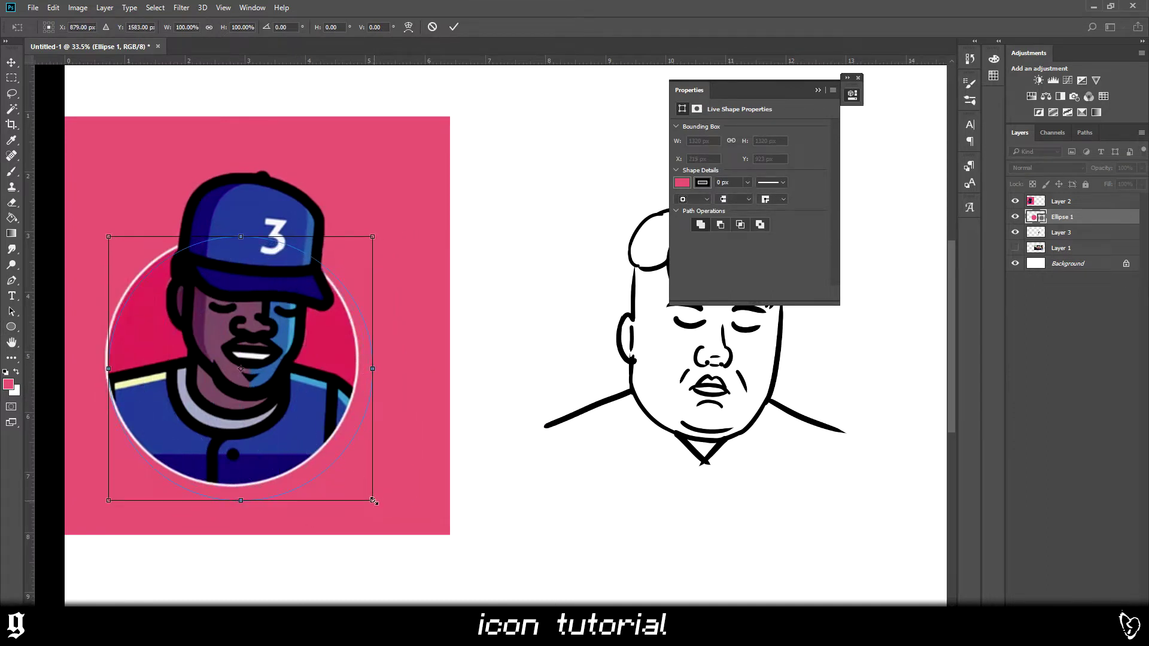
- Scale the circle to 93.18% to match the reference icon's circle and move it over the portrait
{"action": "left_click_drag", "start_coordinate": [375, 500], "coordinate": [354, 487]}
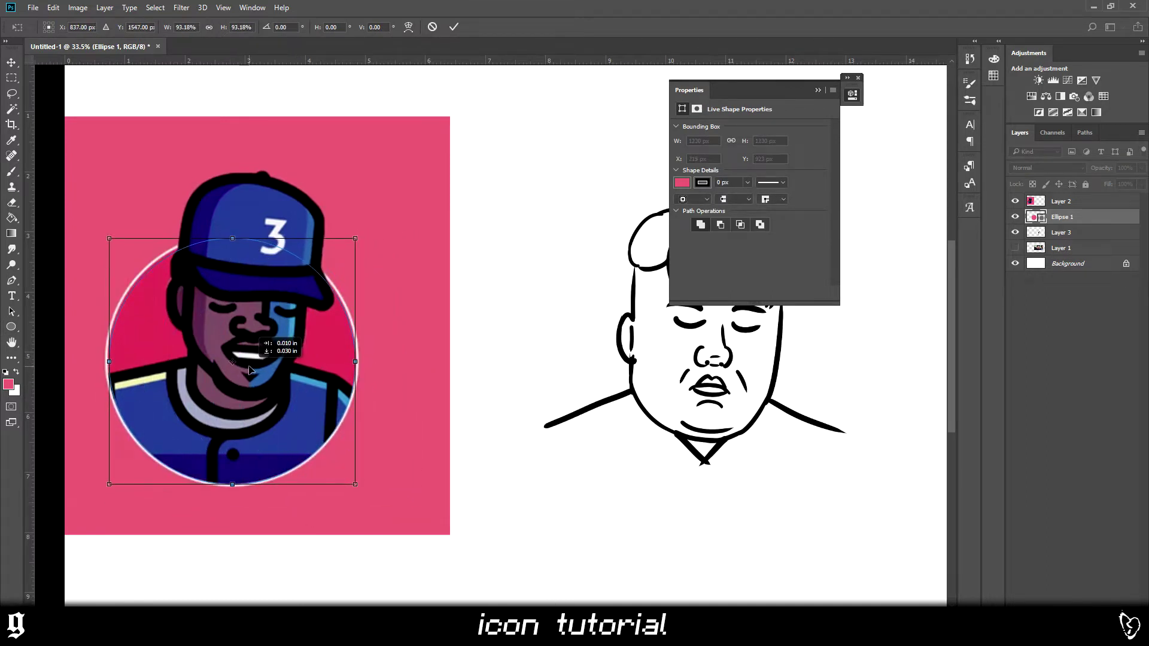
{"action": "left_click_drag", "start_coordinate": [250, 370], "coordinate": [708, 377]}
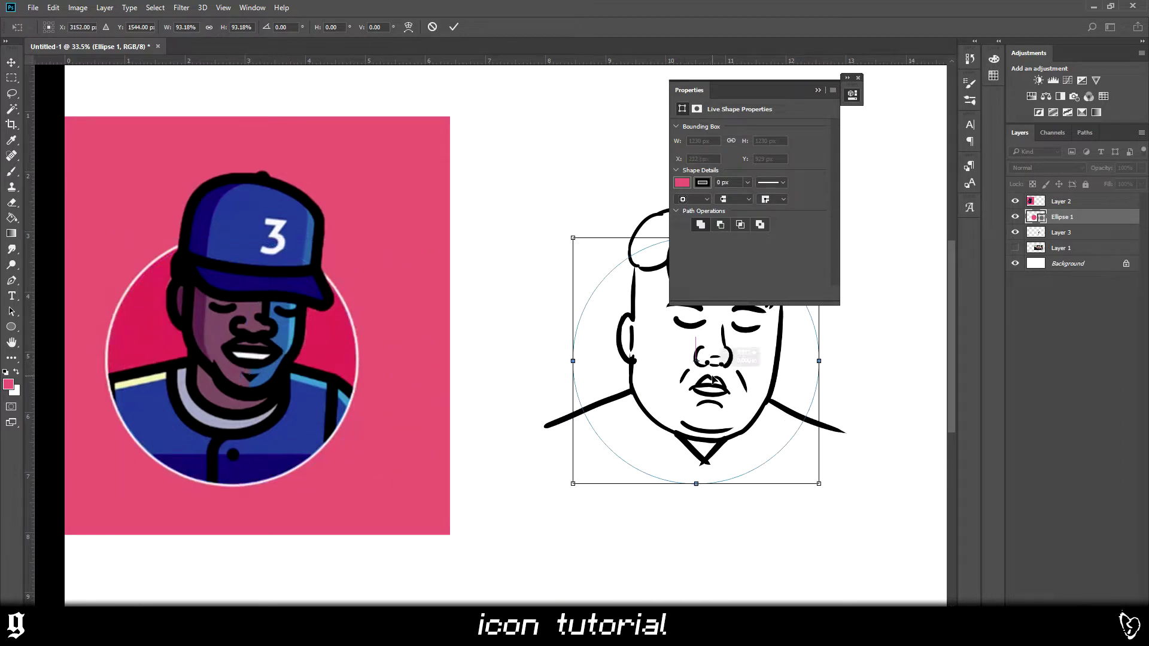
{"action": "key", "text": "Return"}
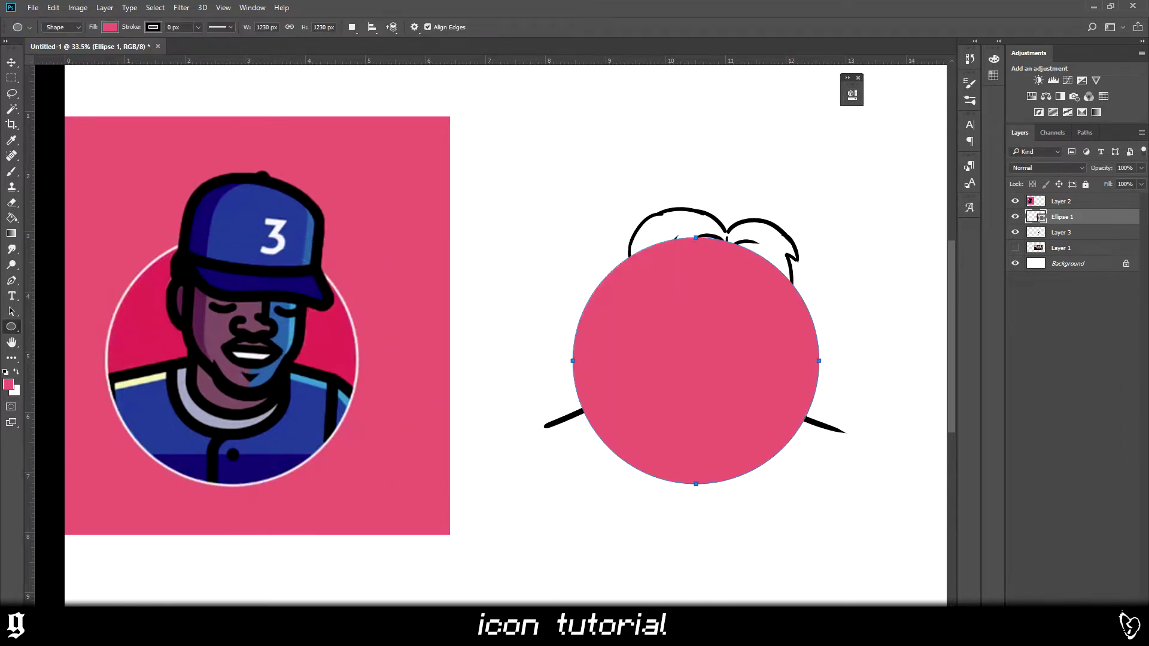
- Add a Color Overlay in white (ffffff) to the Ellipse 1 layer
{"action": "scroll", "coordinate": [620, 418], "scroll_direction": "right", "scroll_amount": 3}
{"action": "right_click", "coordinate": [1068, 218]}
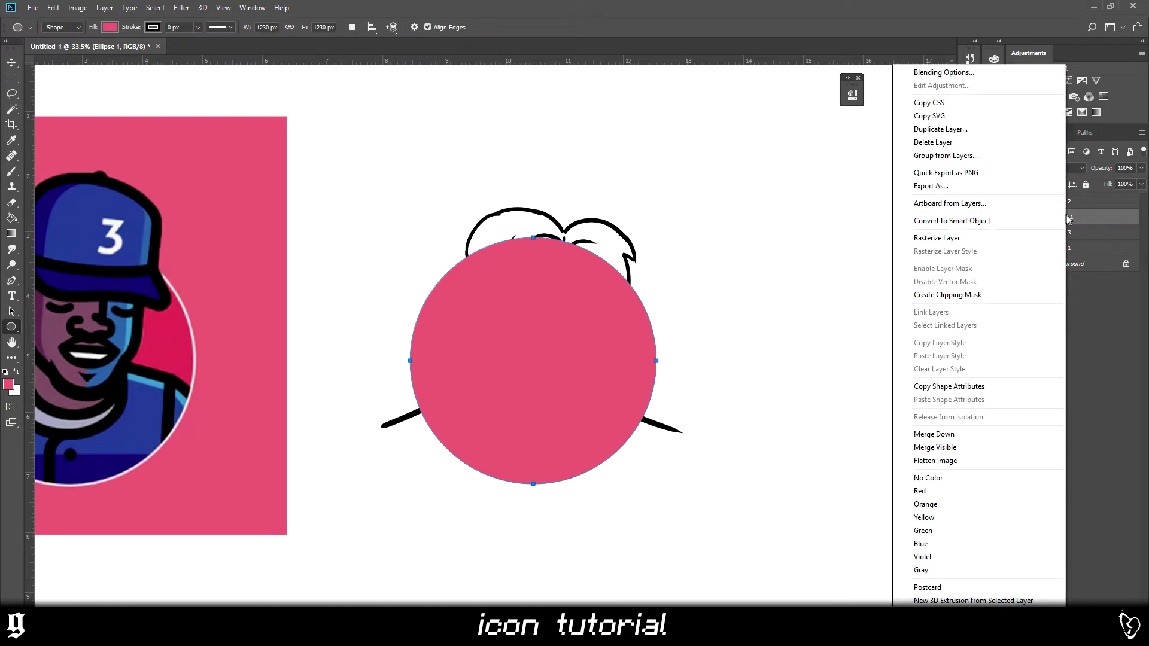
{"action": "left_click", "coordinate": [958, 72]}
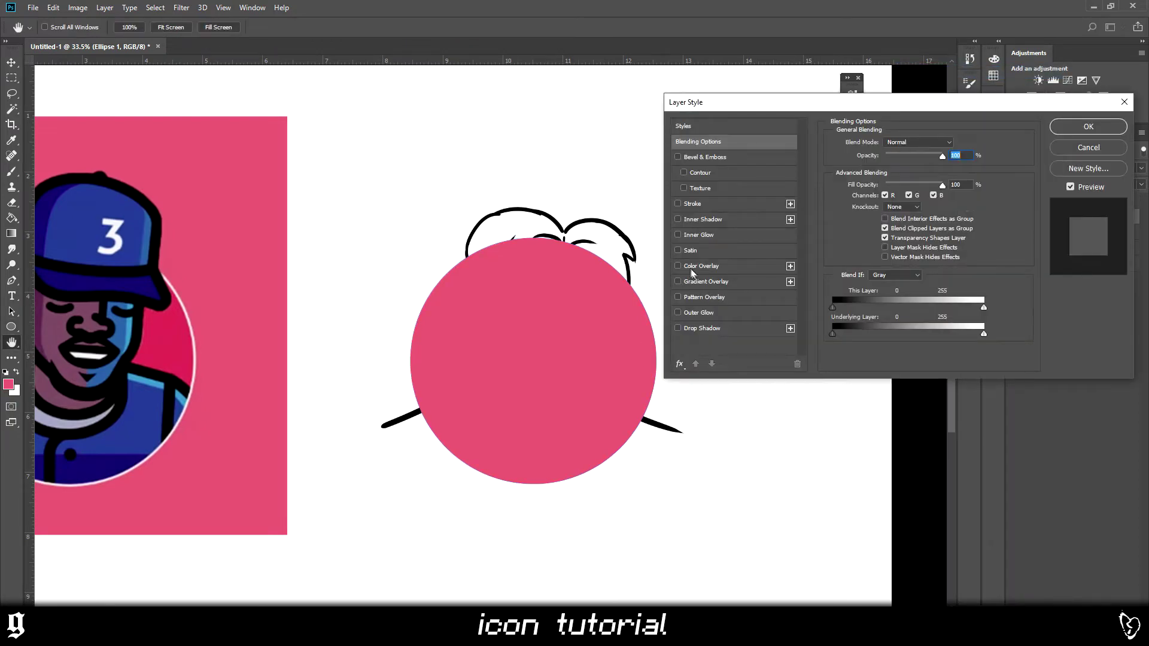
{"action": "left_click", "coordinate": [692, 265]}
{"action": "left_click", "coordinate": [957, 146]}
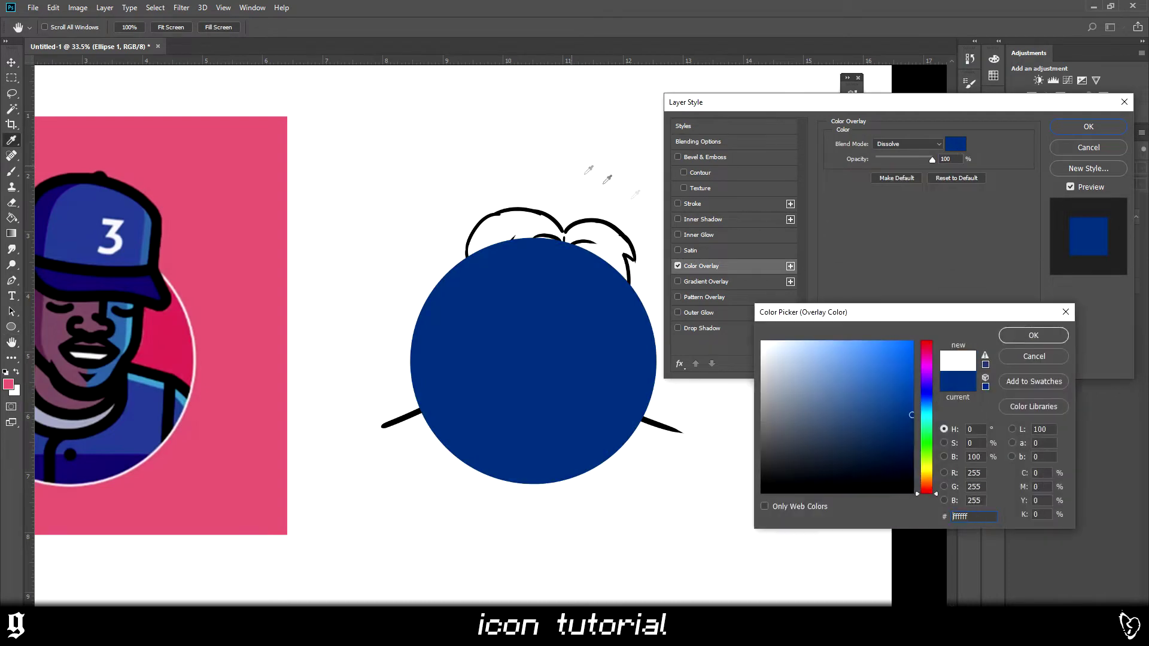
{"action": "type", "text": "ffffff"}
{"action": "left_click", "coordinate": [1033, 336]}
- Add a thin black (000000) outside stroke to the circle and apply the layer style
{"action": "left_click", "coordinate": [703, 204]}
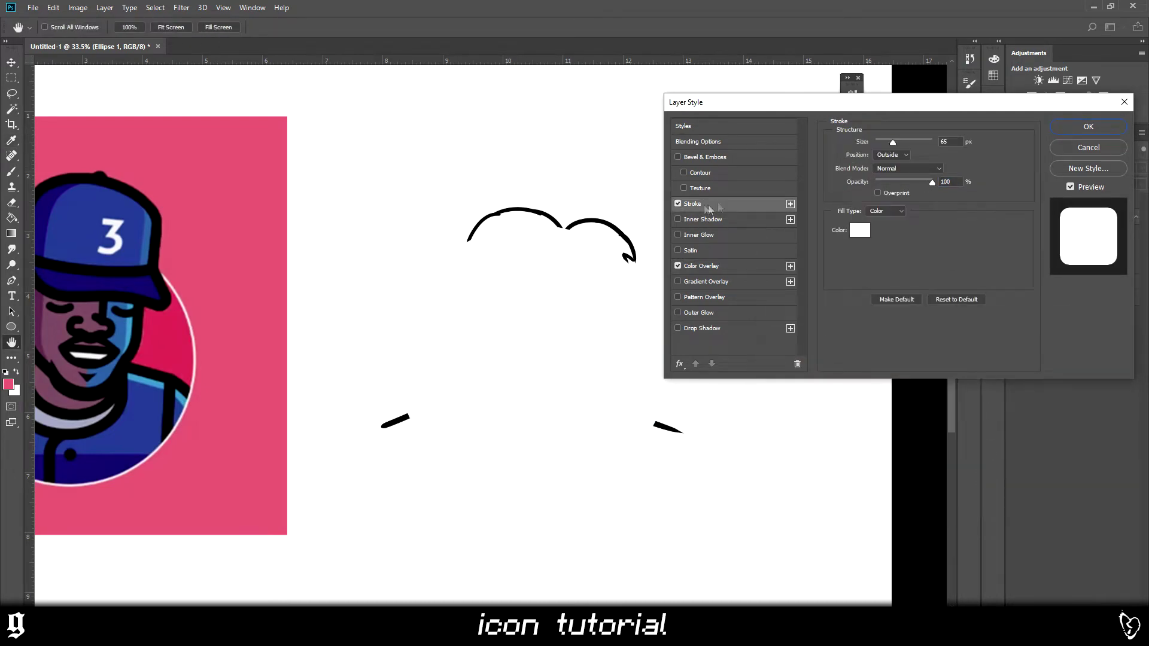
{"action": "left_click", "coordinate": [860, 230]}
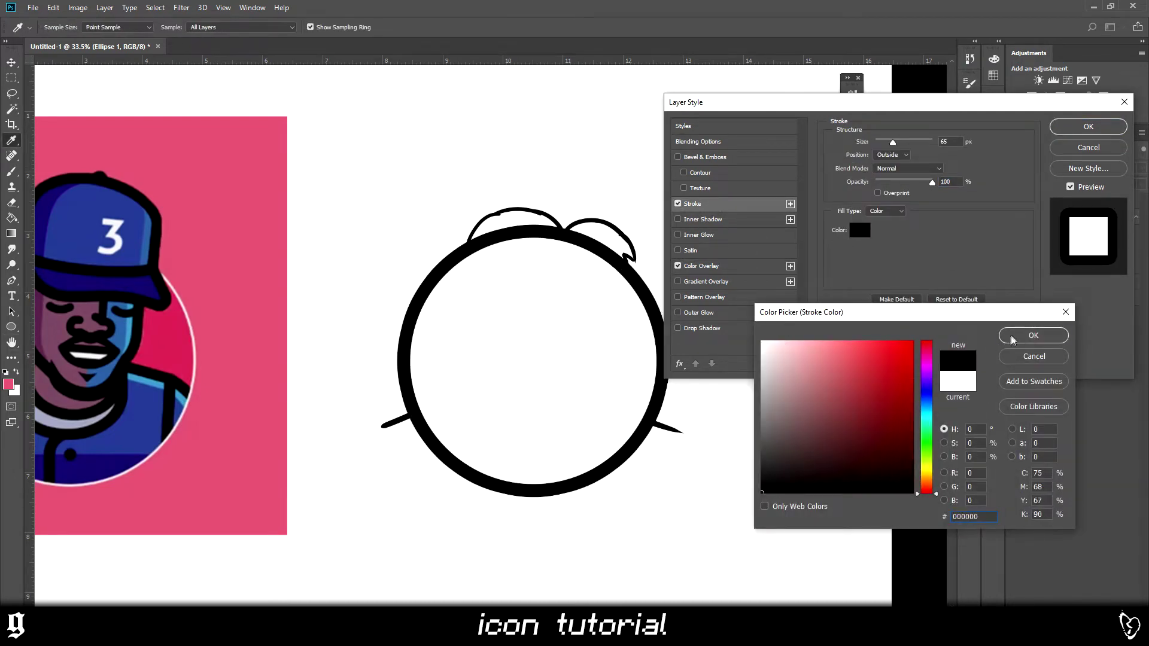
{"action": "left_click", "coordinate": [1033, 336]}
{"action": "left_click", "coordinate": [881, 142]}
{"action": "left_click_drag", "start_coordinate": [881, 140], "coordinate": [883, 139]}
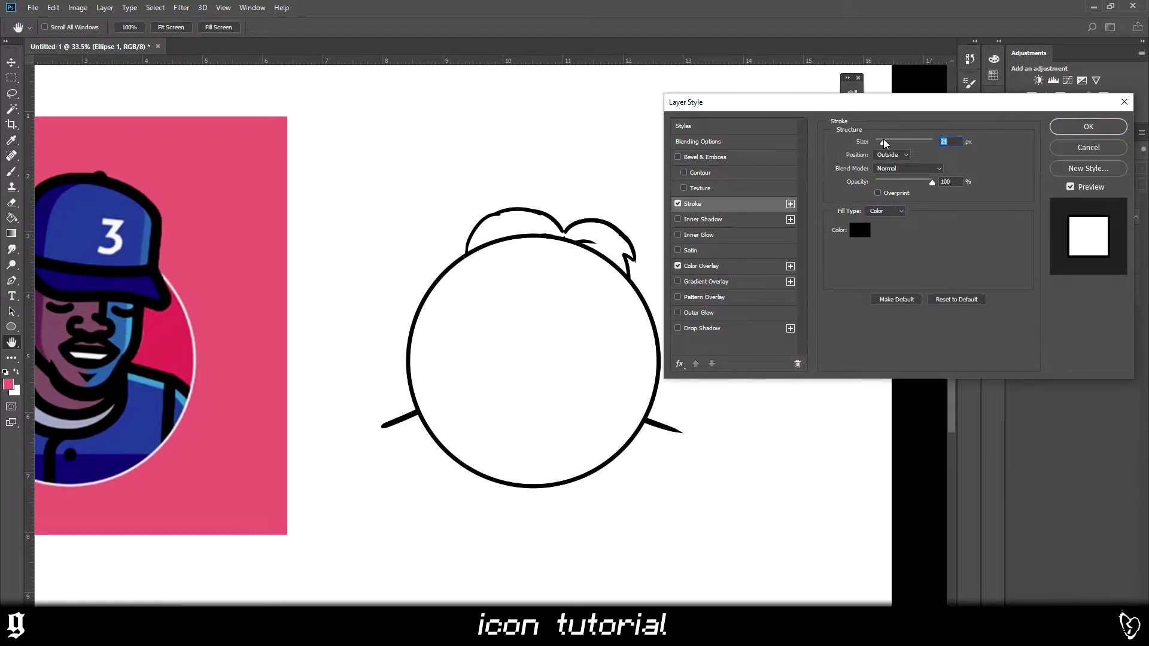
{"action": "key", "text": "u"}
{"action": "key", "text": "Return"}
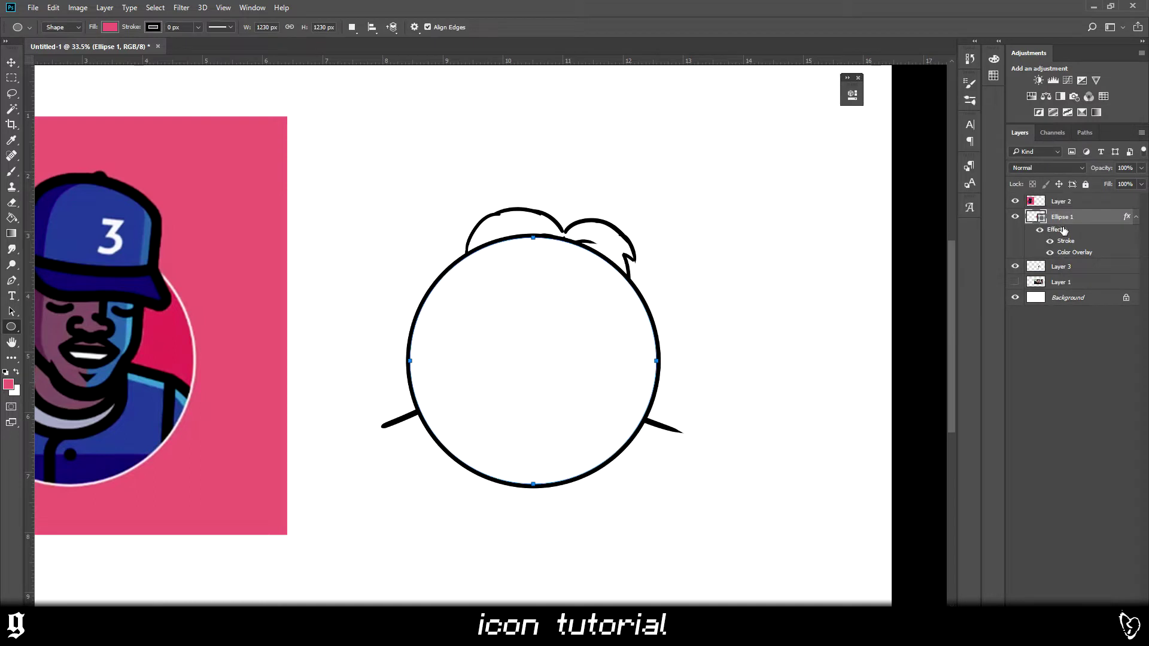
- Move the Ellipse 1 layer below the line art on Layer 3 and rasterize its layer style
{"action": "left_click_drag", "start_coordinate": [1063, 220], "coordinate": [1072, 277]}
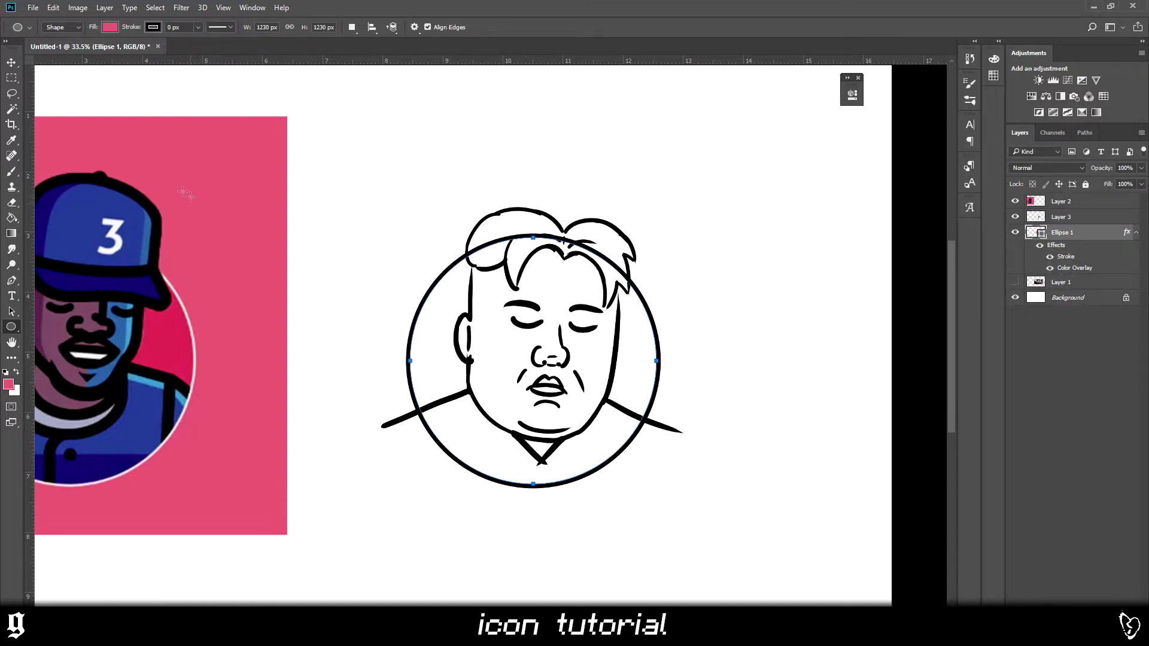
{"action": "left_click", "coordinate": [15, 62]}
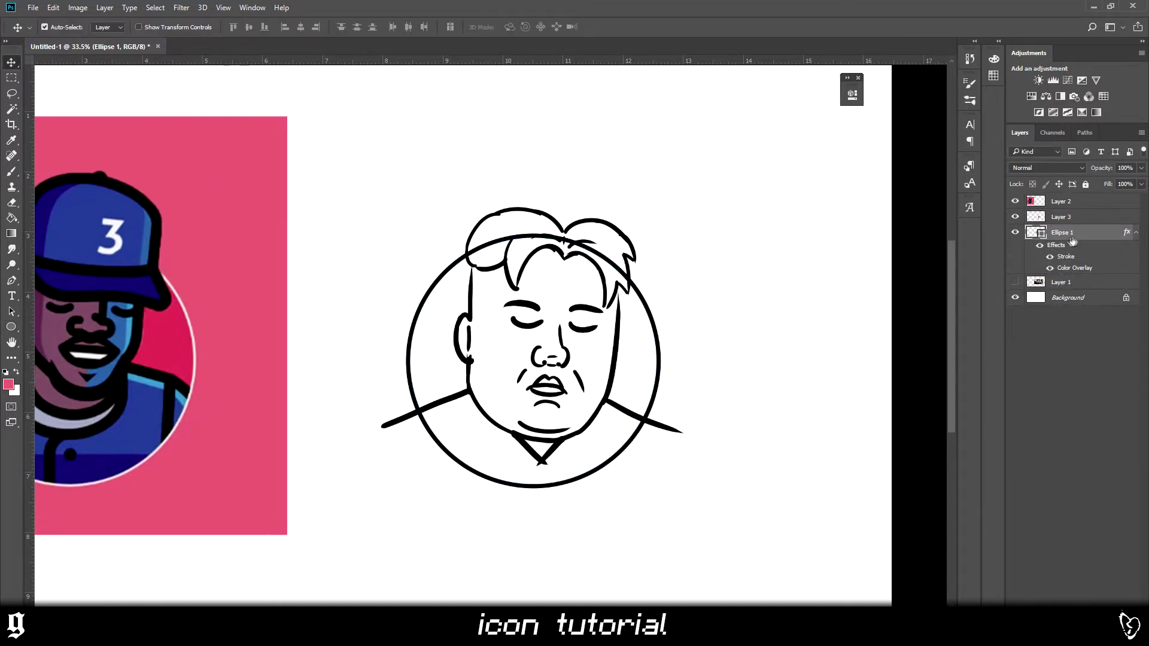
{"action": "right_click", "coordinate": [1081, 239]}
{"action": "left_click", "coordinate": [960, 249]}
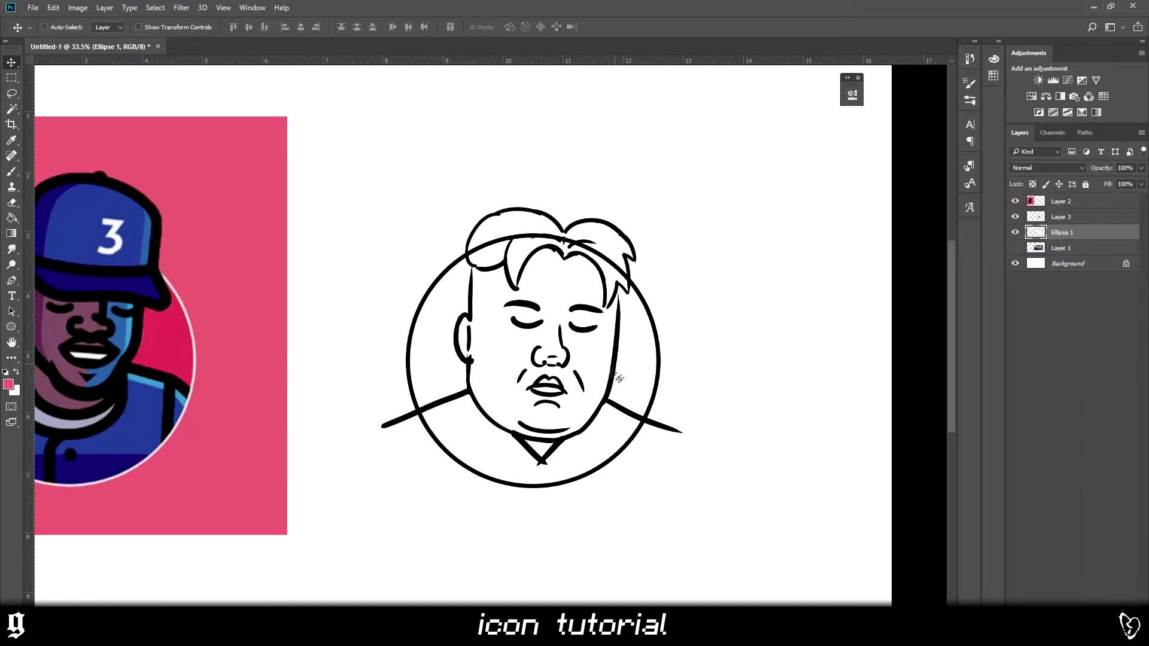
- Shift the Ellipse 1 circle about 0.2 in right and 0.06 in up to centre it around the face
{"action": "key", "text": "ctrl+t"}
{"action": "left_click_drag", "start_coordinate": [604, 383], "coordinate": [614, 383]}
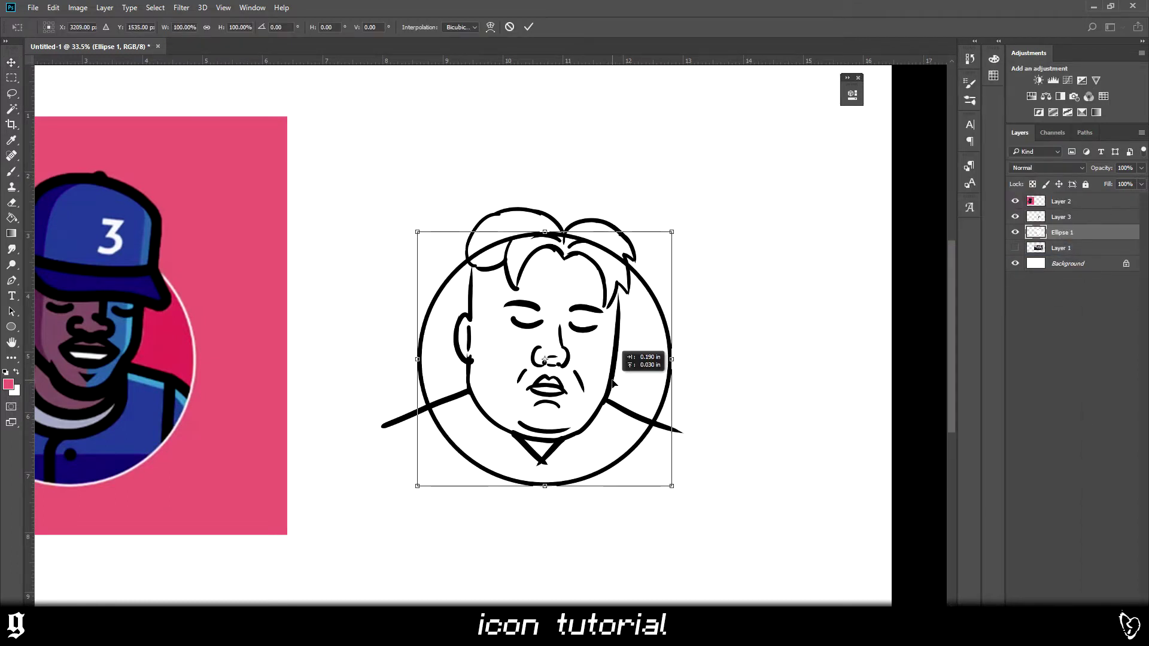
{"action": "key", "text": "Up"}
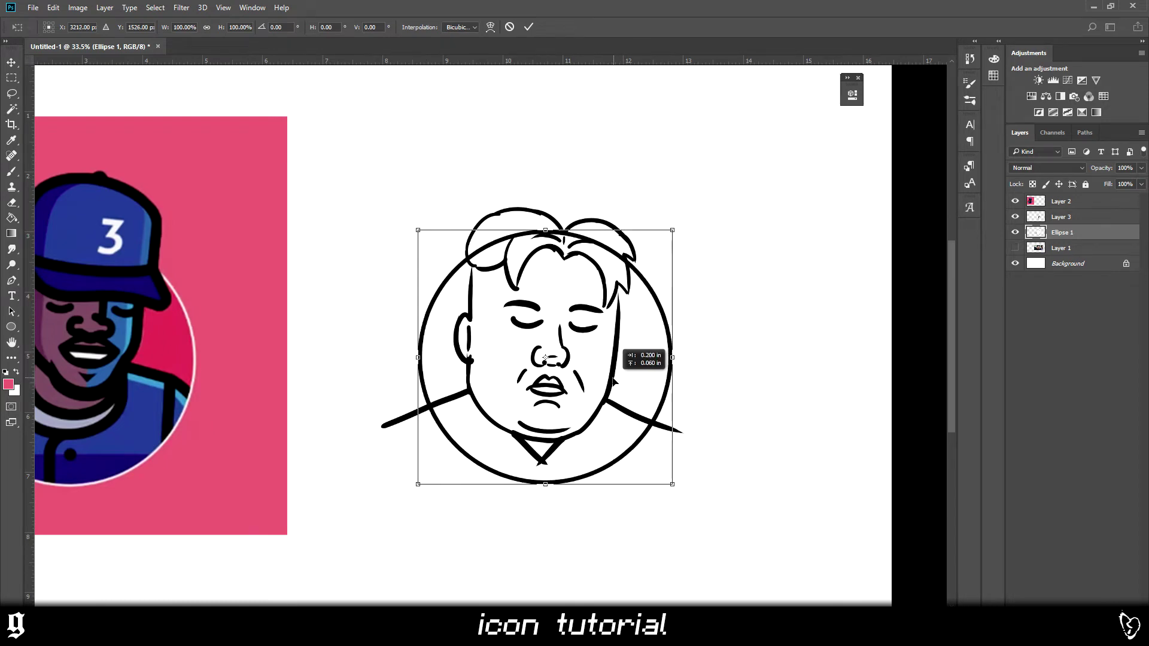
{"action": "key", "text": "Return"}
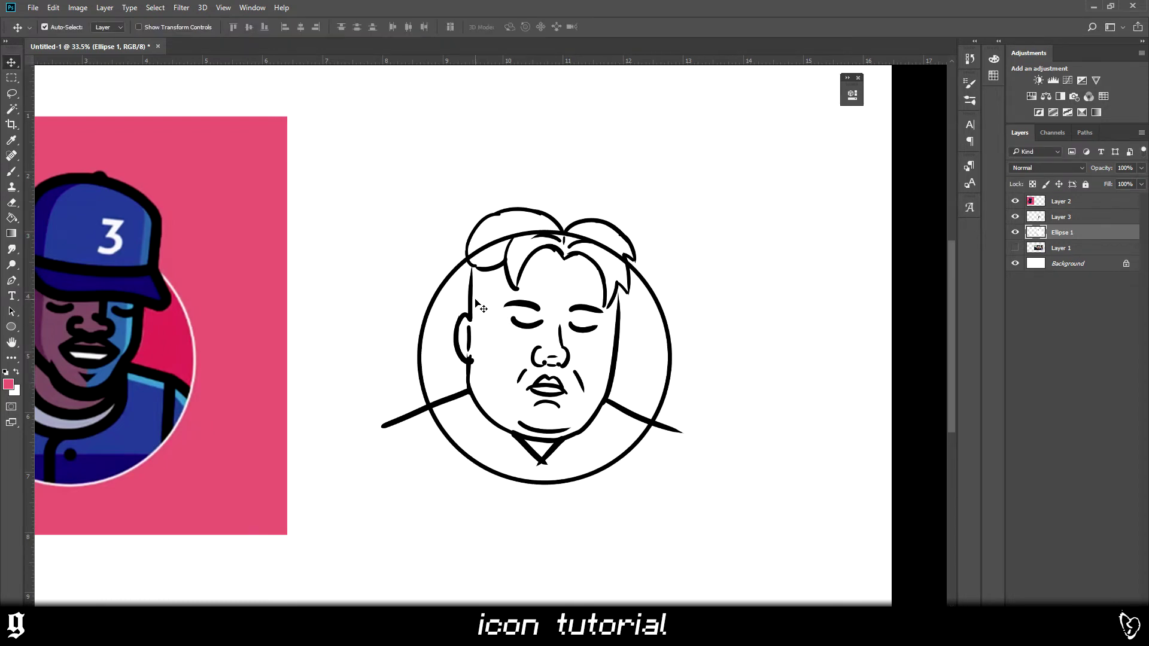
- Erase the arc of the circle that crosses the hair on Ellipse 1, using an enlarged eraser
{"action": "key", "text": "e"}
{"action": "scroll", "coordinate": [476, 254], "scroll_direction": "up", "scroll_amount": 5}
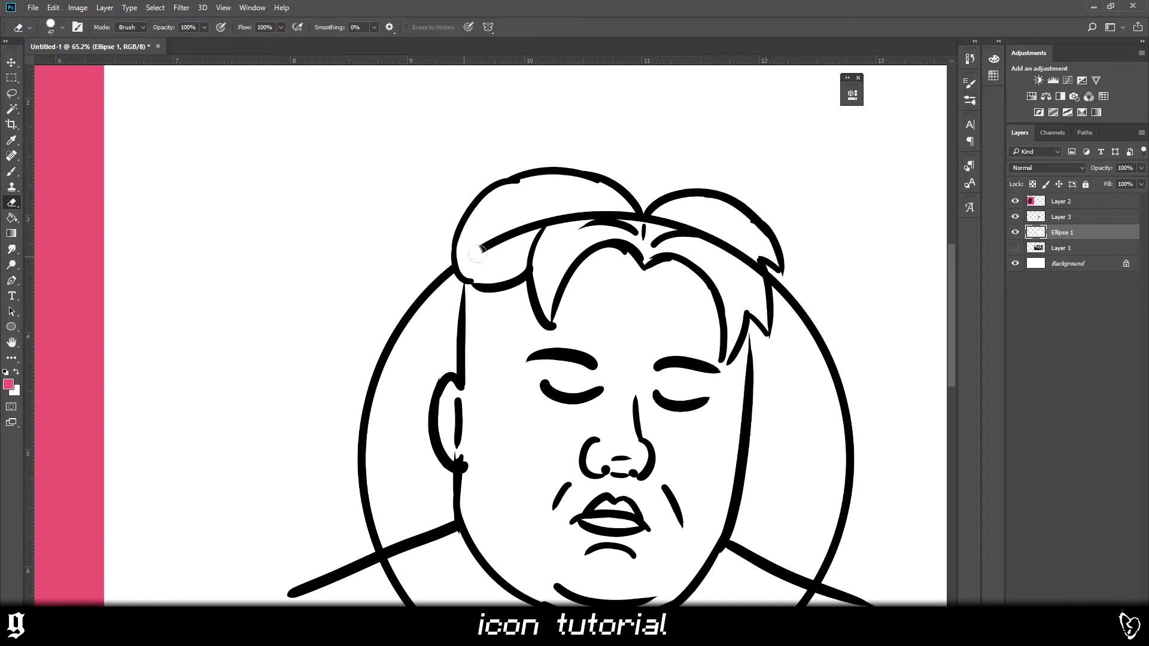
{"action": "key", "text": "bracketright"}
{"action": "key", "text": "bracketright"}
{"action": "key", "text": "bracketright"}
{"action": "key", "text": "bracketright"}
{"action": "key", "text": "bracketright"}
{"action": "key", "text": "bracketright"}
{"action": "mouse_move", "coordinate": [509, 238]}
{"action": "left_mouse_down"}
{"action": "mouse_move", "coordinate": [604, 220]}
{"action": "mouse_move", "coordinate": [713, 235]}
{"action": "left_mouse_up"}
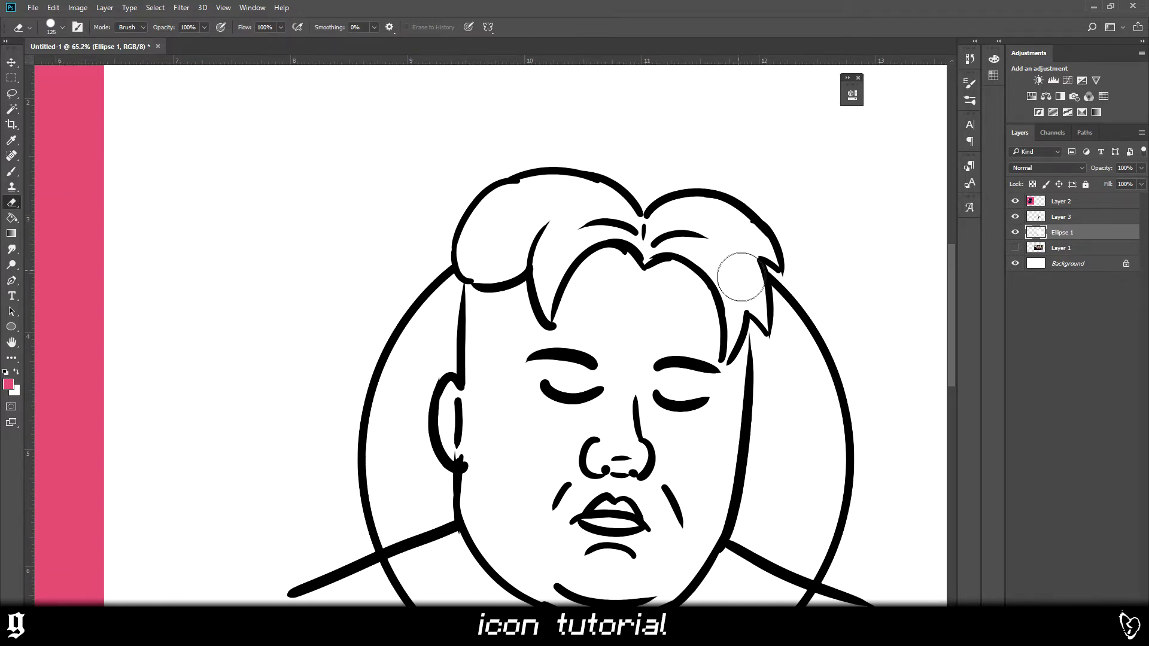
- Erase the ends of both shoulder lines on Layer 3 that extend outside the circle
{"action": "scroll", "coordinate": [739, 277], "scroll_direction": "down", "scroll_amount": 3}
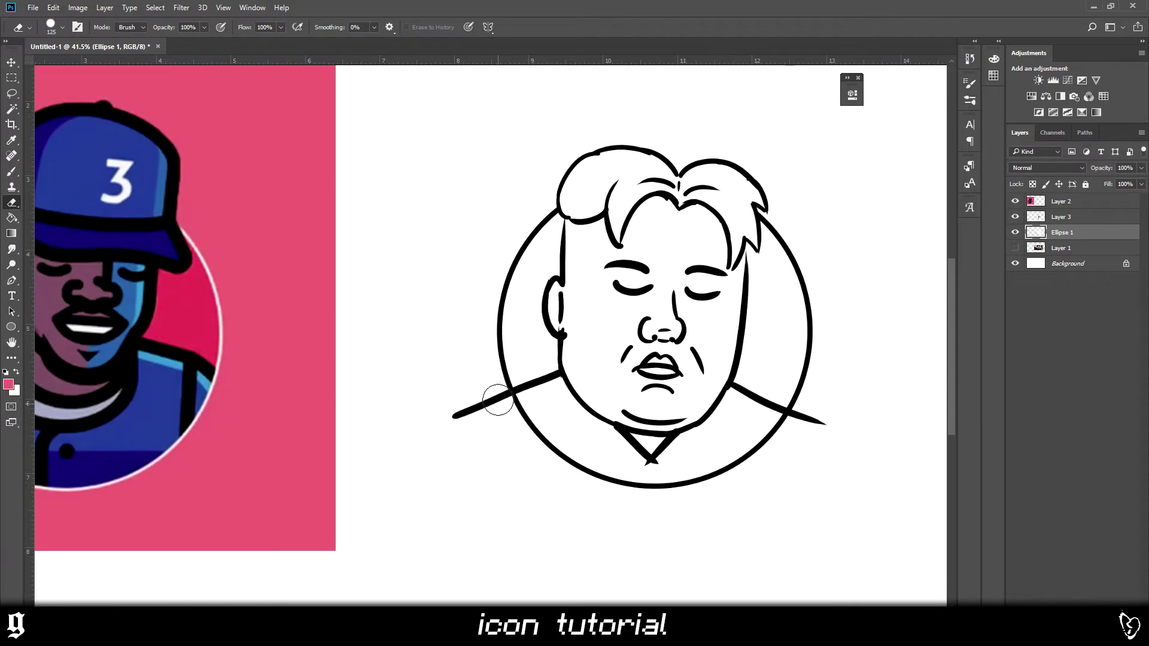
{"action": "left_click_drag", "start_coordinate": [498, 400], "coordinate": [528, 395]}
{"action": "left_click", "coordinate": [1070, 217]}
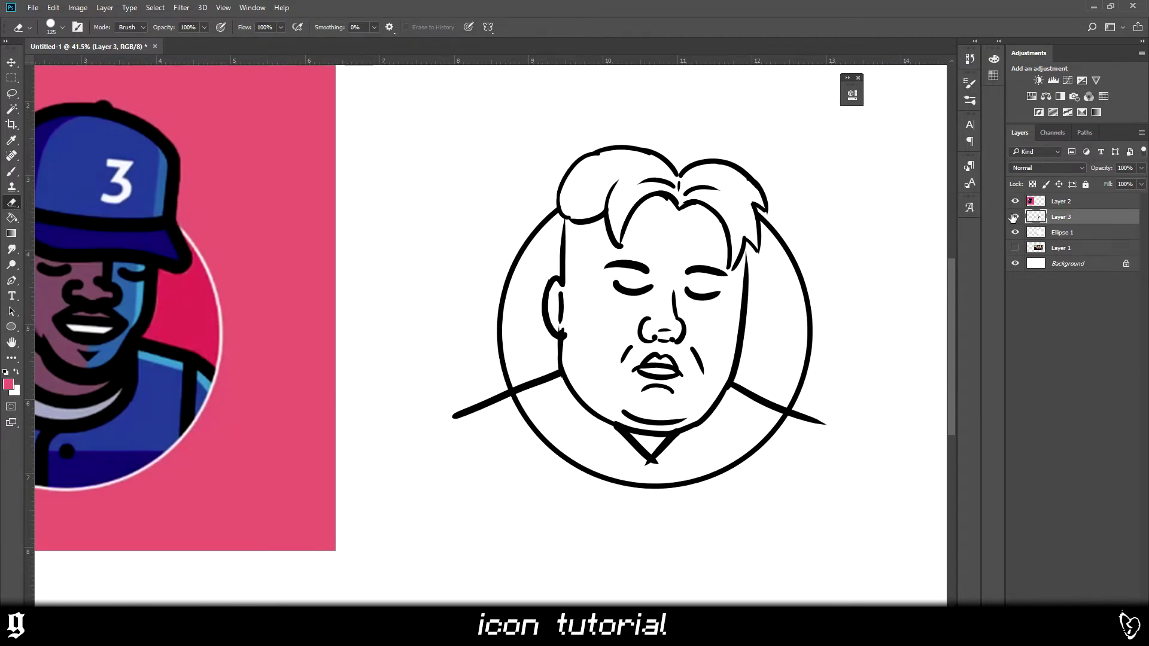
{"action": "left_click", "coordinate": [1015, 217]}
{"action": "left_click", "coordinate": [1016, 217]}
{"action": "left_click_drag", "start_coordinate": [452, 414], "coordinate": [476, 409]}
{"action": "left_click_drag", "start_coordinate": [818, 437], "coordinate": [802, 429]}
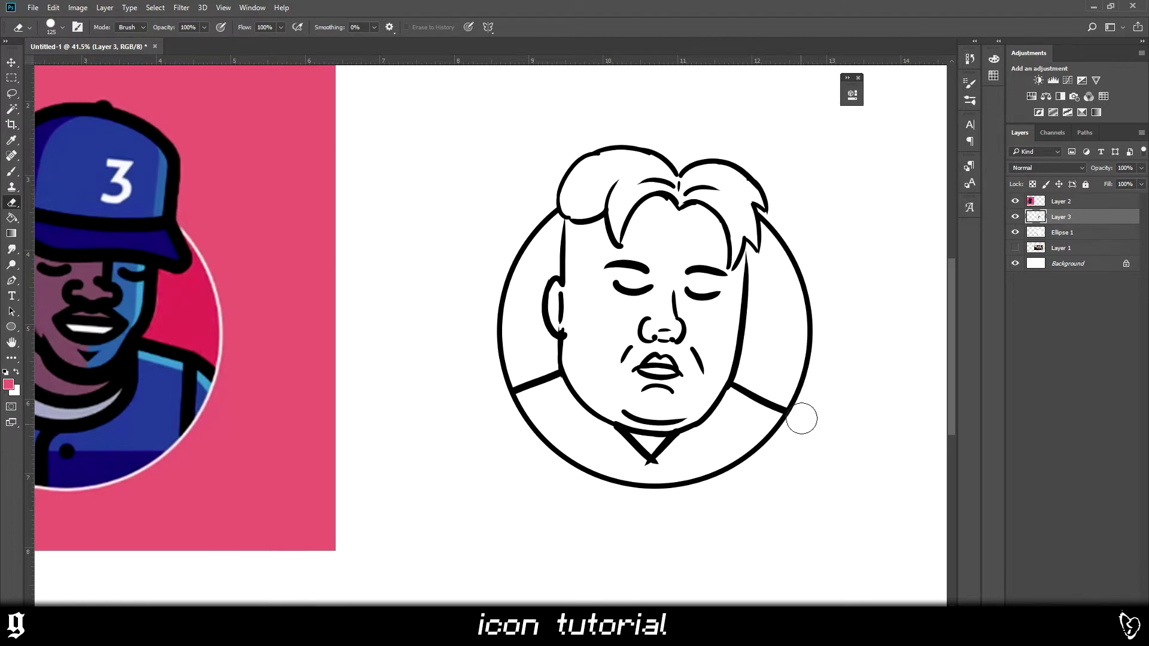
- Set up a black brush at size 50, matched to the outline thickness of the reference icon
{"action": "scroll", "coordinate": [882, 430], "scroll_direction": "down", "scroll_amount": 5}
{"action": "scroll", "coordinate": [692, 431], "scroll_direction": "up", "scroll_amount": 2}
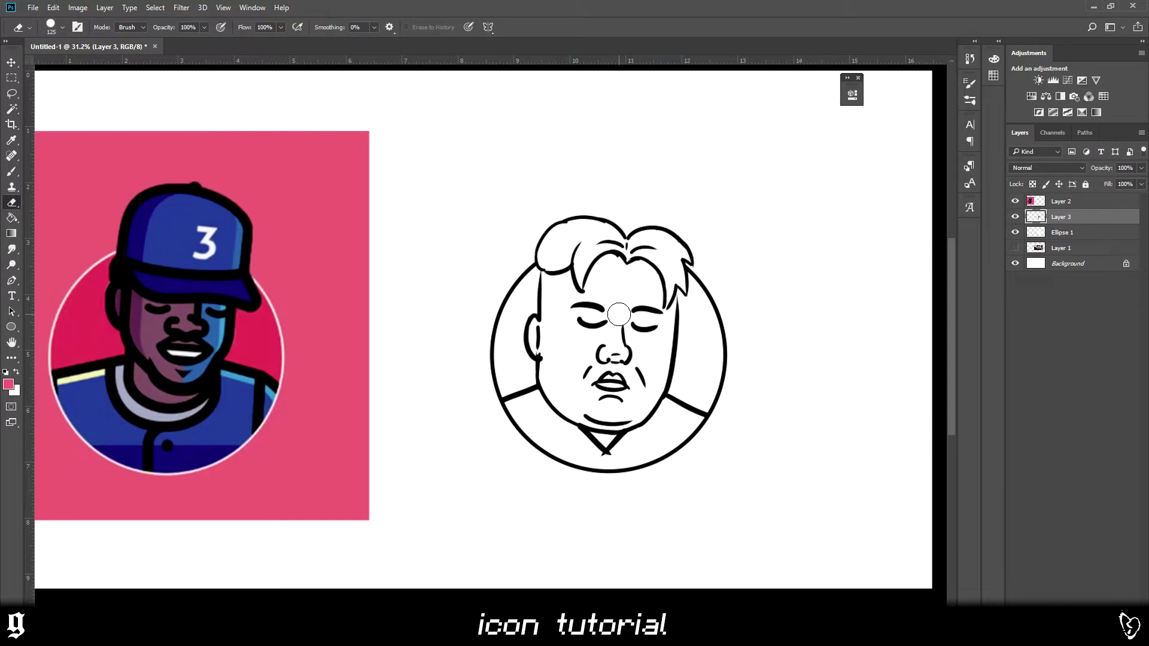
{"action": "key", "text": "b"}
{"action": "scroll", "coordinate": [218, 359], "scroll_direction": "up", "scroll_amount": 5}
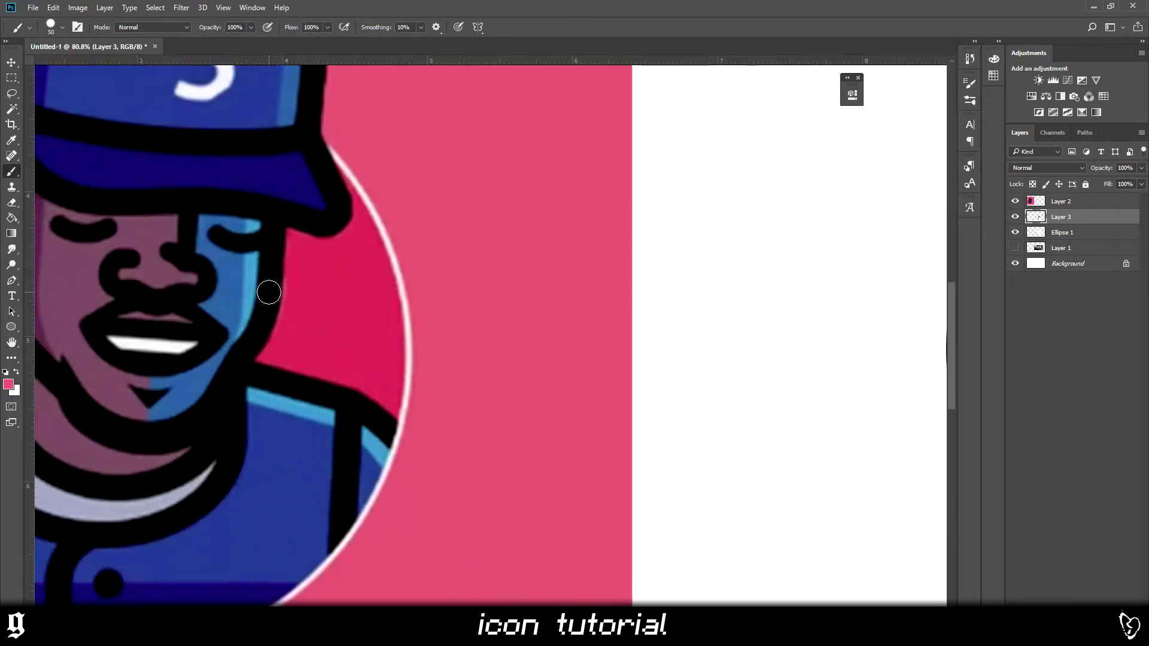
{"action": "scroll", "coordinate": [267, 295], "scroll_direction": "down", "scroll_amount": 4}
{"action": "scroll", "coordinate": [736, 367], "scroll_direction": "up", "scroll_amount": 2}
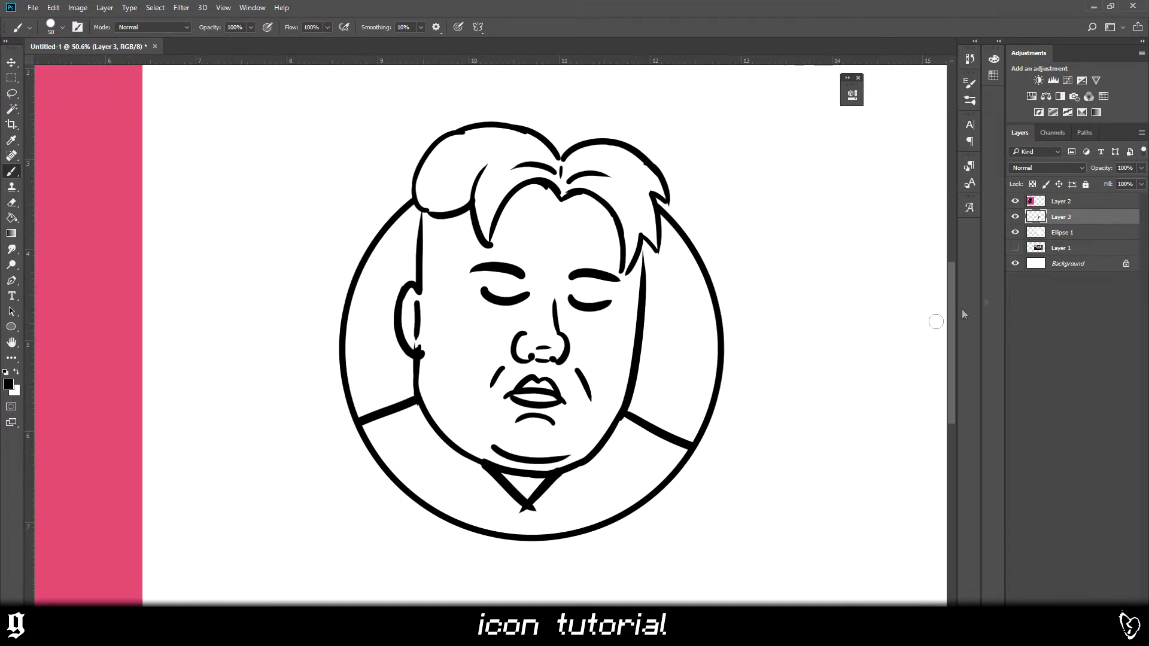
- Lower the opacity of Layer 3 to 17% and add a new empty layer above it for pen tracing
{"action": "left_click", "coordinate": [1015, 218]}
{"action": "left_click", "coordinate": [1016, 217]}
{"action": "left_click", "coordinate": [1140, 168]}
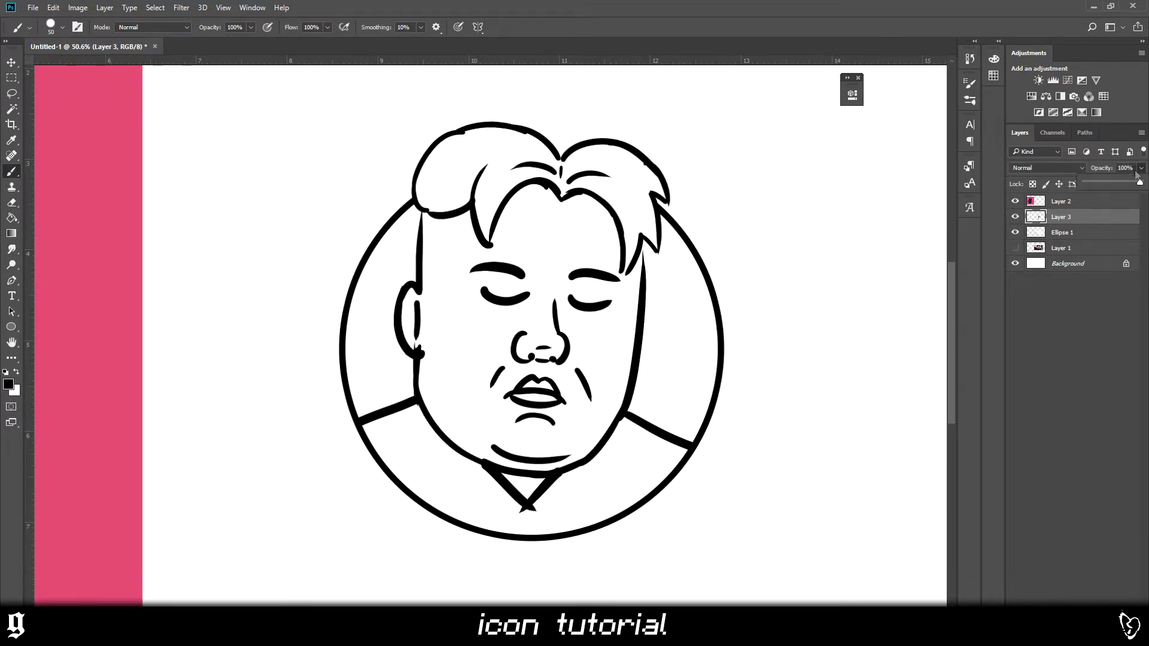
{"action": "left_click_drag", "start_coordinate": [1107, 179], "coordinate": [1095, 182]}
{"action": "left_click", "coordinate": [13, 281]}
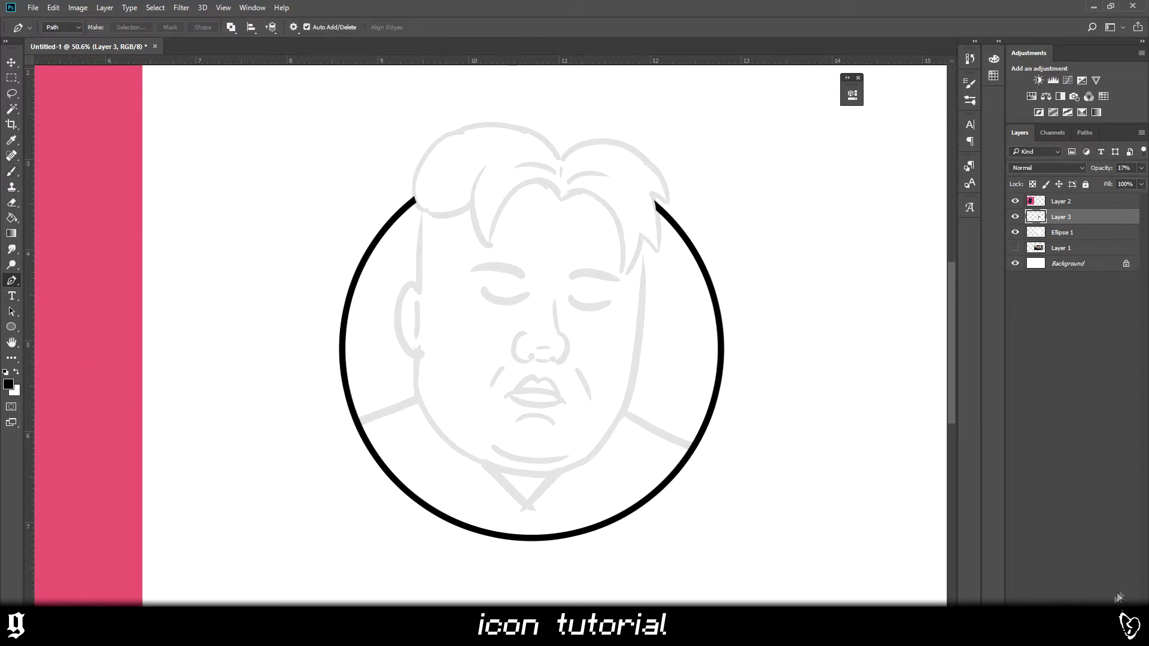
{"action": "key", "text": "ctrl+shift+alt+n"}
- Draw a Pen path along the jaw from the right temple, around the chin, up to the base of the left ear
{"action": "scroll", "coordinate": [465, 375], "scroll_direction": "down", "scroll_amount": 2}
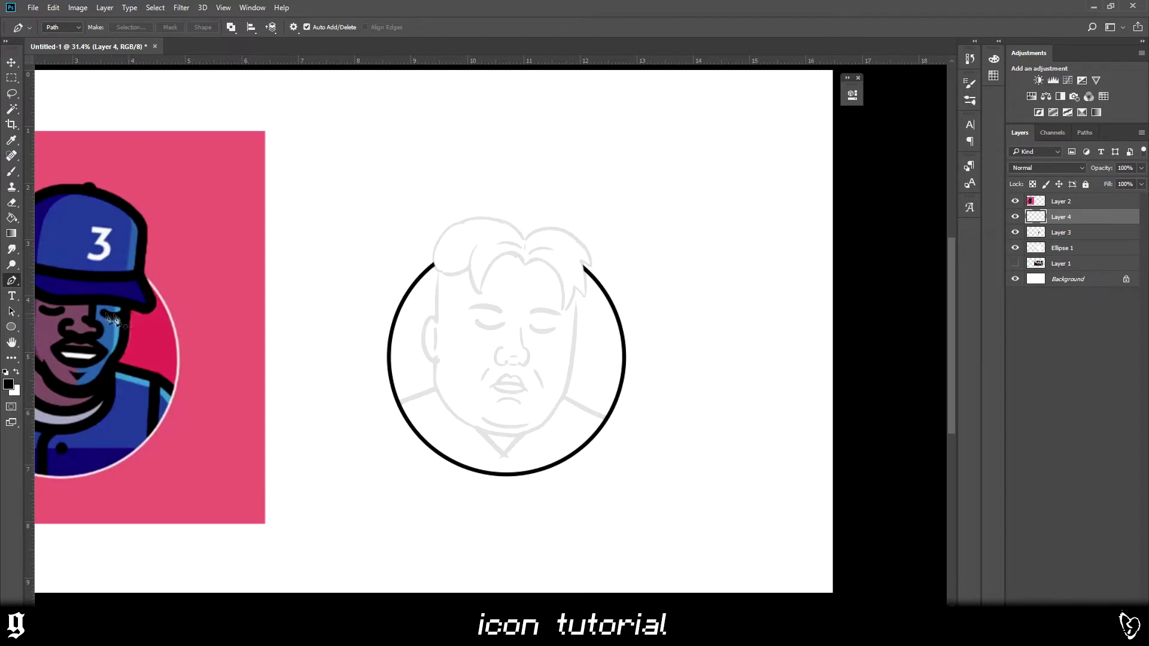
{"action": "scroll", "coordinate": [437, 405], "scroll_direction": "up", "scroll_amount": 3}
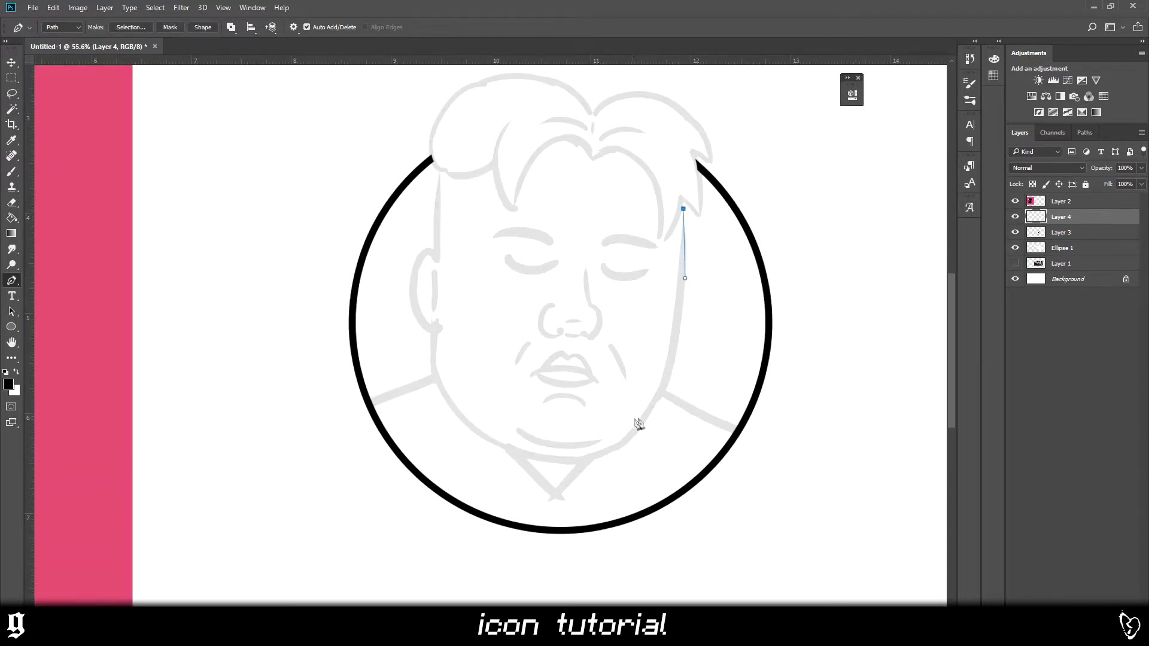
{"action": "left_click_drag", "start_coordinate": [659, 396], "coordinate": [641, 429]}
{"action": "left_click_drag", "start_coordinate": [566, 462], "coordinate": [508, 466]}
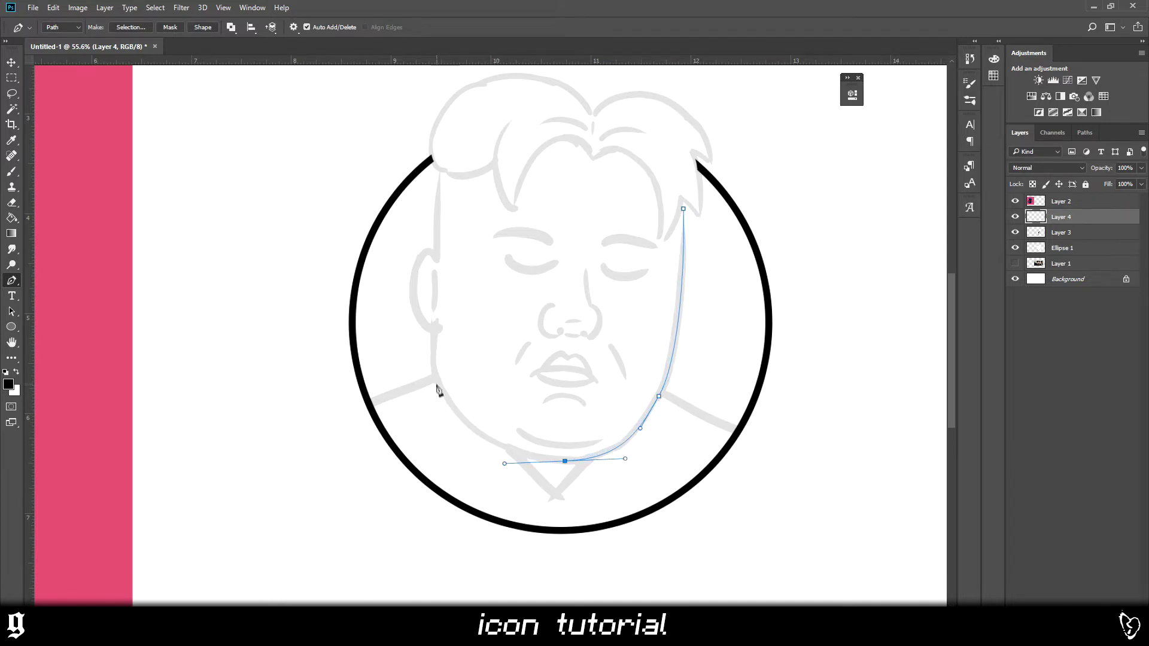
{"action": "left_click_drag", "start_coordinate": [435, 373], "coordinate": [434, 333]}
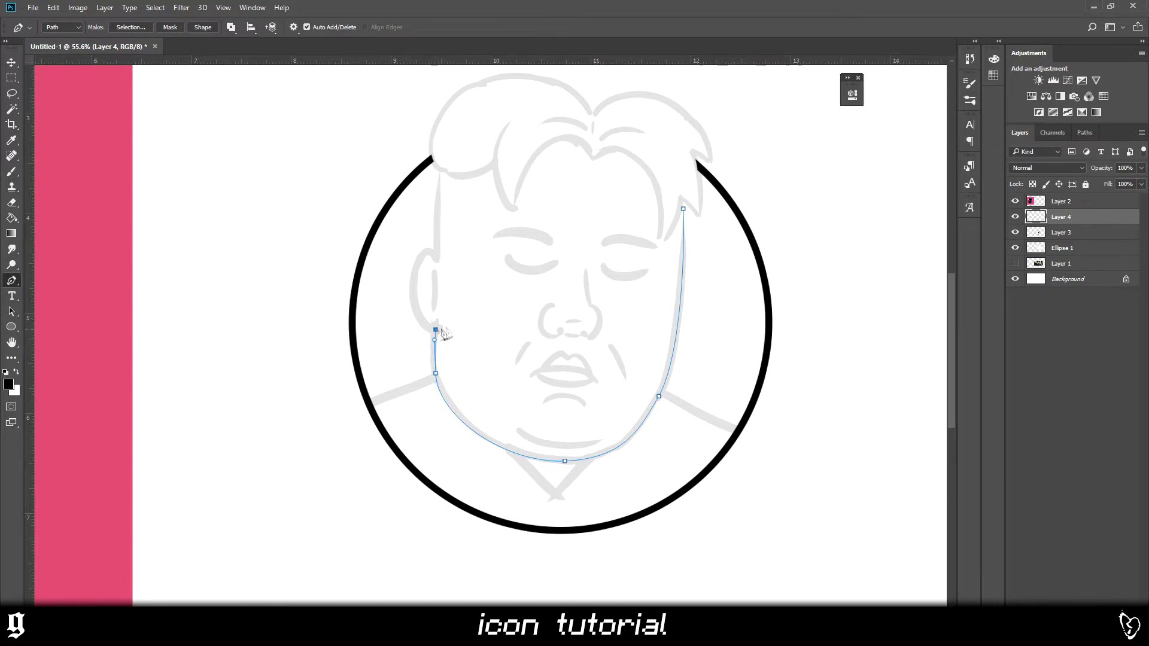
{"action": "right_click", "coordinate": [468, 333]}
{"action": "left_click", "coordinate": [500, 108]}
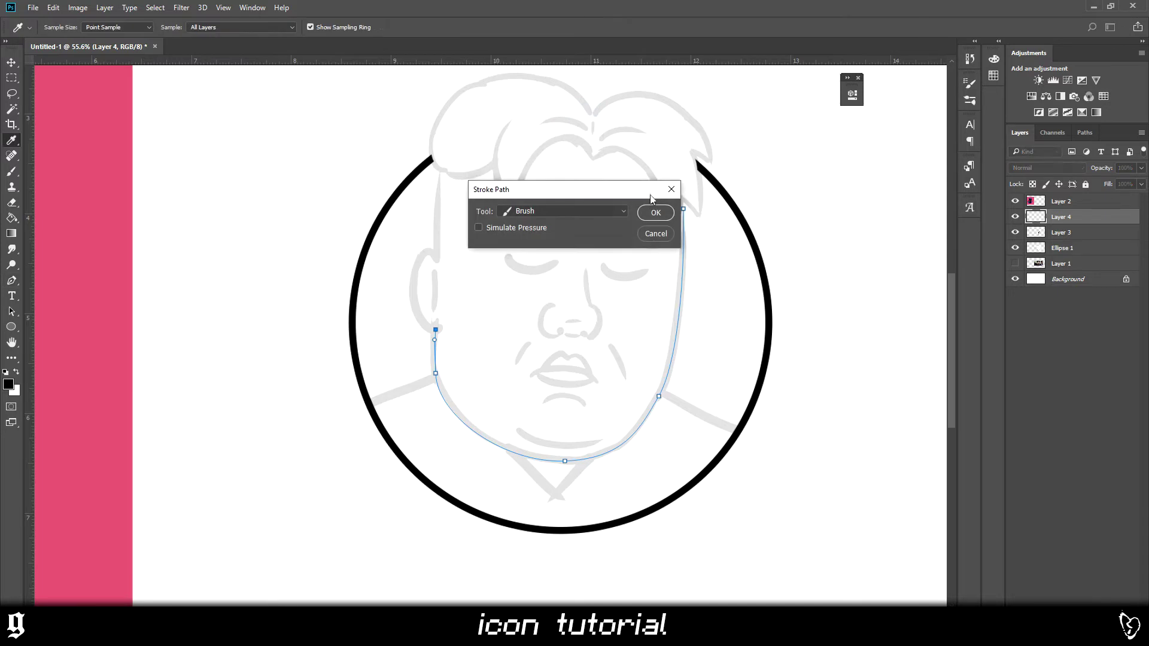
{"action": "left_click", "coordinate": [656, 213]}
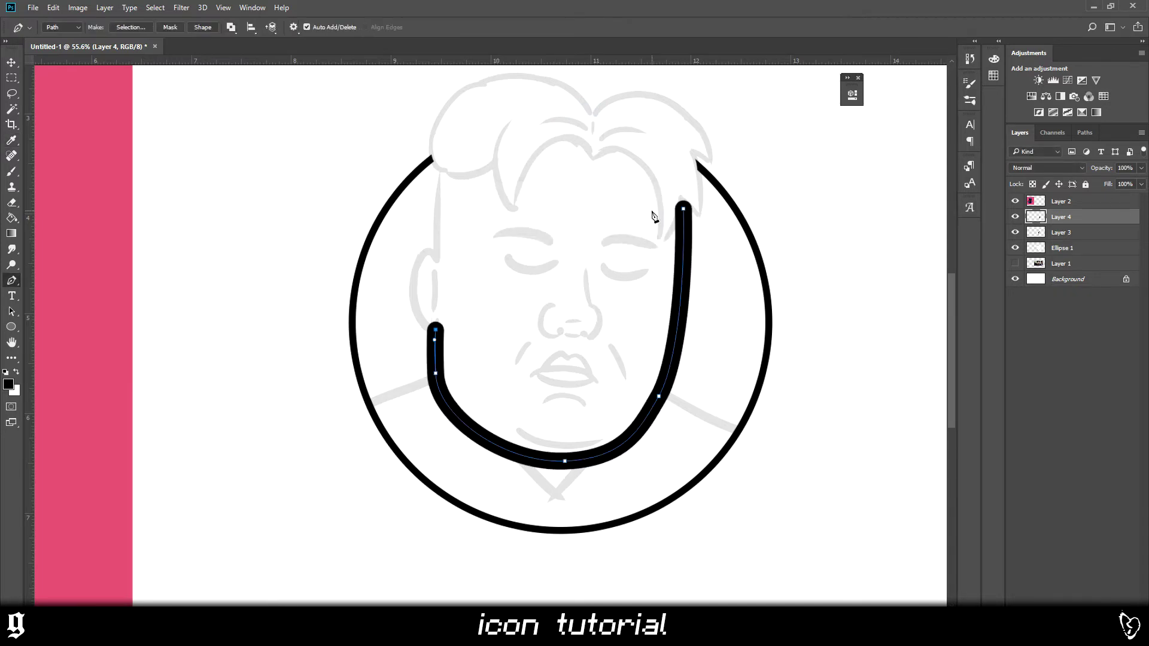
{"action": "key", "text": "ctrl+z"}
- Stroke the jaw path on Layer 4 with the Brush, without simulated pressure, and delete the path
{"action": "right_click", "coordinate": [466, 326]}
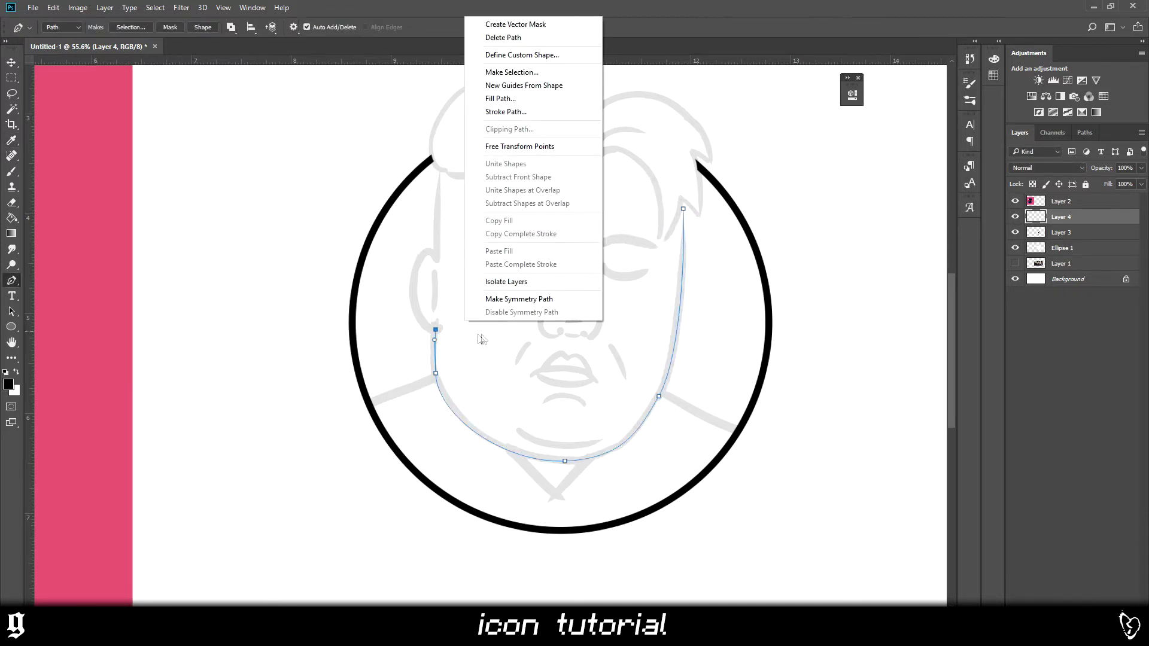
{"action": "left_click", "coordinate": [500, 111]}
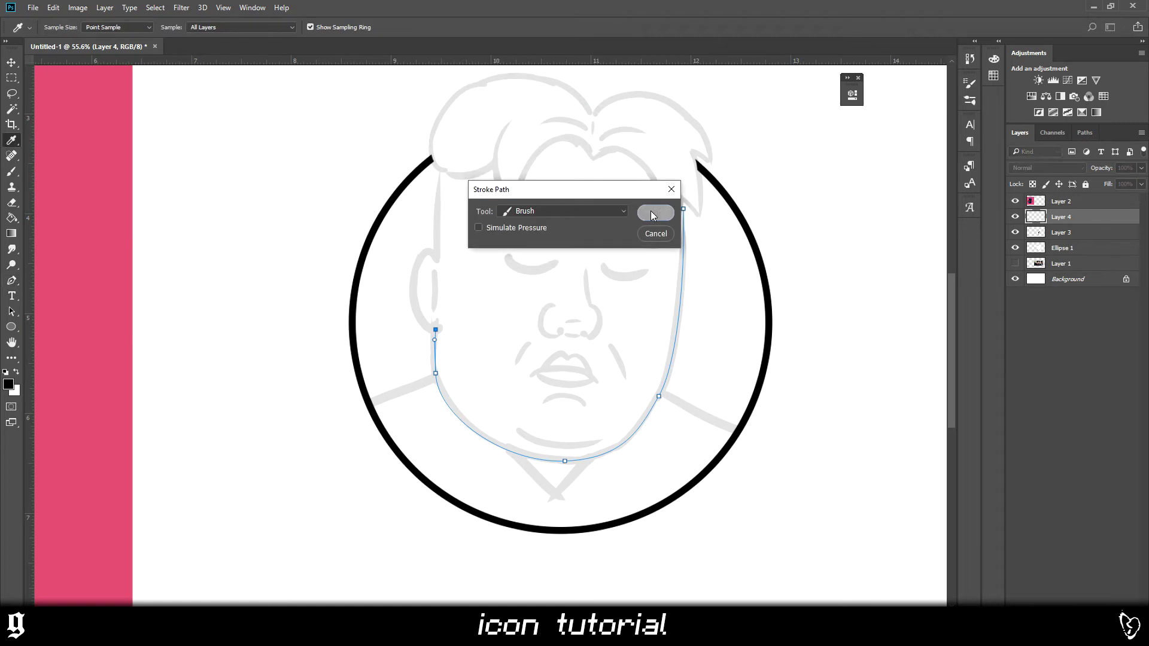
{"action": "left_click", "coordinate": [653, 214]}
{"action": "right_click", "coordinate": [493, 266]}
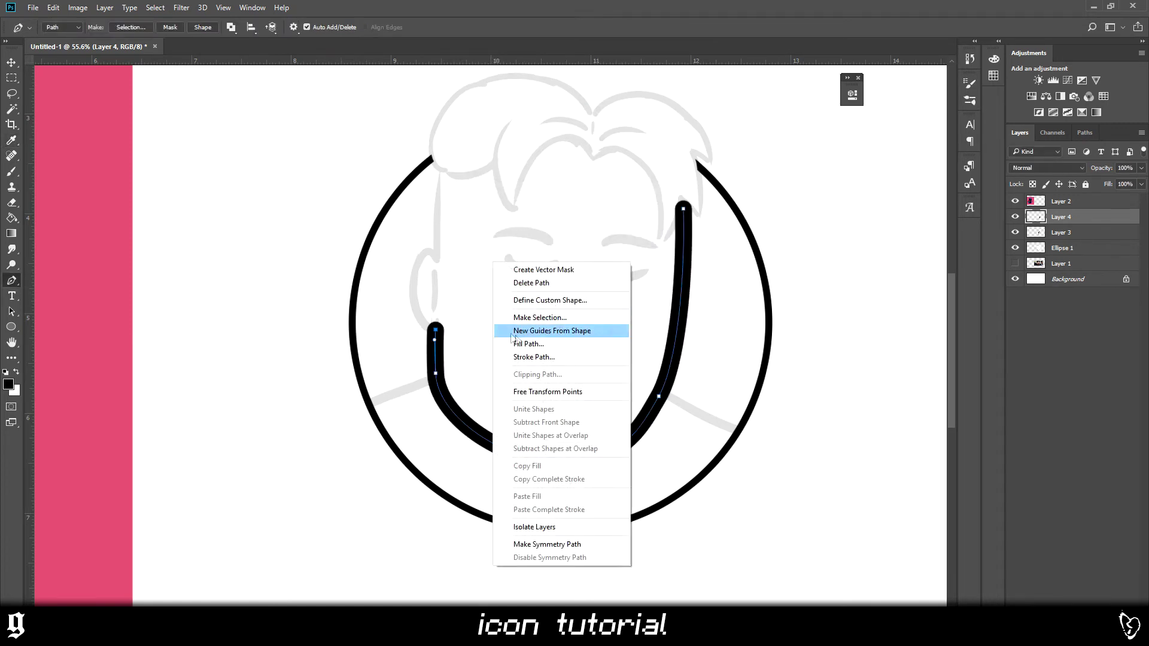
{"action": "left_click", "coordinate": [514, 282]}
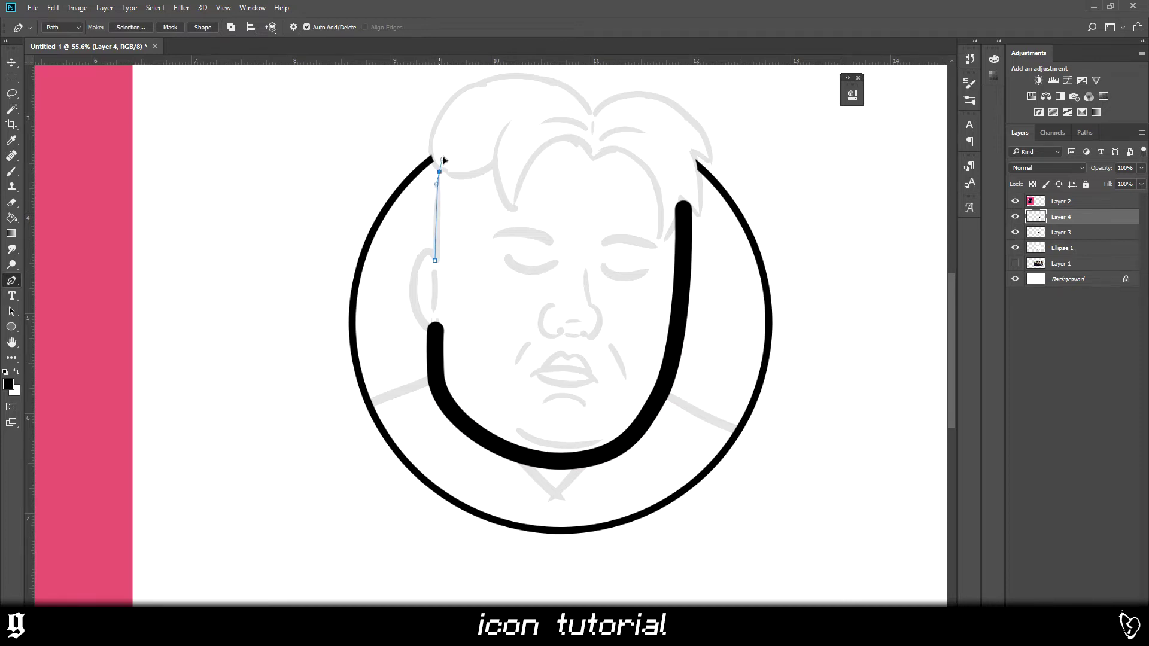
- Trace the left side of the face from the top of the ear to the hairline and stroke the path with the Brush
{"action": "scroll", "coordinate": [489, 172], "scroll_direction": "up", "scroll_amount": 2}
{"action": "right_click", "coordinate": [432, 259]}
{"action": "key", "text": "Escape"}
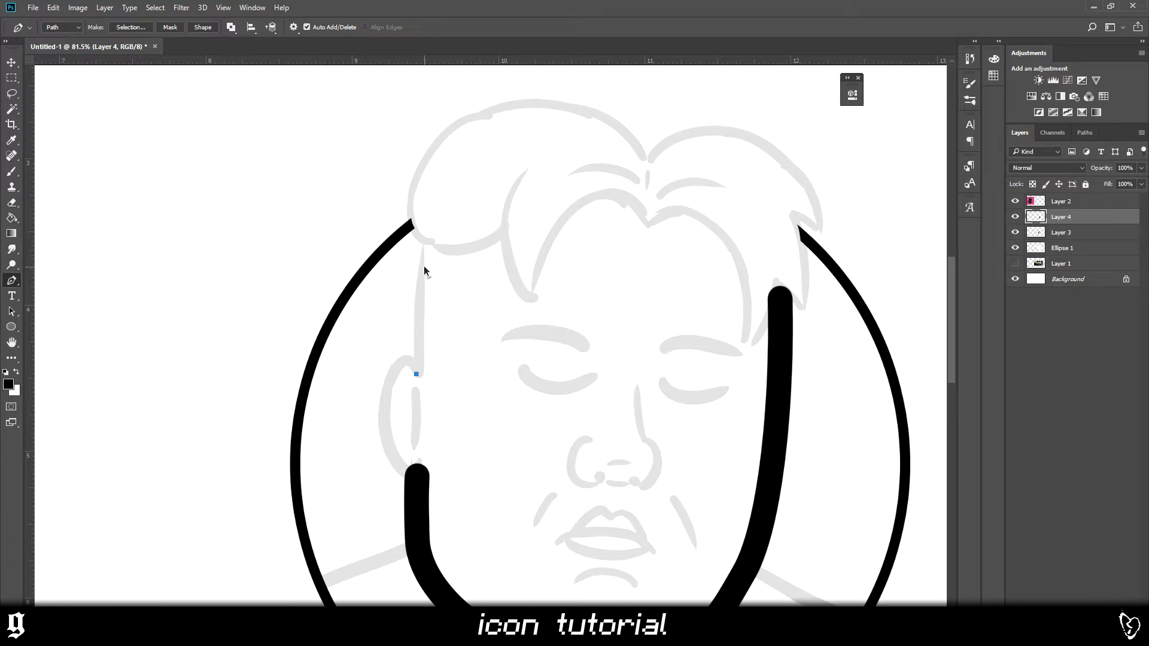
{"action": "left_click_drag", "start_coordinate": [426, 243], "coordinate": [435, 214]}
{"action": "right_click", "coordinate": [483, 221]}
{"action": "left_click", "coordinate": [533, 297]}
{"action": "key", "text": "Return"}
{"action": "key", "text": "Return"}
- Trace the fringe across the forehead and up the left strand, stroke the path with the Brush, and delete the path
{"action": "scroll", "coordinate": [659, 300], "scroll_direction": "down", "scroll_amount": 3}
{"action": "scroll", "coordinate": [741, 304], "scroll_direction": "up", "scroll_amount": 2}
{"action": "left_click_drag", "start_coordinate": [742, 304], "coordinate": [768, 256]}
{"action": "mouse_move", "coordinate": [647, 183]}
{"action": "left_mouse_down"}
{"action": "mouse_move", "coordinate": [569, 239]}
{"action": "mouse_move", "coordinate": [549, 328]}
{"action": "left_mouse_up"}
{"action": "left_click_drag", "start_coordinate": [526, 131], "coordinate": [557, 106]}
{"action": "right_click", "coordinate": [561, 106]}
{"action": "left_click", "coordinate": [598, 201]}
{"action": "key", "text": "Return"}
{"action": "right_click", "coordinate": [683, 198]}
{"action": "left_click", "coordinate": [703, 219]}
- Draw a Pen path around the outside of the left hair section up to the parting and refine its curve to the sketch
{"action": "scroll", "coordinate": [599, 227], "scroll_direction": "up", "scroll_amount": 1}
{"action": "left_click_drag", "start_coordinate": [496, 231], "coordinate": [477, 246]}
{"action": "left_click_drag", "start_coordinate": [402, 194], "coordinate": [395, 137]}
{"action": "mouse_move", "coordinate": [647, 153]}
{"action": "left_mouse_down"}
{"action": "mouse_move", "coordinate": [713, 254]}
{"action": "mouse_move", "coordinate": [755, 274]}
{"action": "mouse_move", "coordinate": [746, 285]}
{"action": "left_mouse_up"}
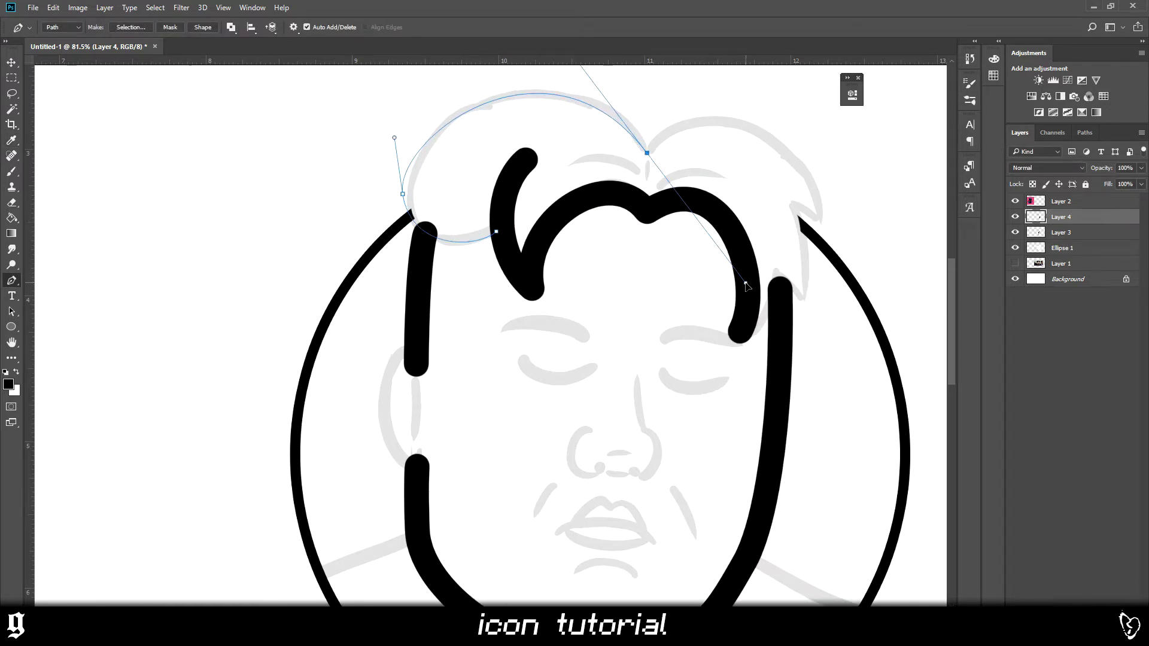
{"action": "left_click_drag", "start_coordinate": [652, 157], "coordinate": [652, 153]}
{"action": "scroll", "coordinate": [662, 181], "scroll_direction": "up", "scroll_amount": 1}
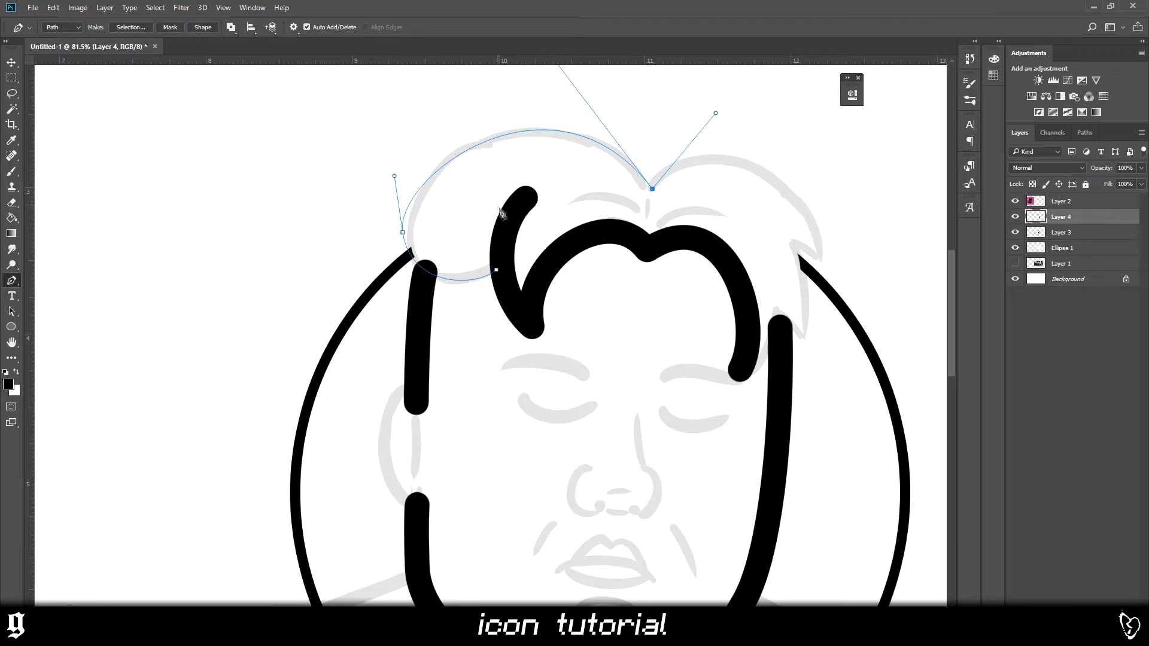
{"action": "scroll", "coordinate": [502, 214], "scroll_direction": "up", "scroll_amount": 2}
{"action": "mouse_move", "coordinate": [395, 234]}
{"action": "left_mouse_down"}
{"action": "mouse_move", "coordinate": [410, 261]}
{"action": "mouse_move", "coordinate": [381, 279]}
{"action": "mouse_move", "coordinate": [392, 221]}
{"action": "mouse_move", "coordinate": [395, 232]}
{"action": "left_mouse_up"}
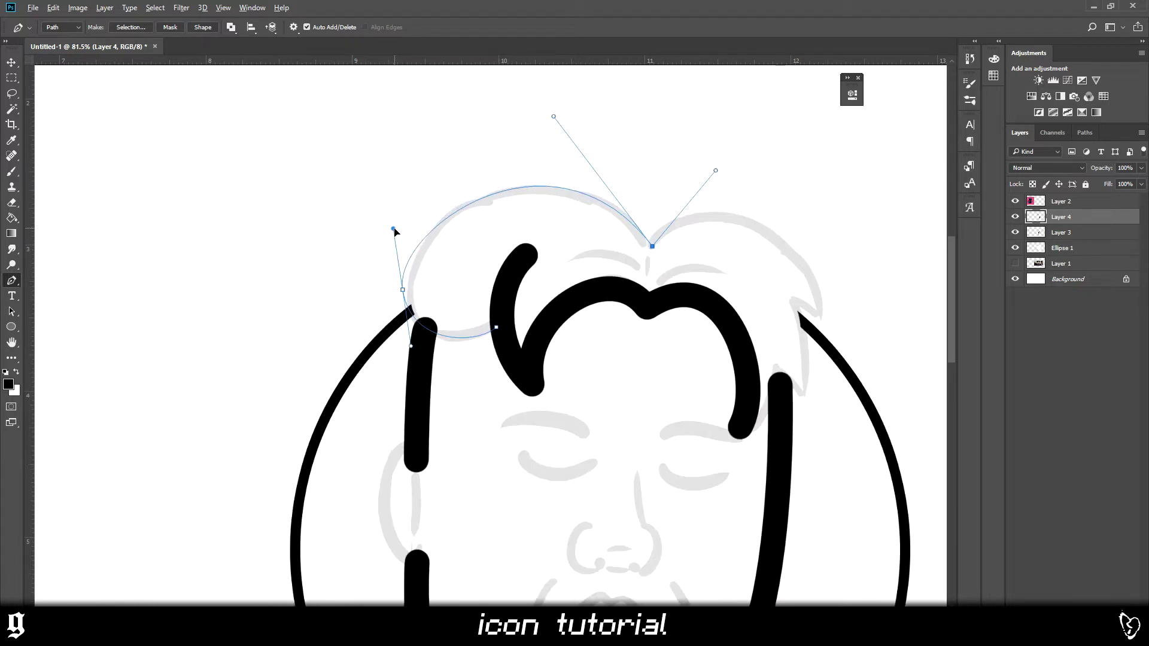
{"action": "mouse_move", "coordinate": [401, 288]}
{"action": "left_mouse_down"}
{"action": "mouse_move", "coordinate": [413, 279]}
{"action": "mouse_move", "coordinate": [403, 286]}
{"action": "left_mouse_up"}
- Continue the hair path over the right section and around its jagged tips to the end of the fringe
{"action": "left_click_drag", "start_coordinate": [705, 158], "coordinate": [770, 286]}
{"action": "key", "text": "ctrl+z"}
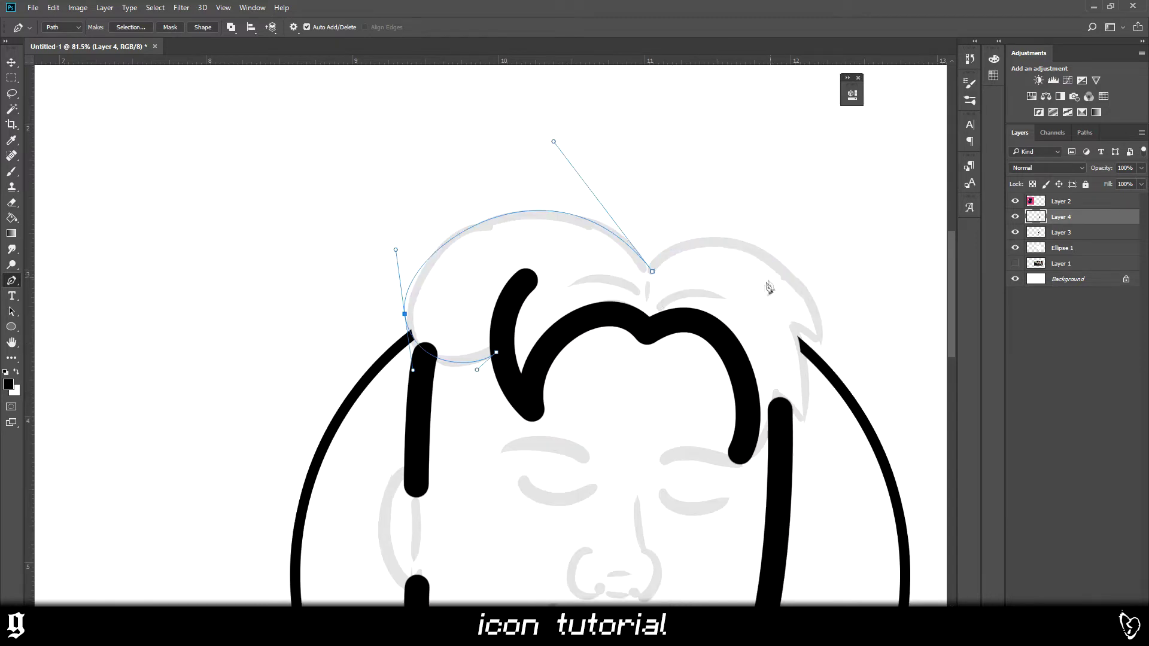
{"action": "scroll", "coordinate": [757, 299], "scroll_direction": "down", "scroll_amount": 4}
{"action": "scroll", "coordinate": [885, 398], "scroll_direction": "up", "scroll_amount": 4}
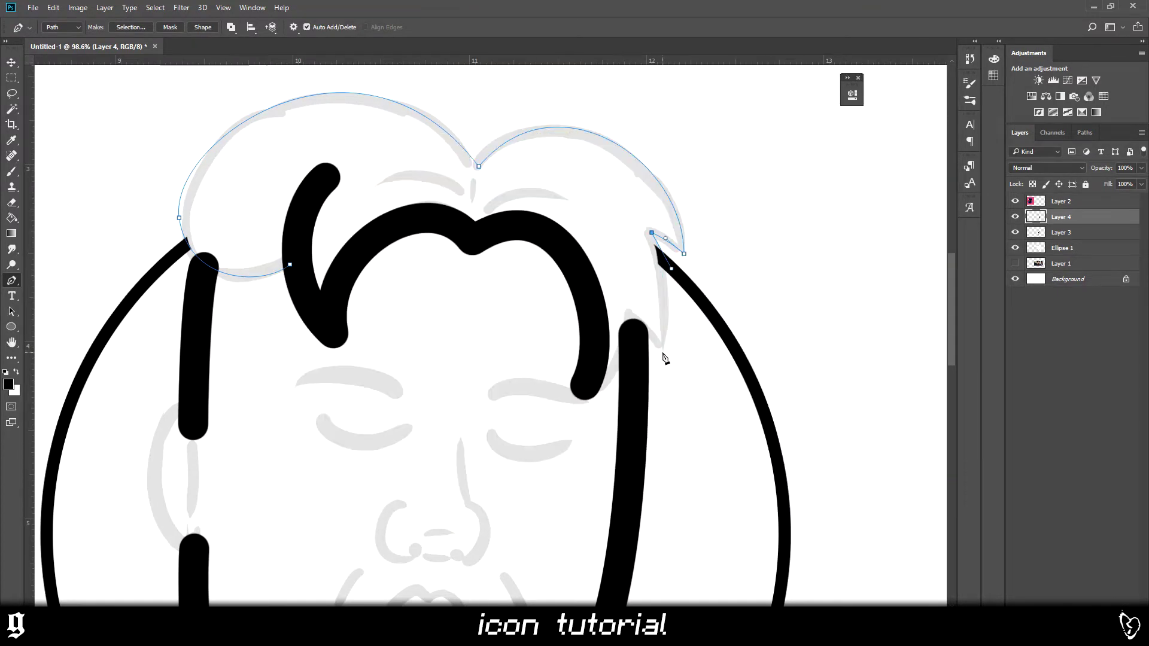
{"action": "left_click", "coordinate": [662, 353]}
{"action": "left_click_drag", "start_coordinate": [629, 322], "coordinate": [637, 354]}
- Stroke the outer hair path with the Brush, without simulated pressure, and delete the path
{"action": "right_click", "coordinate": [615, 384]}
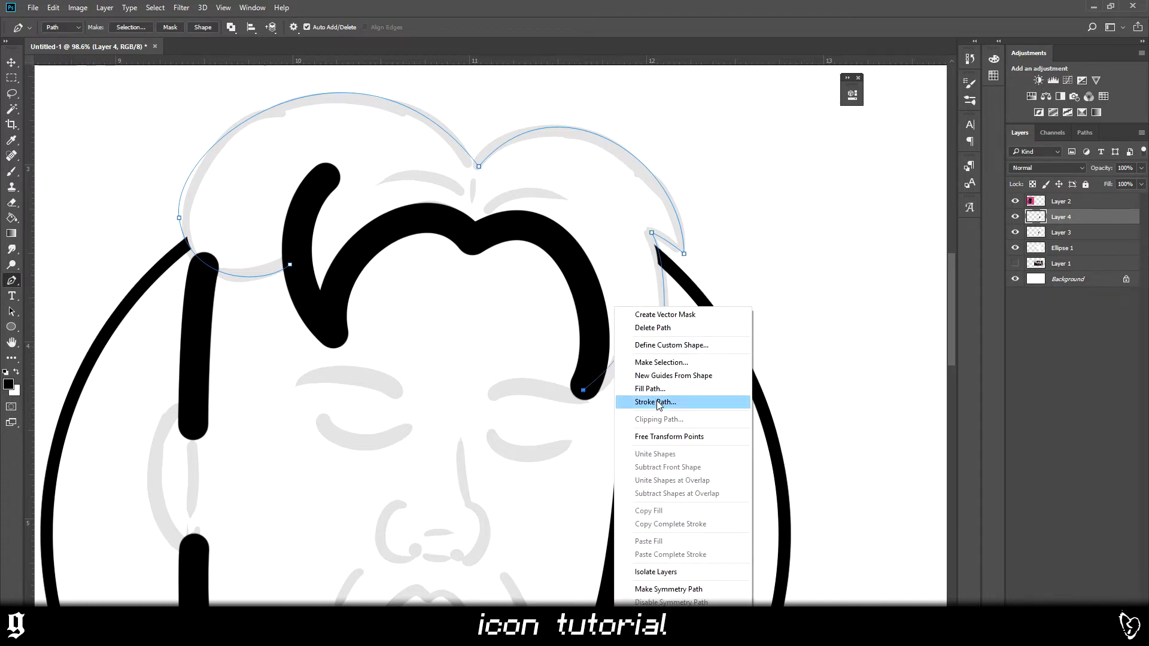
{"action": "left_click", "coordinate": [656, 403]}
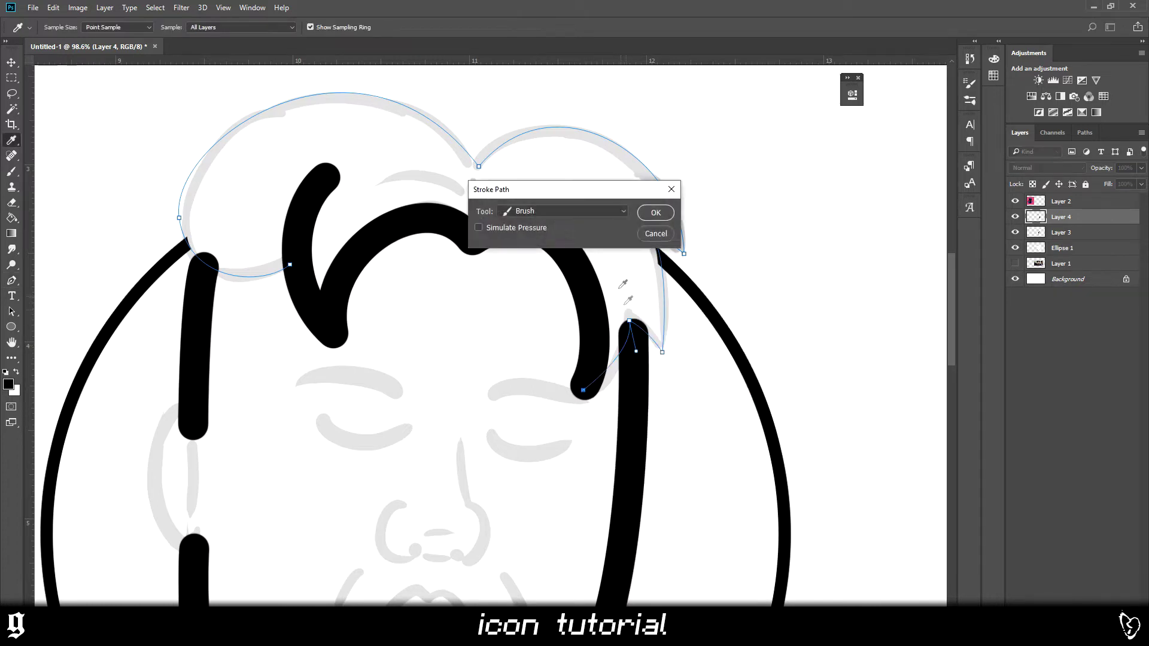
{"action": "left_click", "coordinate": [652, 214]}
{"action": "right_click", "coordinate": [542, 215]}
{"action": "left_click", "coordinate": [588, 235]}
- Trace the short hair strand left of the parting with a Pen path, stroke it with the Brush, and delete the path
{"action": "scroll", "coordinate": [622, 333], "scroll_direction": "down", "scroll_amount": 8}
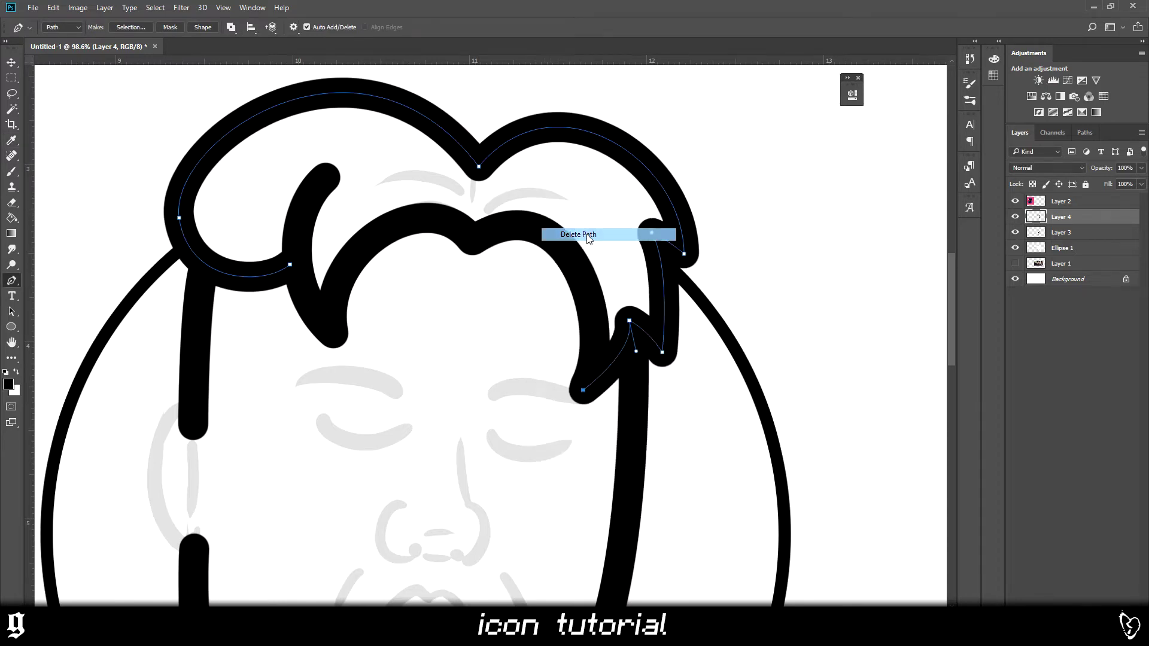
{"action": "scroll", "coordinate": [633, 337], "scroll_direction": "up", "scroll_amount": 5}
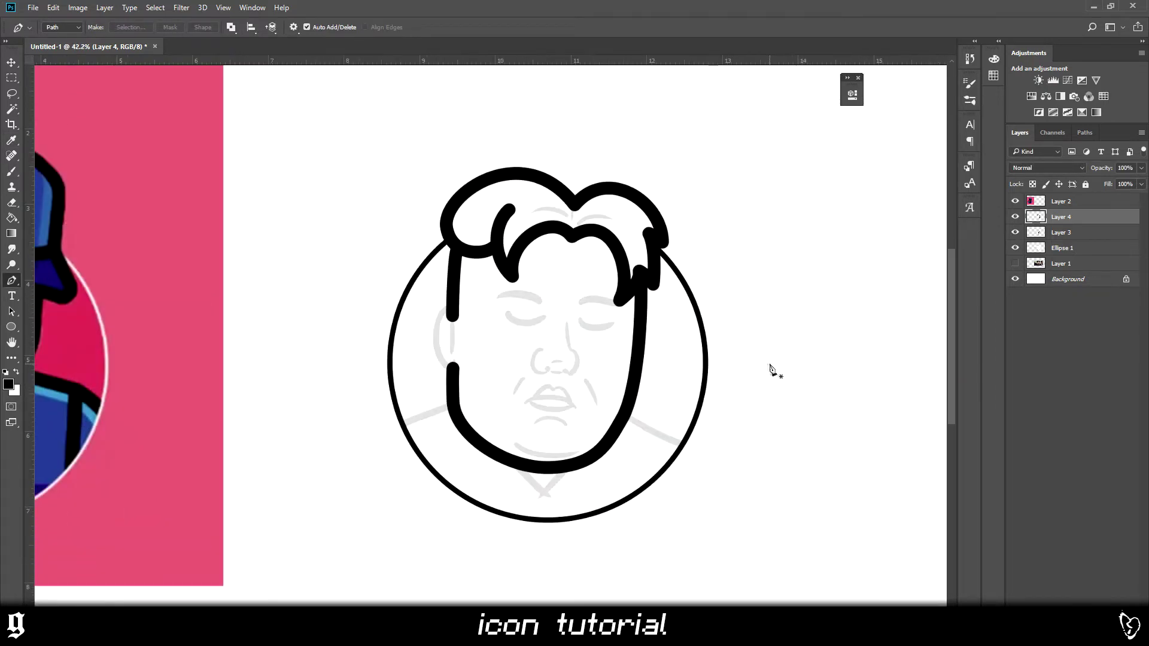
{"action": "scroll", "coordinate": [575, 217], "scroll_direction": "up", "scroll_amount": 3}
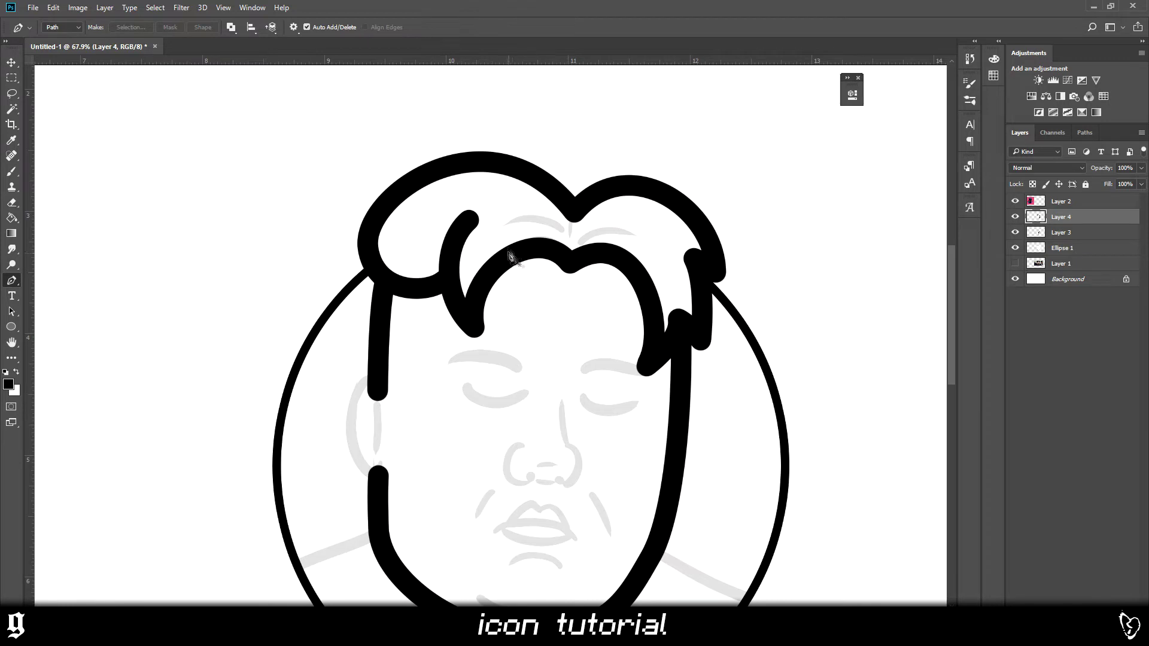
{"action": "key", "text": "b"}
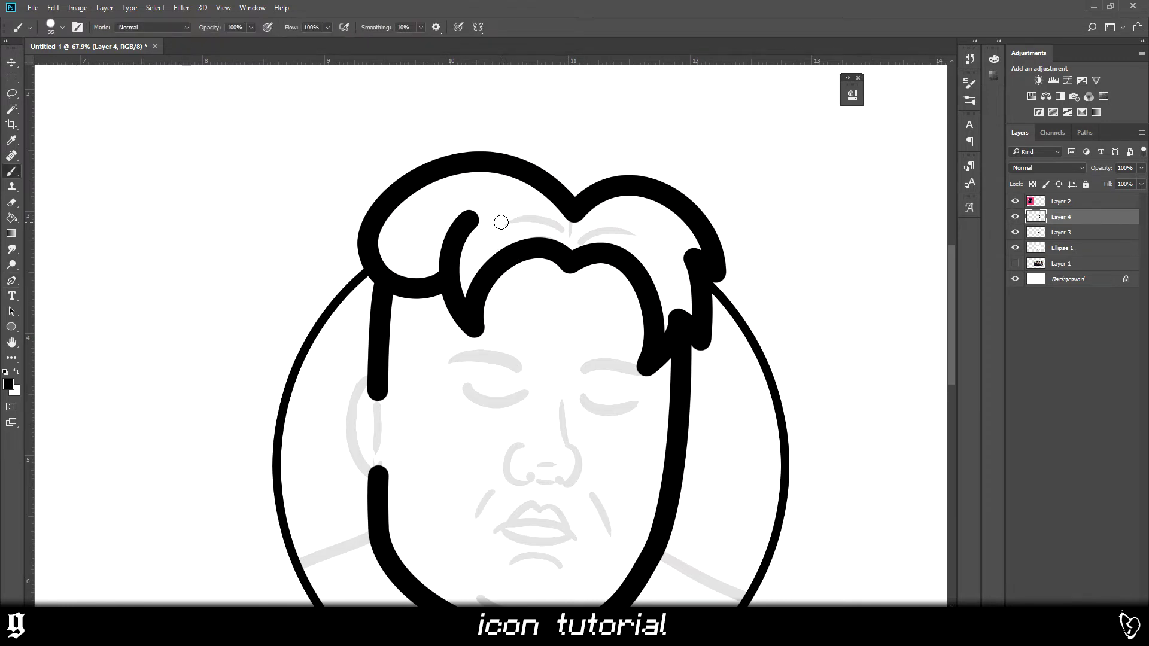
{"action": "left_click", "coordinate": [19, 281]}
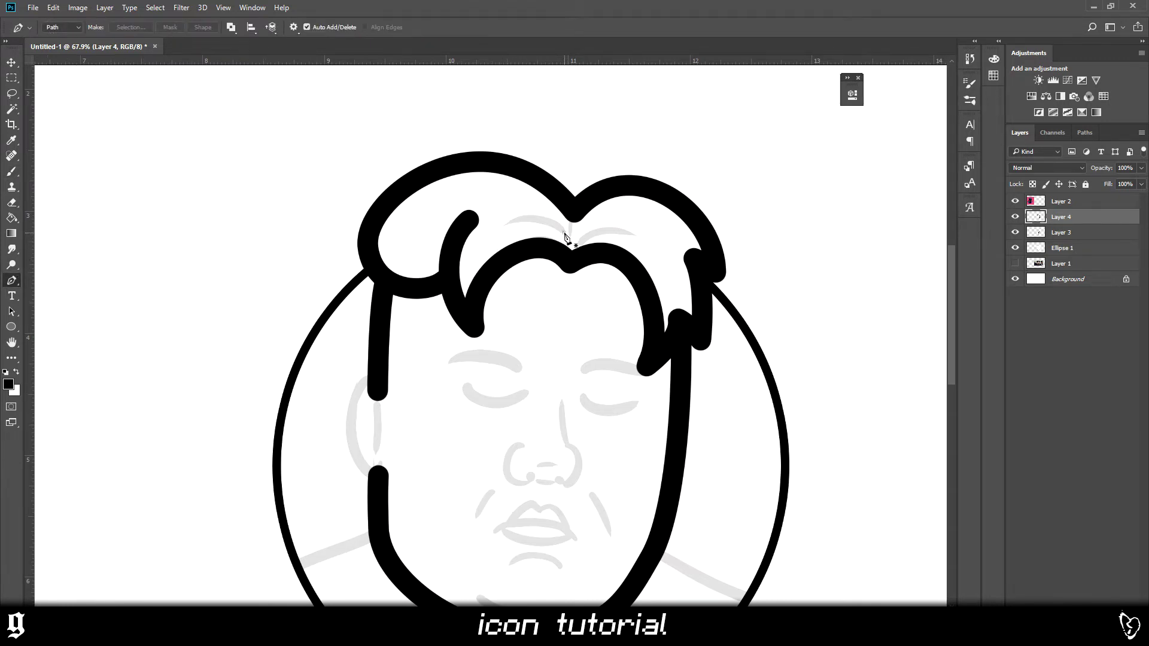
{"action": "right_click", "coordinate": [488, 232]}
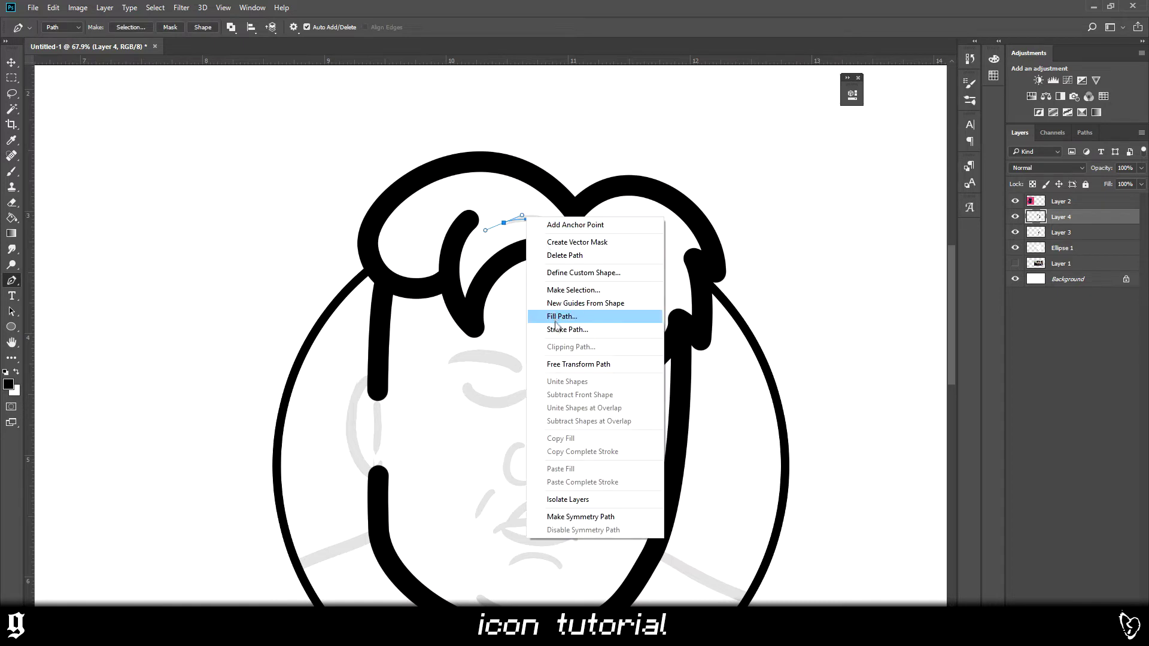
{"action": "left_click", "coordinate": [622, 330]}
{"action": "left_click", "coordinate": [655, 213]}
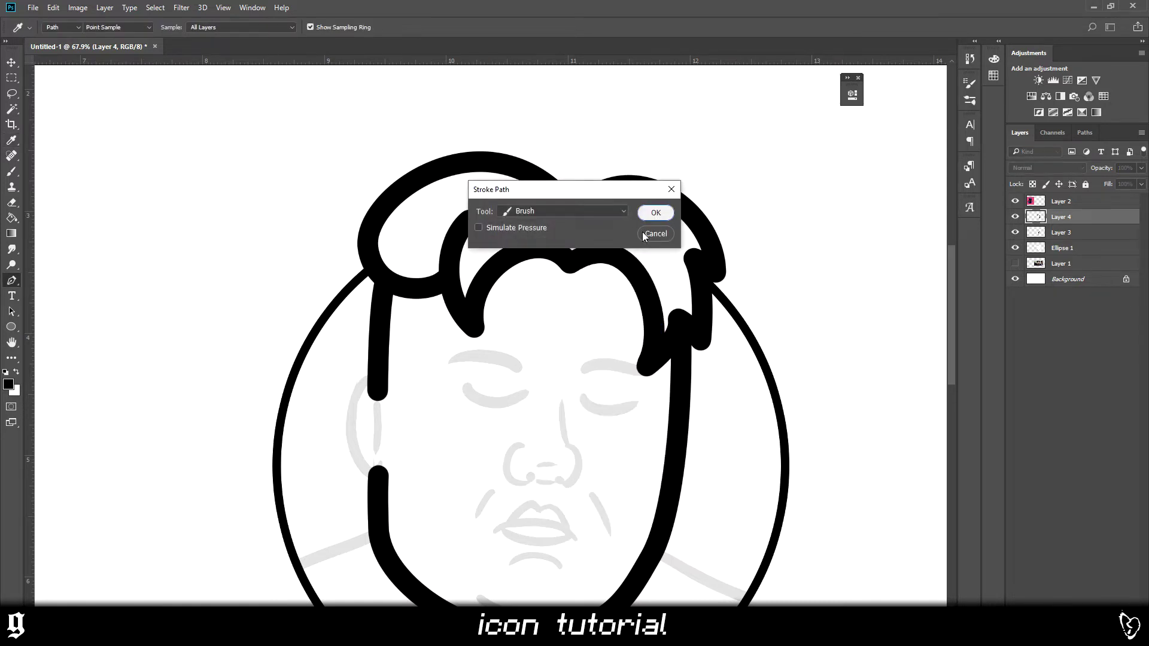
{"action": "right_click", "coordinate": [644, 236]}
{"action": "left_click", "coordinate": [666, 256]}
- Draw a curved Pen path for the short strand right of the parting, stroke it with the Brush, and delete the path
{"action": "left_click_drag", "start_coordinate": [581, 234], "coordinate": [599, 216]}
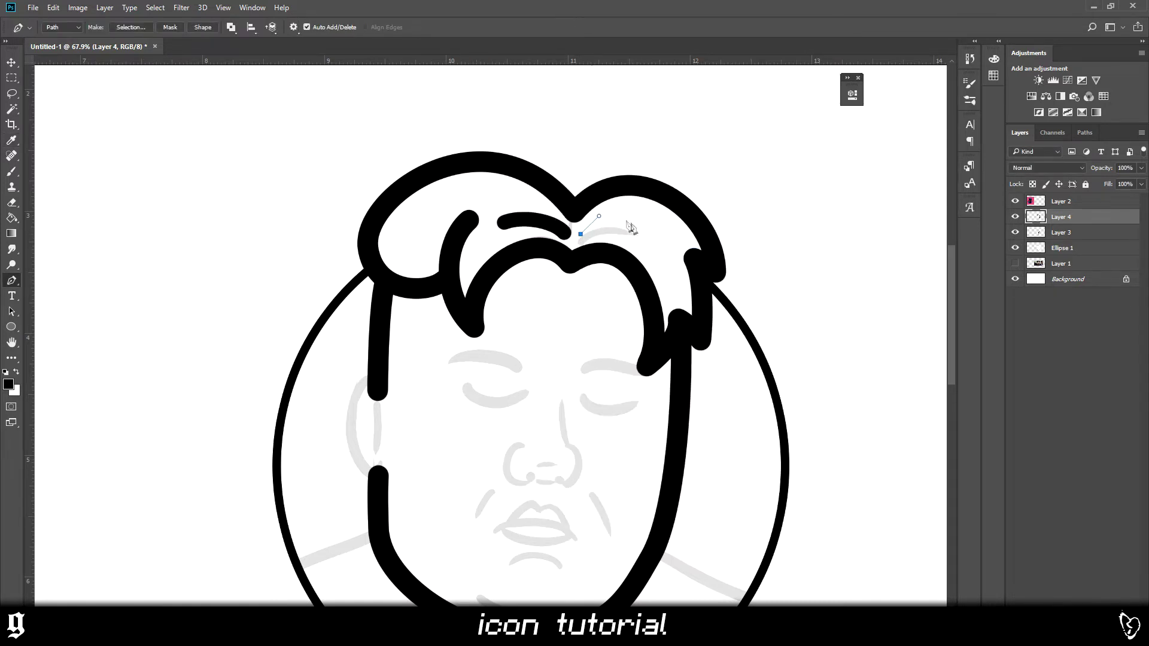
{"action": "right_click", "coordinate": [681, 237]}
{"action": "left_click", "coordinate": [724, 329]}
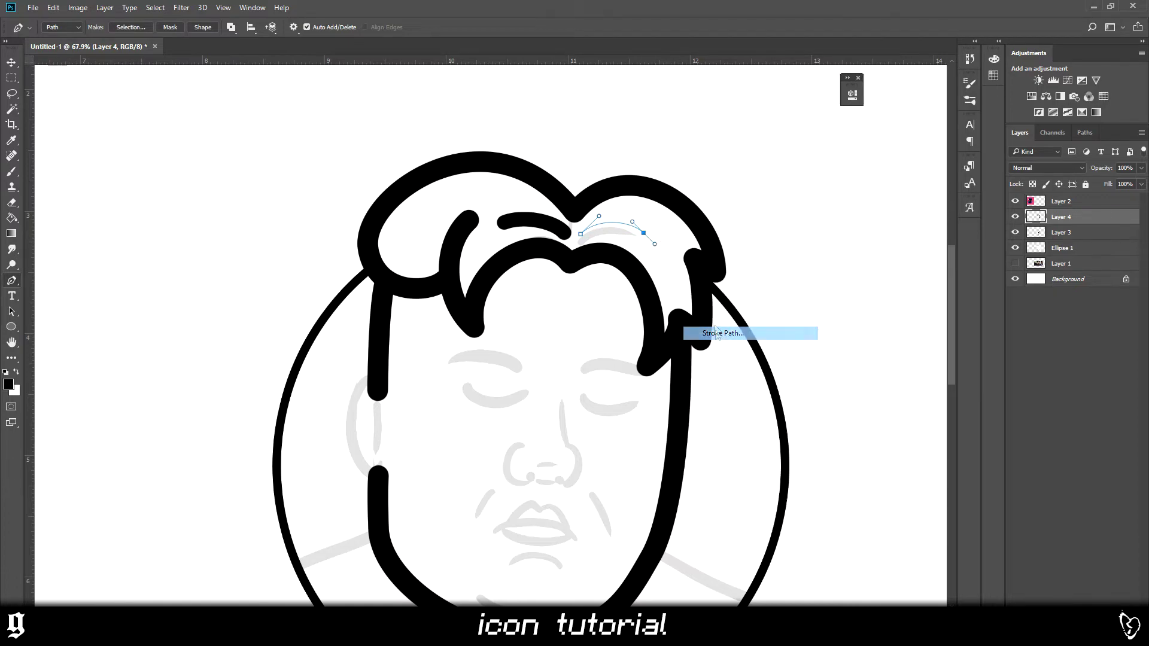
{"action": "left_click", "coordinate": [661, 215]}
{"action": "right_click", "coordinate": [670, 227]}
{"action": "left_click", "coordinate": [701, 249]}
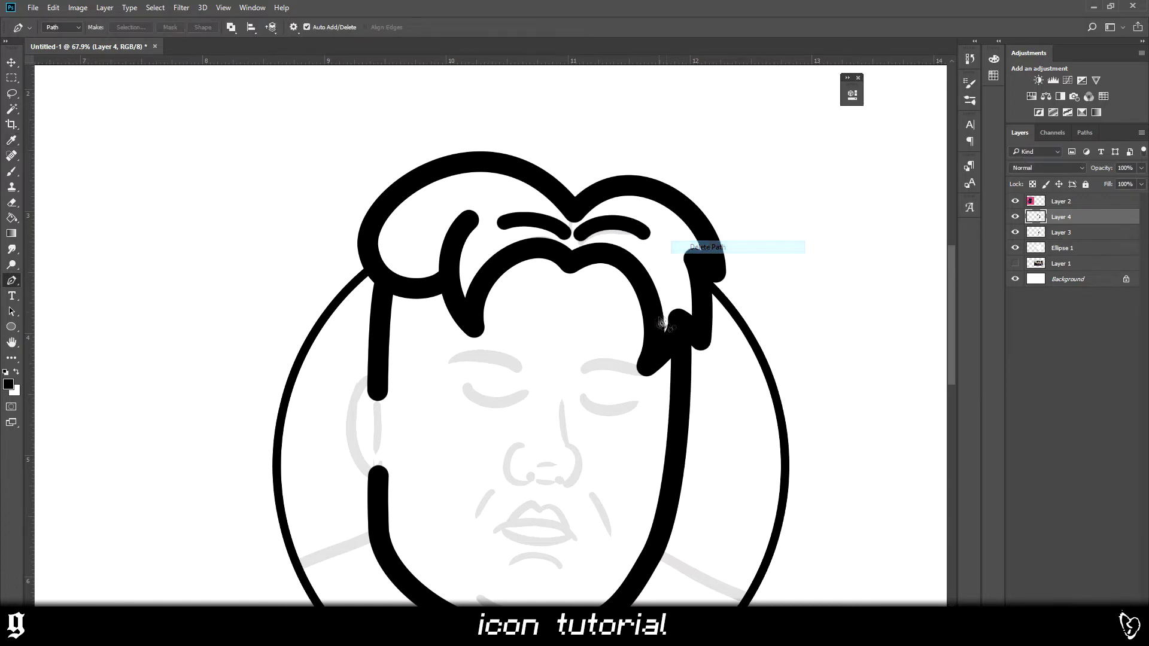
- Trace the left eyebrow with a curved Pen path, stroke it with the Brush, and delete the path
{"action": "scroll", "coordinate": [663, 312], "scroll_direction": "down", "scroll_amount": 5}
{"action": "scroll", "coordinate": [662, 341], "scroll_direction": "up", "scroll_amount": 3}
{"action": "scroll", "coordinate": [523, 334], "scroll_direction": "up", "scroll_amount": 5}
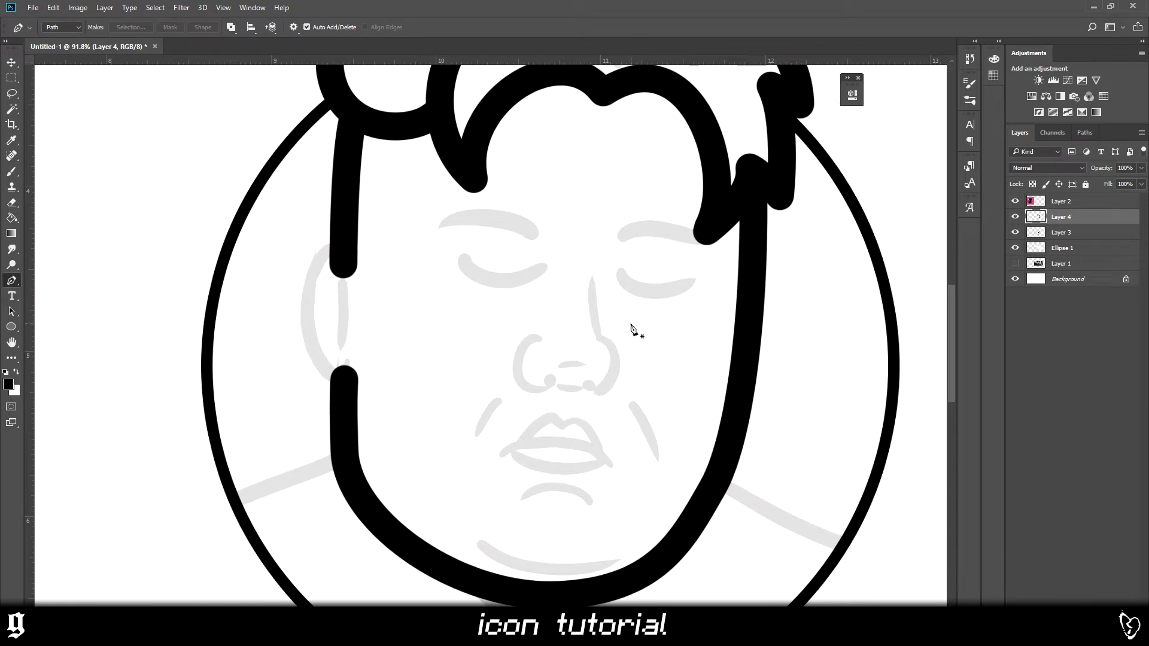
{"action": "key", "text": "b"}
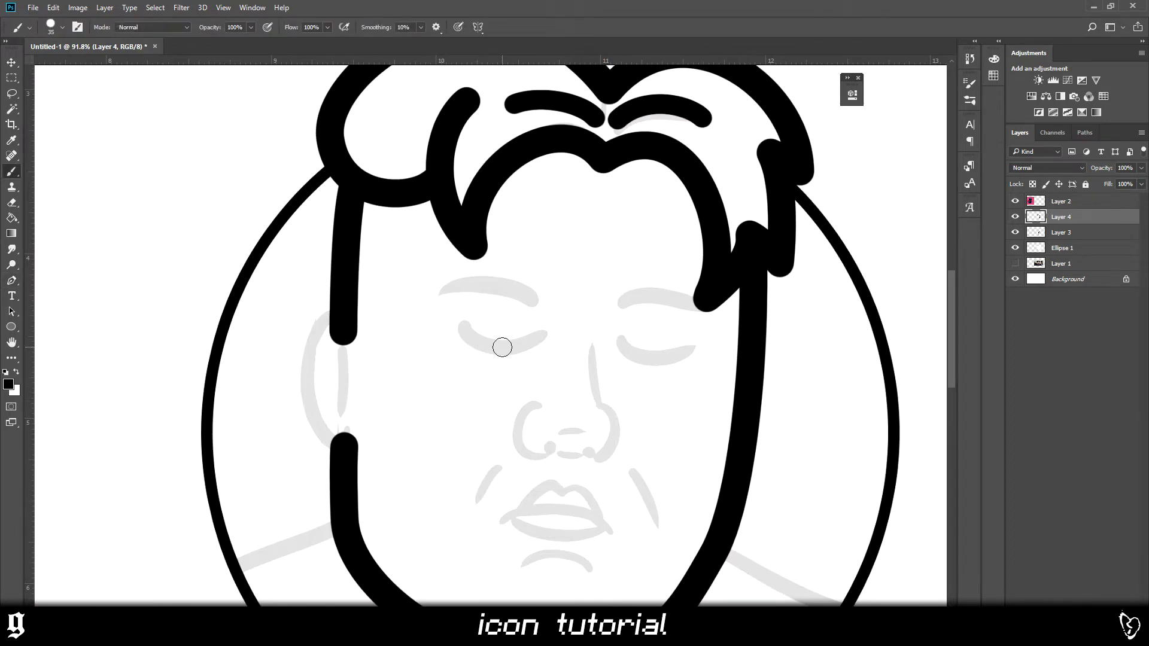
{"action": "left_click", "coordinate": [12, 281]}
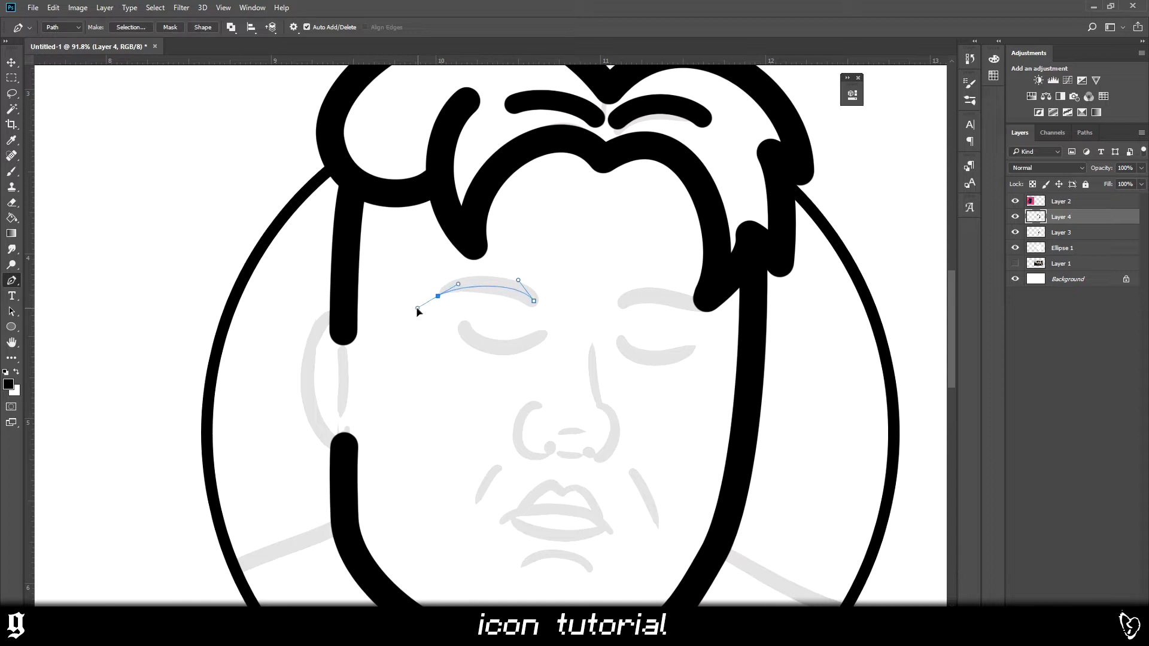
{"action": "right_click", "coordinate": [586, 244]}
{"action": "left_click", "coordinate": [644, 344]}
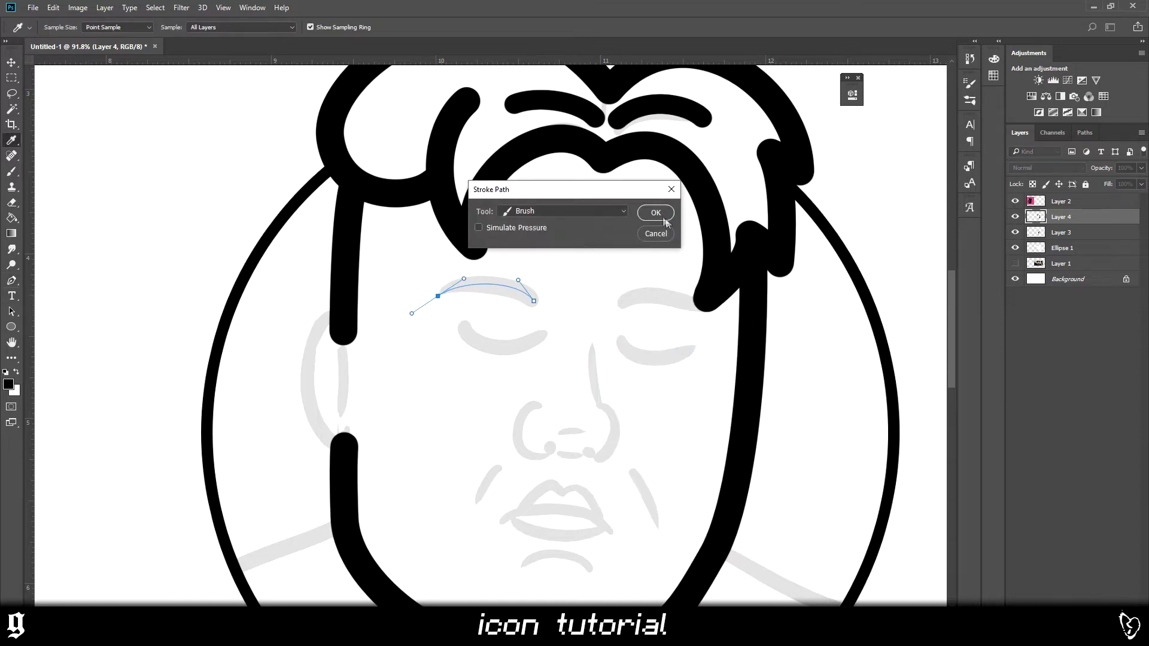
{"action": "key", "text": "Return"}
{"action": "right_click", "coordinate": [611, 269]}
{"action": "left_click", "coordinate": [643, 290]}
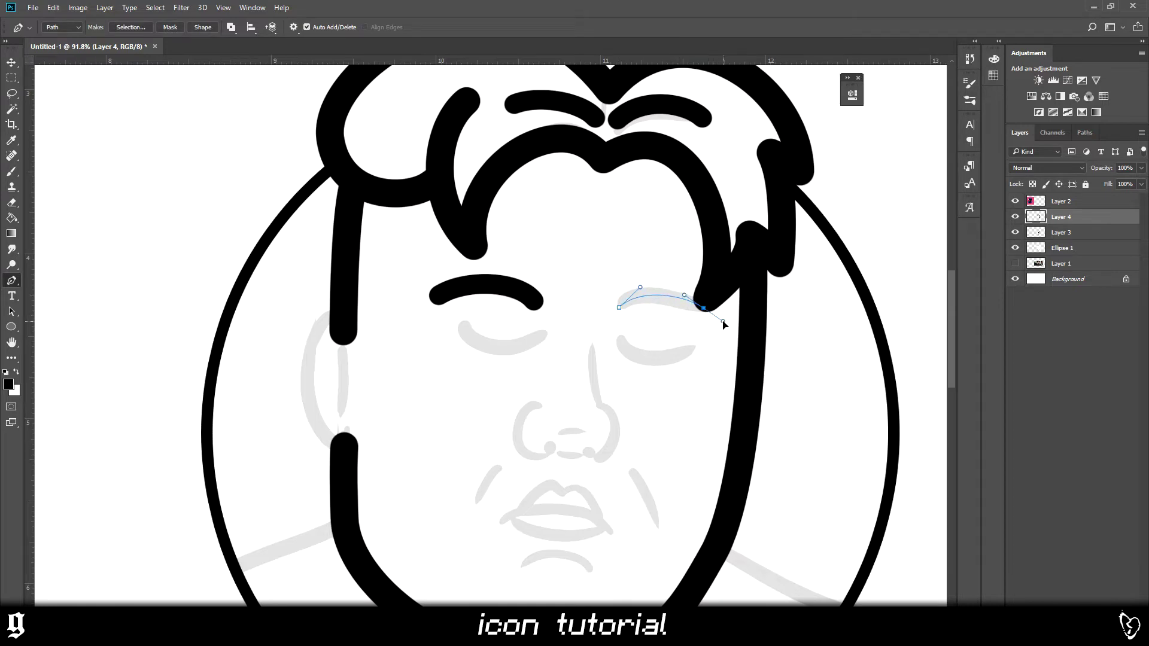
- Stroke the right eyebrow path with the Brush and delete the path
{"action": "right_click", "coordinate": [726, 320]}
{"action": "left_click", "coordinate": [773, 110]}
{"action": "key", "text": "Return"}
{"action": "right_click", "coordinate": [655, 224]}
{"action": "left_click", "coordinate": [679, 243]}
- Trace the left closed eye with a downward-curving Pen path, stroke it with the Brush, and delete the path
{"action": "left_click_drag", "start_coordinate": [543, 335], "coordinate": [517, 368]}
{"action": "mouse_move", "coordinate": [455, 328]}
{"action": "left_mouse_down"}
{"action": "mouse_move", "coordinate": [439, 306]}
{"action": "mouse_move", "coordinate": [449, 299]}
{"action": "left_mouse_up"}
{"action": "right_click", "coordinate": [475, 312]}
{"action": "left_click", "coordinate": [515, 408]}
{"action": "key", "text": "Return"}
{"action": "right_click", "coordinate": [588, 268]}
{"action": "left_click", "coordinate": [616, 287]}
- Trace the right closed eye with a downward-curving Pen path and stroke it with the Brush
{"action": "left_click_drag", "start_coordinate": [619, 337], "coordinate": [628, 366]}
{"action": "left_click_drag", "start_coordinate": [697, 342], "coordinate": [713, 317]}
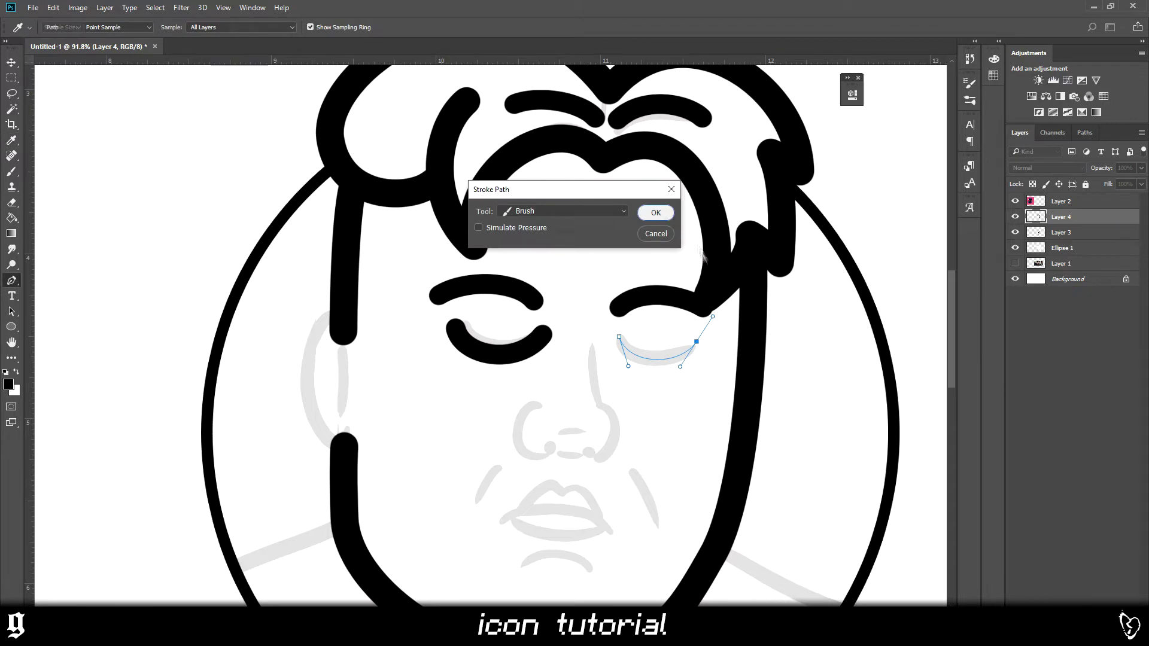
{"action": "key", "text": "Return"}
- Trace the nose from its bridge around to the left nostril, stroke the path with the Brush, and delete the path
{"action": "scroll", "coordinate": [647, 263], "scroll_direction": "down", "scroll_amount": 2}
{"action": "left_click_drag", "start_coordinate": [590, 270], "coordinate": [591, 303]}
{"action": "mouse_move", "coordinate": [609, 334]}
{"action": "left_mouse_down"}
{"action": "mouse_move", "coordinate": [617, 346]}
{"action": "mouse_move", "coordinate": [581, 327]}
{"action": "mouse_move", "coordinate": [653, 336]}
{"action": "left_mouse_up"}
{"action": "right_click", "coordinate": [581, 326]}
{"action": "left_click", "coordinate": [606, 115]}
{"action": "left_click", "coordinate": [652, 214]}
{"action": "right_click", "coordinate": [586, 232]}
{"action": "left_click", "coordinate": [609, 253]}
- Trace the crease on the right cheek beside the mouth, stroke it with the Brush, and delete the path
{"action": "scroll", "coordinate": [617, 282], "scroll_direction": "down", "scroll_amount": 2}
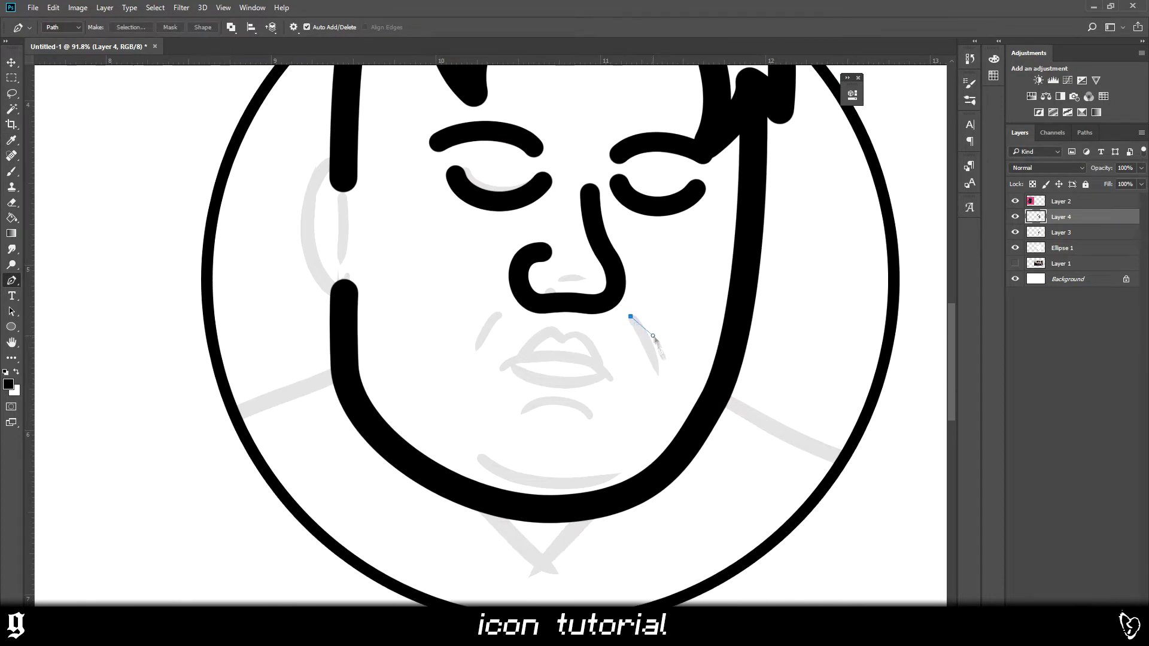
{"action": "left_click", "coordinate": [653, 215]}
{"action": "right_click", "coordinate": [518, 261]}
{"action": "left_click", "coordinate": [542, 282]}
- Draw a Pen path along the left cheek crease beside the mouth and stroke it with the Brush
{"action": "left_click_drag", "start_coordinate": [498, 309], "coordinate": [480, 319]}
{"action": "left_click", "coordinate": [471, 359]}
{"action": "right_click", "coordinate": [550, 313]}
{"action": "left_click", "coordinate": [584, 409]}
{"action": "left_click", "coordinate": [655, 214]}
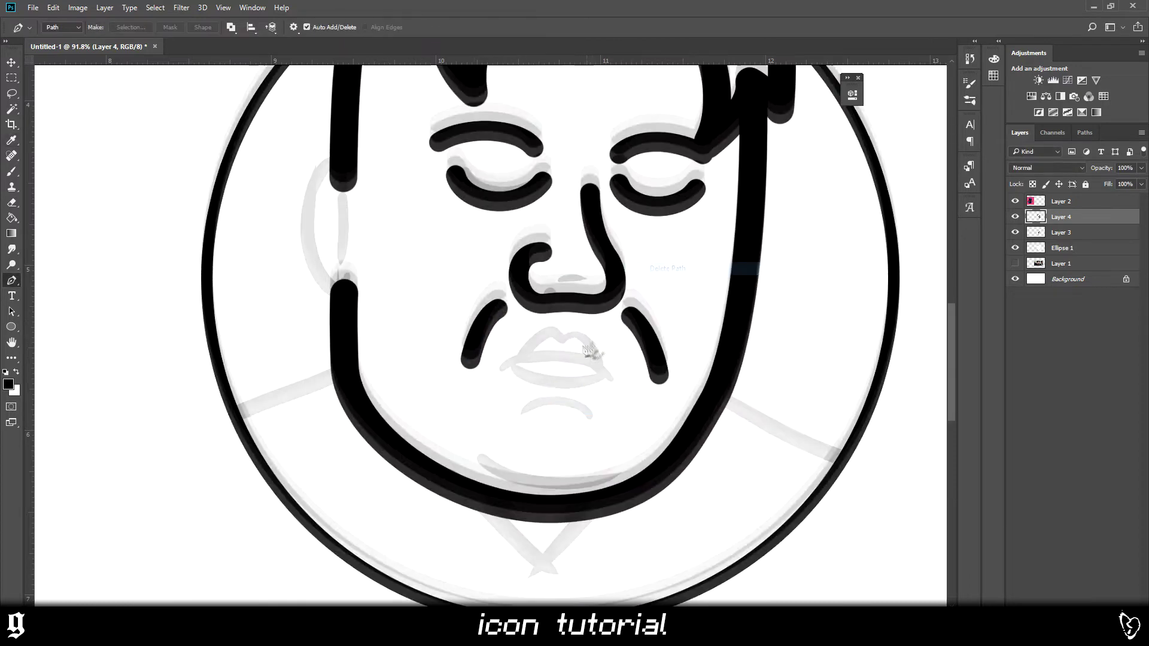
- Trace the chin crease and the line between the lips, and stroke both with the Brush
{"action": "left_click_drag", "start_coordinate": [476, 425], "coordinate": [428, 390]}
{"action": "right_click", "coordinate": [515, 375]}
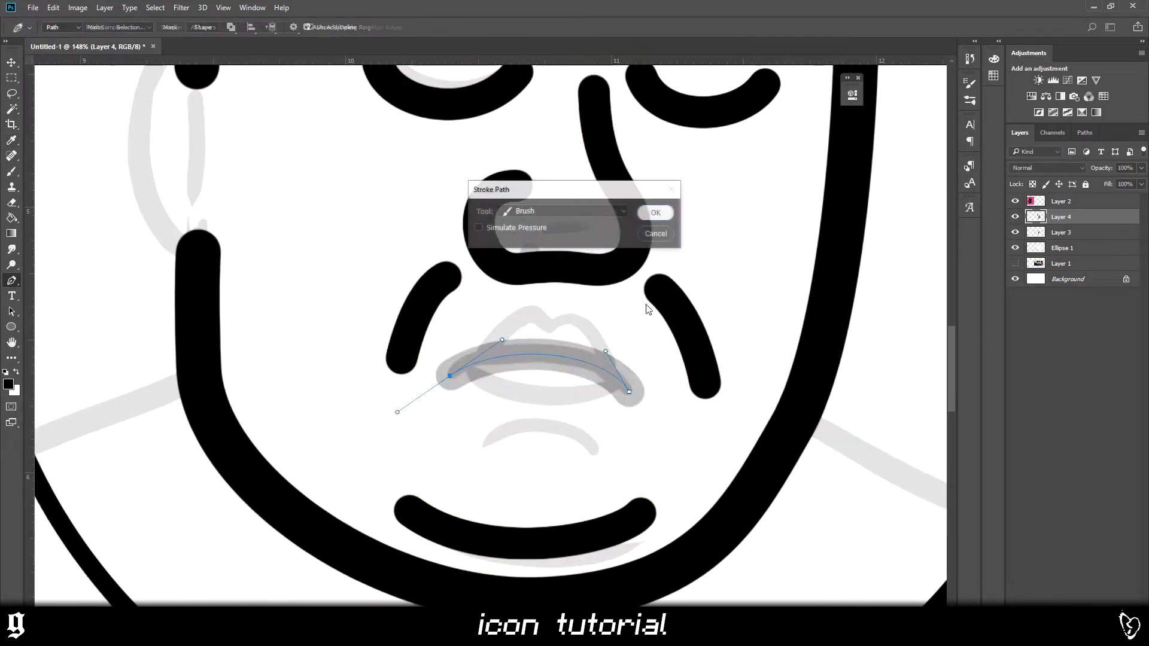
{"action": "key", "text": "Return"}
- Stroke the upper and lower lip outlines with the Brush to complete the mouth
{"action": "right_click", "coordinate": [574, 312]}
{"action": "left_click", "coordinate": [584, 406]}
{"action": "key", "text": "Return"}
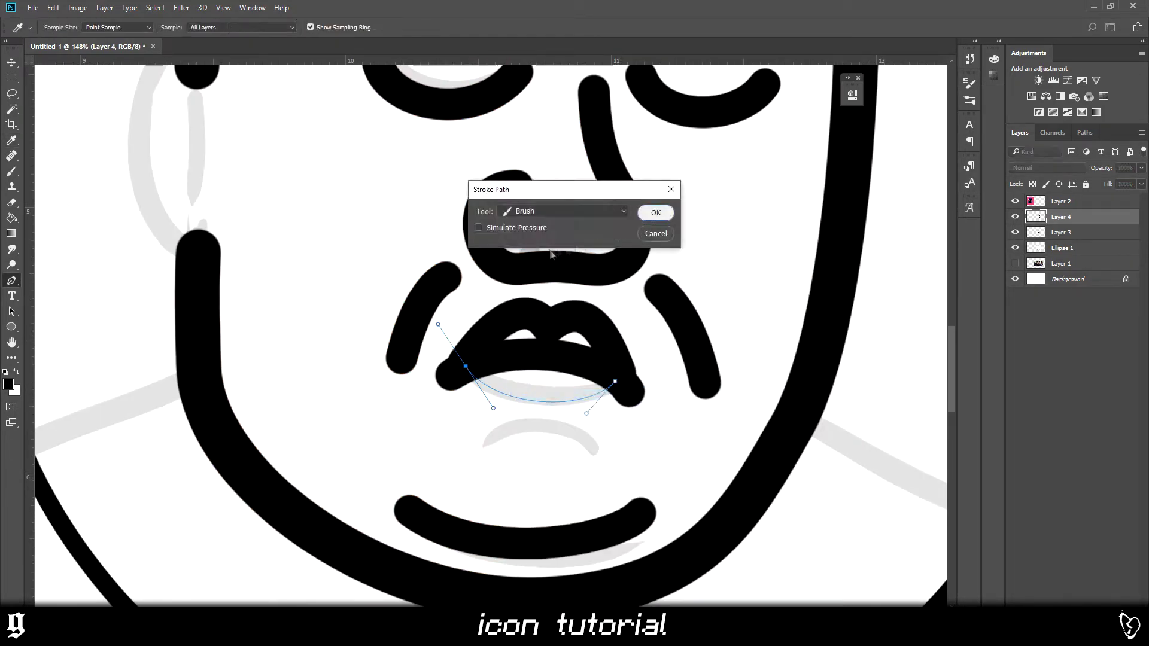
{"action": "key", "text": "Return"}
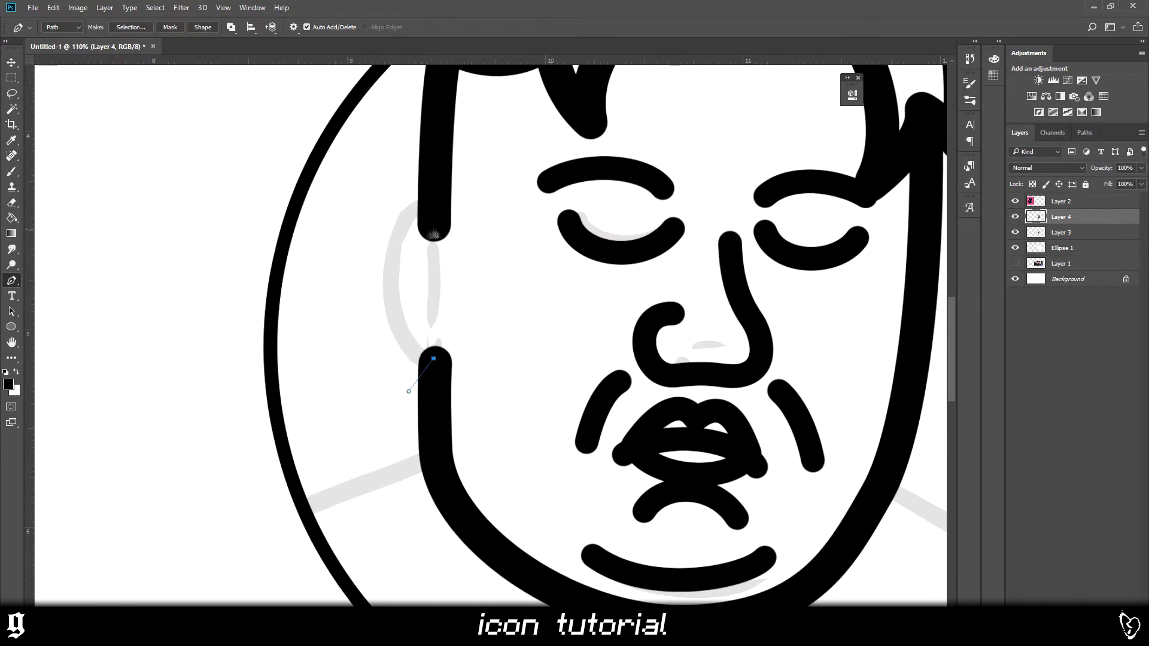
- Trace the outer curve of the ear between the ends of the left face line and stroke it with the Brush
{"action": "left_click_drag", "start_coordinate": [434, 224], "coordinate": [511, 279]}
{"action": "left_click_drag", "start_coordinate": [433, 359], "coordinate": [498, 293]}
{"action": "key", "text": "Return"}
- Draw a short vertical Pen path for the inner ear line in the face outline's gap and stroke it with the Brush
{"action": "key", "text": "p"}
{"action": "left_click", "coordinate": [431, 245]}
{"action": "left_click", "coordinate": [431, 320]}
{"action": "right_click", "coordinate": [482, 267]}
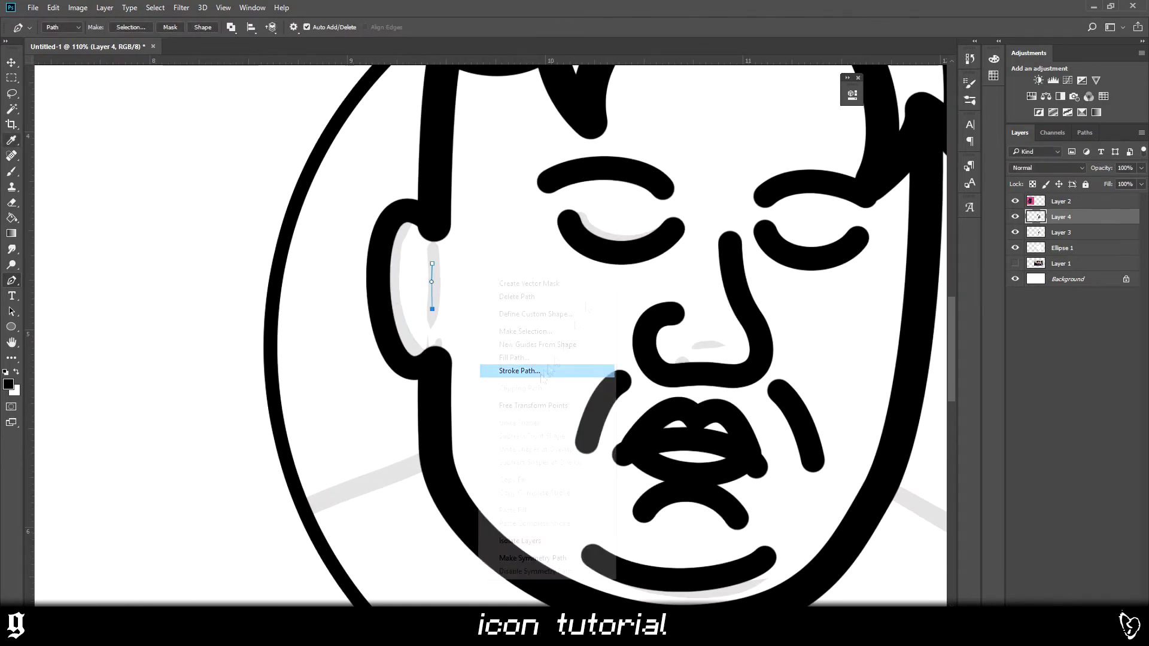
{"action": "left_click", "coordinate": [538, 367]}
{"action": "key", "text": "Return"}
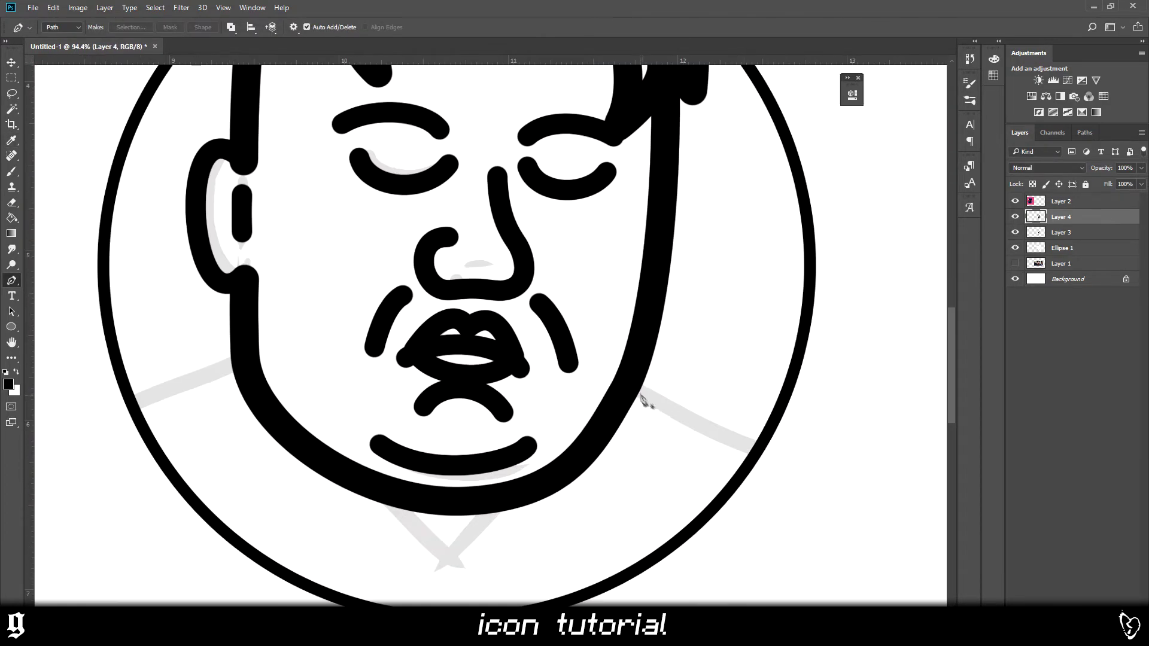
- Trace the right shoulder line from the jaw to the circle, stroke it with the Brush, and delete the path
{"action": "left_click_drag", "start_coordinate": [634, 383], "coordinate": [671, 411]}
{"action": "left_click", "coordinate": [755, 451]}
{"action": "right_click", "coordinate": [776, 415]}
{"action": "left_click", "coordinate": [796, 207]}
{"action": "left_click", "coordinate": [656, 212]}
{"action": "right_click", "coordinate": [748, 289]}
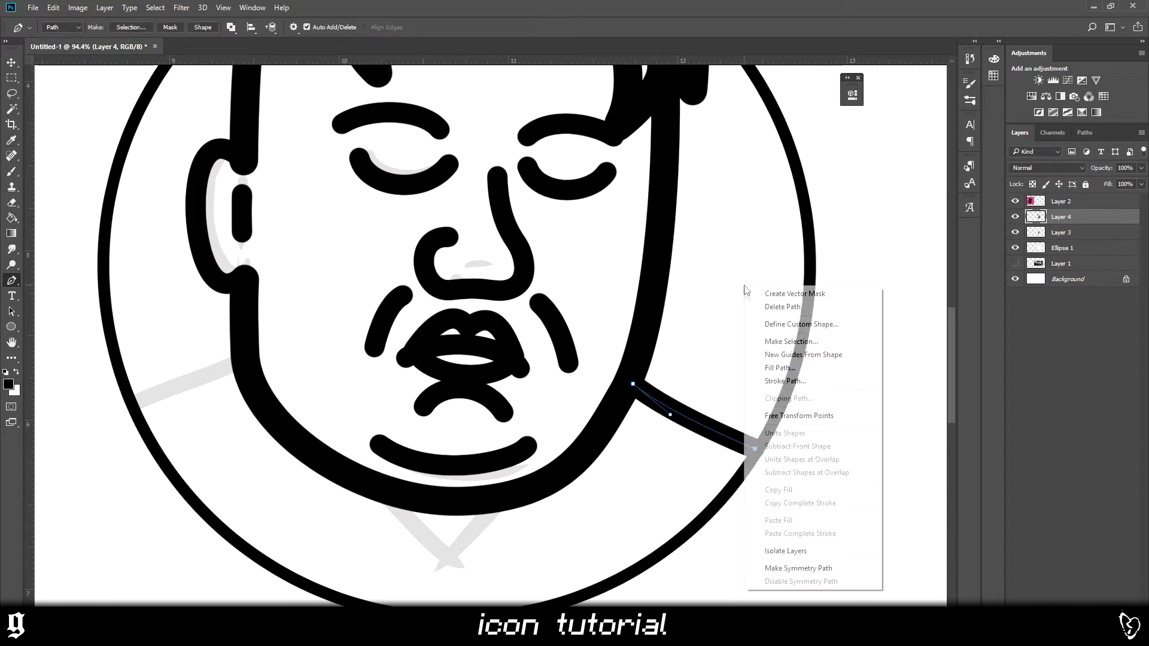
{"action": "left_click", "coordinate": [775, 306]}
- Trace the left shoulder line from the jaw to the circle, stroke it with the Brush, and delete the path
{"action": "left_click_drag", "start_coordinate": [240, 363], "coordinate": [207, 379]}
{"action": "left_click", "coordinate": [660, 216]}
{"action": "right_click", "coordinate": [723, 211]}
{"action": "left_click", "coordinate": [748, 231]}
- Erase the ends of both shoulder lines that stick out beyond the circle
{"action": "key", "text": "e"}
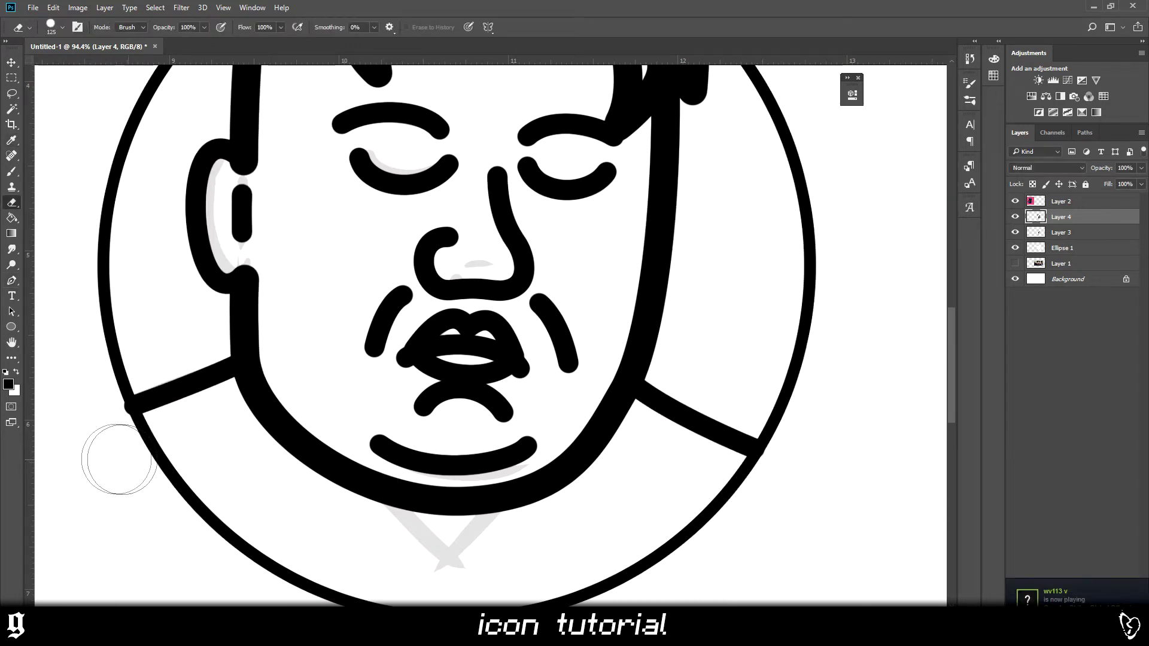
{"action": "scroll", "coordinate": [93, 443], "scroll_direction": "up", "scroll_amount": 10}
{"action": "left_click_drag", "start_coordinate": [118, 396], "coordinate": [131, 393]}
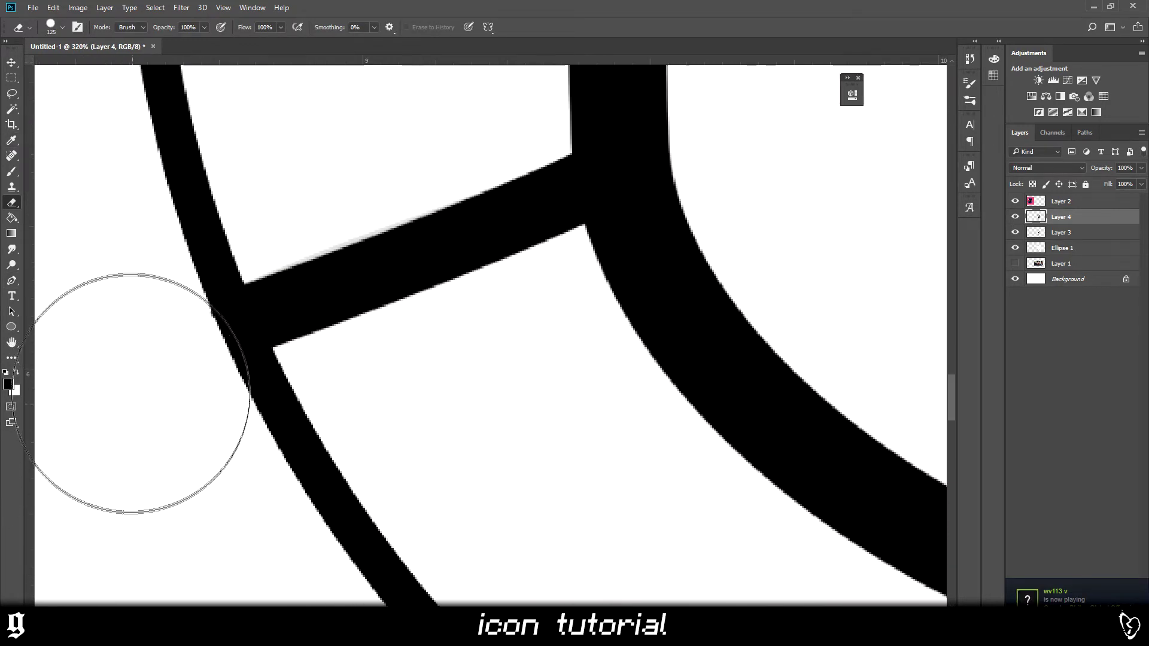
{"action": "scroll", "coordinate": [123, 370], "scroll_direction": "down", "scroll_amount": 10}
{"action": "scroll", "coordinate": [641, 457], "scroll_direction": "down", "scroll_amount": 2}
{"action": "scroll", "coordinate": [457, 385], "scroll_direction": "up", "scroll_amount": 5}
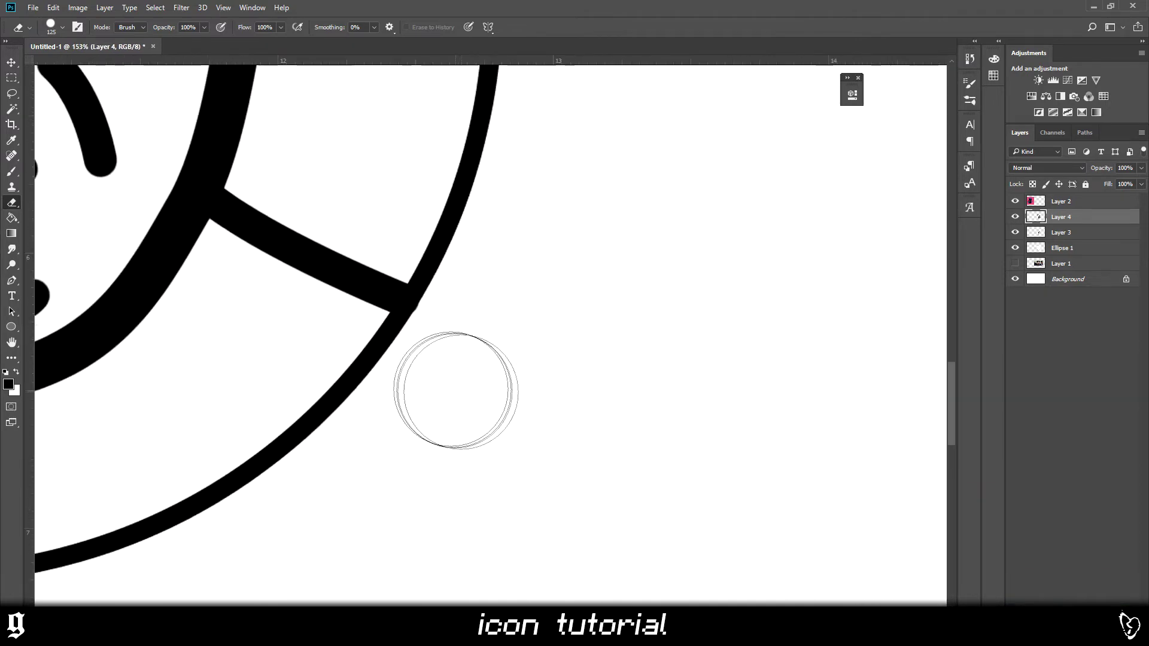
{"action": "scroll", "coordinate": [497, 322], "scroll_direction": "down", "scroll_amount": 2}
{"action": "scroll", "coordinate": [497, 321], "scroll_direction": "down", "scroll_amount": 2}
{"action": "scroll", "coordinate": [357, 385], "scroll_direction": "down", "scroll_amount": 3}
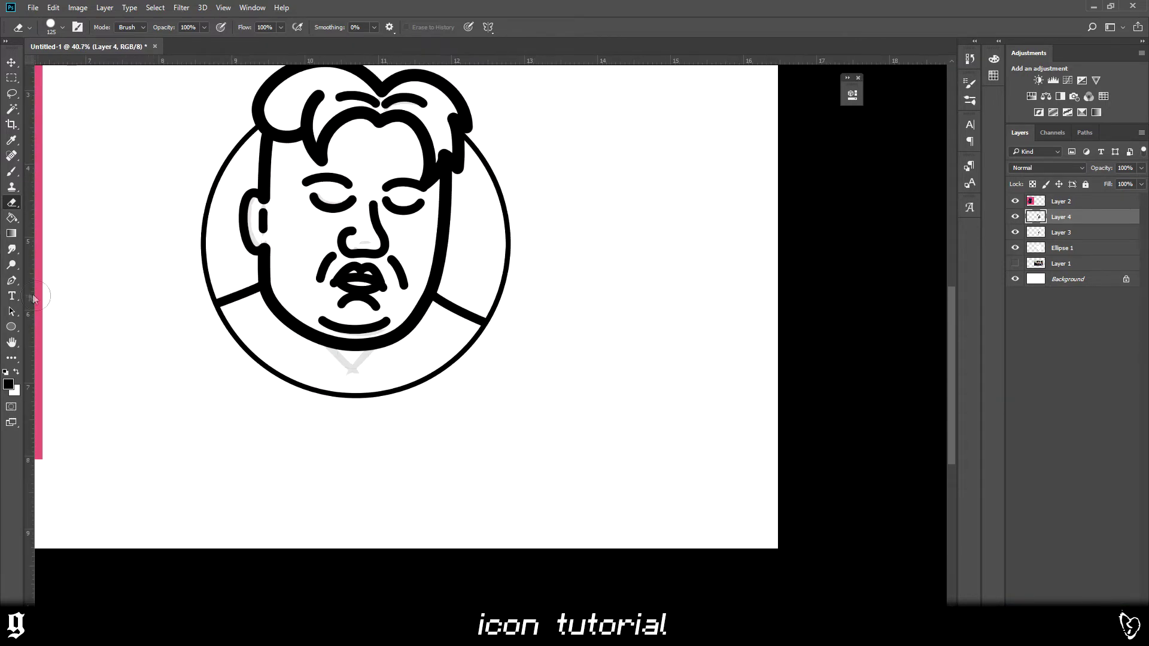
- Draw a V-shaped Pen path for the collar below the chin and stroke it with the Brush, without simulated pressure
{"action": "key", "text": "p"}
{"action": "scroll", "coordinate": [354, 397], "scroll_direction": "up", "scroll_amount": 3}
{"action": "left_click_drag", "start_coordinate": [291, 281], "coordinate": [321, 309]}
{"action": "left_click", "coordinate": [370, 358]}
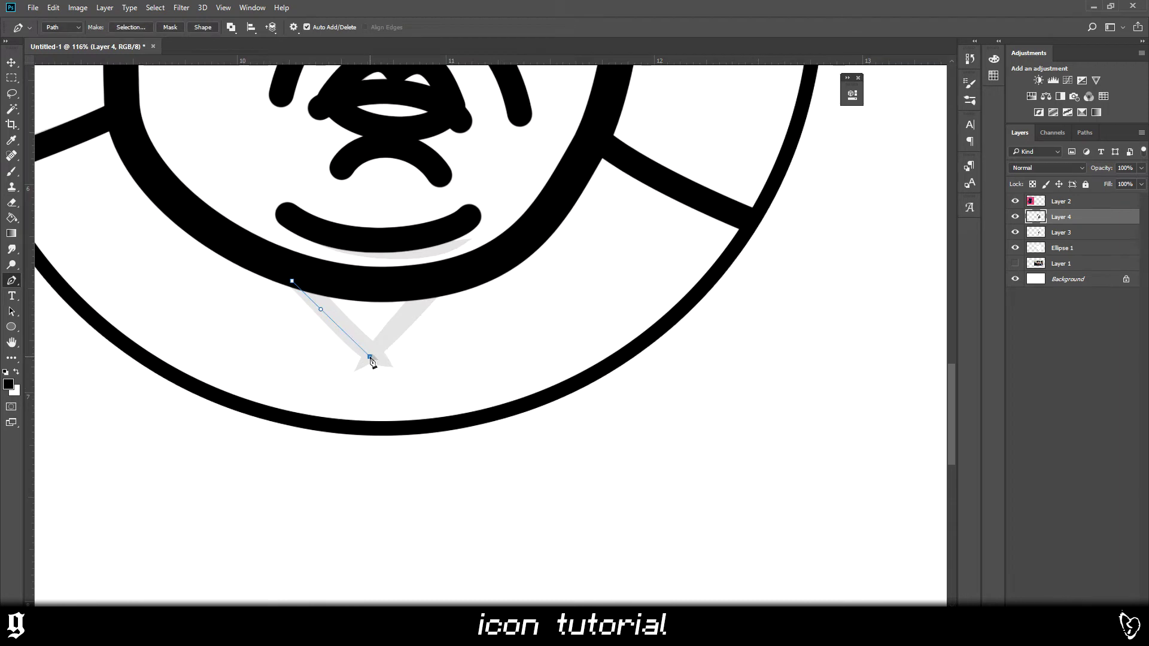
{"action": "left_click", "coordinate": [441, 279]}
{"action": "right_click", "coordinate": [441, 280]}
{"action": "left_click", "coordinate": [481, 393]}
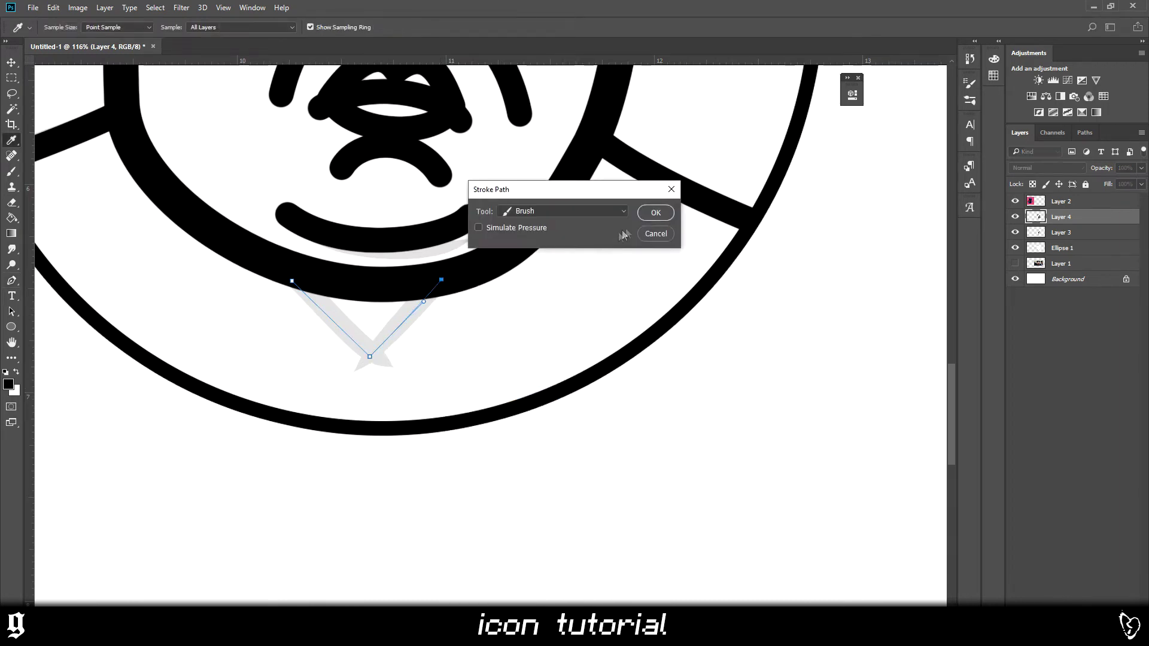
{"action": "key", "text": "Return"}
{"action": "scroll", "coordinate": [557, 328], "scroll_direction": "down", "scroll_amount": 3}
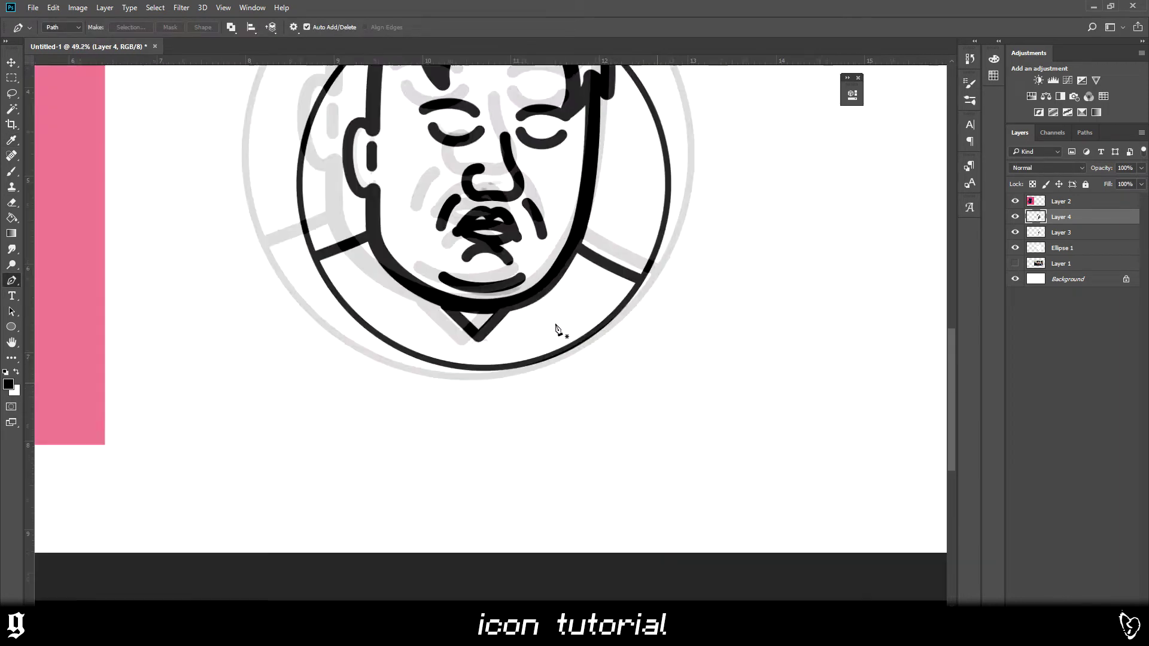
{"action": "scroll", "coordinate": [556, 359], "scroll_direction": "up", "scroll_amount": 2}
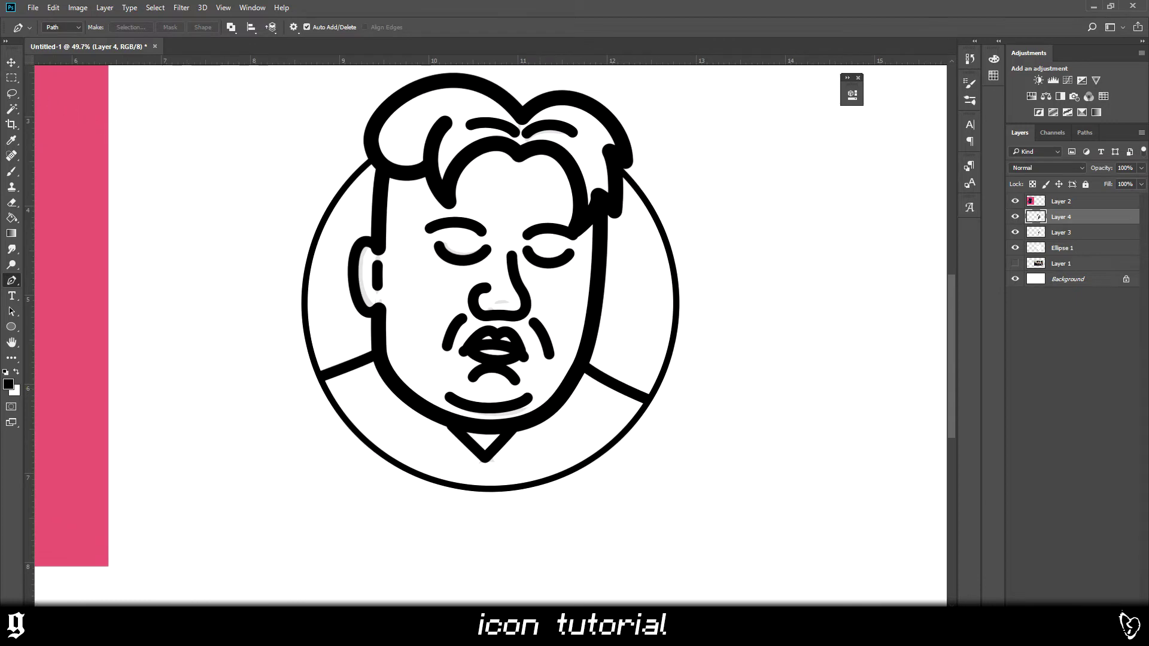
- Duplicate the hidden photo layer, Layer 1
{"action": "key", "text": "v"}
{"action": "scroll", "coordinate": [371, 362], "scroll_direction": "up", "scroll_amount": 1}
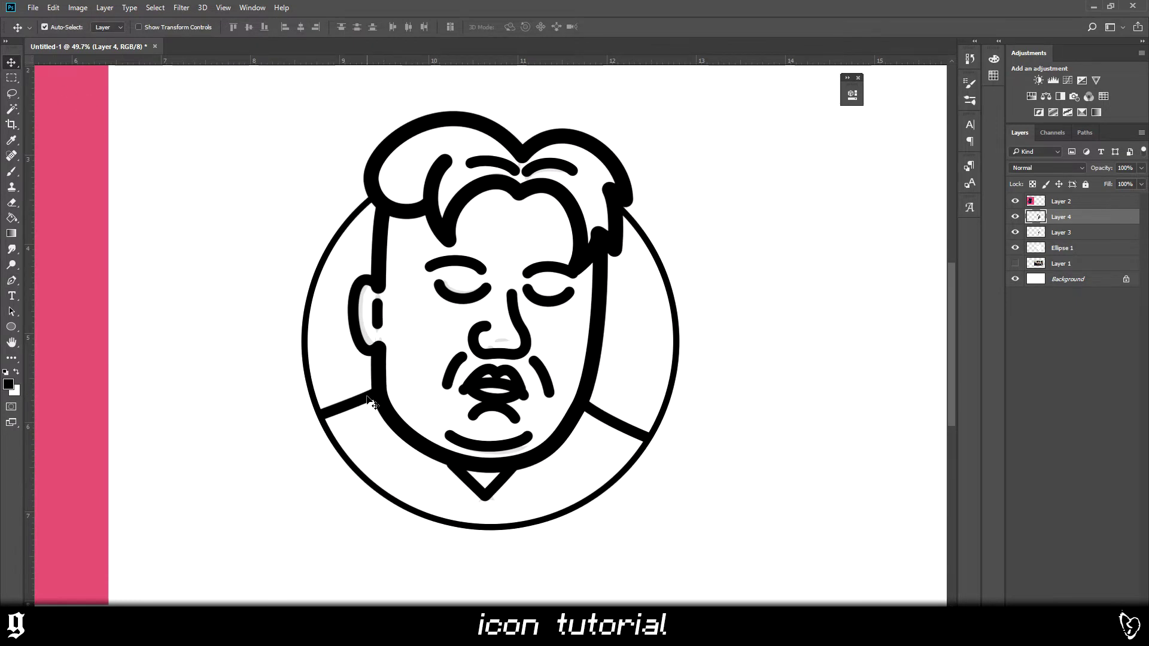
{"action": "scroll", "coordinate": [383, 389], "scroll_direction": "down", "scroll_amount": 5}
{"action": "scroll", "coordinate": [697, 379], "scroll_direction": "up", "scroll_amount": 2}
{"action": "left_click", "coordinate": [1071, 265]}
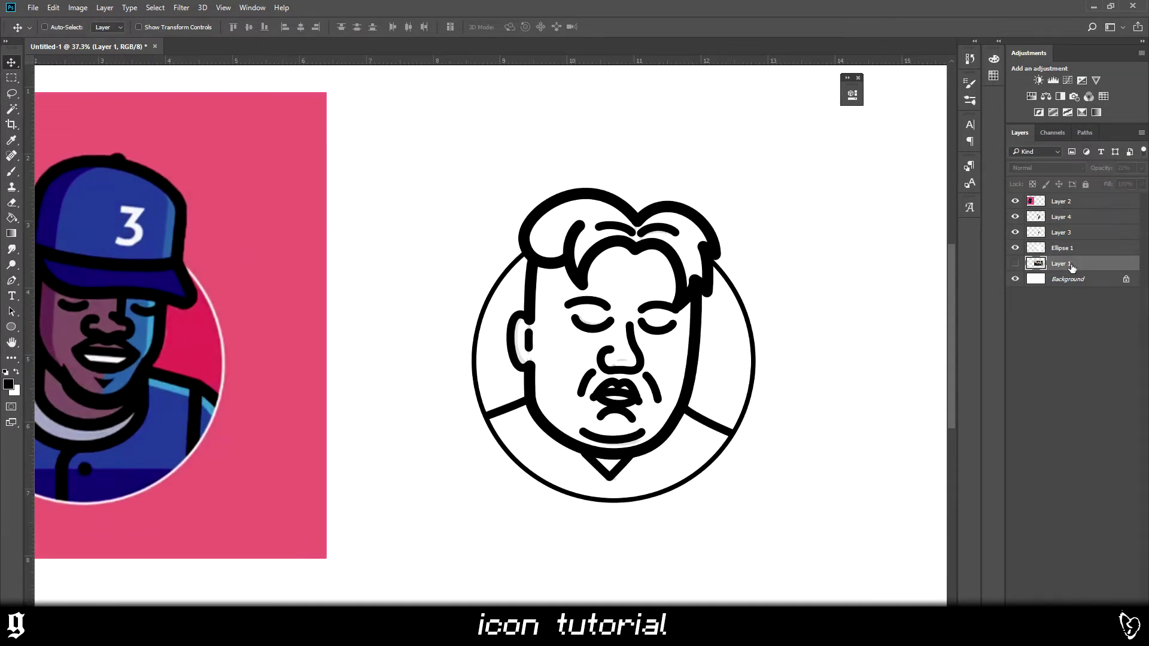
{"action": "key", "text": "ctrl+j"}
{"action": "left_click_drag", "start_coordinate": [666, 377], "coordinate": [820, 392]}
{"action": "key", "text": "ctrl+z"}
{"action": "left_click_drag", "start_coordinate": [662, 346], "coordinate": [816, 380]}
{"action": "key", "text": "ctrl+z"}
- Show the duplicated photo layer and move it up and to the right of the line portrait
{"action": "left_click", "coordinate": [1015, 264]}
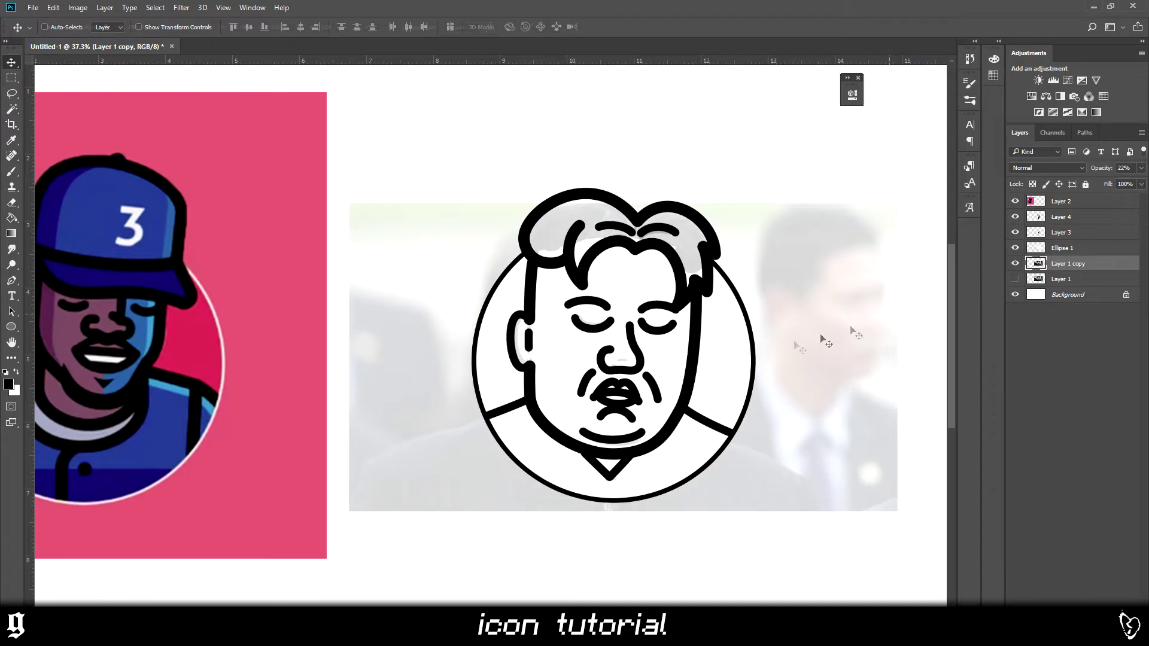
{"action": "key", "text": "ctrl+t"}
{"action": "left_click_drag", "start_coordinate": [729, 393], "coordinate": [889, 232]}
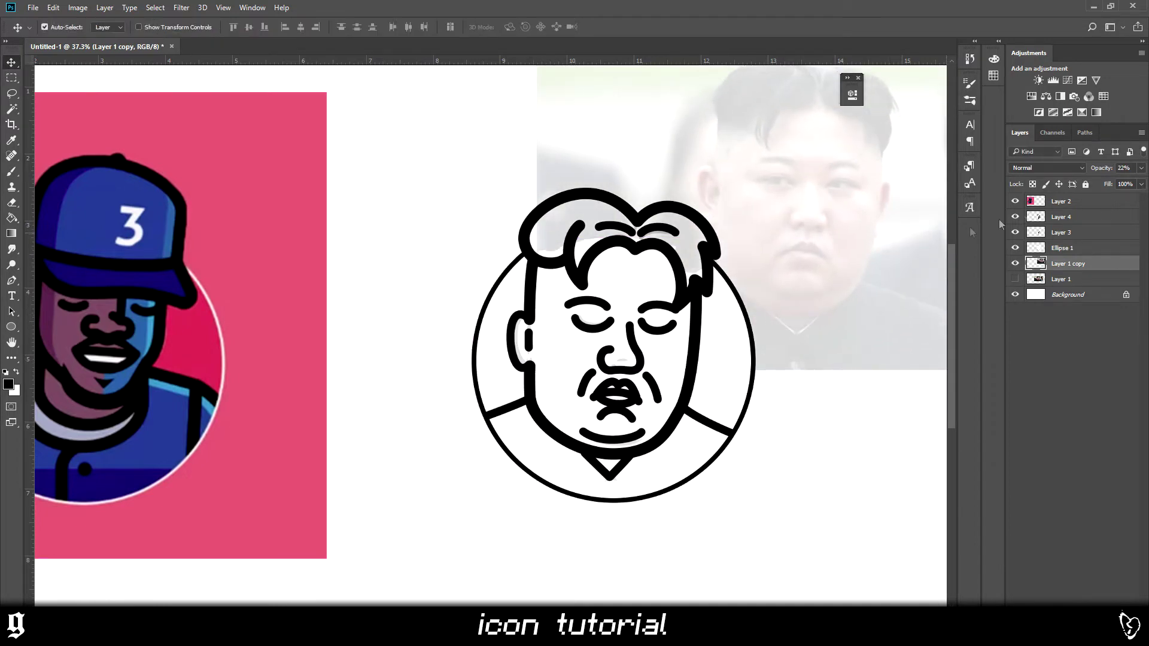
- Raise the duplicated photo layer's opacity to 100%
{"action": "left_click", "coordinate": [1141, 169]}
{"action": "left_click_drag", "start_coordinate": [1095, 182], "coordinate": [1140, 182]}
{"action": "scroll", "coordinate": [626, 369], "scroll_direction": "down", "scroll_amount": 5}
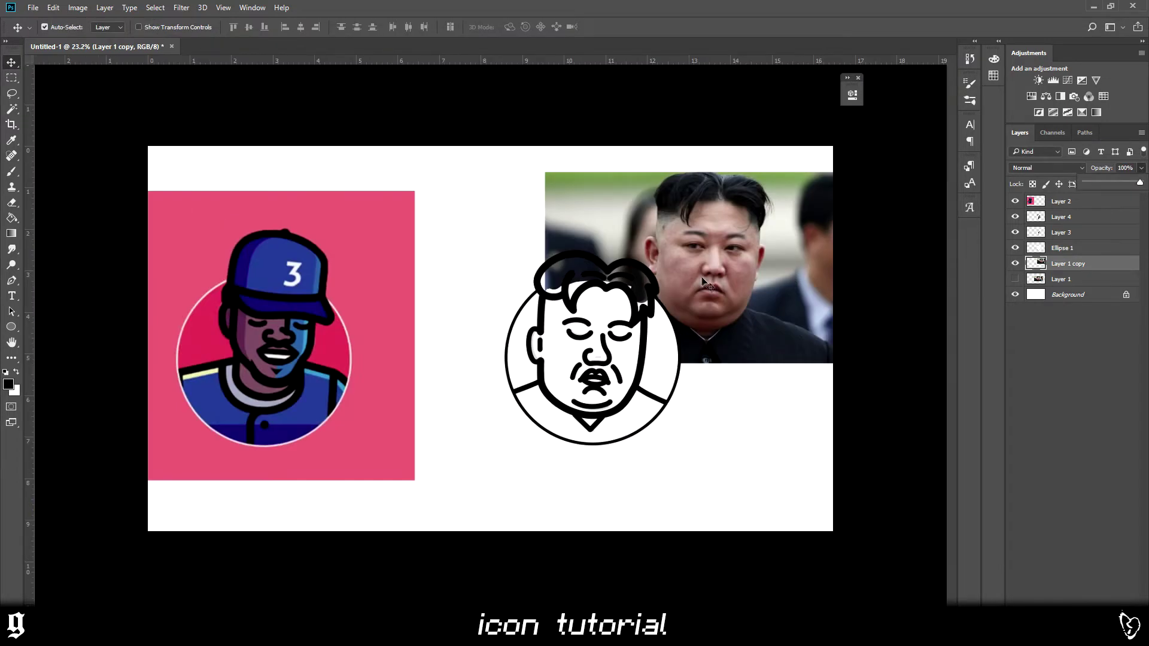
- Cut the head out of the duplicated photo with a rectangular selection and place it beside the line portrait on its own layer
{"action": "left_click", "coordinate": [12, 78]}
{"action": "left_click_drag", "start_coordinate": [644, 169], "coordinate": [774, 330]}
{"action": "key", "text": "ctrl+x"}
{"action": "key", "text": "Delete"}
{"action": "key", "text": "ctrl+v"}
{"action": "left_click_drag", "start_coordinate": [473, 381], "coordinate": [733, 278]}
{"action": "scroll", "coordinate": [676, 283], "scroll_direction": "up", "scroll_amount": 2}
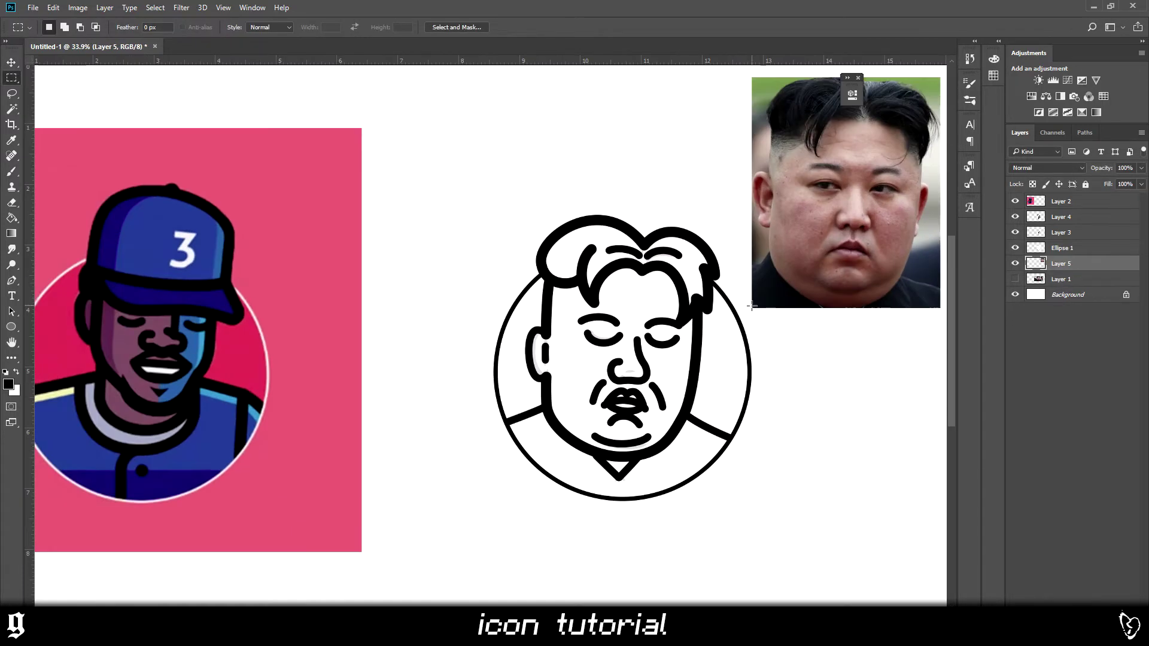
- Set a light skin tone as the Brush colour and add a new layer above the cropped photo layer
{"action": "key", "text": "b"}
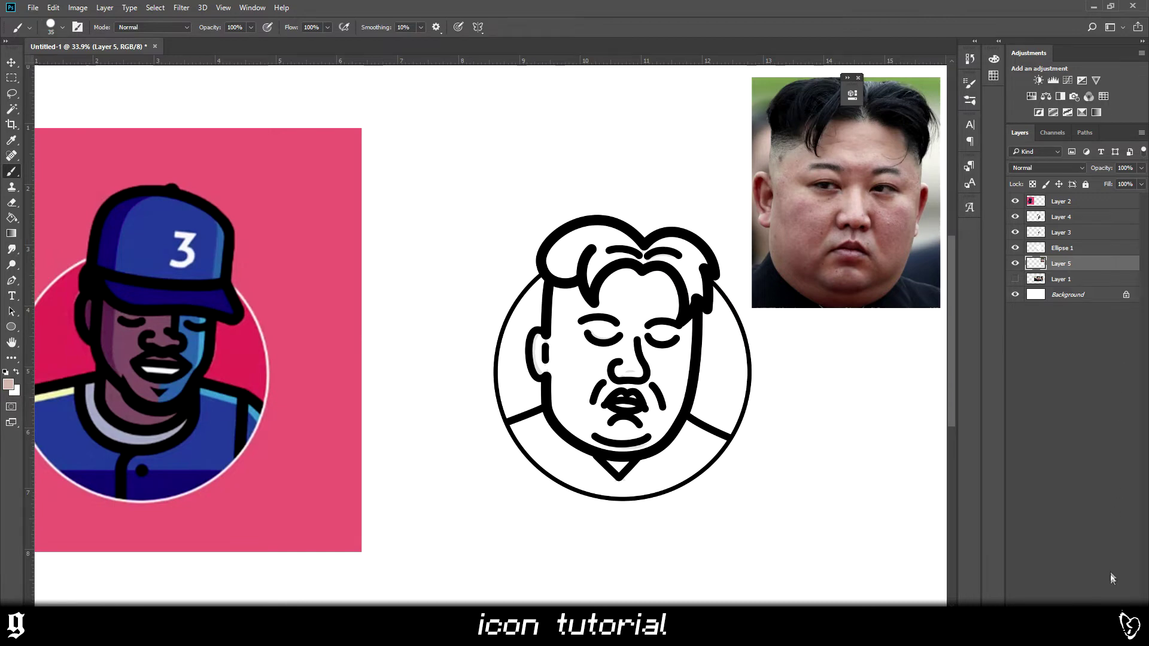
{"action": "key", "text": "ctrl+shift+alt+n"}
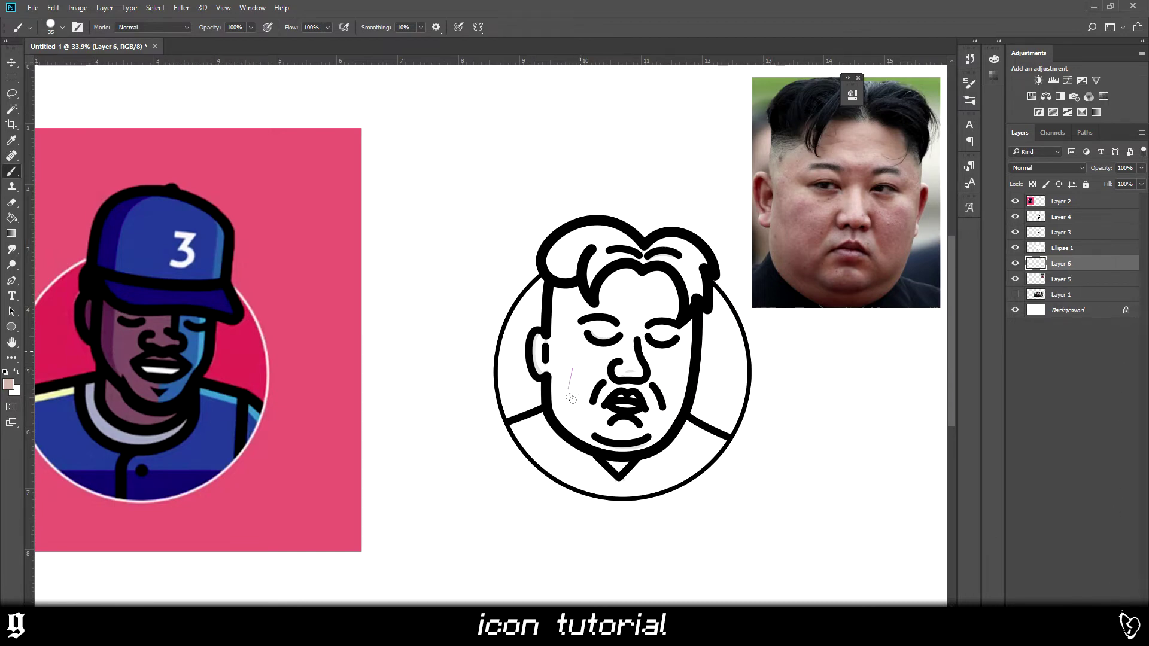
{"action": "left_click_drag", "start_coordinate": [1079, 258], "coordinate": [1077, 216]}
{"action": "mouse_move", "coordinate": [583, 360]}
{"action": "left_mouse_down"}
{"action": "mouse_move", "coordinate": [599, 383]}
{"action": "mouse_move", "coordinate": [617, 359]}
{"action": "mouse_move", "coordinate": [596, 381]}
{"action": "left_mouse_up"}
{"action": "key", "text": "ctrl+["}
{"action": "key", "text": "ctrl+["}
{"action": "key", "text": "ctrl+["}
- Hide the faint grey sketch layer, Layer 3, beneath the black outlines
{"action": "left_click", "coordinate": [12, 65]}
{"action": "scroll", "coordinate": [550, 383], "scroll_direction": "up", "scroll_amount": 3}
{"action": "mouse_move", "coordinate": [554, 389]}
{"action": "left_mouse_down"}
{"action": "mouse_move", "coordinate": [589, 422]}
{"action": "mouse_move", "coordinate": [665, 434]}
{"action": "mouse_move", "coordinate": [537, 360]}
{"action": "left_mouse_up"}
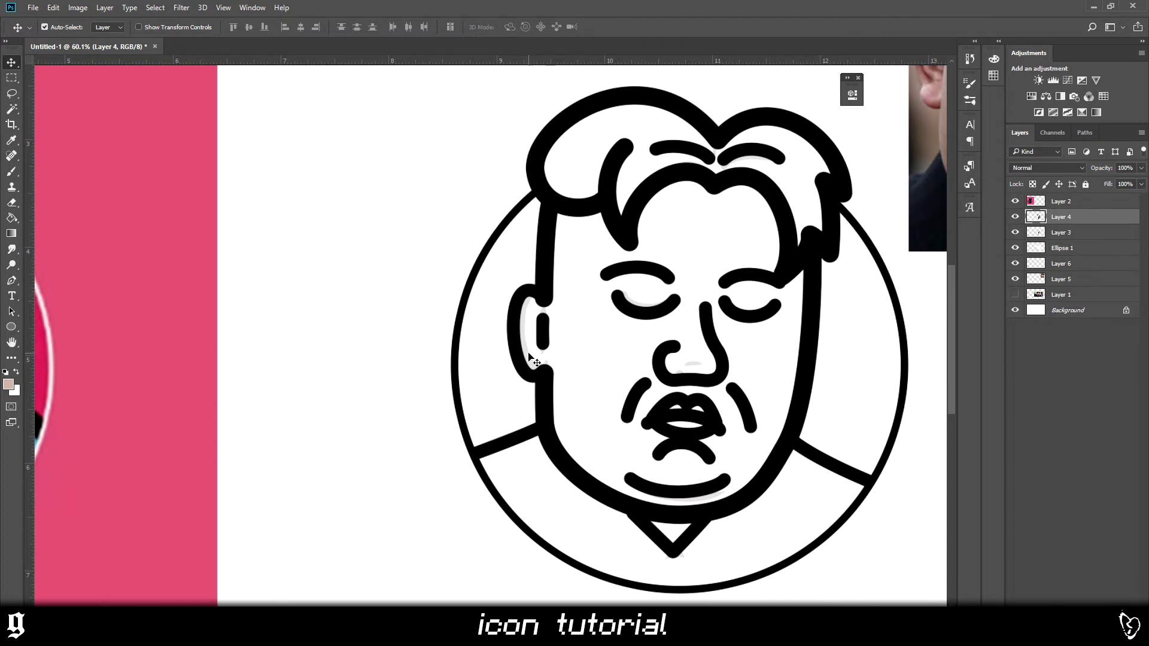
{"action": "key", "text": "alt+["}
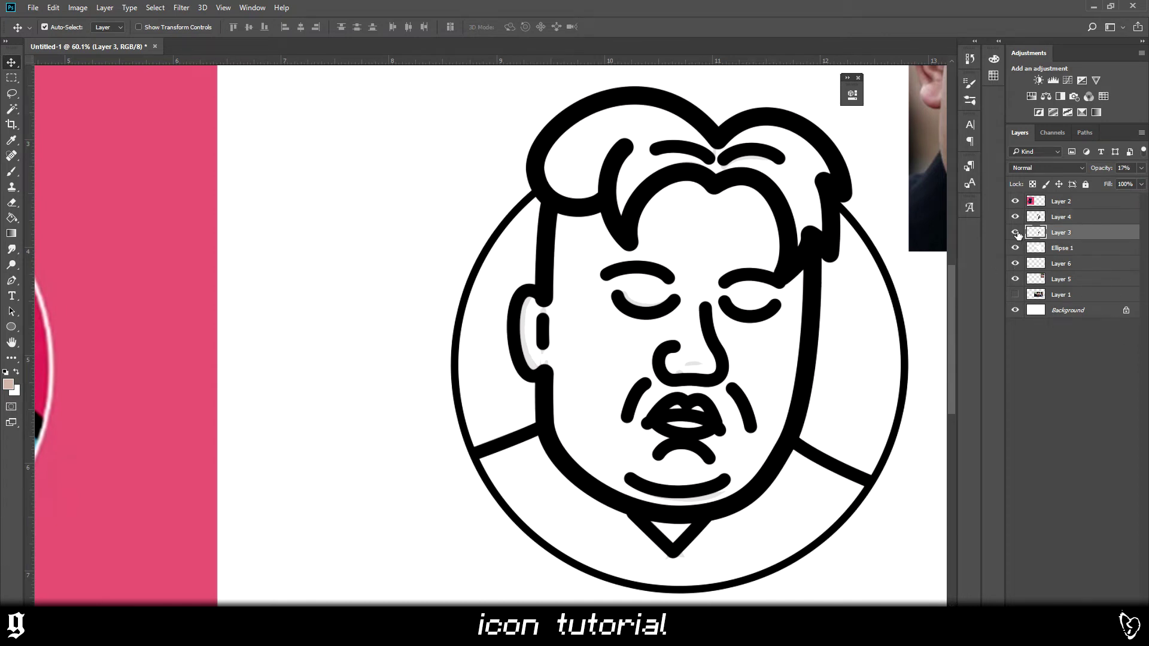
{"action": "scroll", "coordinate": [768, 411], "scroll_direction": "up", "scroll_amount": 5}
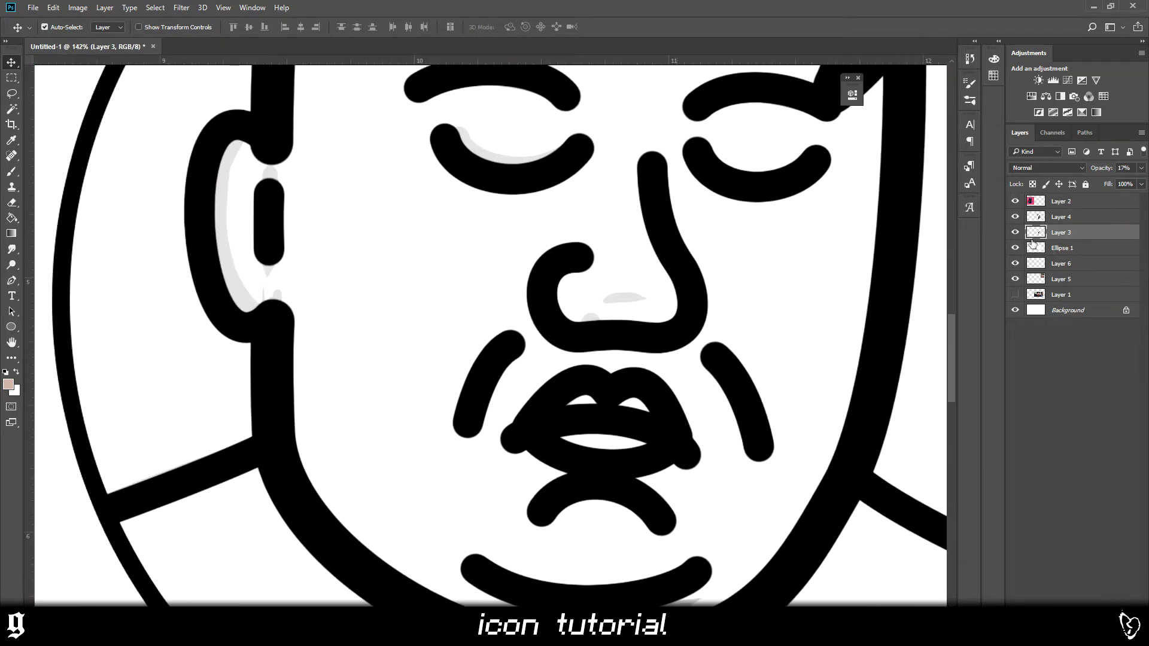
{"action": "left_click", "coordinate": [1015, 233]}
{"action": "scroll", "coordinate": [539, 371], "scroll_direction": "down", "scroll_amount": 5}
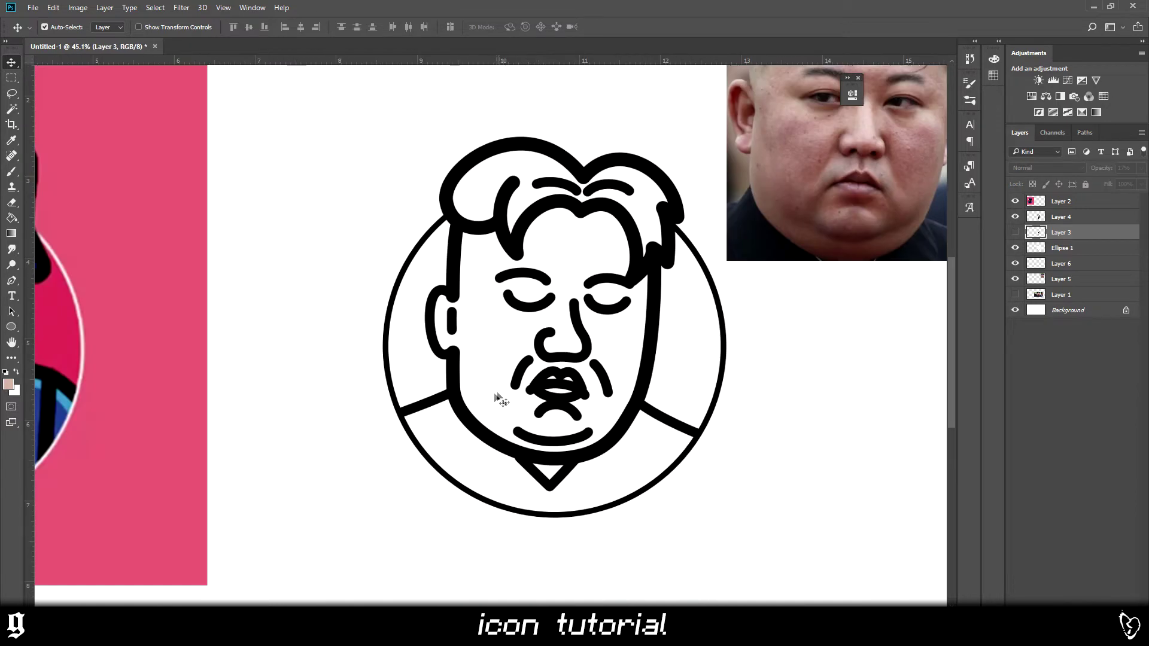
{"action": "left_click_drag", "start_coordinate": [460, 416], "coordinate": [551, 452]}
{"action": "key", "text": "ctrl+z"}
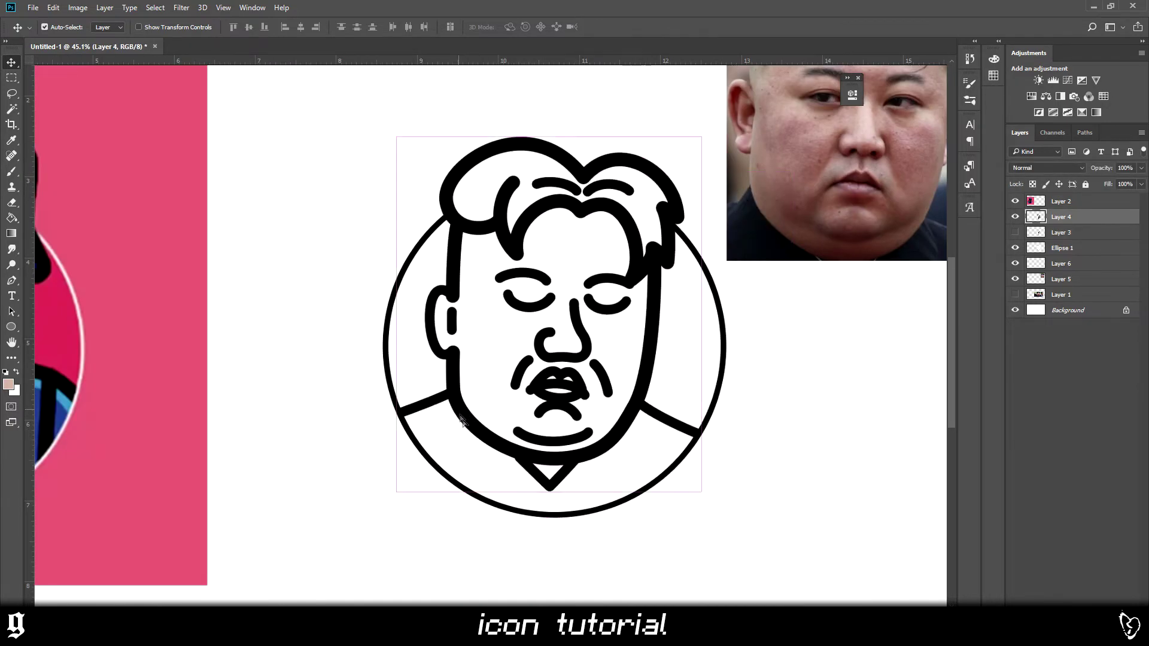
{"action": "left_click_drag", "start_coordinate": [460, 417], "coordinate": [507, 424]}
{"action": "key", "text": "ctrl+z"}
- Merge the portrait outlines on Layer 4 with the circle layer, Ellipse 1
{"action": "left_click", "coordinate": [387, 367], "text": "shift"}
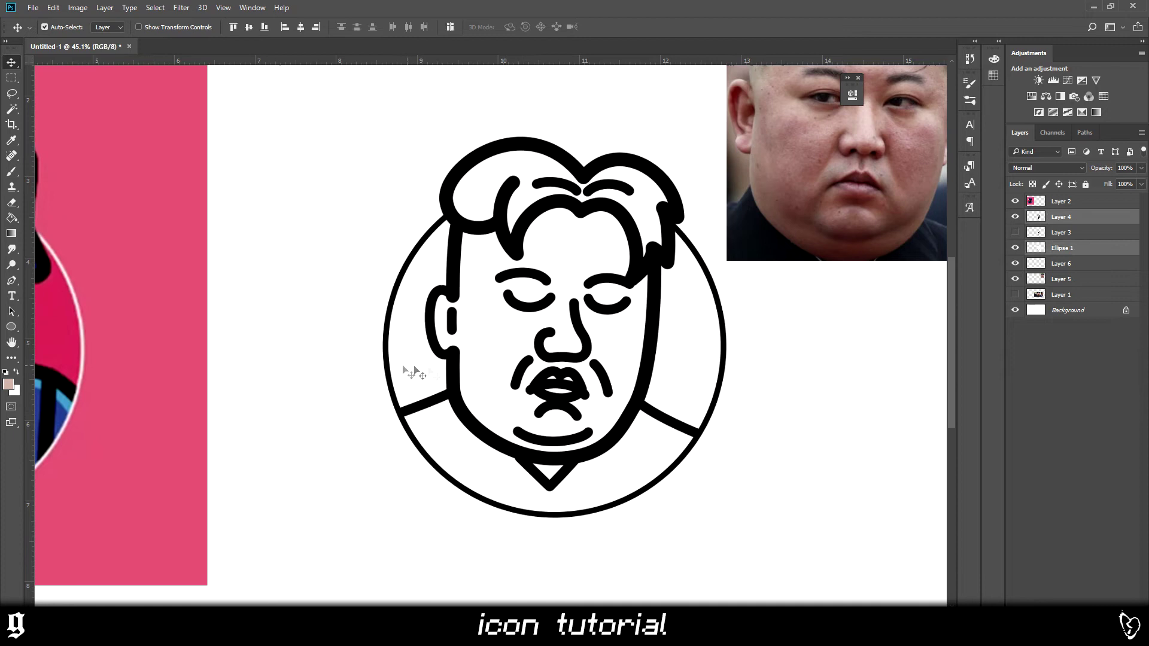
{"action": "right_click", "coordinate": [1069, 249]}
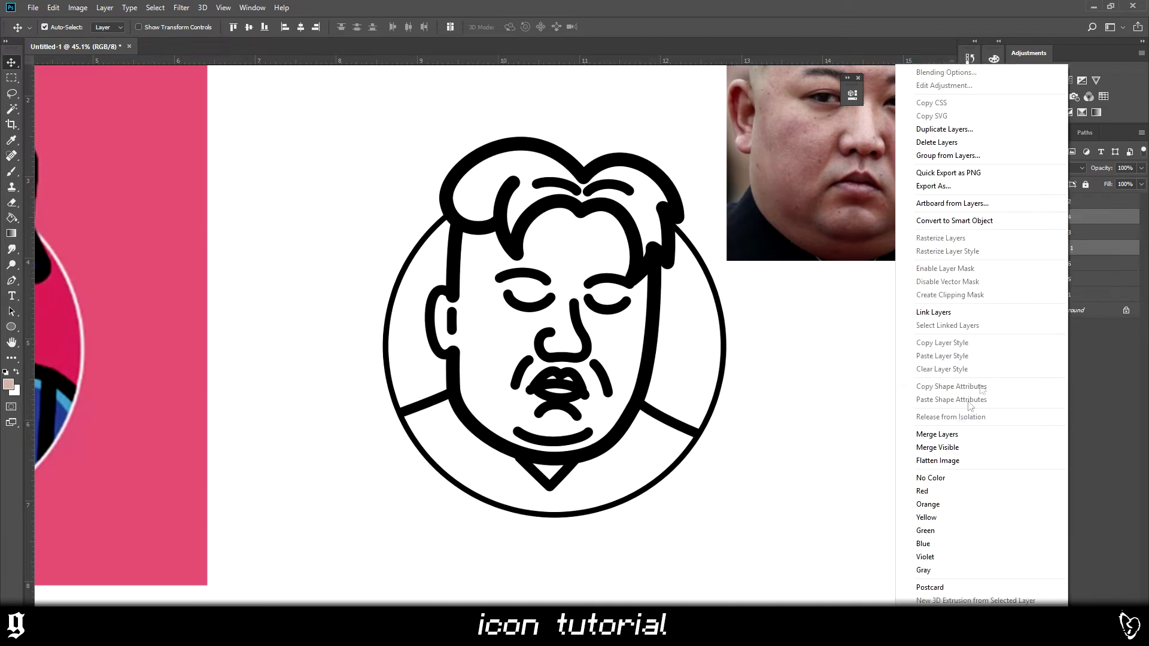
{"action": "left_click", "coordinate": [935, 435]}
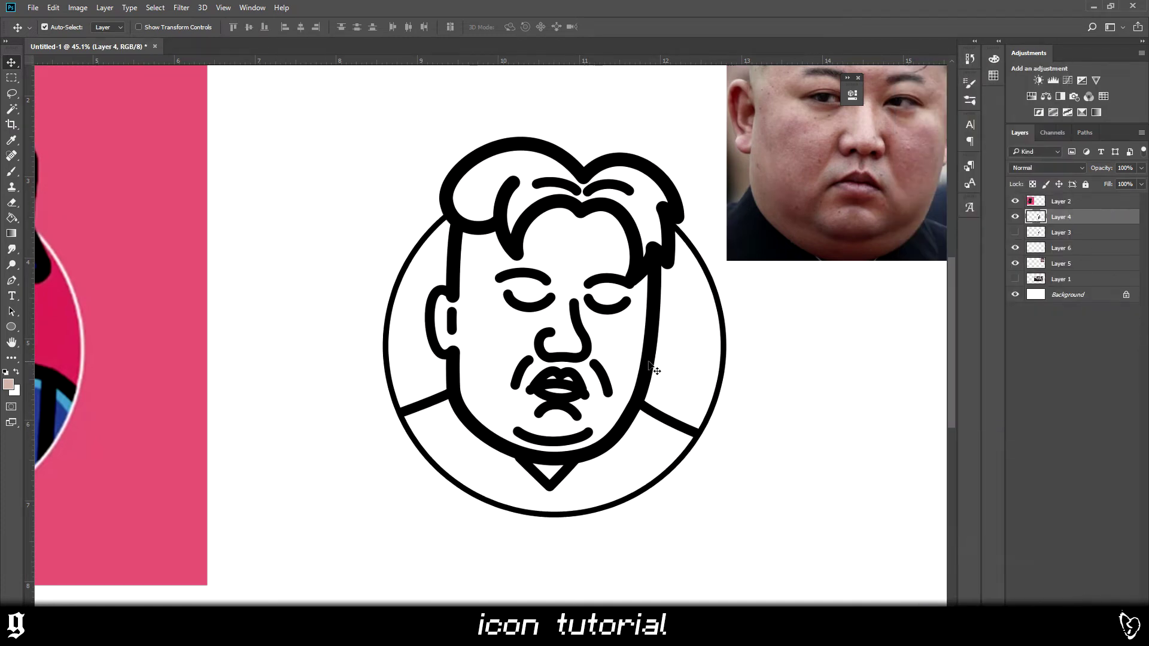
- Select the face area inside the outlines of Layer 4 with the Magic Wand, including the ear
{"action": "key", "text": "w"}
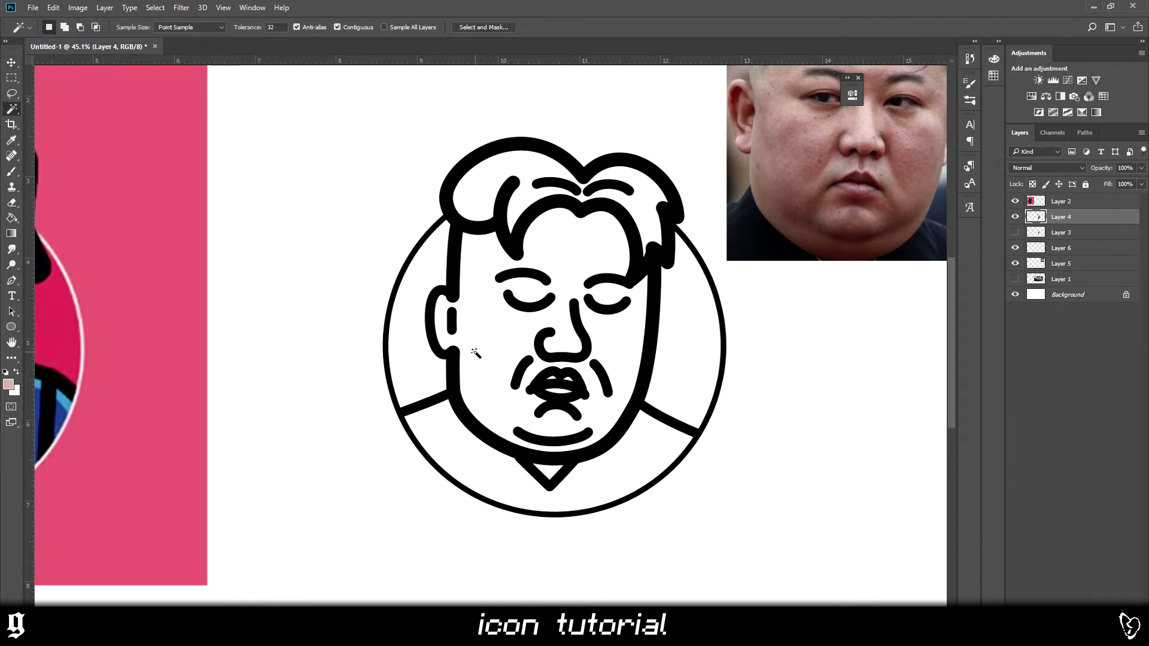
{"action": "scroll", "coordinate": [478, 350], "scroll_direction": "up", "scroll_amount": 5}
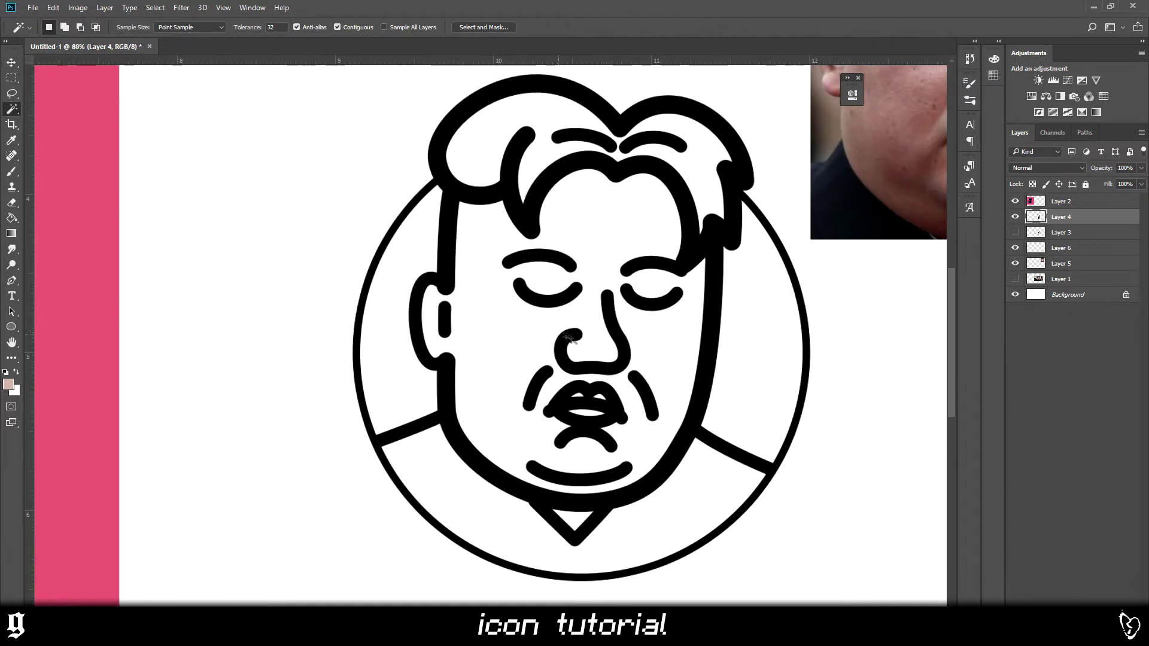
{"action": "left_click", "coordinate": [394, 349]}
{"action": "scroll", "coordinate": [392, 351], "scroll_direction": "down", "scroll_amount": 2}
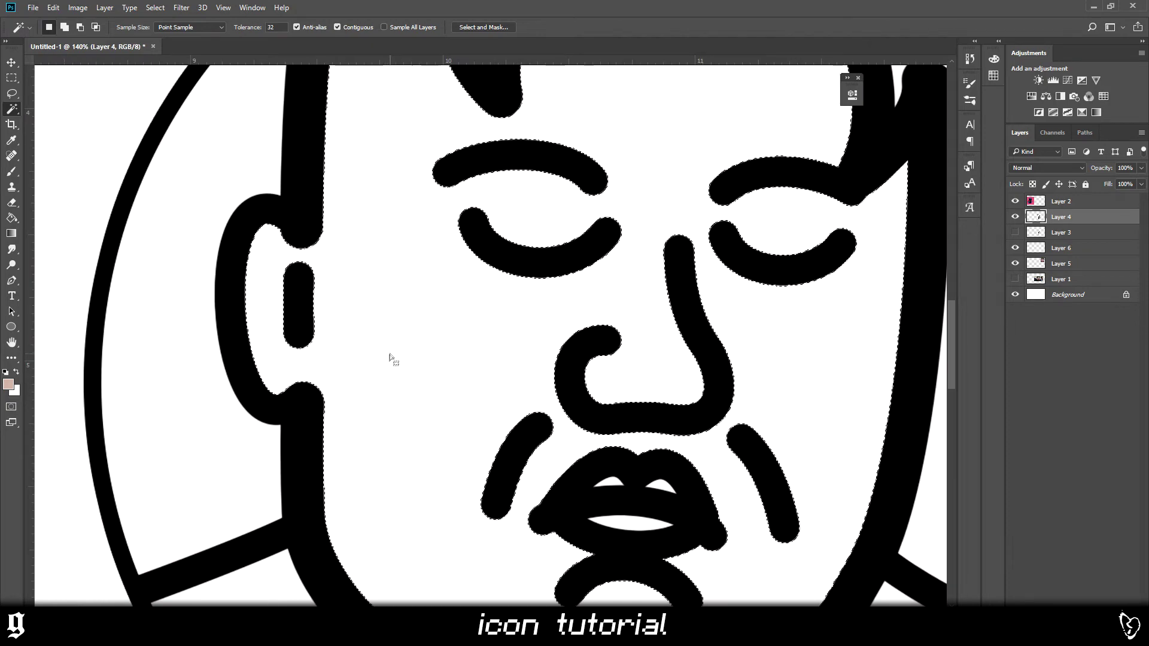
{"action": "scroll", "coordinate": [392, 353], "scroll_direction": "down", "scroll_amount": 1}
{"action": "scroll", "coordinate": [393, 354], "scroll_direction": "down", "scroll_amount": 2}
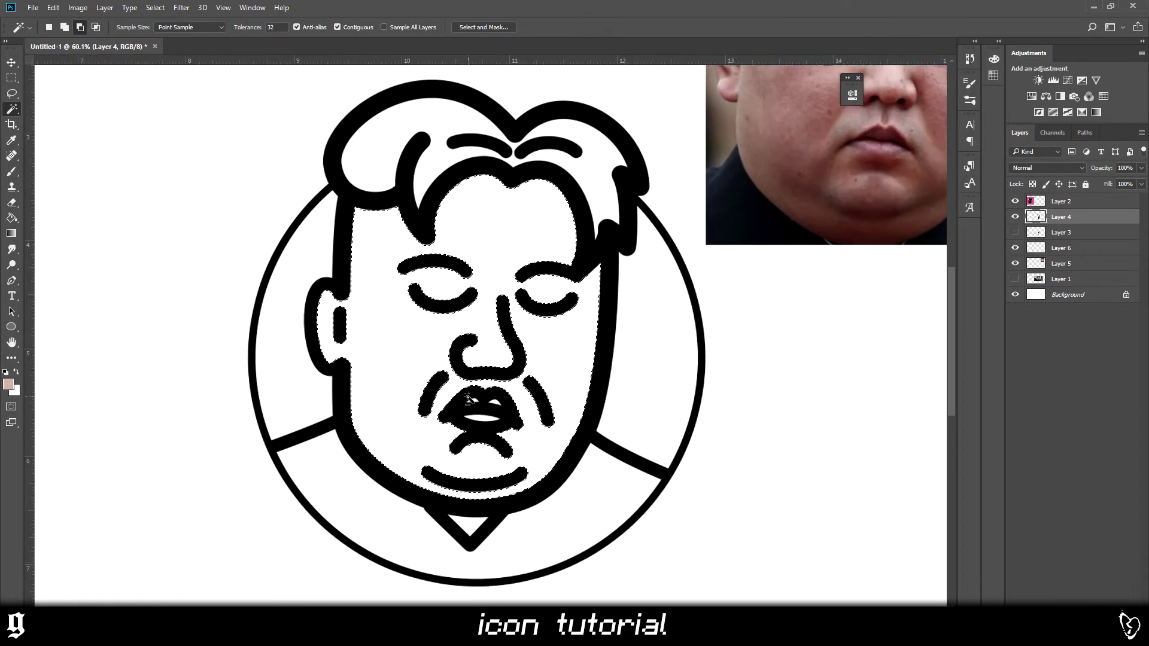
- Add a new layer above Layer 3 and expand the face selection so it reaches under the black outlines
{"action": "key", "text": "b"}
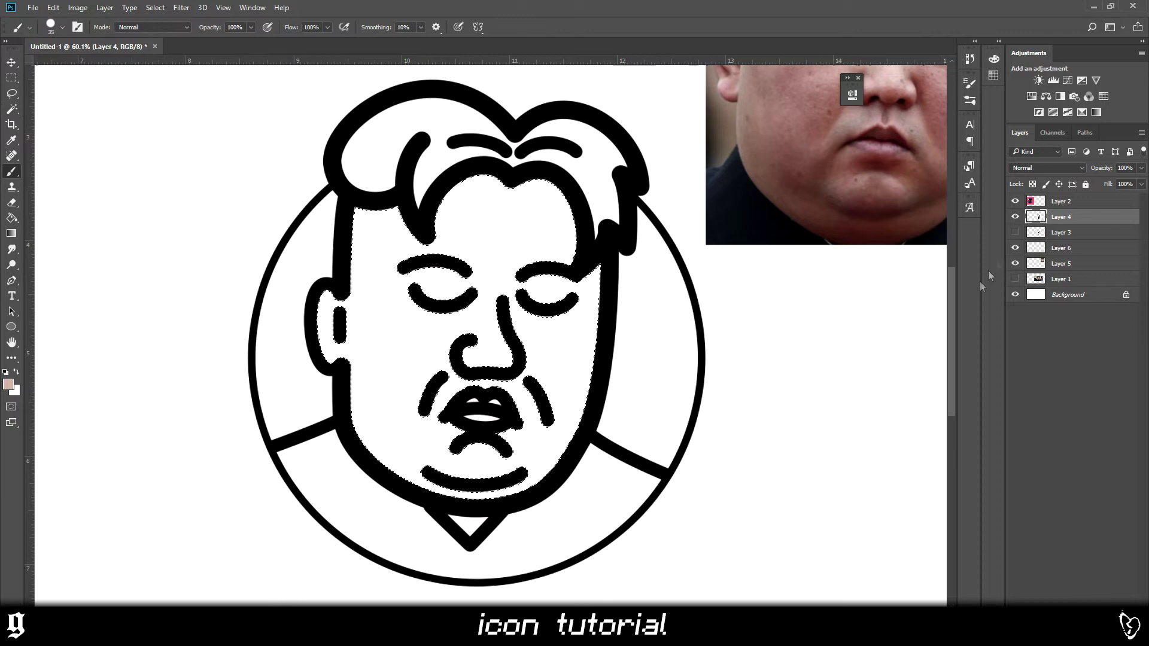
{"action": "left_click", "coordinate": [1062, 233]}
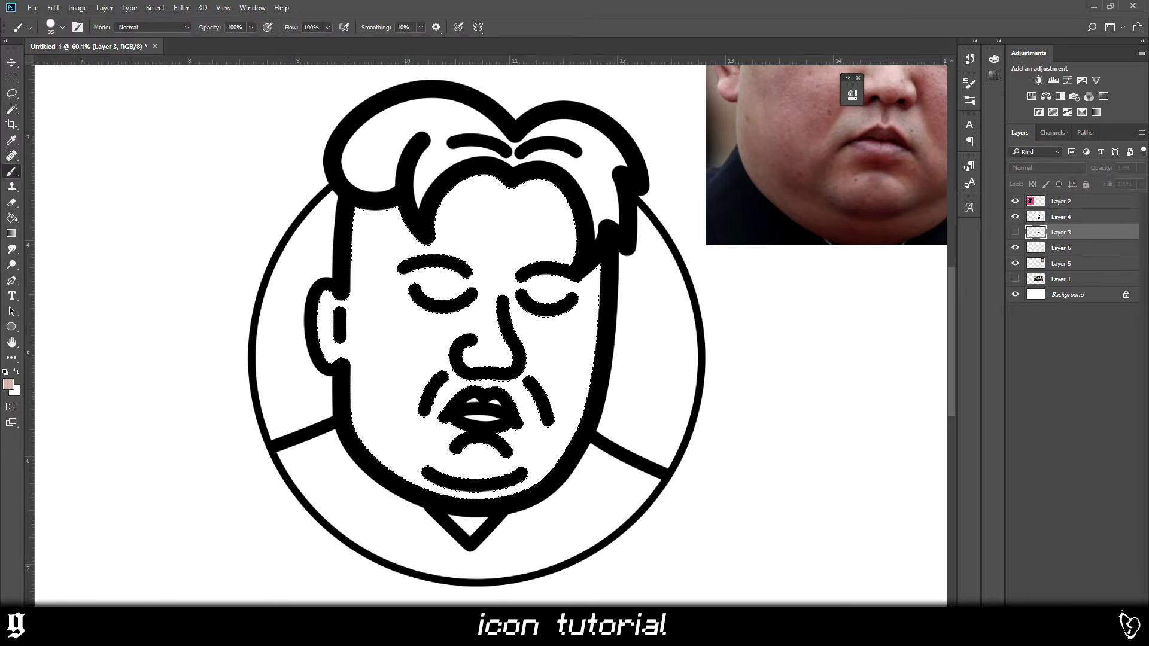
{"action": "key", "text": "ctrl+shift+alt+n"}
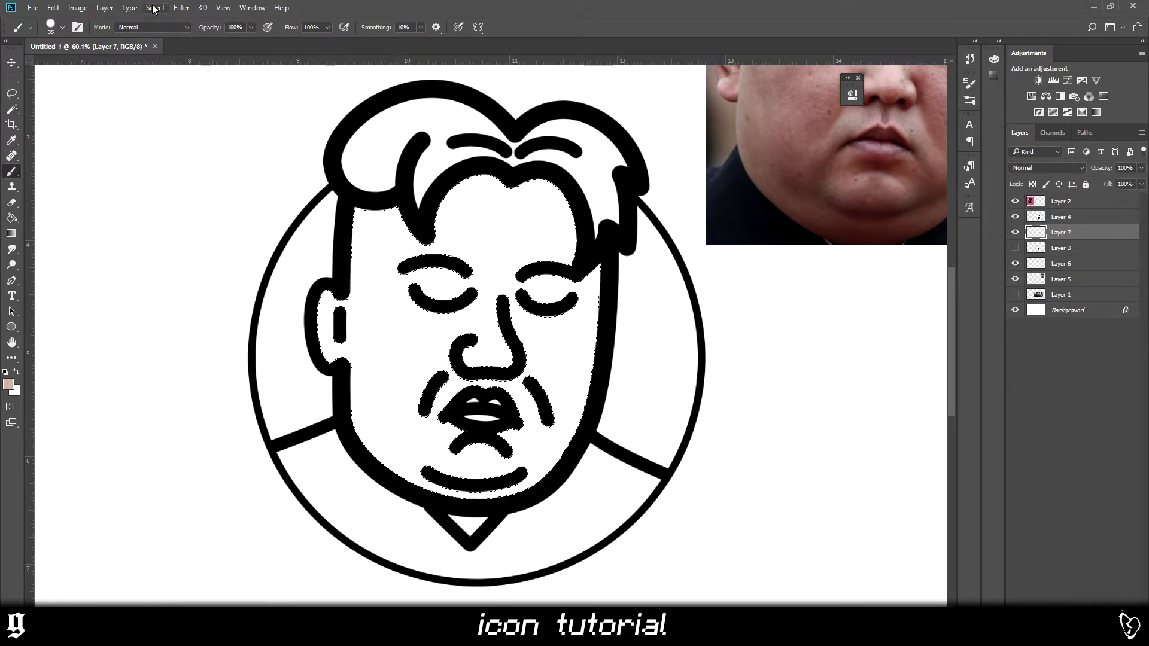
{"action": "left_click", "coordinate": [154, 8]}
{"action": "mouse_move", "coordinate": [167, 159]}
{"action": "left_click", "coordinate": [302, 185]}
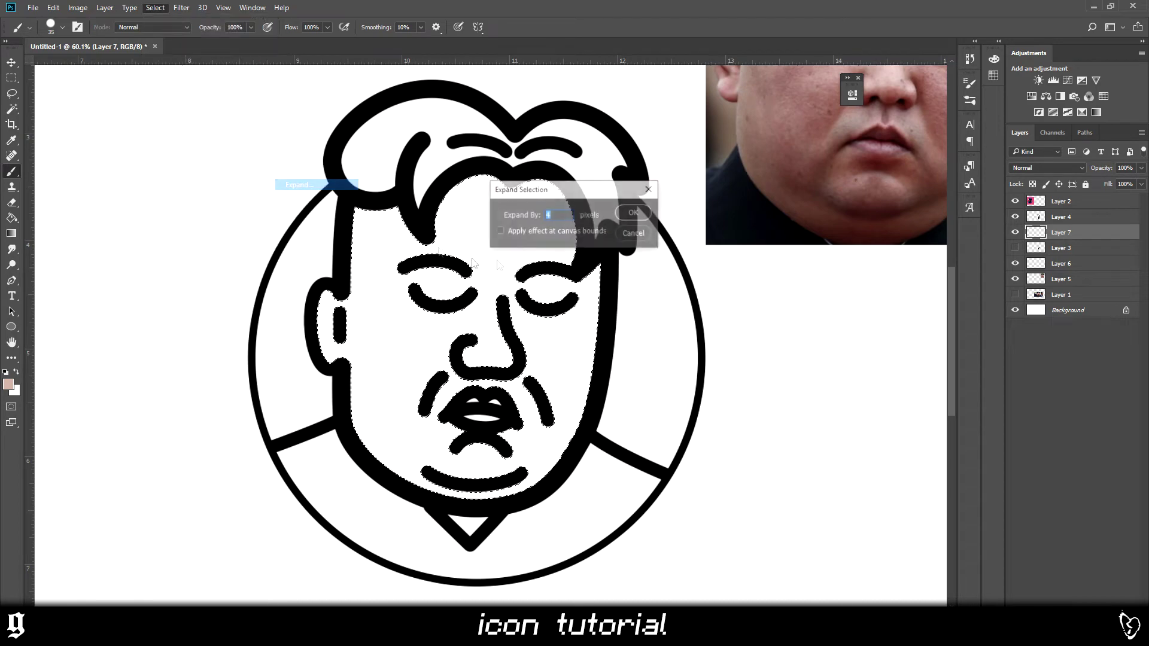
{"action": "left_click", "coordinate": [631, 214]}
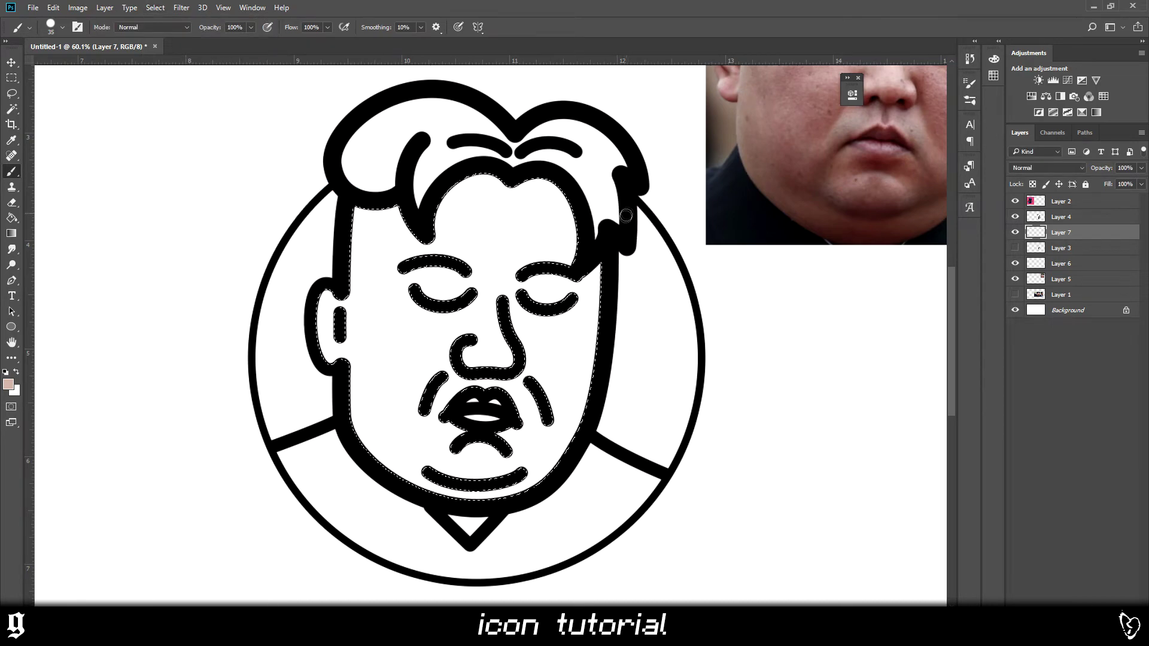
- Paint the selected face and ear on Layer 7 with the light skin tone, using a 500 px Brush
{"action": "scroll", "coordinate": [345, 352], "scroll_direction": "up", "scroll_amount": 5}
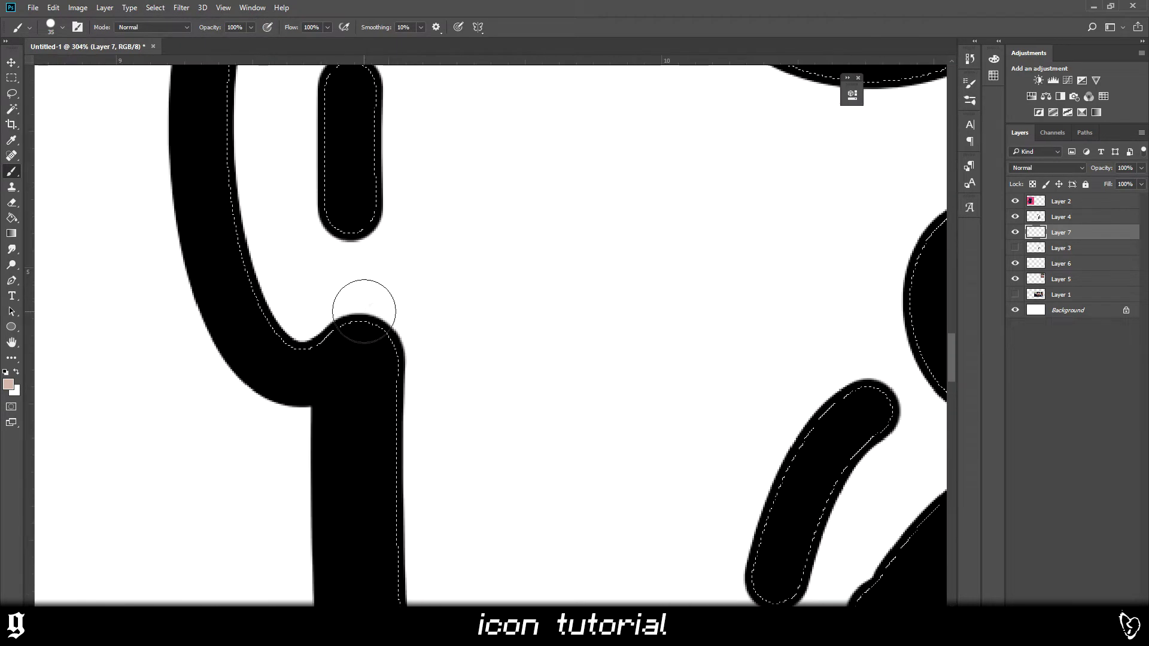
{"action": "scroll", "coordinate": [354, 339], "scroll_direction": "down", "scroll_amount": 4}
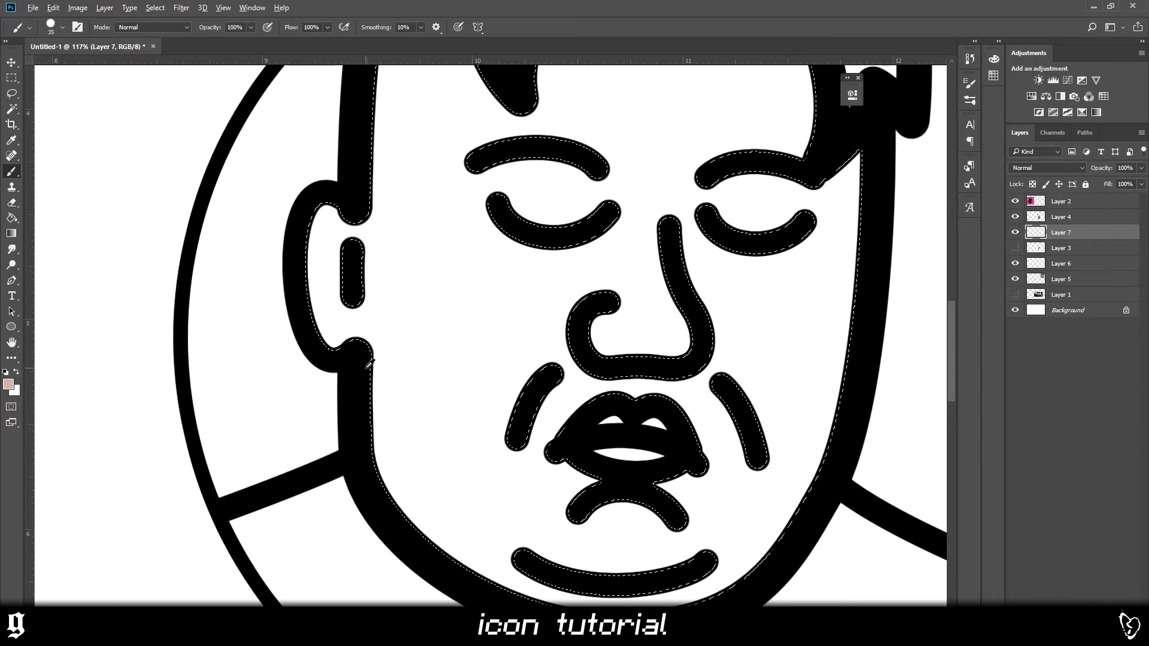
{"action": "scroll", "coordinate": [369, 363], "scroll_direction": "down", "scroll_amount": 4}
{"action": "key", "text": "bracketright"}
{"action": "key", "text": "bracketright"}
{"action": "key", "text": "bracketright"}
{"action": "key", "text": "bracketright"}
{"action": "key", "text": "bracketright"}
{"action": "key", "text": "bracketright"}
{"action": "key", "text": "bracketright"}
{"action": "key", "text": "bracketright"}
{"action": "key", "text": "bracketright"}
{"action": "key", "text": "bracketright"}
{"action": "key", "text": "bracketright"}
{"action": "key", "text": "bracketright"}
{"action": "key", "text": "bracketright"}
{"action": "key", "text": "bracketright"}
{"action": "key", "text": "bracketright"}
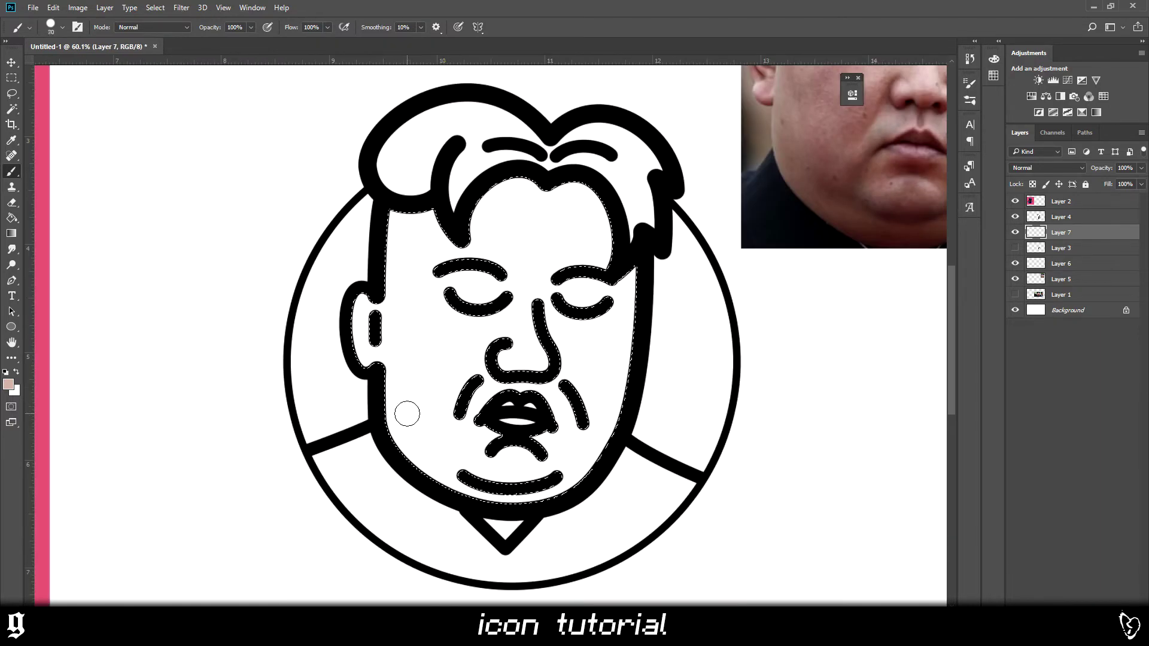
{"action": "scroll", "coordinate": [414, 408], "scroll_direction": "up", "scroll_amount": 5}
{"action": "scroll", "coordinate": [401, 398], "scroll_direction": "down", "scroll_amount": 2}
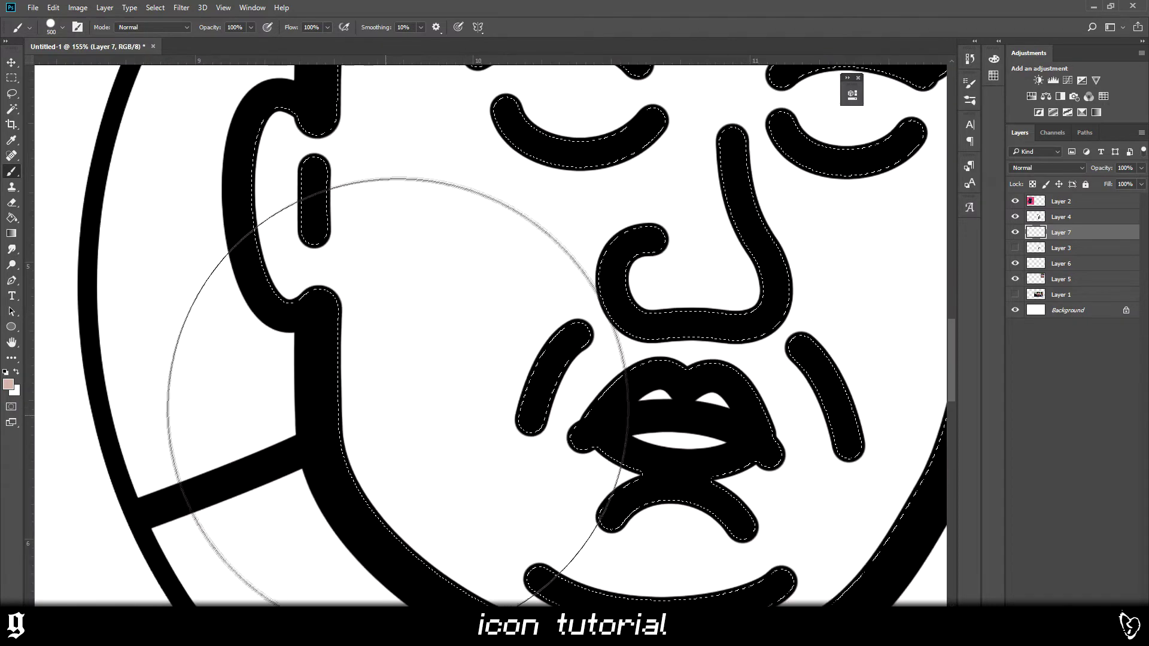
{"action": "scroll", "coordinate": [413, 359], "scroll_direction": "down", "scroll_amount": 3}
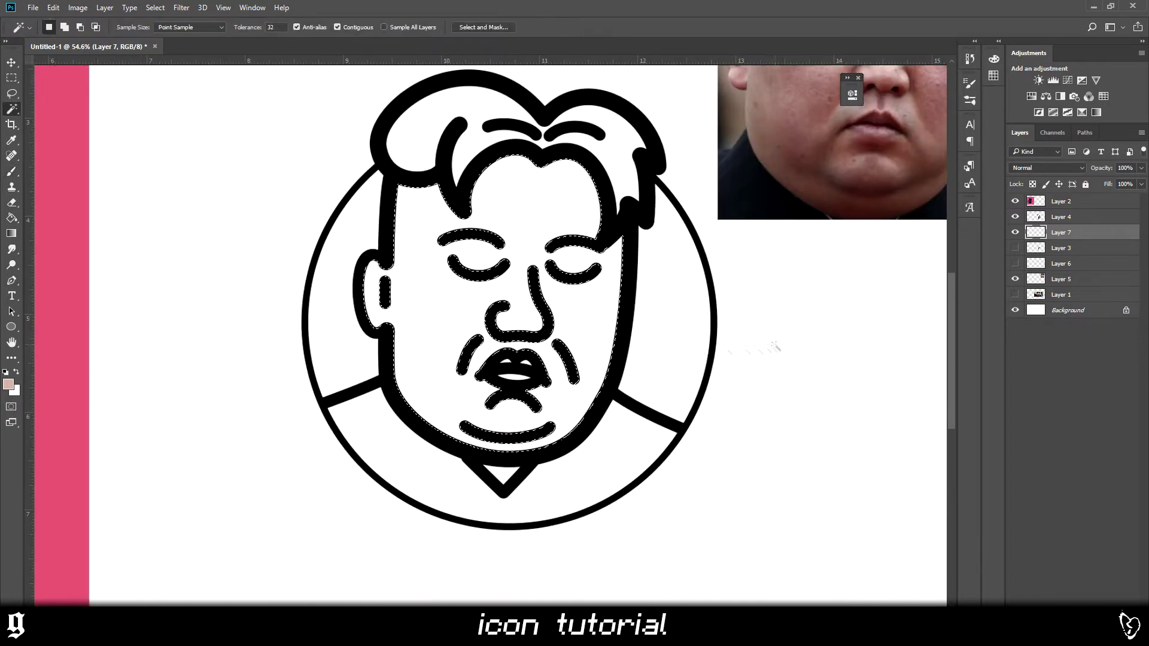
{"action": "left_click_drag", "start_coordinate": [425, 336], "coordinate": [598, 239]}
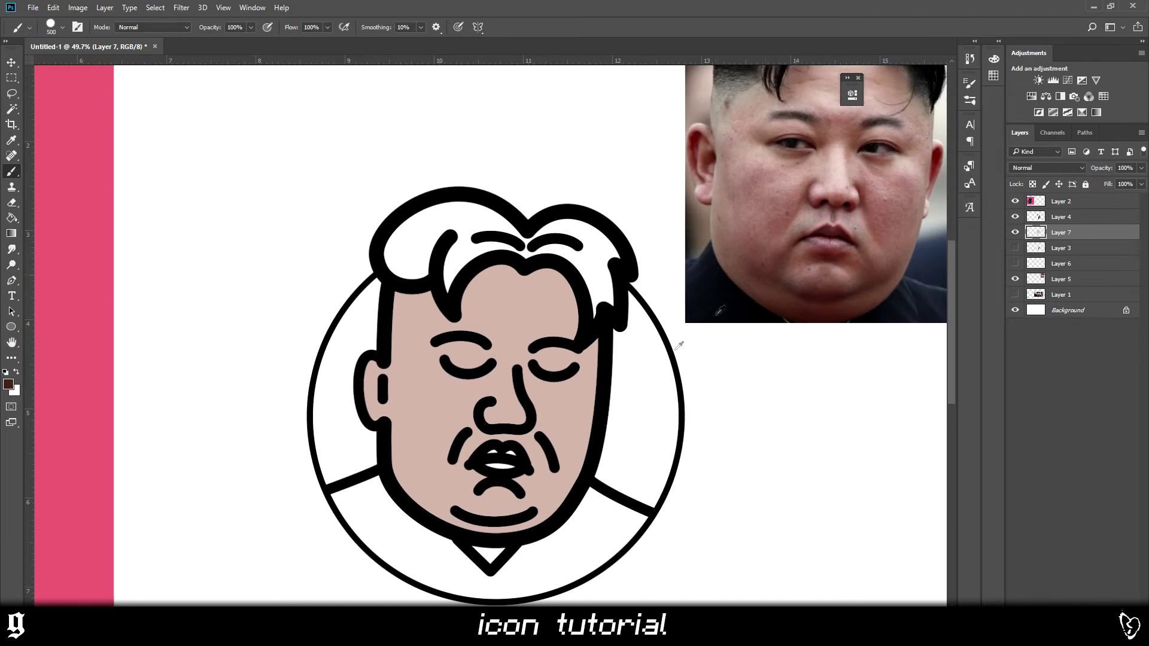
- Fill the white gaps inside the lips with dark red on Layer 4, using a 60 px Brush
{"action": "scroll", "coordinate": [499, 478], "scroll_direction": "up", "scroll_amount": 5}
{"action": "key", "text": "bracketleft"}
{"action": "key", "text": "bracketleft"}
{"action": "key", "text": "bracketleft"}
{"action": "key", "text": "bracketleft"}
{"action": "key", "text": "bracketleft"}
{"action": "key", "text": "bracketleft"}
{"action": "key", "text": "bracketleft"}
{"action": "key", "text": "bracketleft"}
{"action": "key", "text": "bracketleft"}
{"action": "key", "text": "bracketleft"}
{"action": "key", "text": "bracketleft"}
{"action": "key", "text": "bracketleft"}
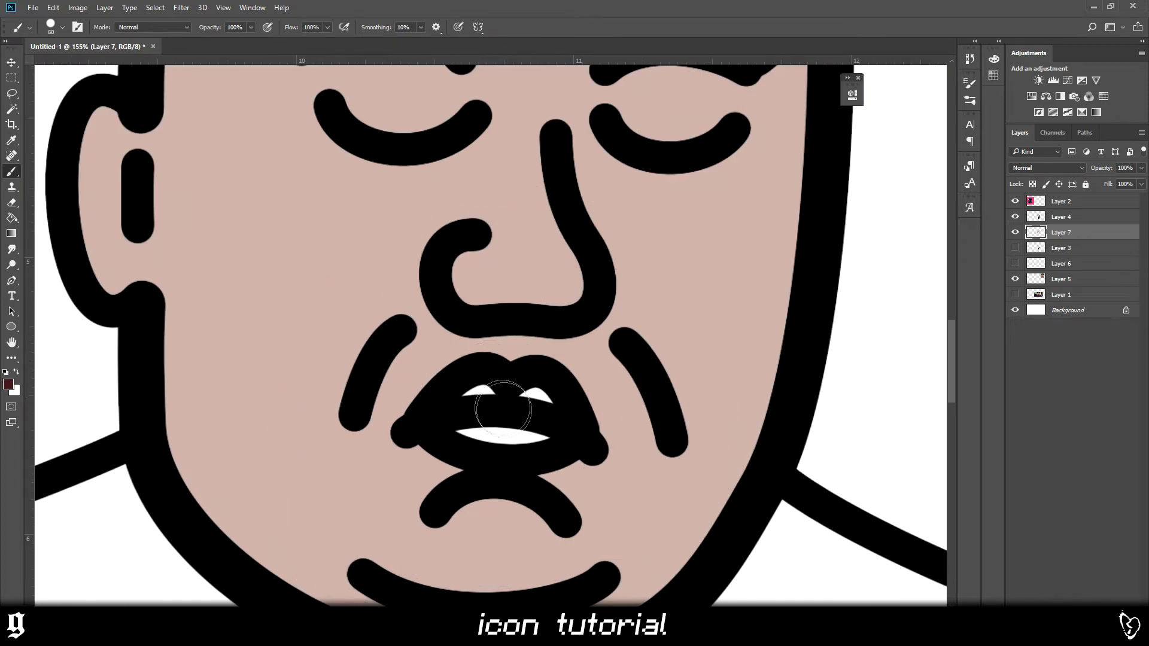
{"action": "left_click", "coordinate": [1068, 218]}
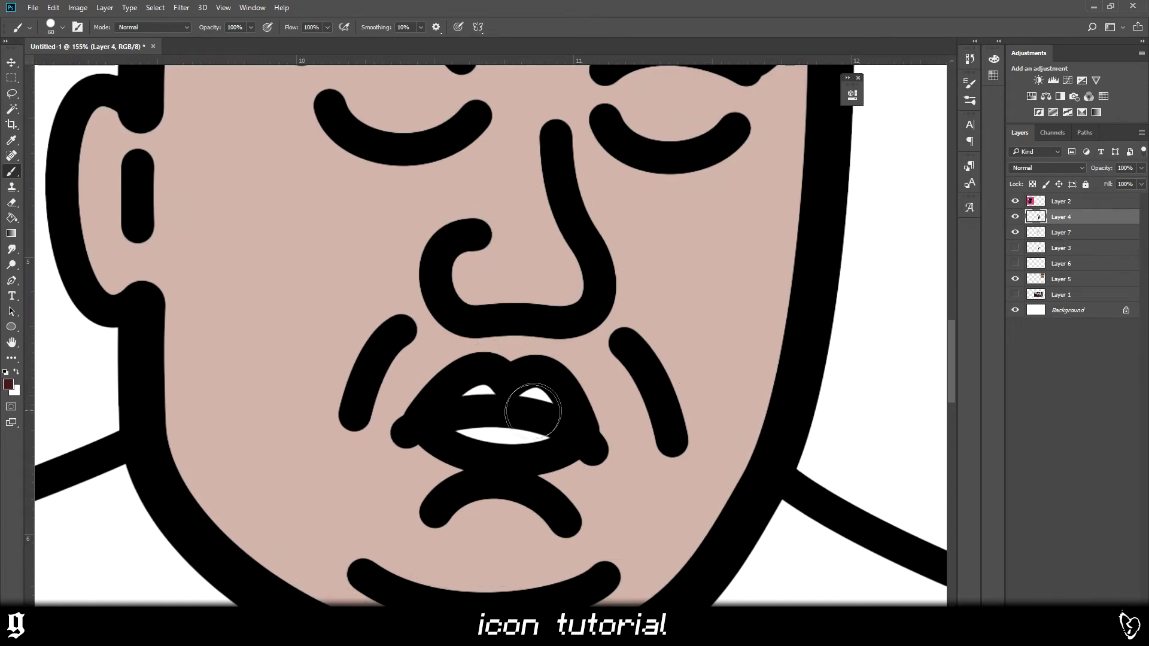
{"action": "left_click", "coordinate": [533, 396], "text": "ctrl"}
{"action": "left_click_drag", "start_coordinate": [482, 392], "coordinate": [535, 396]}
{"action": "left_click", "coordinate": [527, 413], "text": "ctrl"}
- Select the dark red areas of the upper and lower lip with the Magic Wand and expand the selection
{"action": "key", "text": "w"}
{"action": "left_click", "coordinate": [482, 391]}
{"action": "left_click", "coordinate": [535, 395], "text": "shift"}
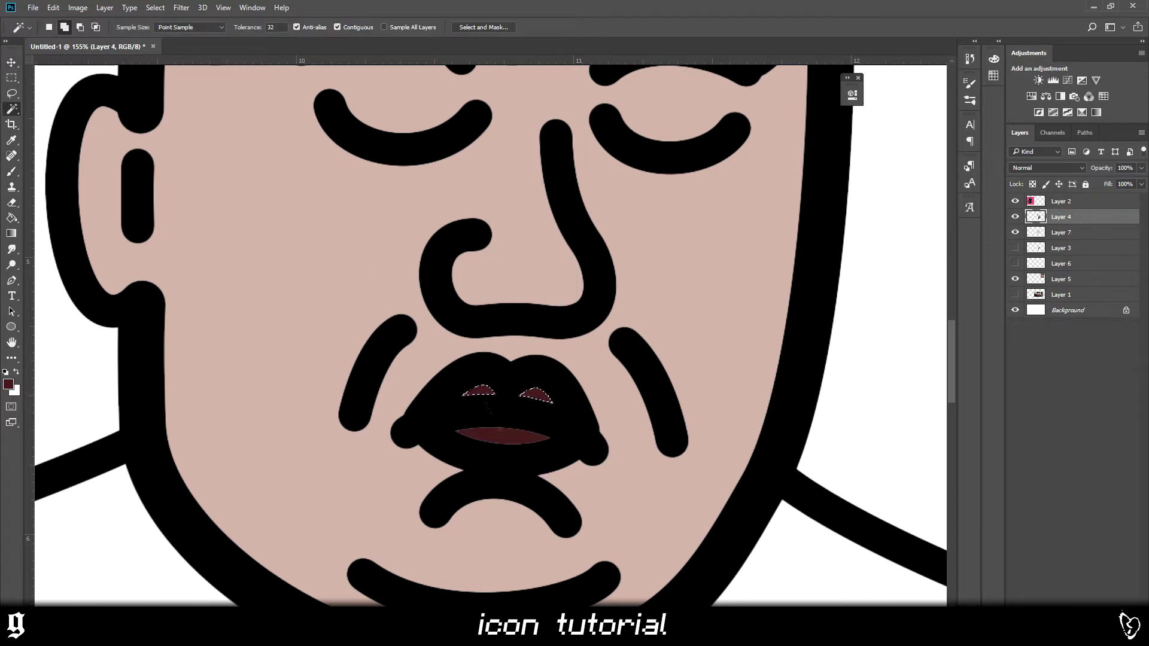
{"action": "left_click", "coordinate": [503, 436], "text": "shift"}
{"action": "left_click", "coordinate": [154, 7]}
{"action": "left_click", "coordinate": [300, 185]}
{"action": "left_click", "coordinate": [629, 197]}
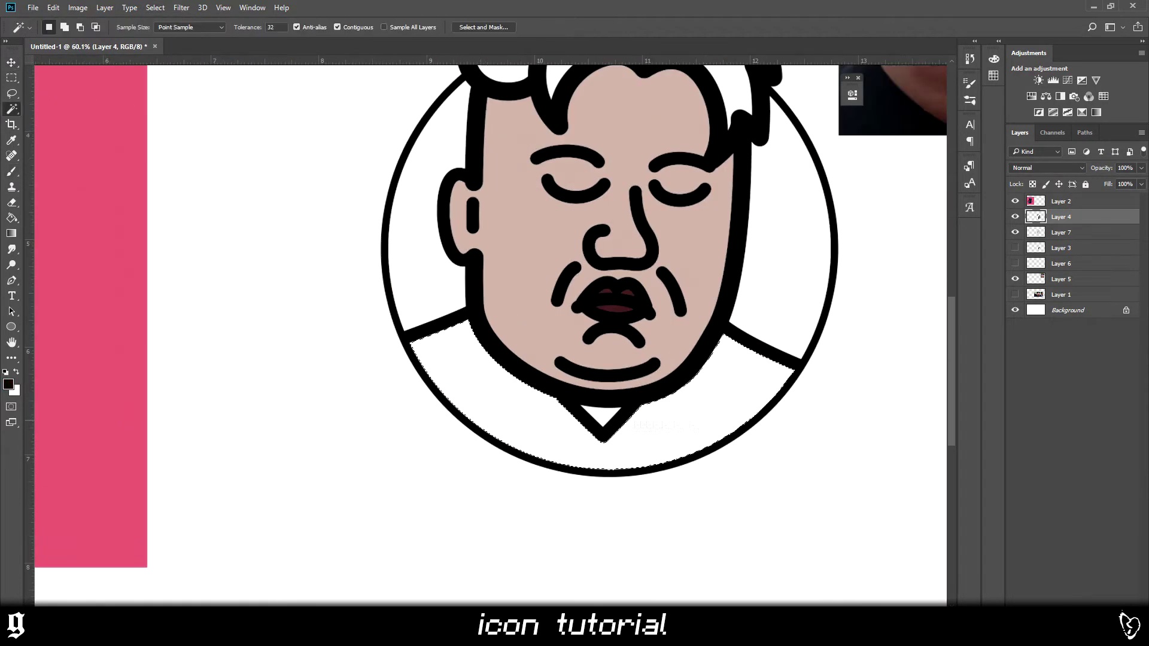
- Add a new layer below the outlines and fill the jacket area under the face with near-black
{"action": "key", "text": "ctrl+shift+n"}
{"action": "key", "text": "g"}
{"action": "left_click", "coordinate": [155, 7]}
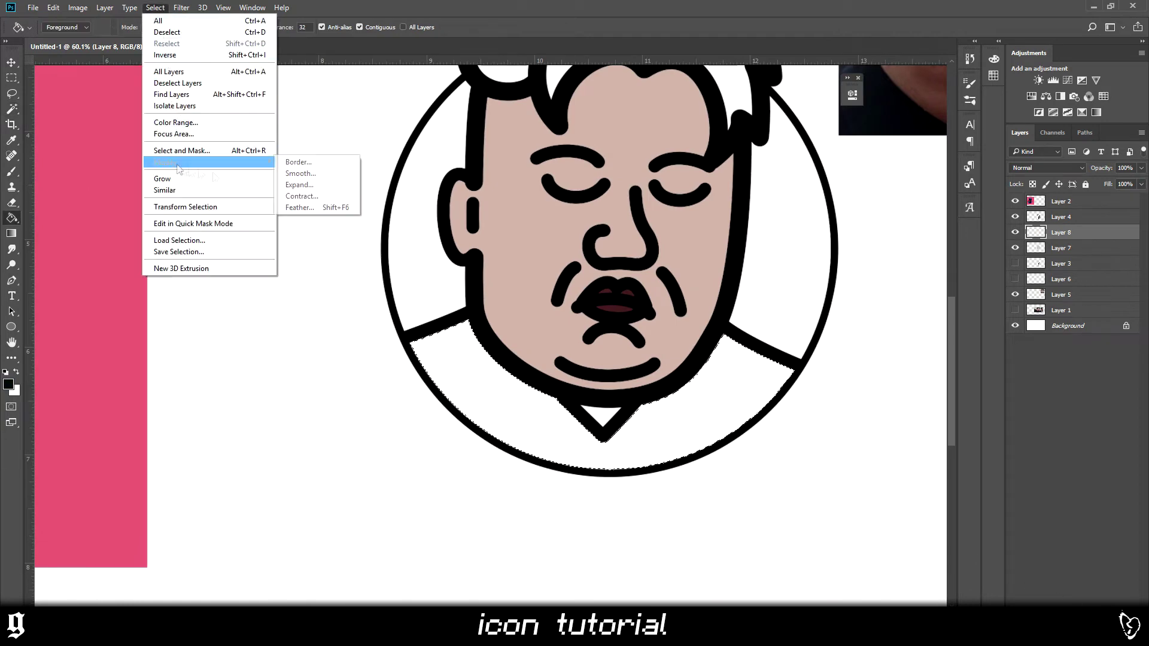
{"action": "key", "text": "Escape"}
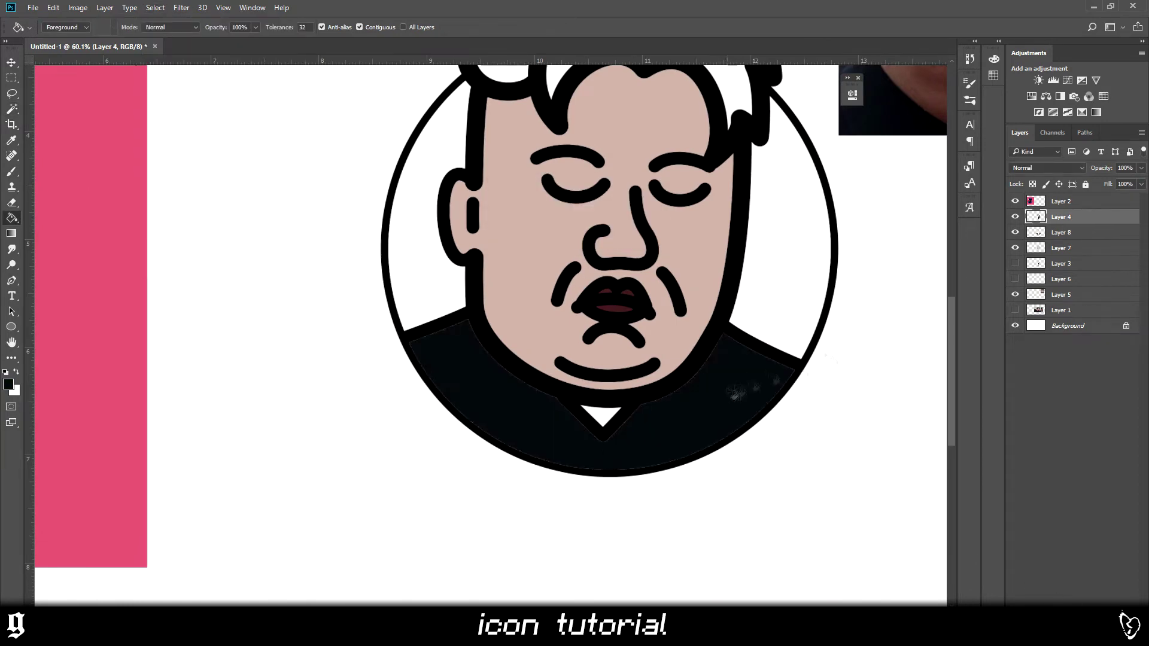
- Expand the jacket selection, paint it near-black up to the outlines on Layer 8, and deselect it
{"action": "left_click", "coordinate": [155, 7]}
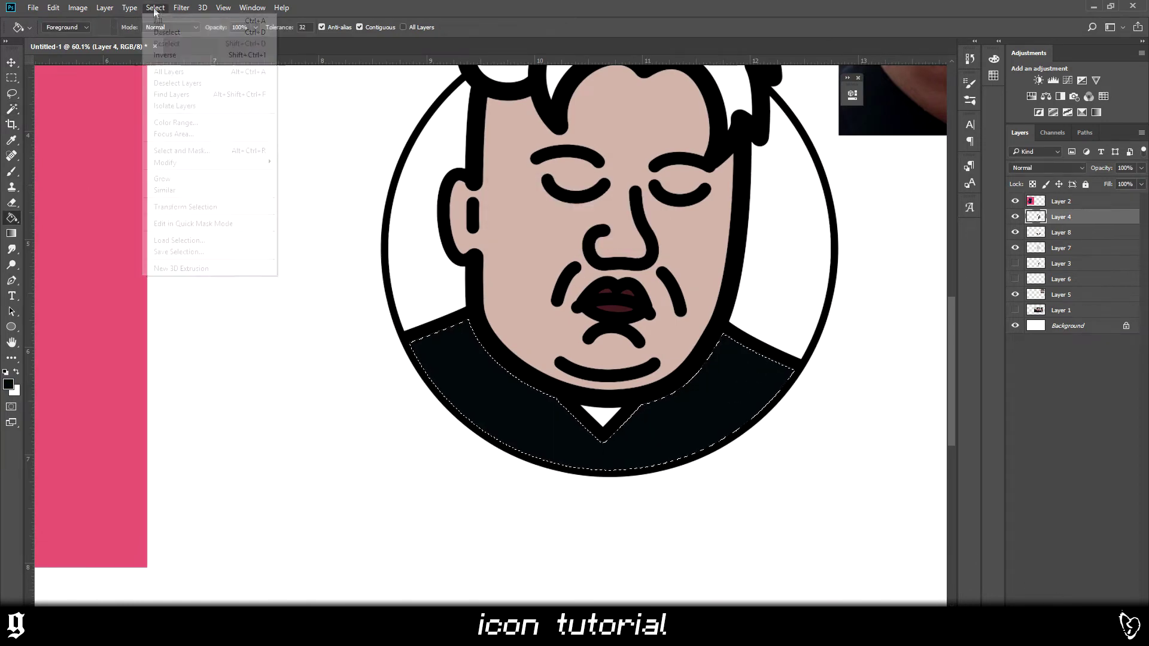
{"action": "left_click", "coordinate": [299, 204]}
{"action": "left_click", "coordinate": [645, 213]}
{"action": "left_click", "coordinate": [1061, 232]}
{"action": "key", "text": "b"}
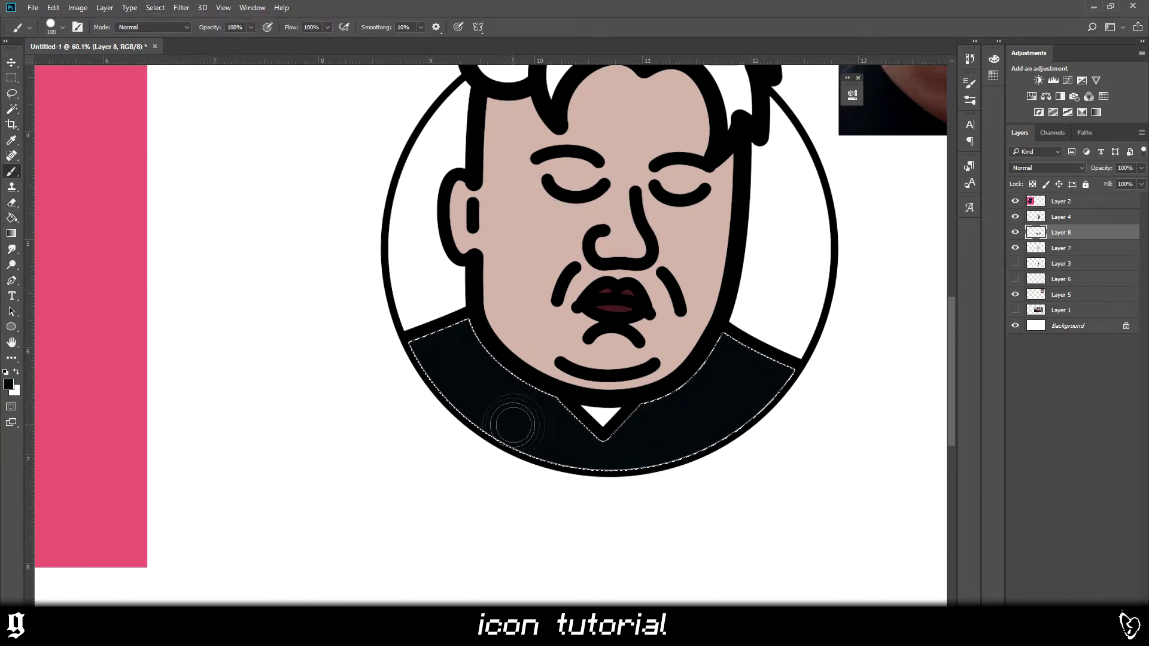
{"action": "key", "text": "ctrl+d"}
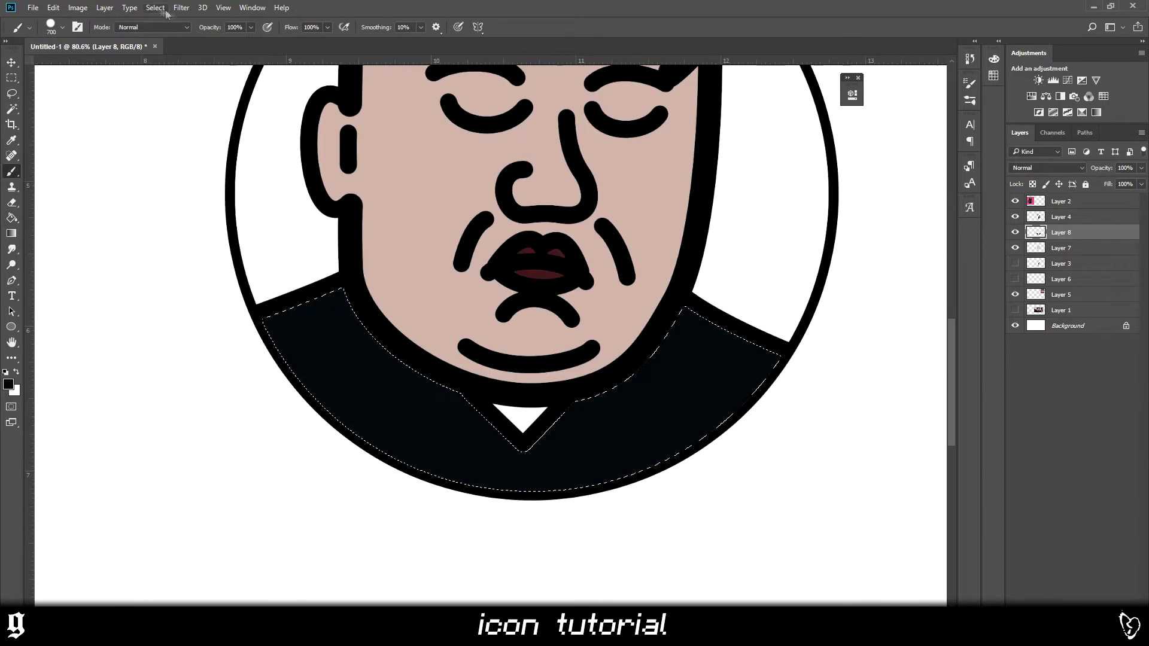
{"action": "left_click", "coordinate": [155, 7]}
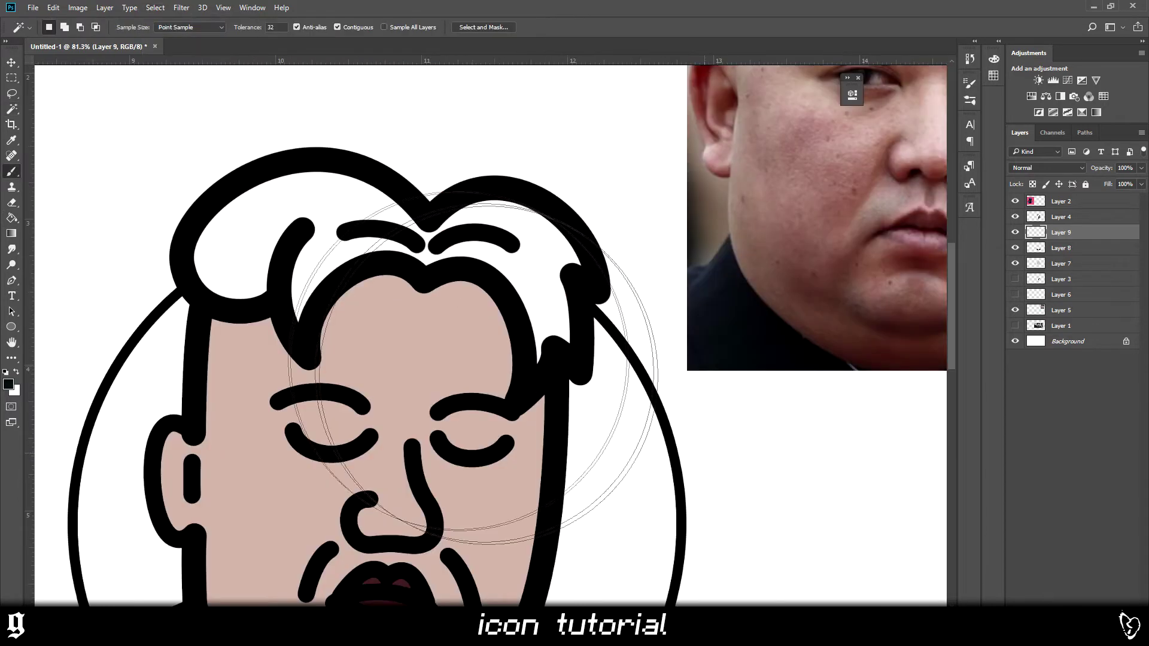
- Paint the main area of the hair near-black on Layer 9 with a smaller brush, beneath the outlines
{"action": "key", "text": "bracketleft"}
{"action": "key", "text": "bracketleft"}
{"action": "key", "text": "bracketleft"}
{"action": "key", "text": "bracketleft"}
{"action": "key", "text": "bracketleft"}
{"action": "key", "text": "bracketleft"}
{"action": "key", "text": "bracketleft"}
{"action": "key", "text": "bracketleft"}
{"action": "key", "text": "bracketleft"}
{"action": "key", "text": "bracketleft"}
{"action": "key", "text": "bracketleft"}
{"action": "mouse_move", "coordinate": [244, 249]}
{"action": "left_mouse_down"}
{"action": "mouse_move", "coordinate": [228, 280]}
{"action": "mouse_move", "coordinate": [250, 278]}
{"action": "mouse_move", "coordinate": [205, 278]}
{"action": "mouse_move", "coordinate": [218, 233]}
{"action": "mouse_move", "coordinate": [284, 188]}
{"action": "mouse_move", "coordinate": [388, 199]}
{"action": "mouse_move", "coordinate": [430, 246]}
{"action": "mouse_move", "coordinate": [485, 210]}
{"action": "mouse_move", "coordinate": [503, 214]}
{"action": "mouse_move", "coordinate": [539, 226]}
{"action": "mouse_move", "coordinate": [566, 262]}
{"action": "mouse_move", "coordinate": [561, 331]}
{"action": "mouse_move", "coordinate": [543, 346]}
{"action": "mouse_move", "coordinate": [532, 284]}
{"action": "mouse_move", "coordinate": [503, 254]}
{"action": "mouse_move", "coordinate": [511, 263]}
{"action": "mouse_move", "coordinate": [469, 247]}
{"action": "mouse_move", "coordinate": [379, 240]}
{"action": "mouse_move", "coordinate": [266, 283]}
{"action": "mouse_move", "coordinate": [227, 279]}
{"action": "mouse_move", "coordinate": [264, 230]}
{"action": "mouse_move", "coordinate": [324, 213]}
{"action": "mouse_move", "coordinate": [280, 251]}
{"action": "mouse_move", "coordinate": [364, 222]}
{"action": "mouse_move", "coordinate": [389, 232]}
{"action": "left_mouse_up"}
- Select all the remaining white gaps inside the hair on outline Layer 4 with the Magic Wand
{"action": "left_click", "coordinate": [10, 62]}
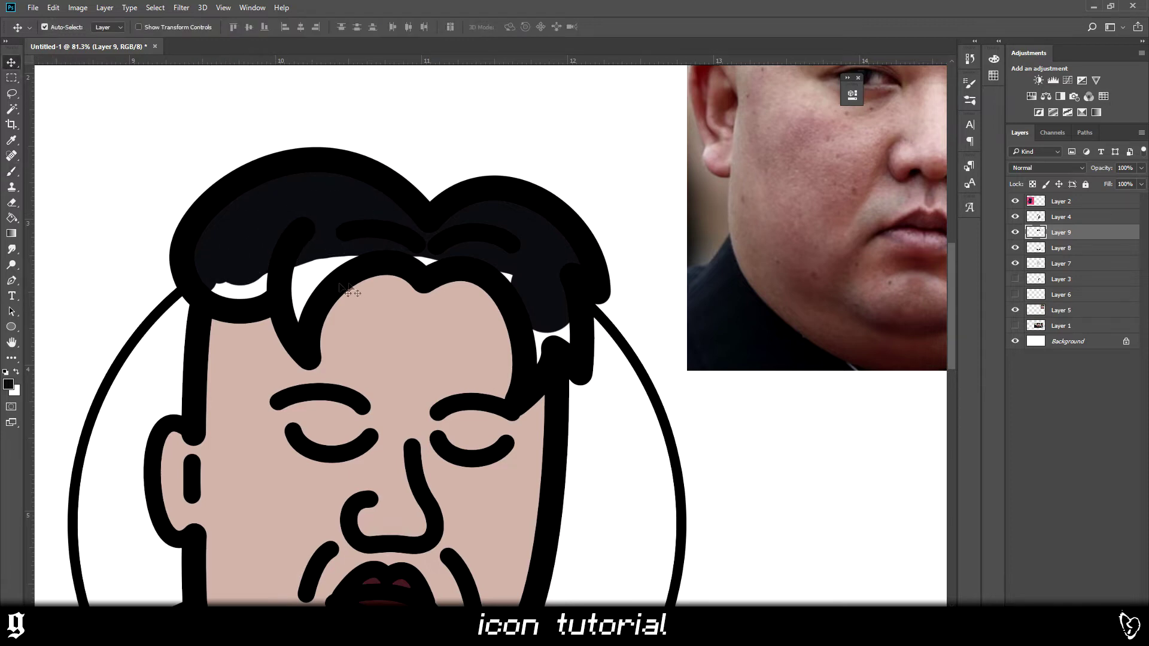
{"action": "left_click", "coordinate": [304, 280]}
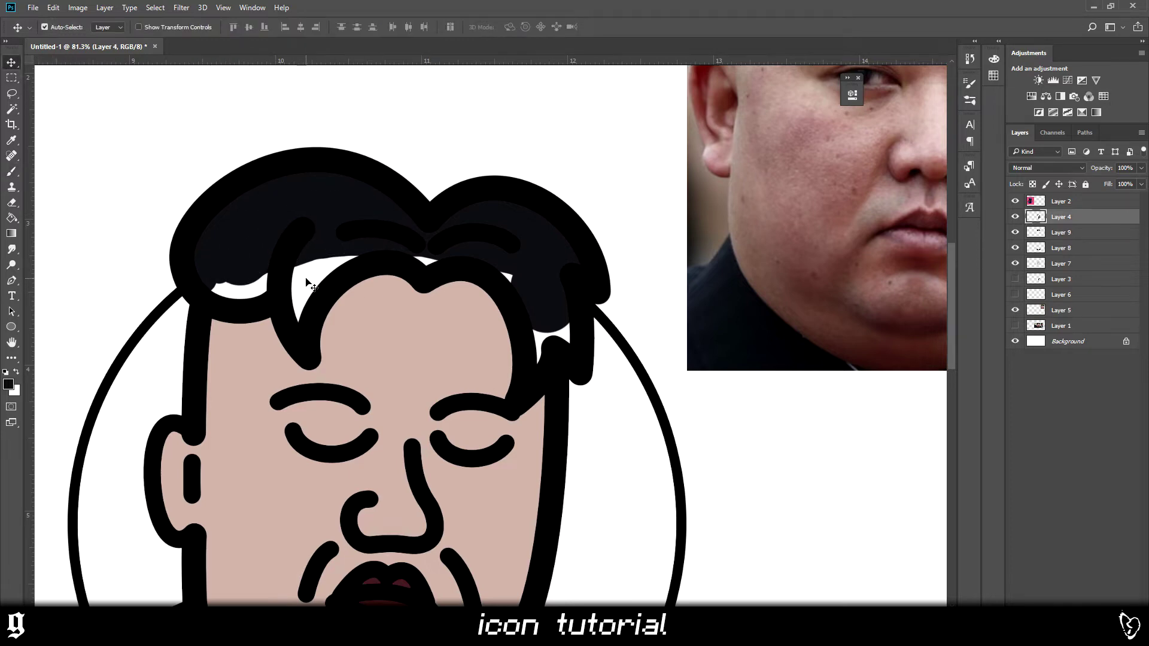
{"action": "key", "text": "w"}
{"action": "left_click", "coordinate": [301, 282]}
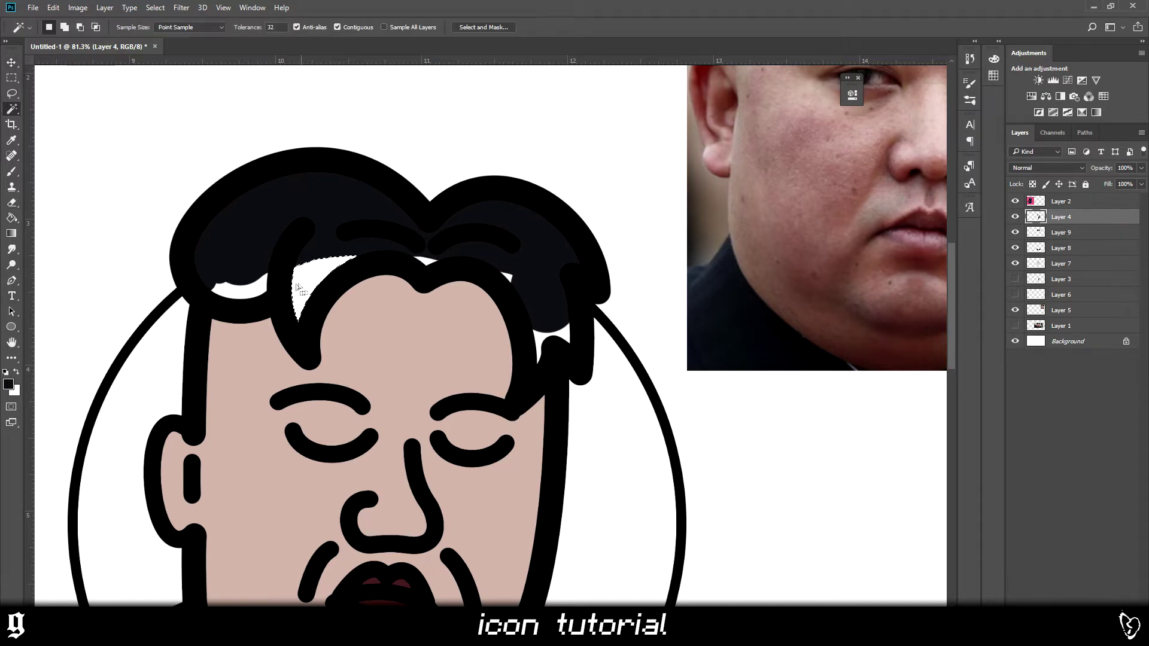
{"action": "left_click", "coordinate": [429, 266]}
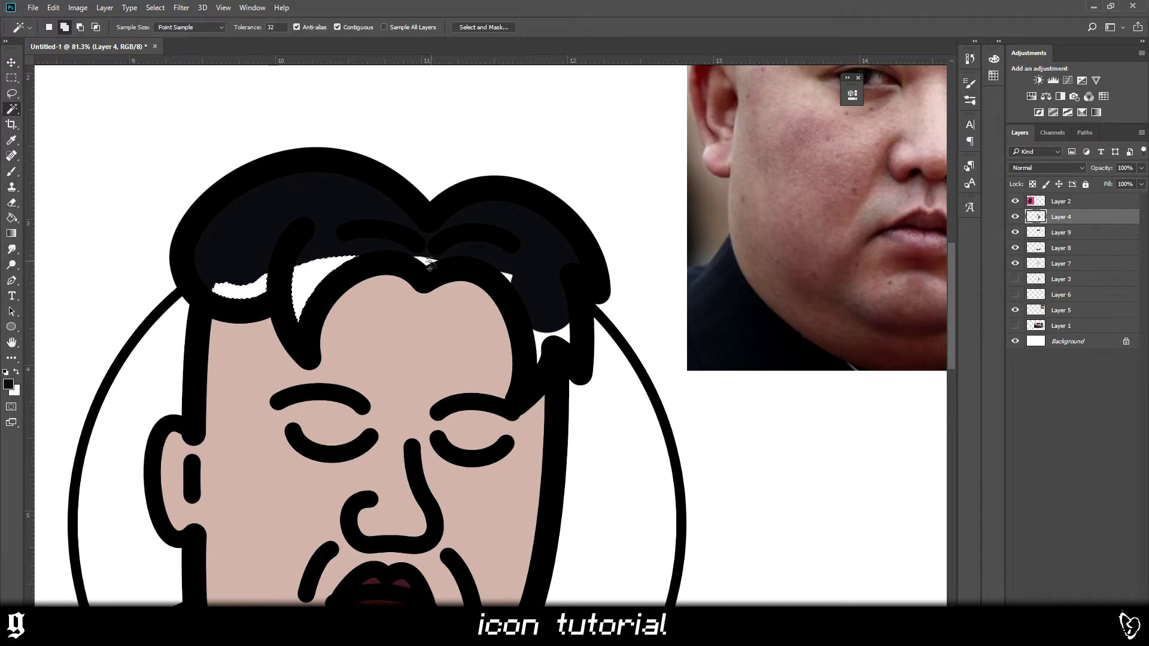
{"action": "left_click", "coordinate": [506, 277], "text": "shift"}
{"action": "left_click", "coordinate": [540, 342], "text": "shift"}
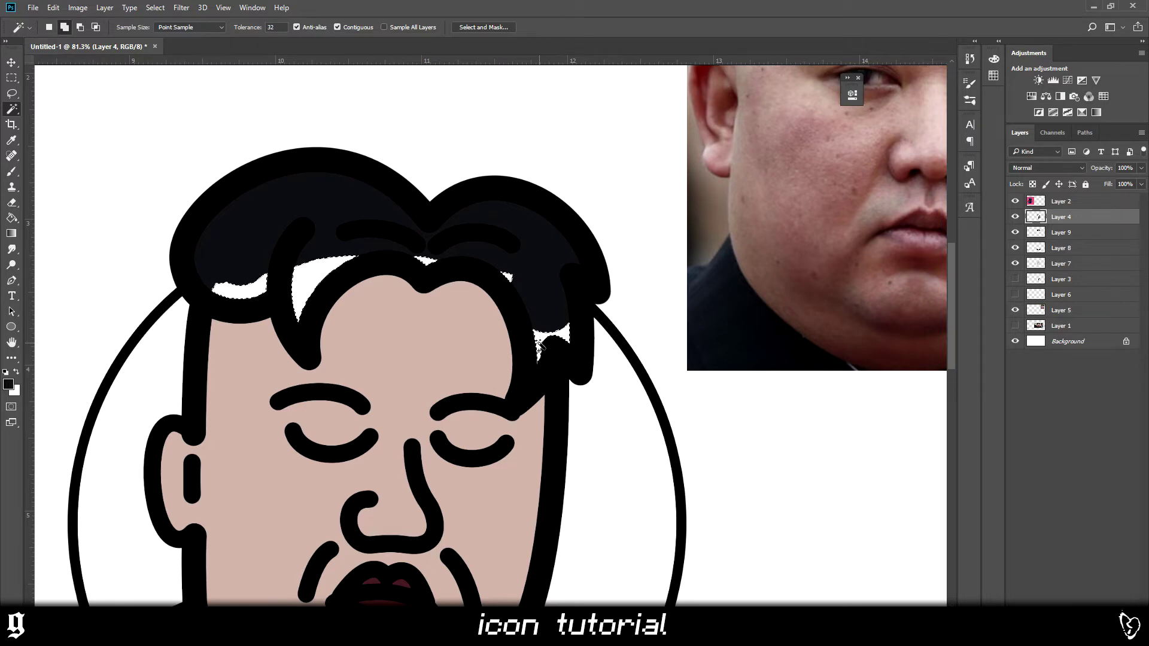
- Expand the hair gap selection by 2 pixels and fill it with near-black
{"action": "left_click", "coordinate": [155, 8]}
{"action": "mouse_move", "coordinate": [192, 165]}
{"action": "left_click", "coordinate": [330, 186]}
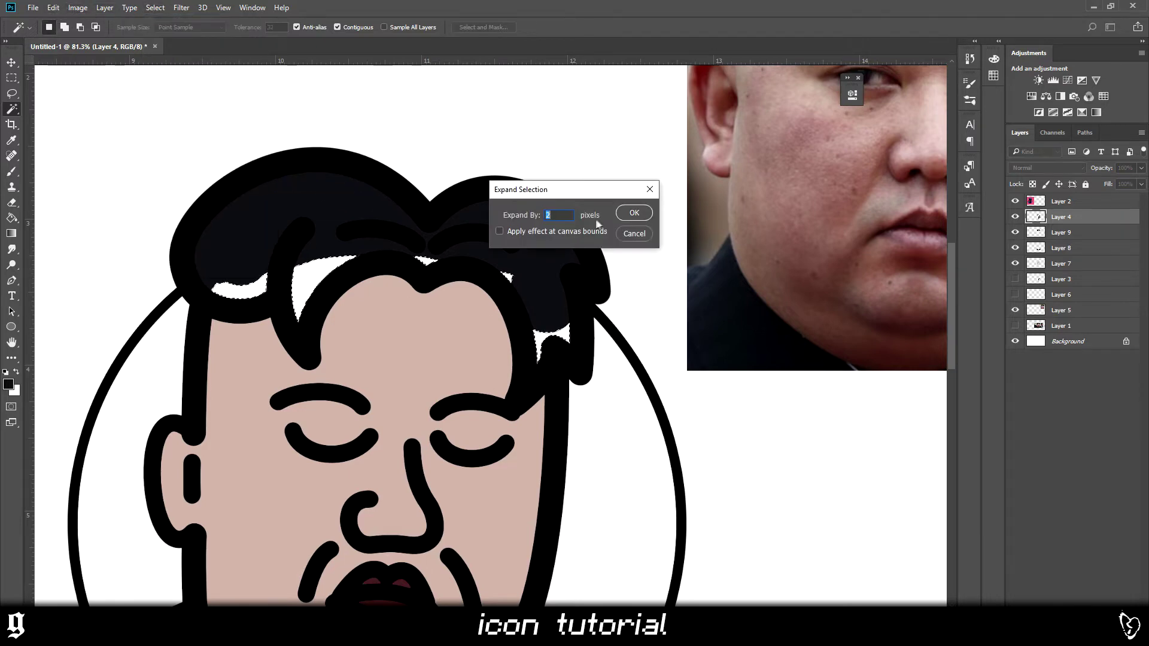
{"action": "left_click", "coordinate": [631, 213]}
{"action": "key", "text": "alt+BackSpace"}
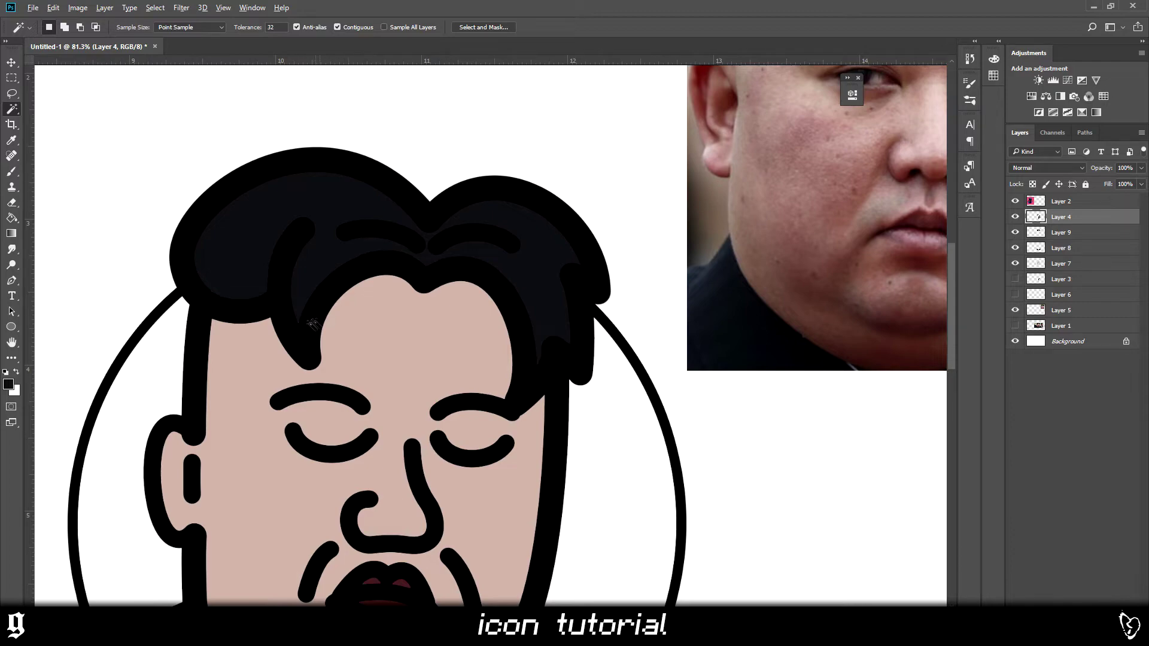
- Examine the shading and highlights on the reference icon's face and compare them with the portrait
{"action": "scroll", "coordinate": [312, 324], "scroll_direction": "down", "scroll_amount": 5}
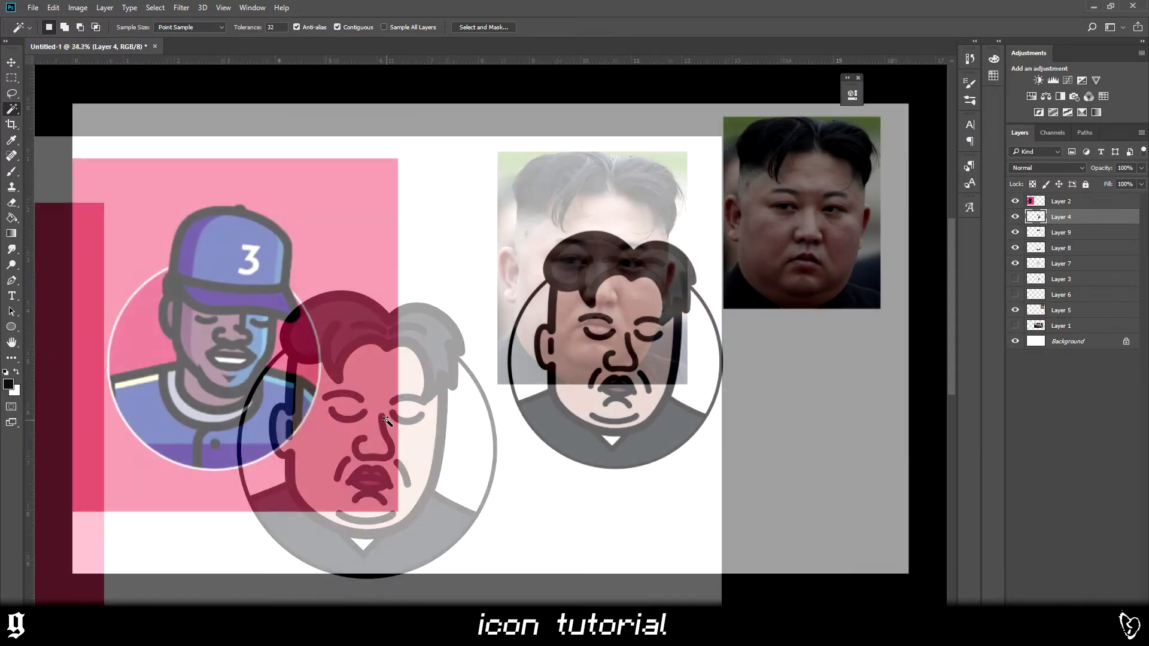
{"action": "scroll", "coordinate": [726, 431], "scroll_direction": "up", "scroll_amount": 3}
{"action": "key", "text": "v"}
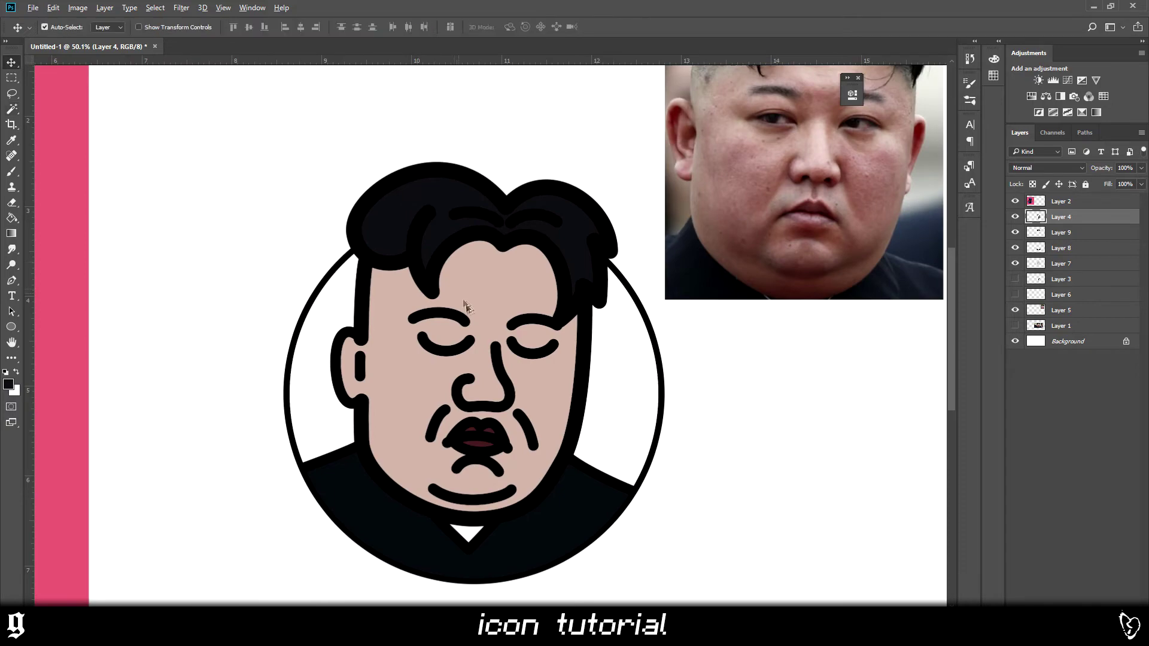
{"action": "scroll", "coordinate": [520, 360], "scroll_direction": "down", "scroll_amount": 2}
{"action": "key", "text": "b"}
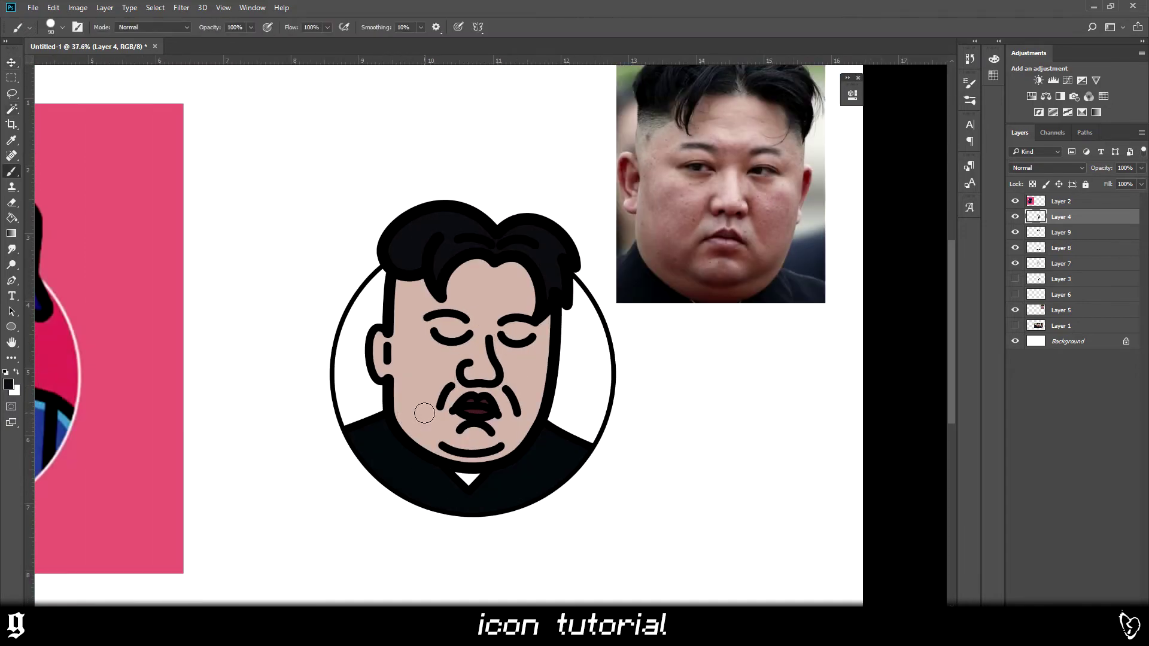
{"action": "left_click_drag", "start_coordinate": [480, 608], "coordinate": [335, 608]}
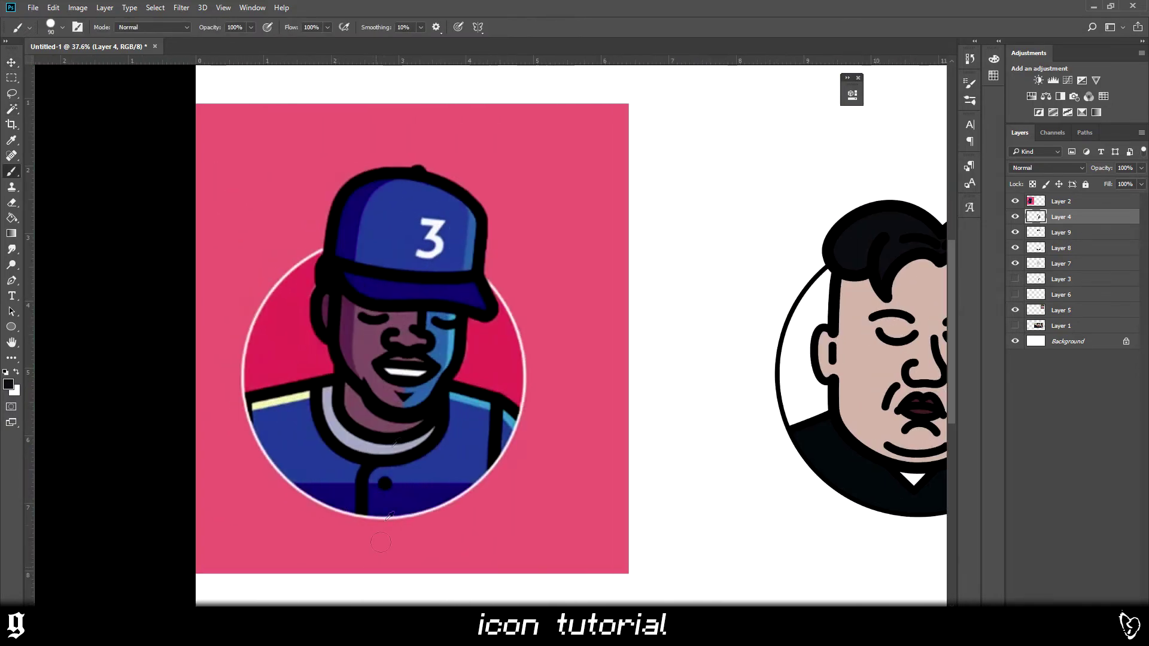
{"action": "scroll", "coordinate": [377, 325], "scroll_direction": "up", "scroll_amount": 4}
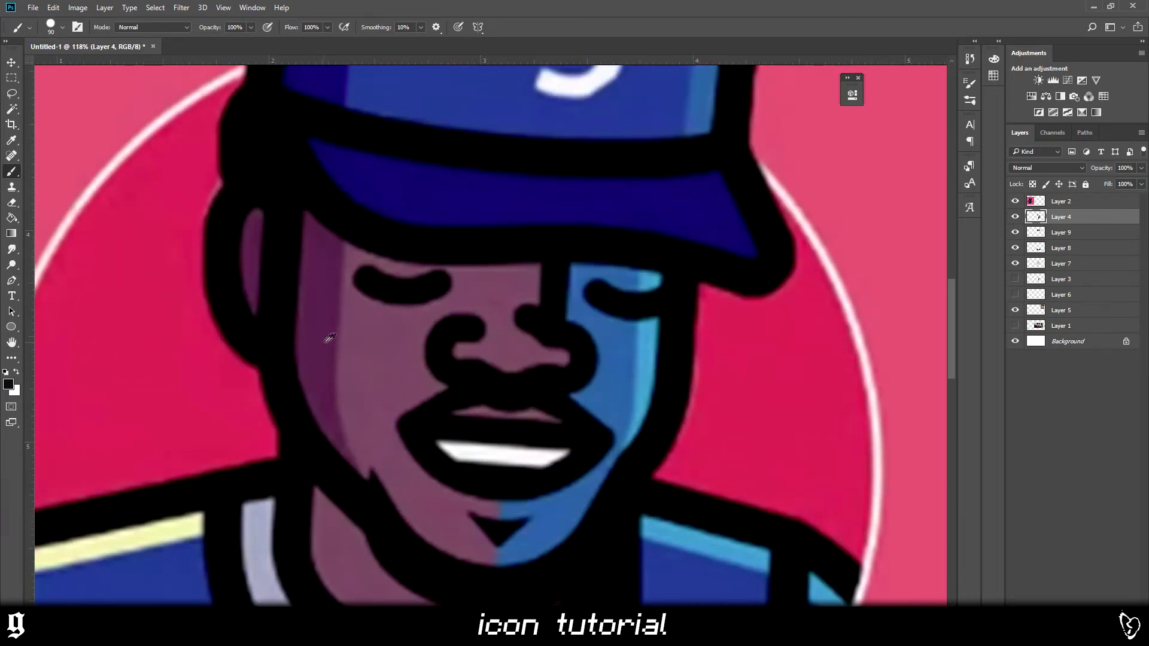
{"action": "scroll", "coordinate": [330, 338], "scroll_direction": "down", "scroll_amount": 4}
{"action": "scroll", "coordinate": [333, 328], "scroll_direction": "up", "scroll_amount": 4}
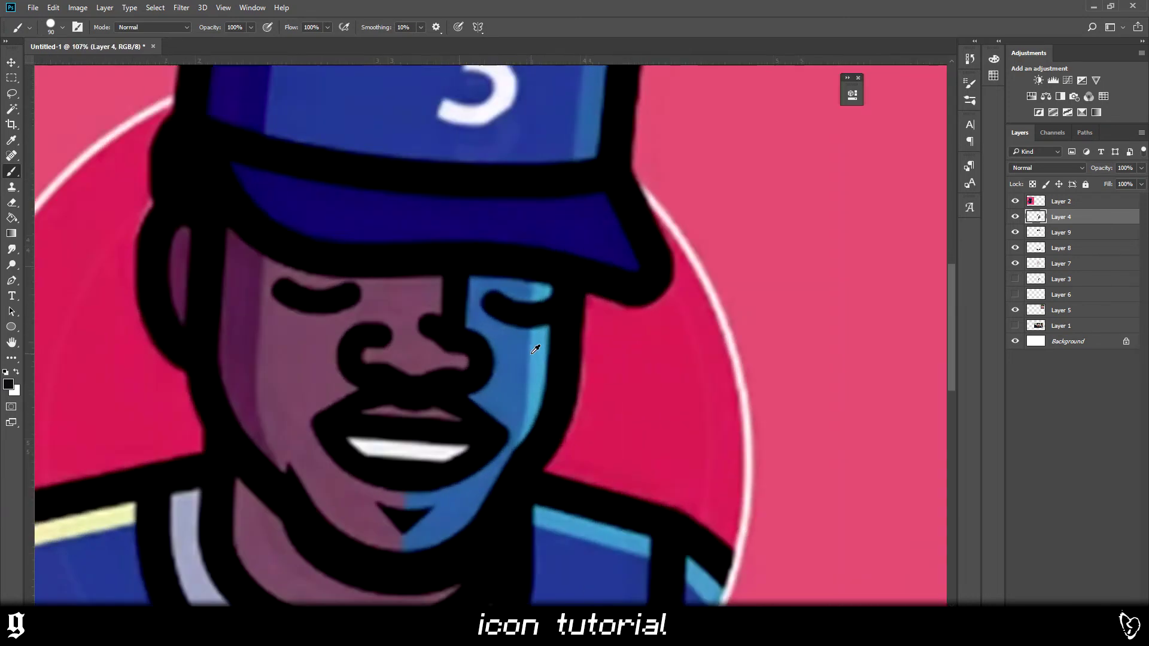
{"action": "scroll", "coordinate": [536, 349], "scroll_direction": "up", "scroll_amount": 3}
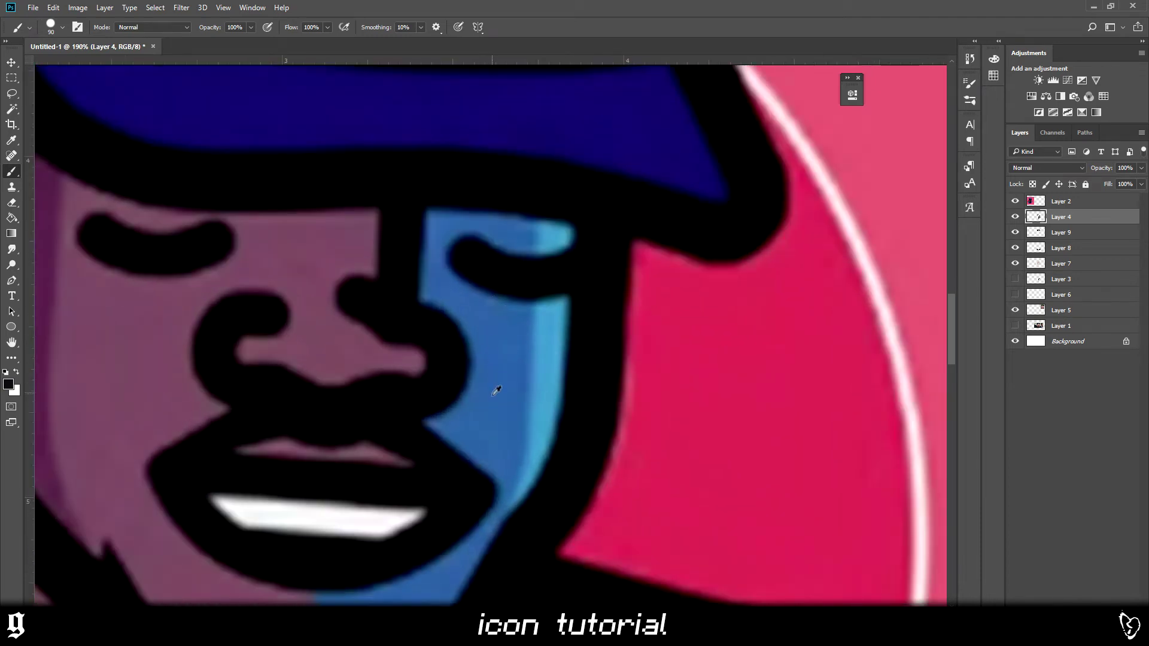
{"action": "scroll", "coordinate": [545, 328], "scroll_direction": "down", "scroll_amount": 5}
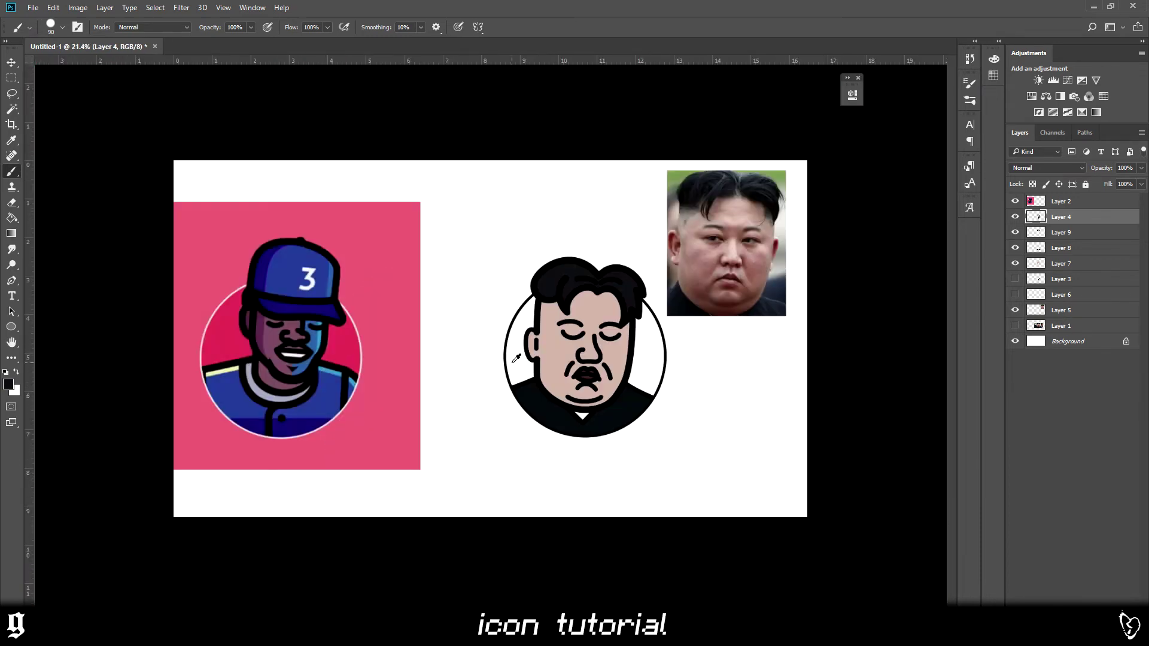
{"action": "scroll", "coordinate": [517, 359], "scroll_direction": "up", "scroll_amount": 3}
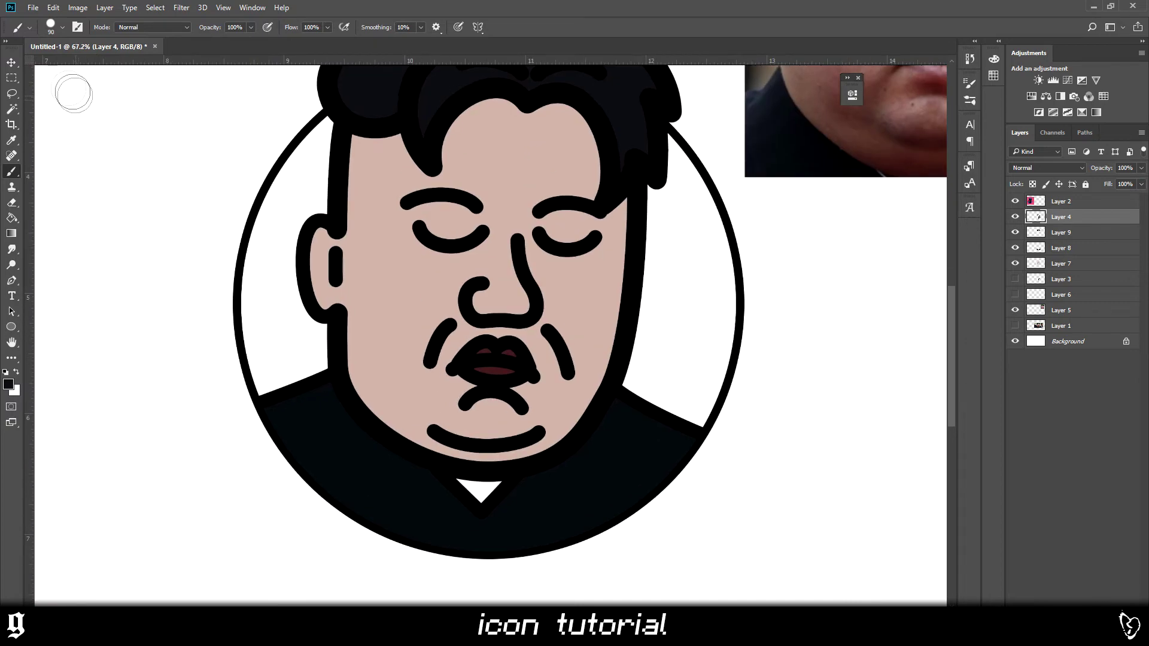
{"action": "key", "text": "v"}
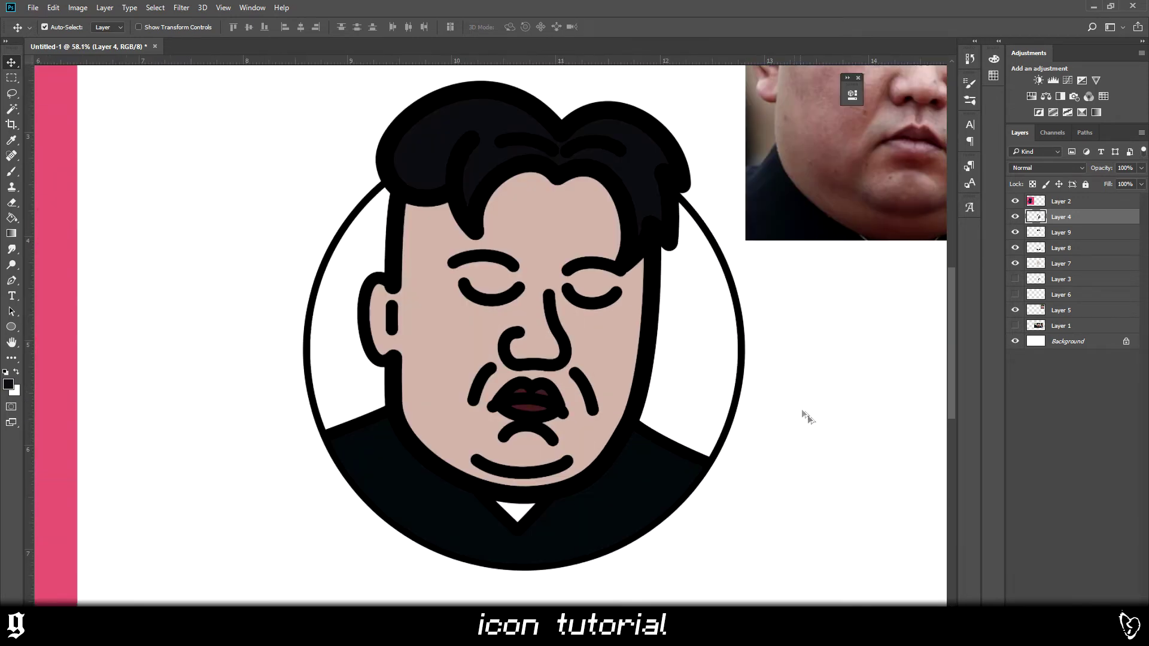
{"action": "key", "text": "b"}
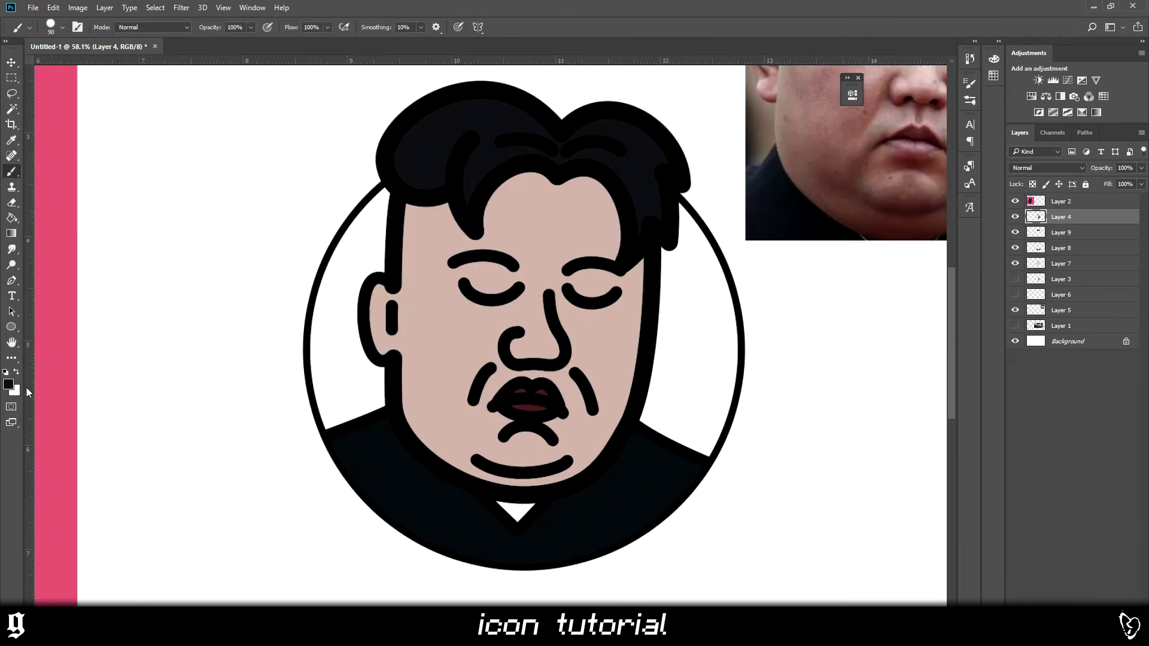
{"action": "left_click_drag", "start_coordinate": [436, 358], "coordinate": [436, 422]}
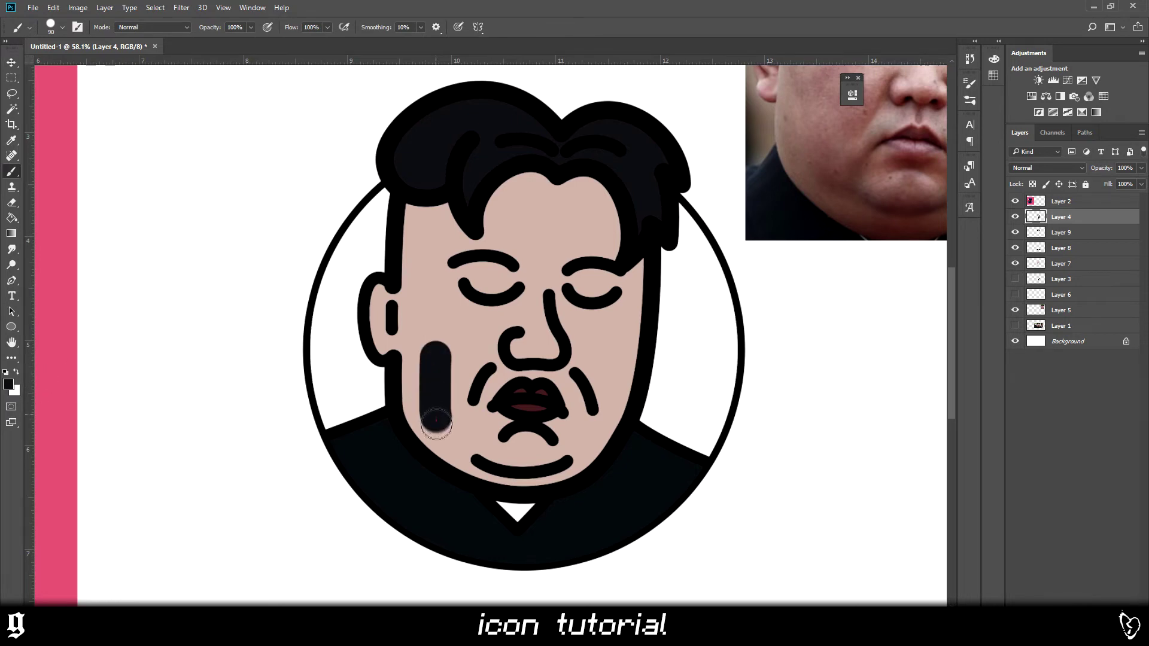
{"action": "key", "text": "ctrl+z"}
- Add a new layer above the skin colour on Layer 7 and clip it to that layer
{"action": "key", "text": "v"}
{"action": "left_click", "coordinate": [428, 345]}
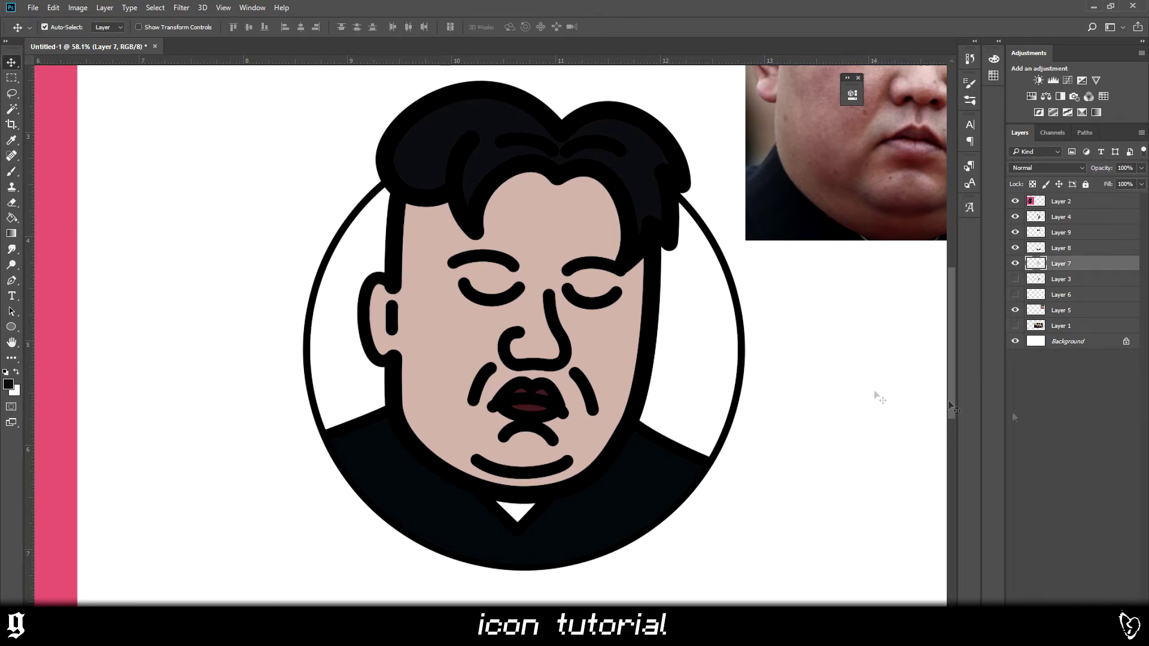
{"action": "key", "text": "ctrl+shift+alt+n"}
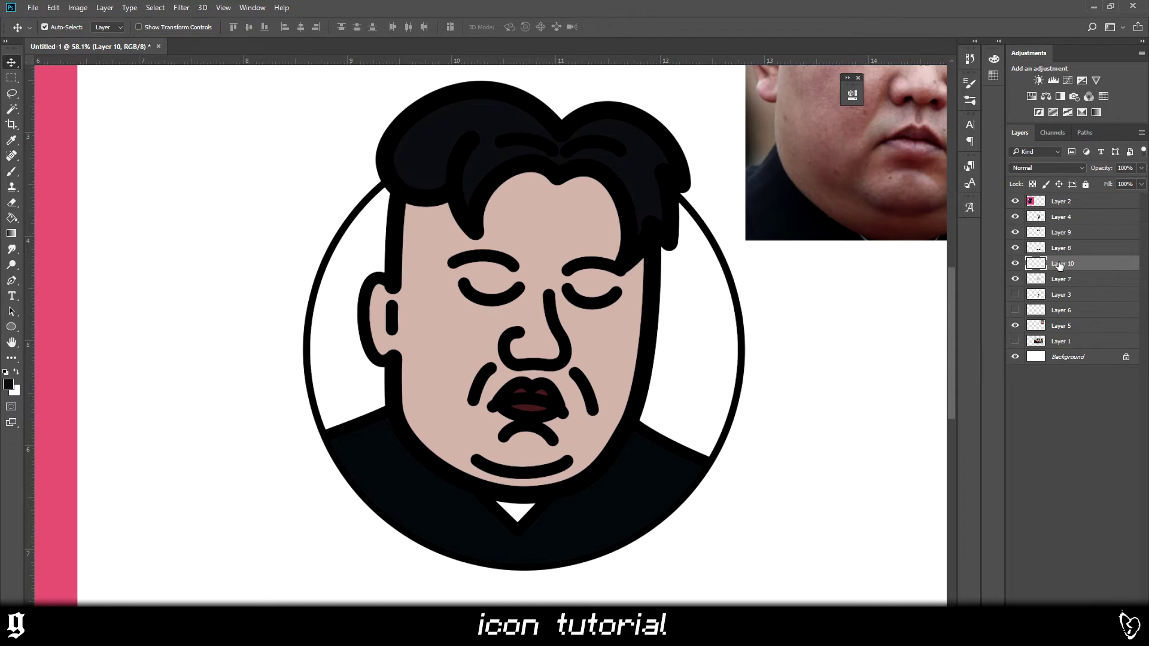
{"action": "right_click", "coordinate": [1059, 265]}
{"action": "left_click", "coordinate": [936, 296]}
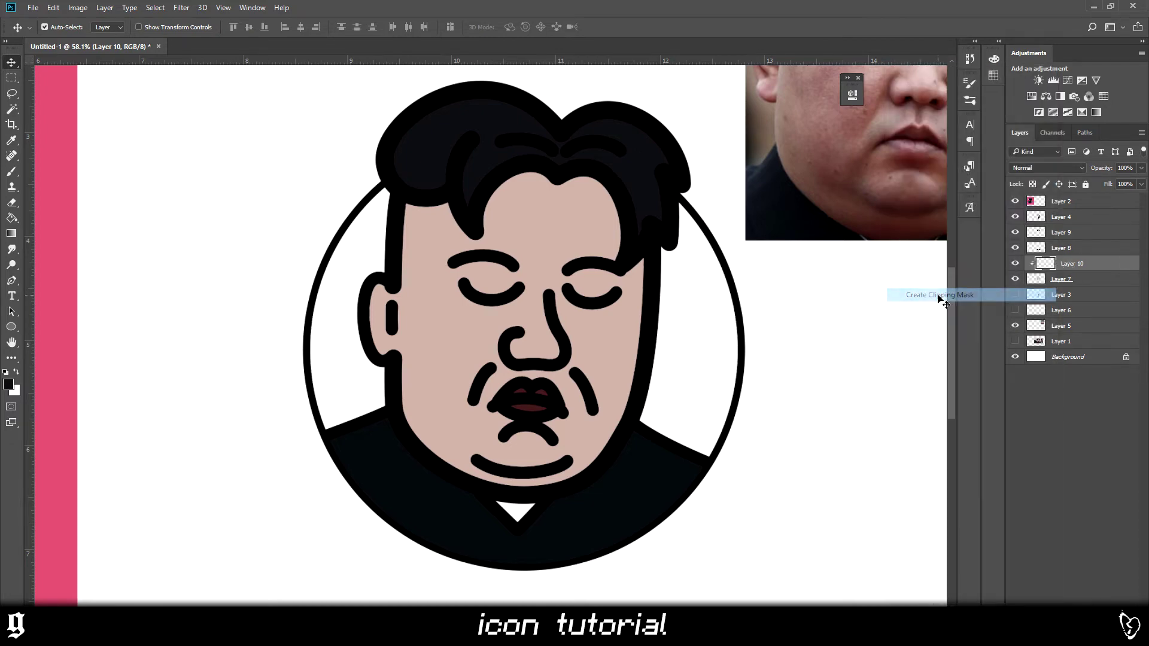
{"action": "key", "text": "b"}
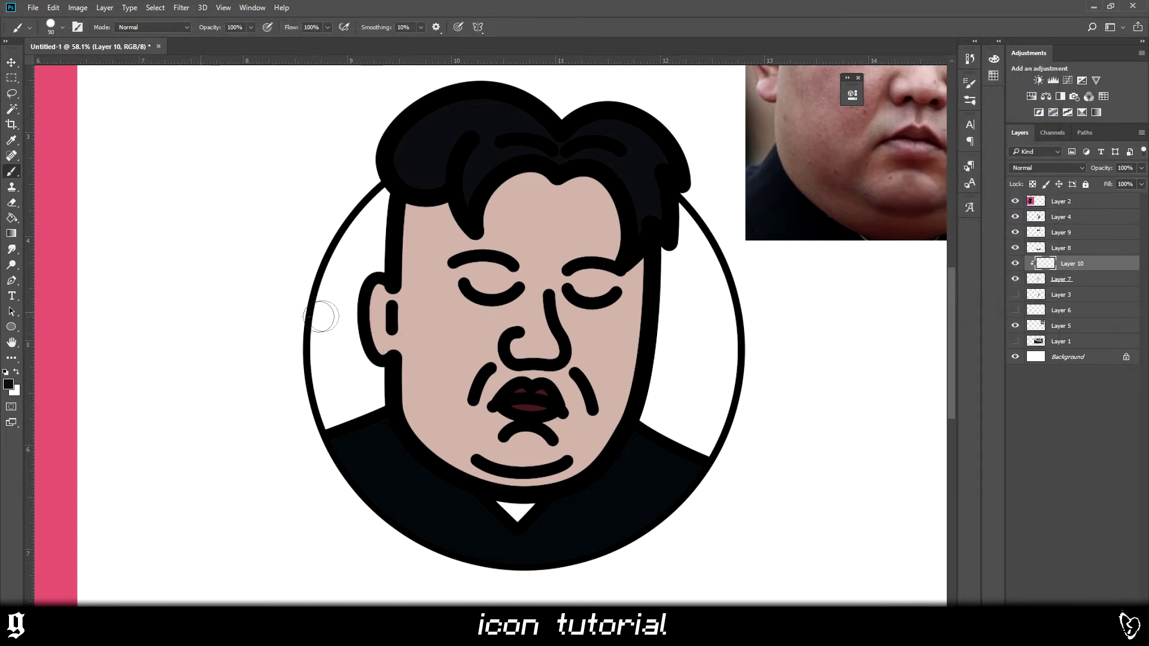
{"action": "left_click_drag", "start_coordinate": [384, 314], "coordinate": [862, 313]}
{"action": "key", "text": "ctrl+z"}
- Draw a closed Pen path for a shadow under the hairline, down the left side of the face and around the ear
{"action": "left_click", "coordinate": [12, 281]}
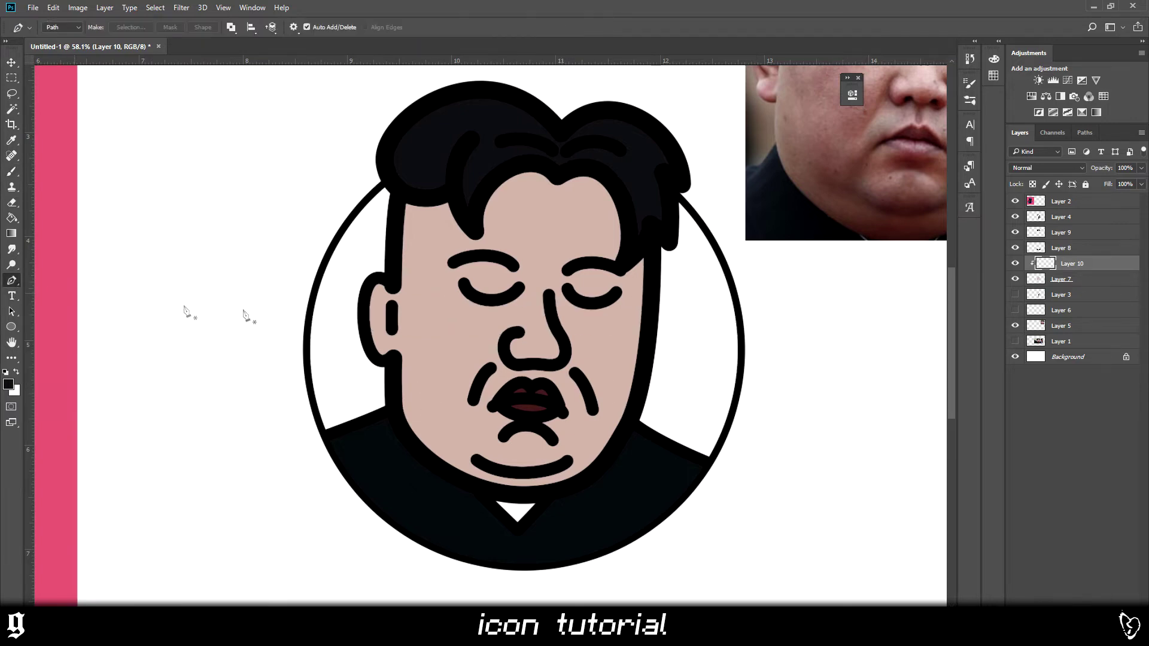
{"action": "scroll", "coordinate": [653, 389], "scroll_direction": "down", "scroll_amount": 4}
{"action": "scroll", "coordinate": [652, 398], "scroll_direction": "up", "scroll_amount": 5}
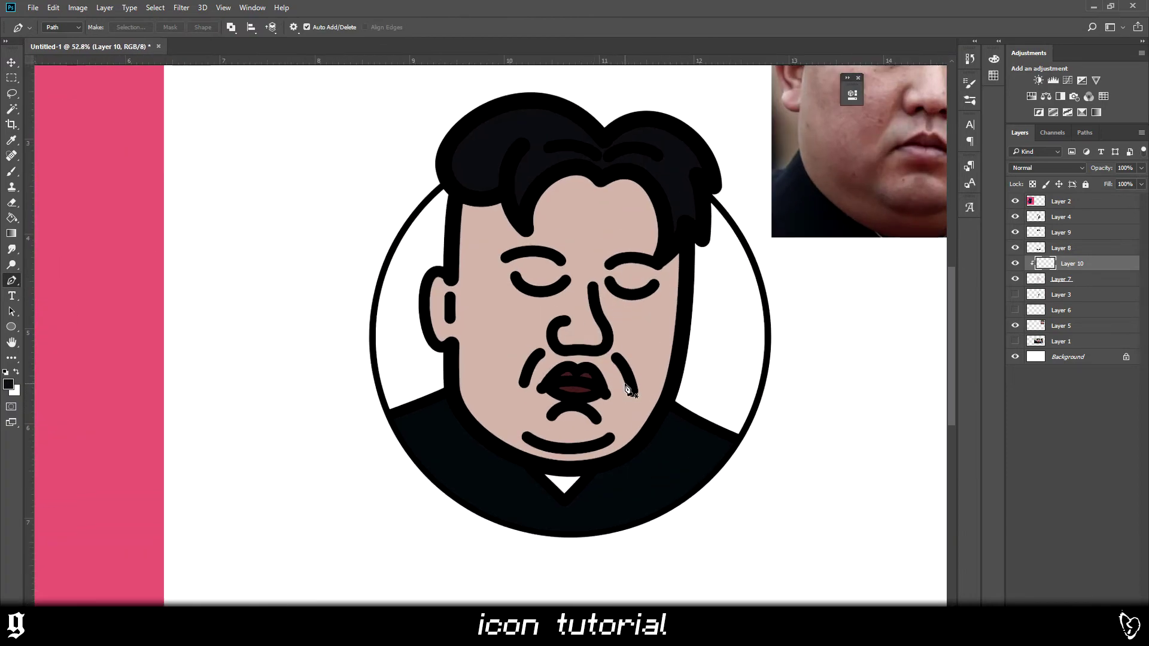
{"action": "scroll", "coordinate": [668, 281], "scroll_direction": "up", "scroll_amount": 1}
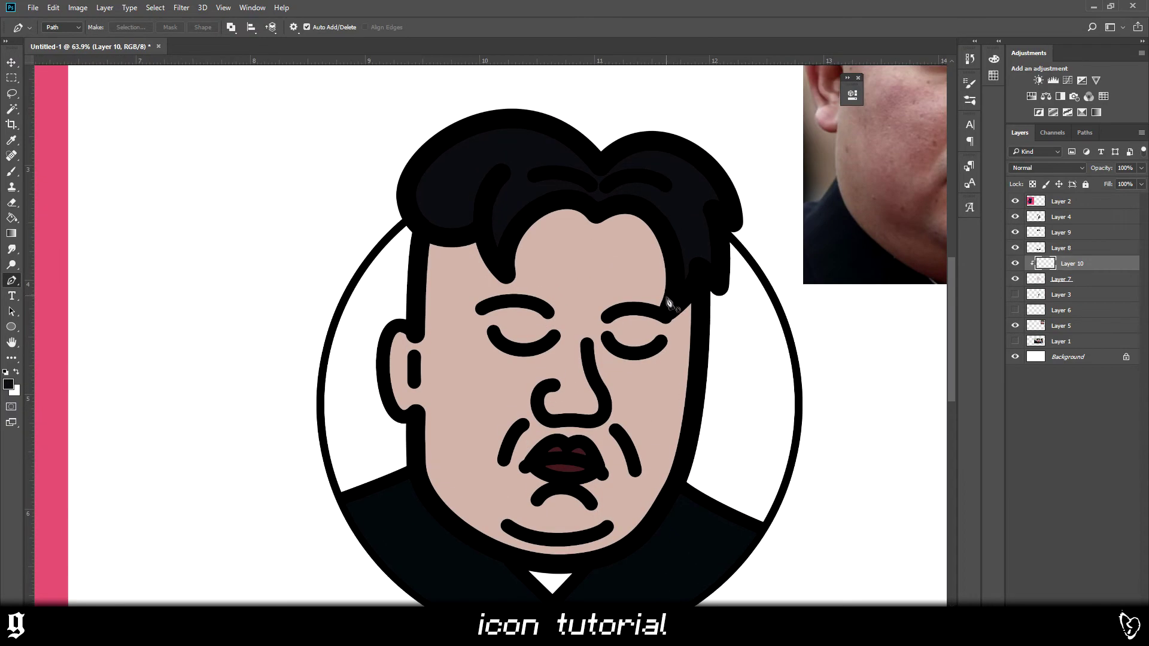
{"action": "left_click", "coordinate": [676, 249]}
{"action": "left_click_drag", "start_coordinate": [514, 300], "coordinate": [490, 286]}
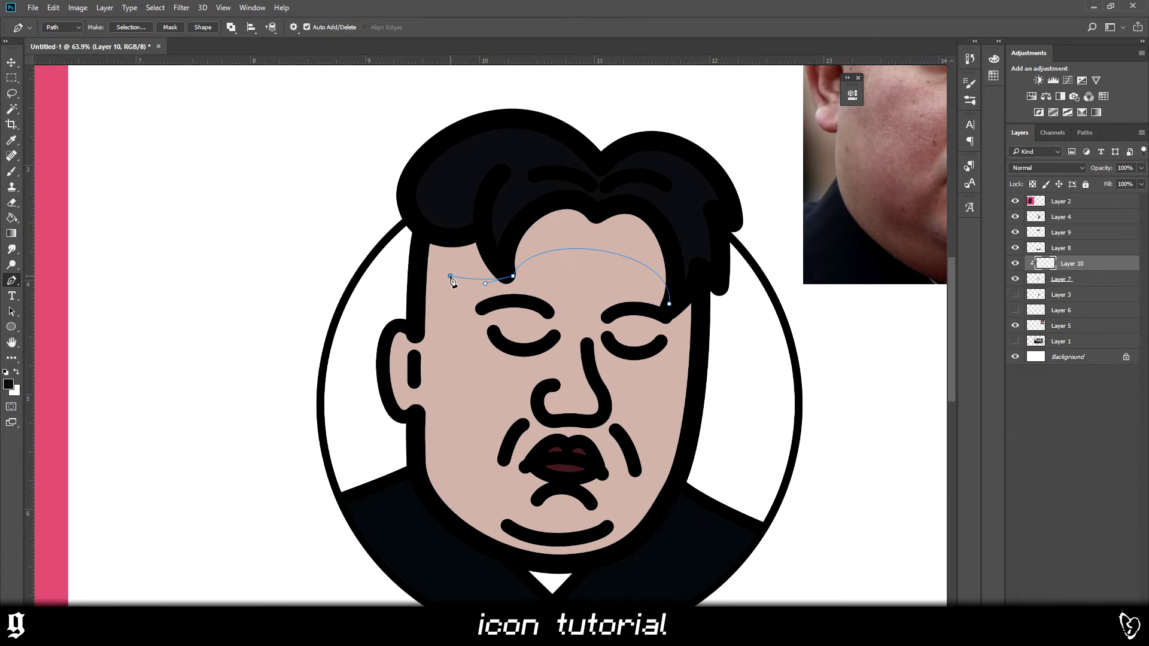
{"action": "left_click_drag", "start_coordinate": [441, 328], "coordinate": [449, 432]}
{"action": "left_click_drag", "start_coordinate": [459, 524], "coordinate": [467, 543]}
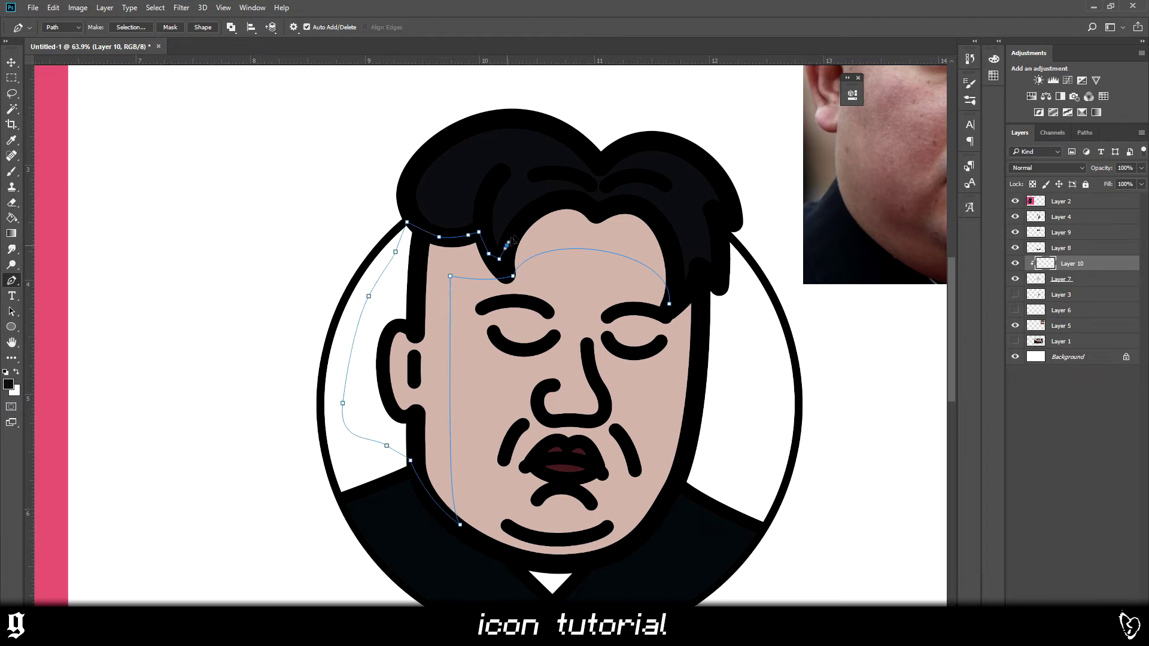
{"action": "left_click_drag", "start_coordinate": [599, 217], "coordinate": [637, 179]}
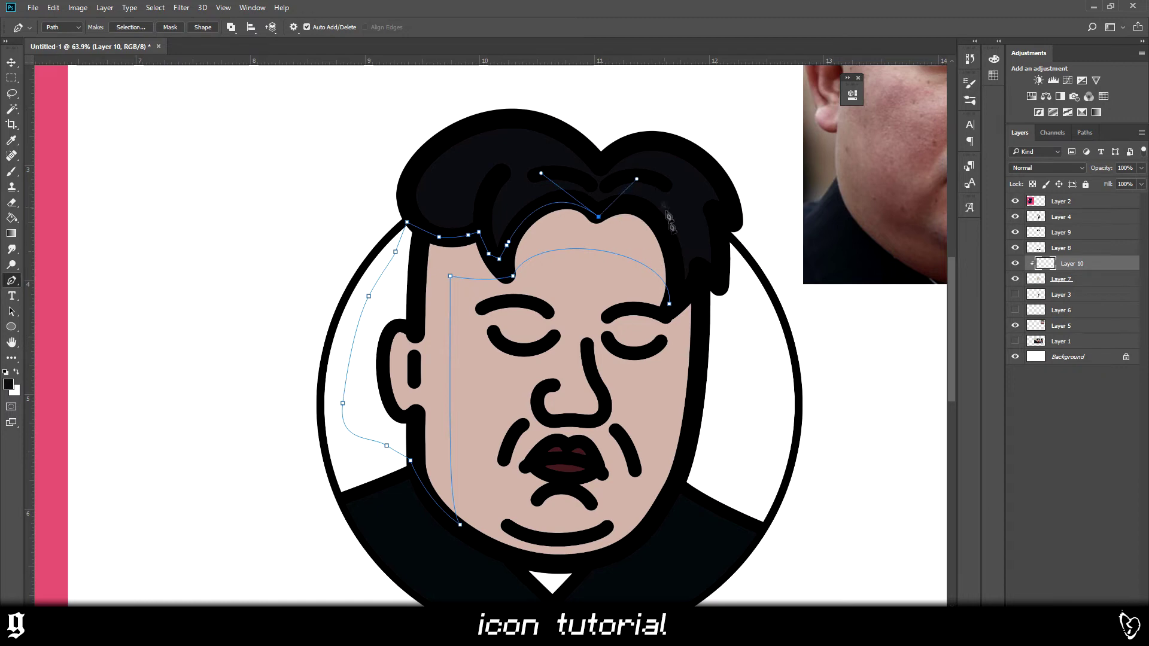
{"action": "left_click", "coordinate": [669, 303]}
- Convert the shadow path to a selection, paint it near-black on the clipped Layer 10, and deselect it
{"action": "right_click", "coordinate": [544, 278]}
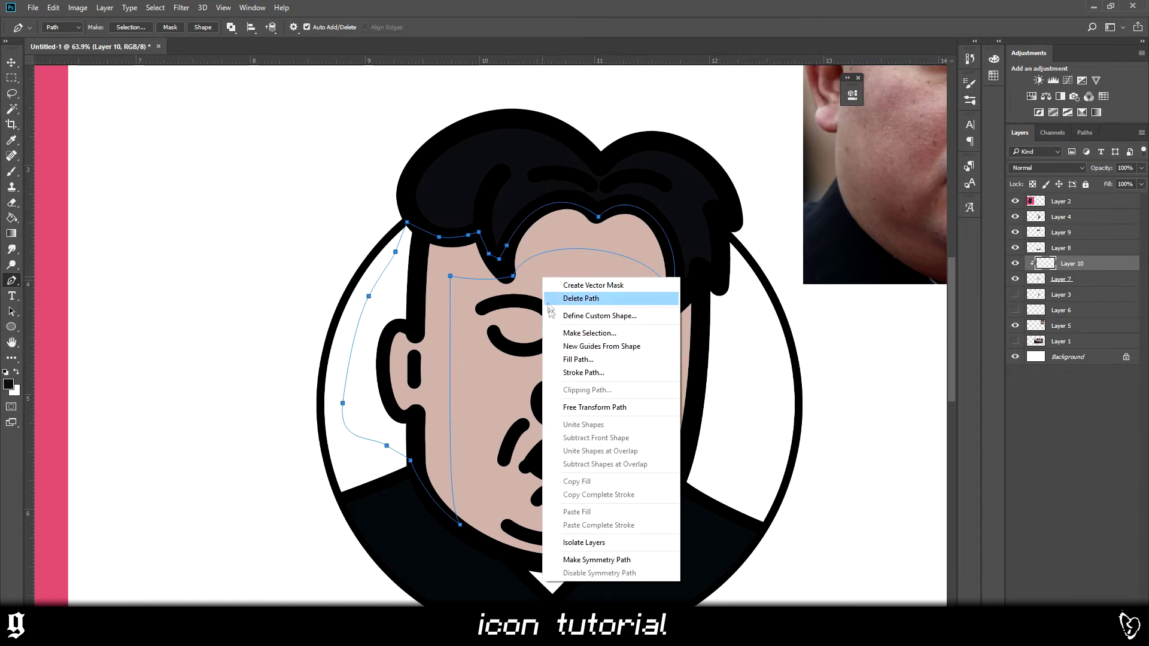
{"action": "left_click", "coordinate": [575, 333]}
{"action": "key", "text": "Return"}
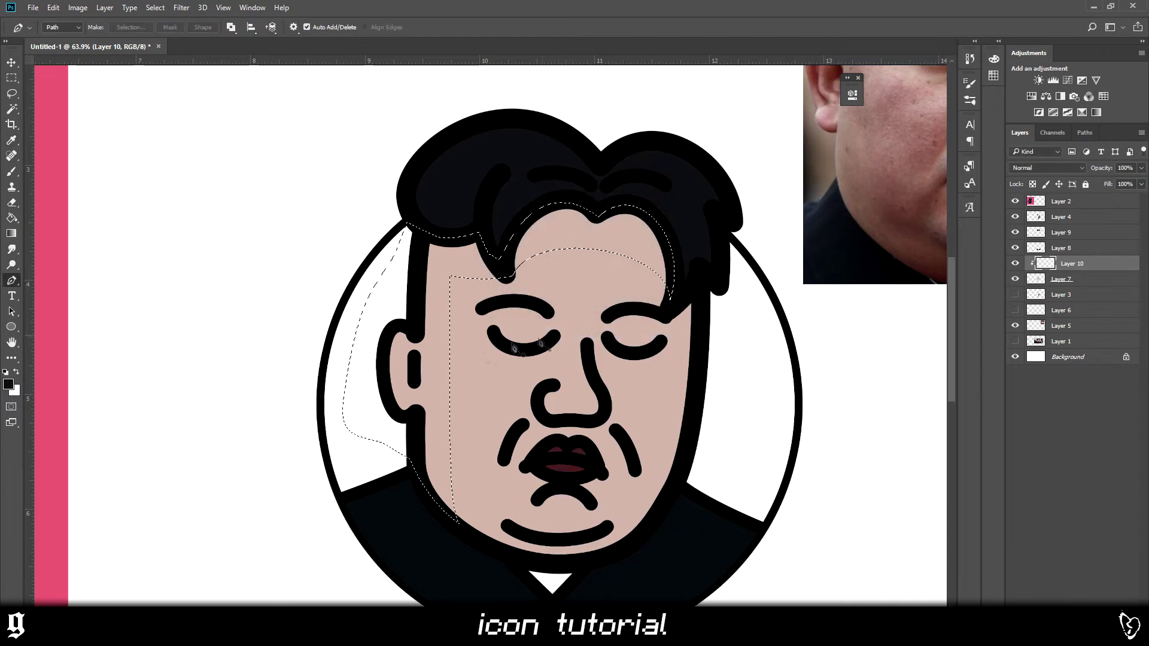
{"action": "key", "text": "b"}
{"action": "mouse_move", "coordinate": [443, 469]}
{"action": "left_mouse_down"}
{"action": "mouse_move", "coordinate": [413, 337]}
{"action": "mouse_move", "coordinate": [598, 234]}
{"action": "left_mouse_up"}
{"action": "key", "text": "ctrl+d"}
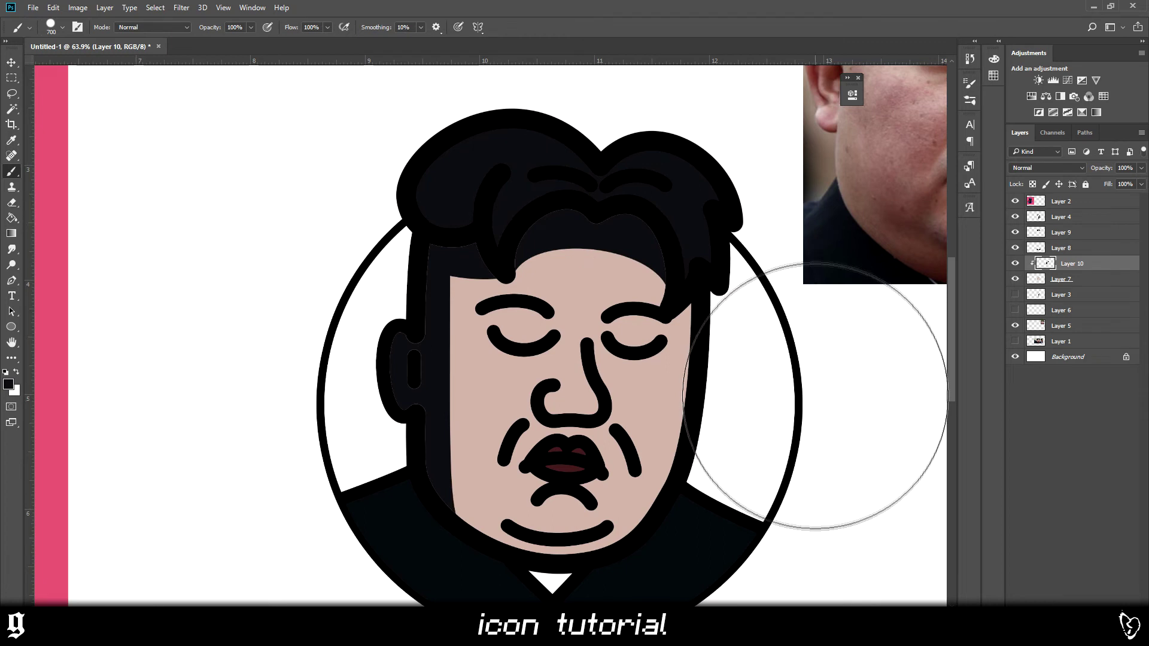
- Lower the opacity of the face shadow on Layer 10 to 17%
{"action": "mouse_move", "coordinate": [1140, 168]}
{"action": "left_mouse_down"}
{"action": "mouse_move", "coordinate": [1126, 182]}
{"action": "mouse_move", "coordinate": [1094, 181]}
{"action": "left_mouse_up"}
{"action": "scroll", "coordinate": [696, 270], "scroll_direction": "down", "scroll_amount": 5}
{"action": "scroll", "coordinate": [558, 305], "scroll_direction": "up", "scroll_amount": 3}
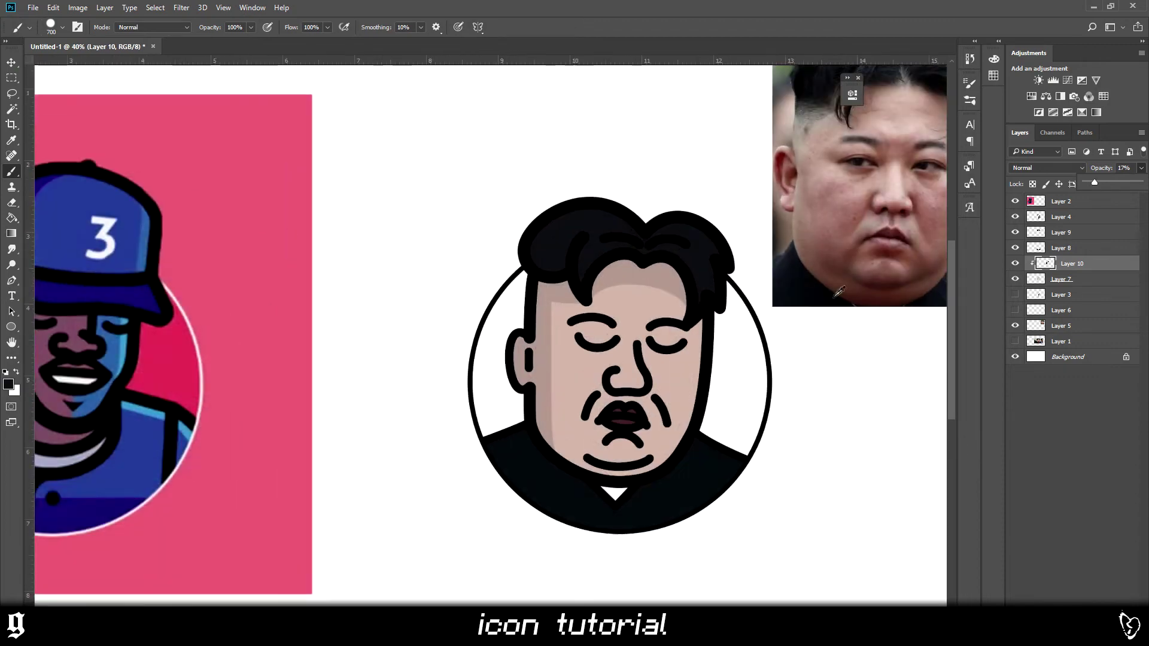
{"action": "key", "text": "p"}
{"action": "scroll", "coordinate": [470, 423], "scroll_direction": "down", "scroll_amount": 3}
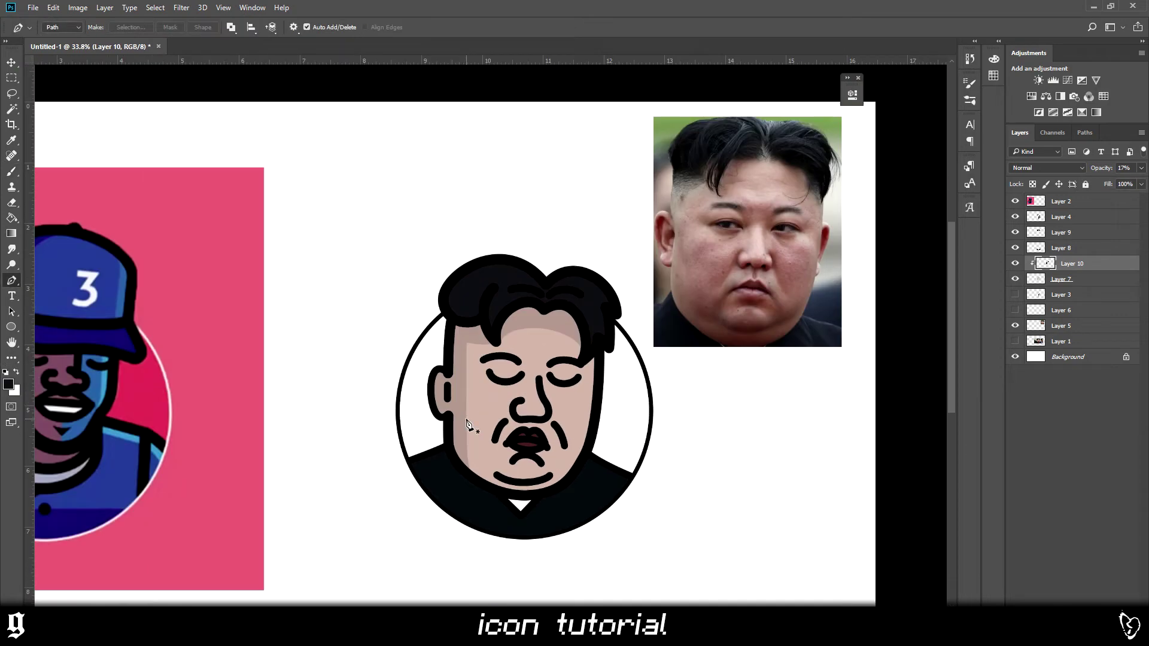
{"action": "scroll", "coordinate": [579, 448], "scroll_direction": "up", "scroll_amount": 4}
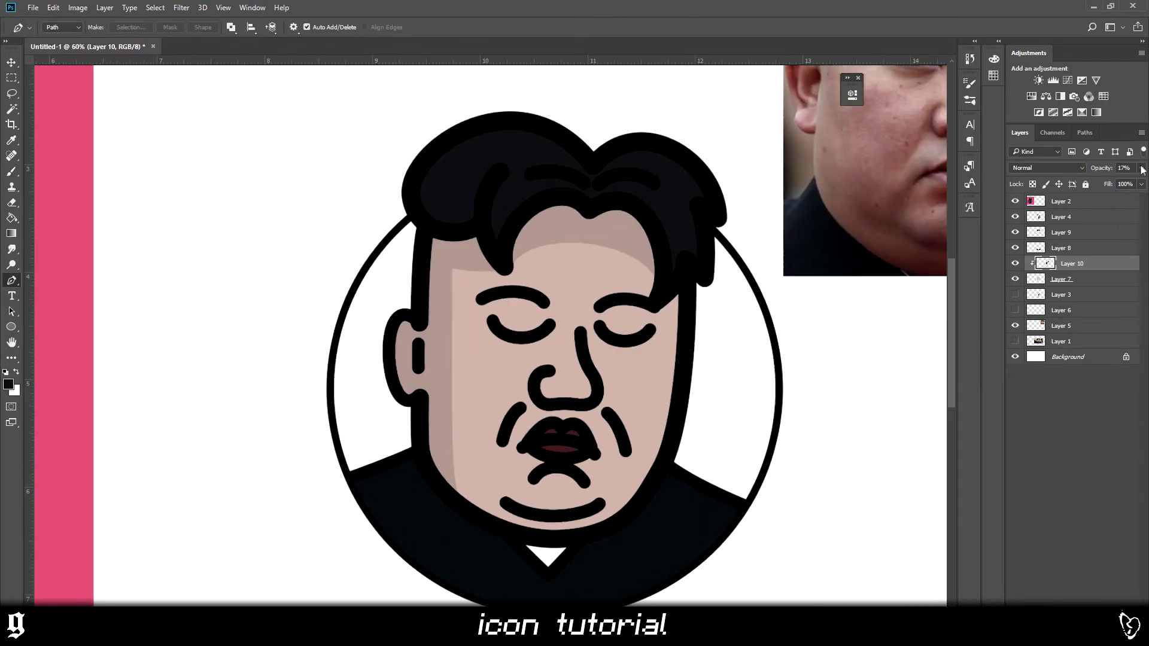
- Restore the face shadow's opacity on Layer 10 to 100% and add a Color Overlay effect to the layer
{"action": "left_click", "coordinate": [1142, 170]}
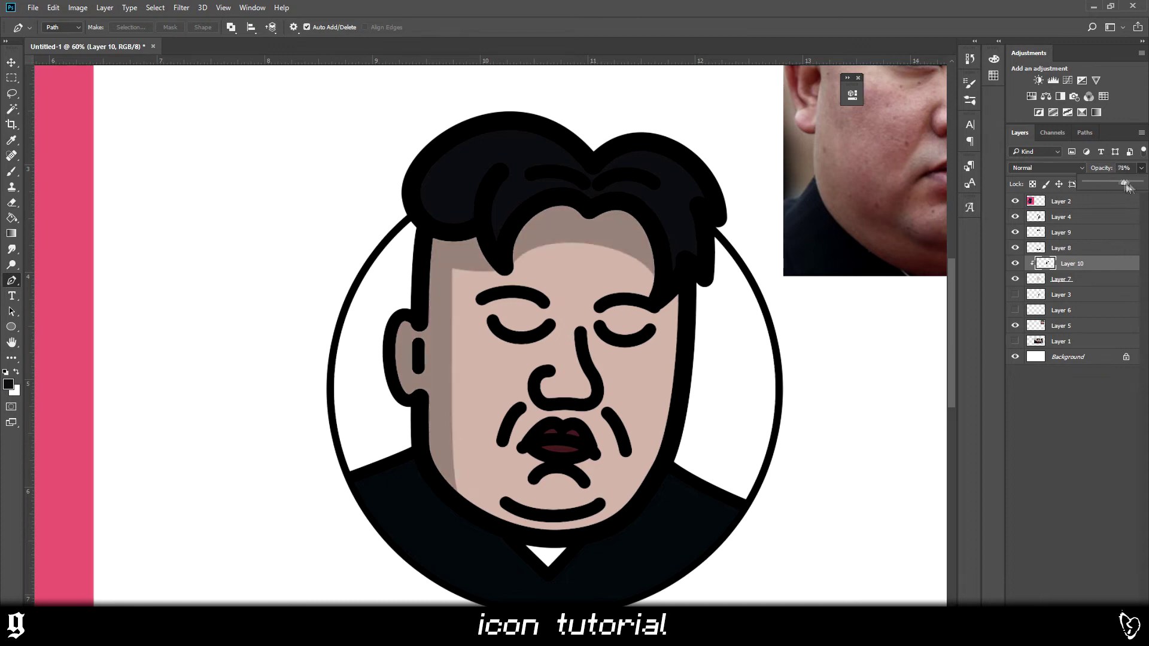
{"action": "left_click_drag", "start_coordinate": [1101, 183], "coordinate": [1140, 182]}
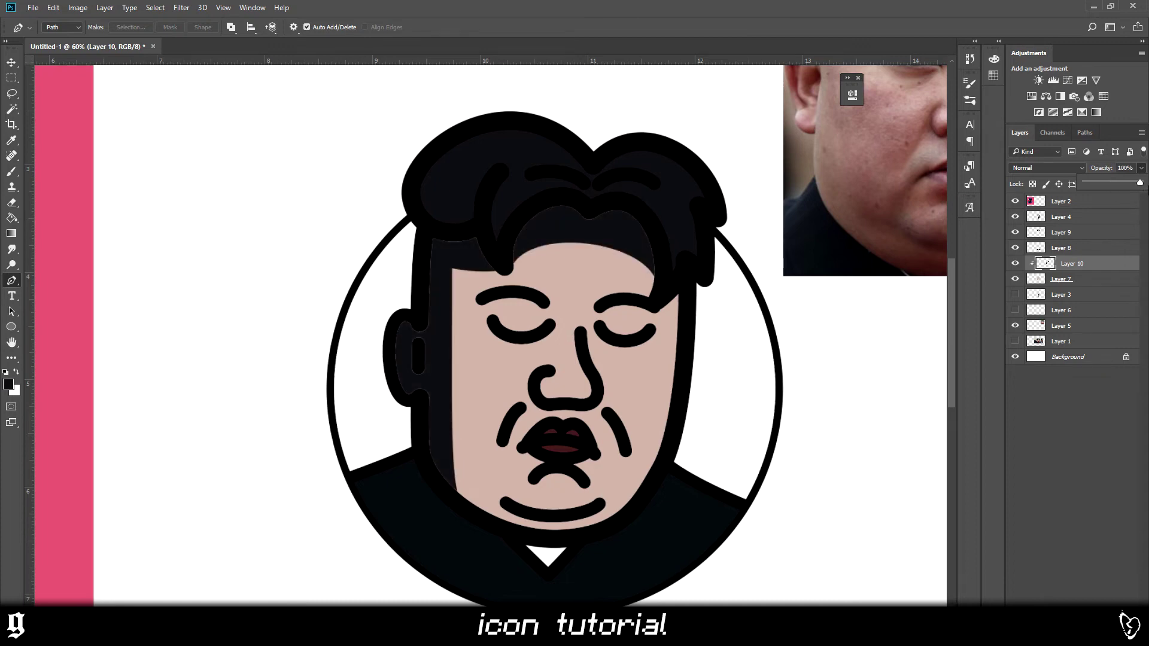
{"action": "right_click", "coordinate": [1081, 266]}
{"action": "left_click", "coordinate": [962, 73]}
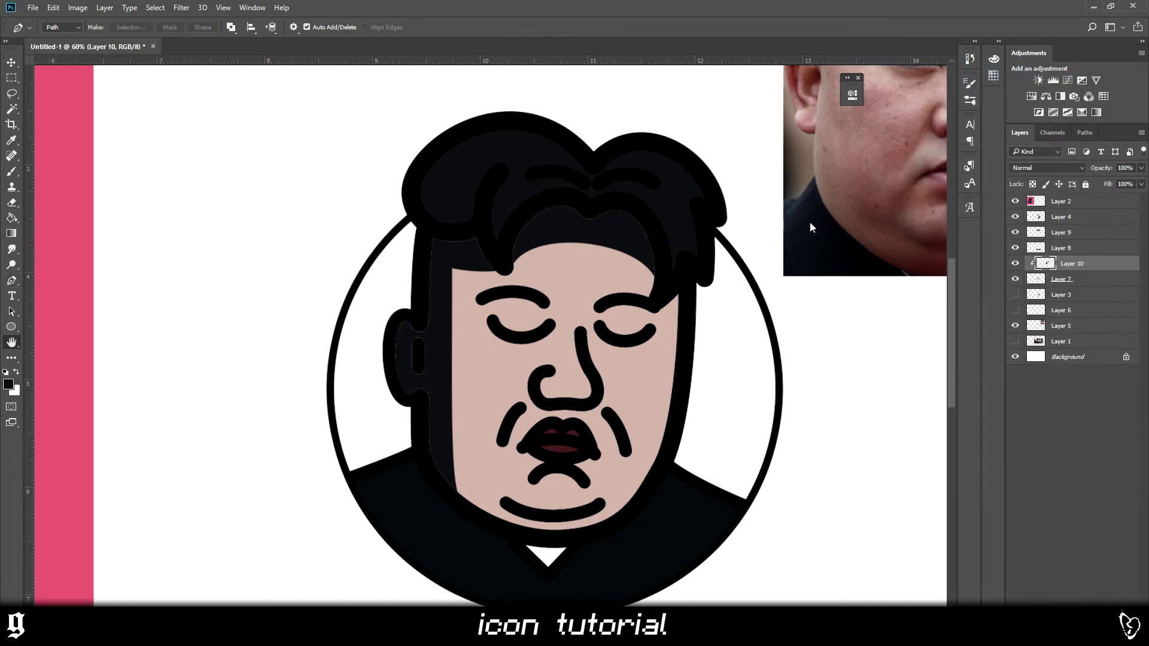
{"action": "left_click", "coordinate": [703, 266]}
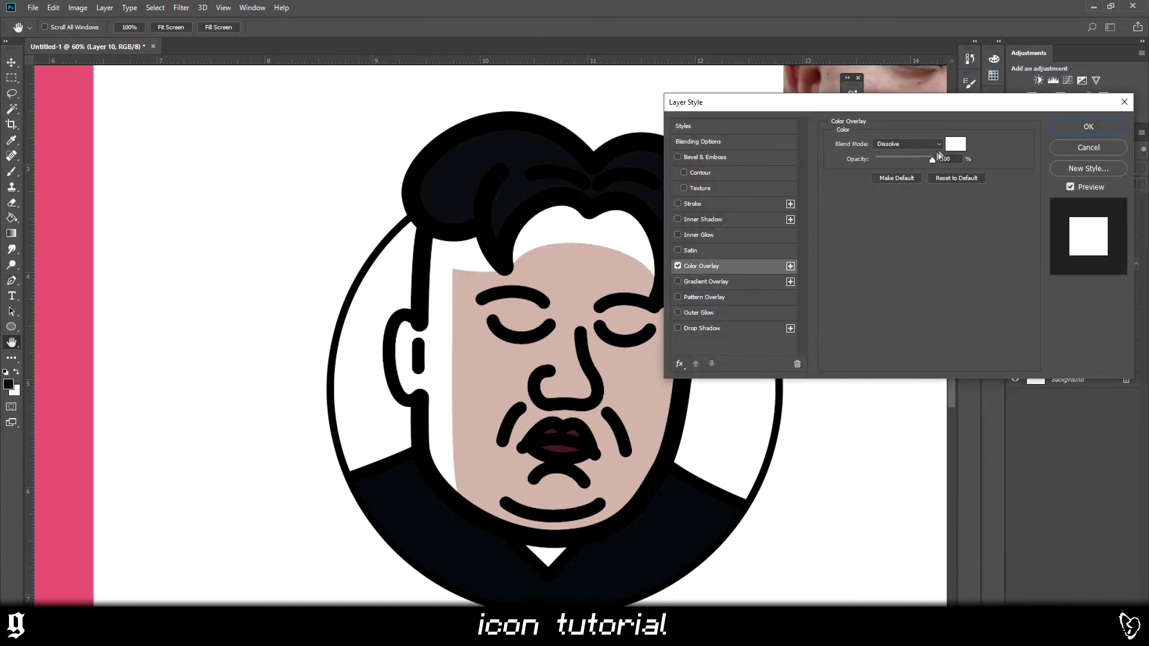
- Set the overlay colour to a darker shade of the sampled face skin tone, around #b09082, and apply it
{"action": "left_click", "coordinate": [956, 144]}
{"action": "left_click", "coordinate": [469, 376]}
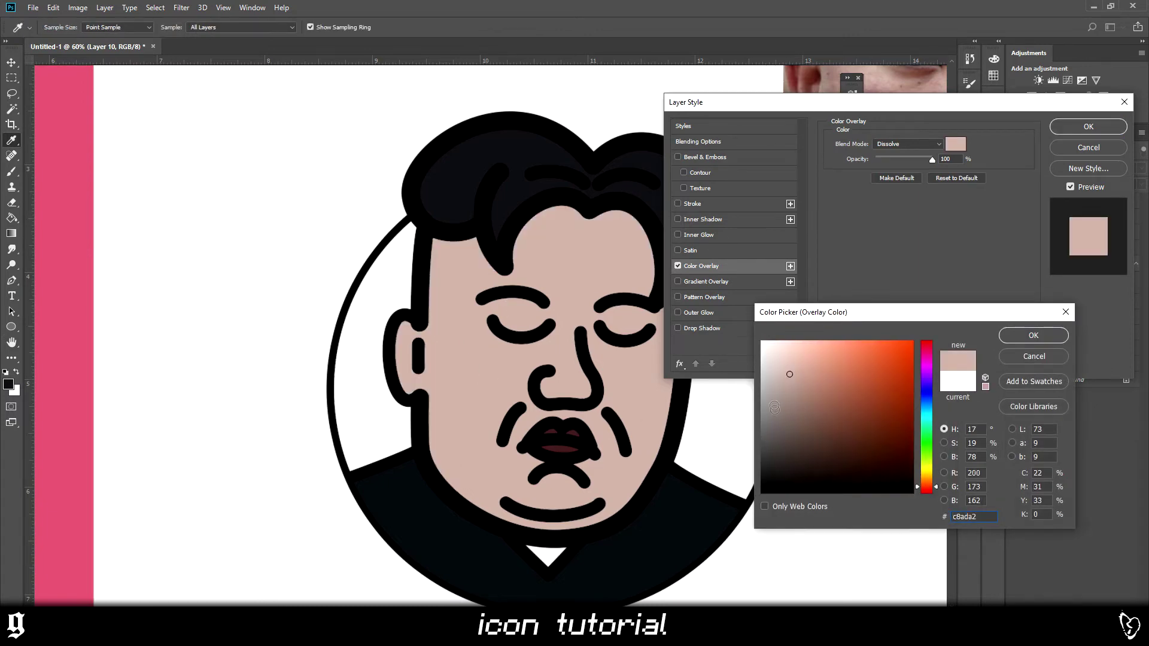
{"action": "left_click", "coordinate": [797, 394]}
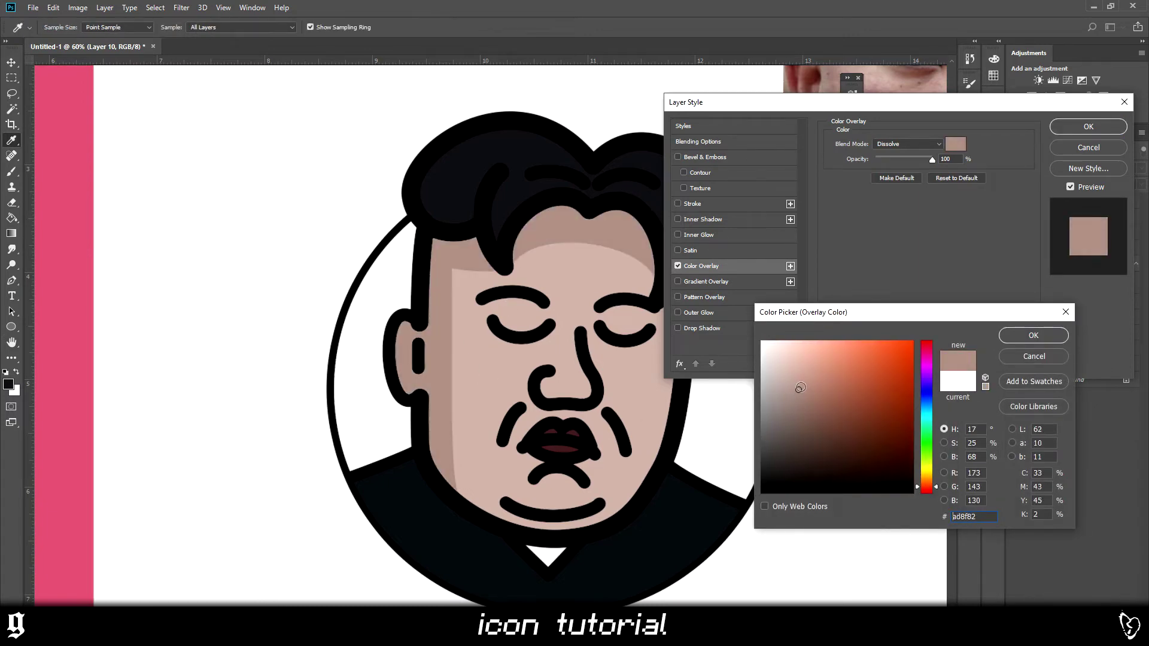
{"action": "left_click", "coordinate": [559, 390]}
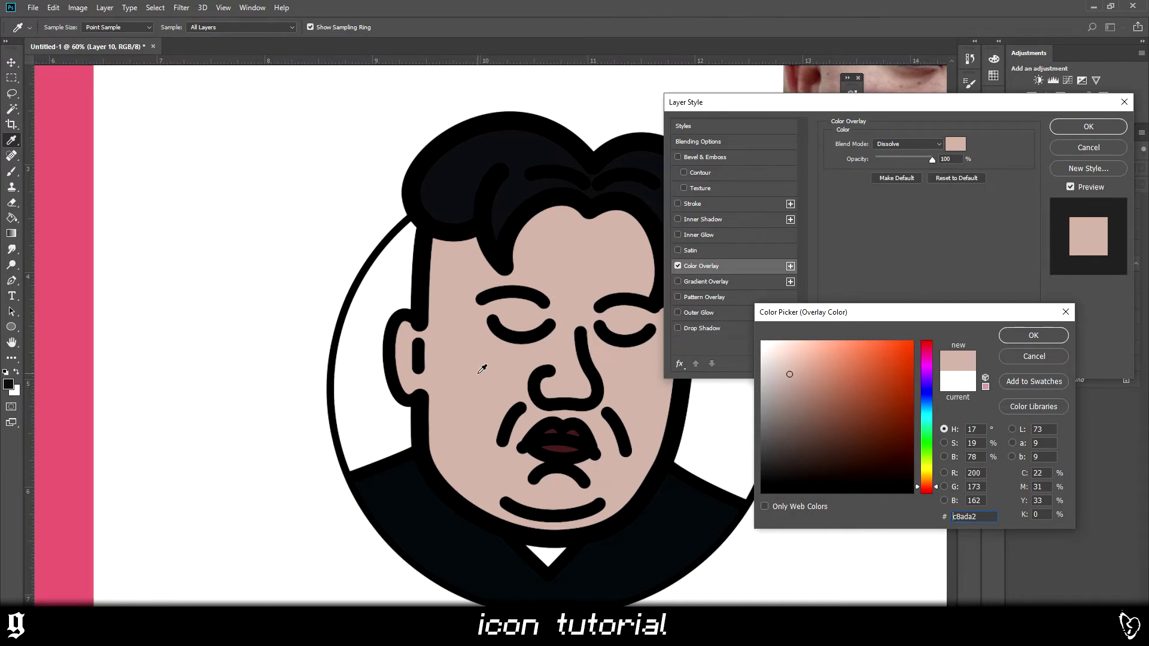
{"action": "left_click", "coordinate": [797, 386]}
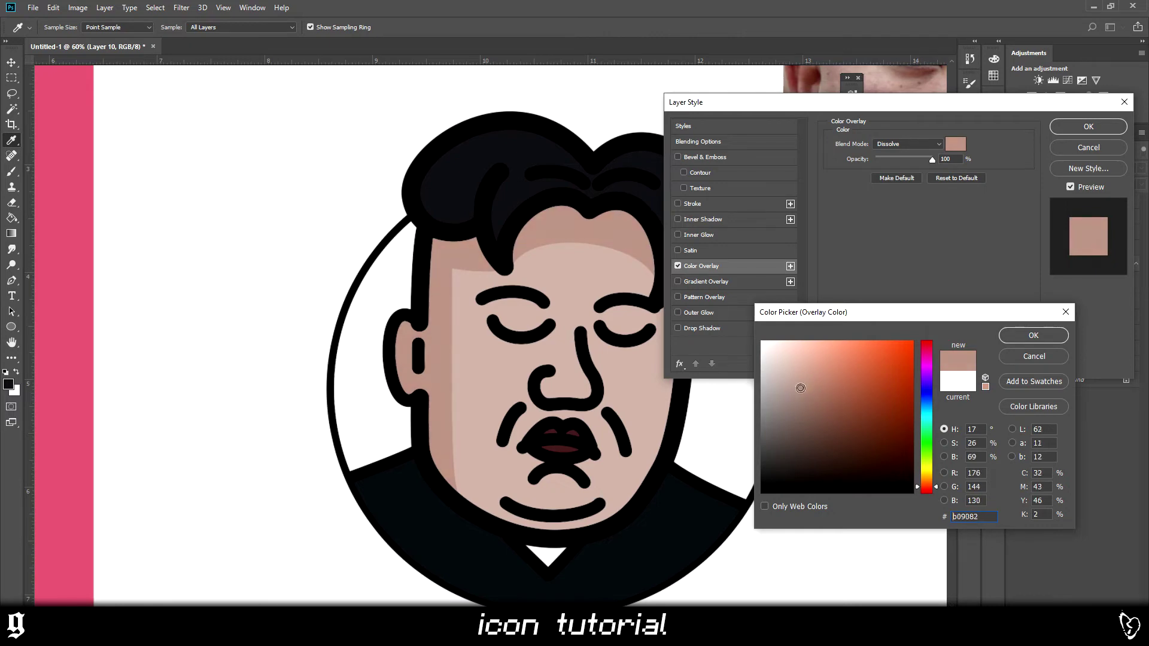
{"action": "left_click", "coordinate": [802, 389]}
{"action": "left_click", "coordinate": [1019, 336]}
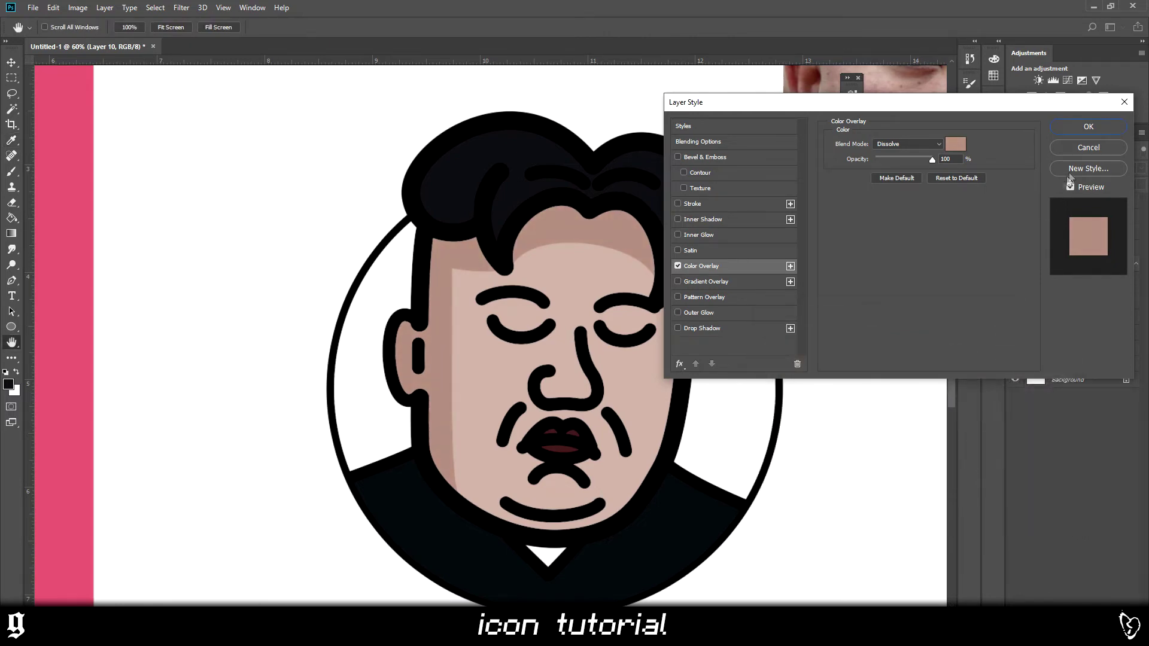
- Outline the inner edge of the side shadow with a curved Pen path, convert it to a selection, delete that strip and deselect
{"action": "left_click", "coordinate": [453, 269]}
{"action": "left_click_drag", "start_coordinate": [455, 496], "coordinate": [461, 509]}
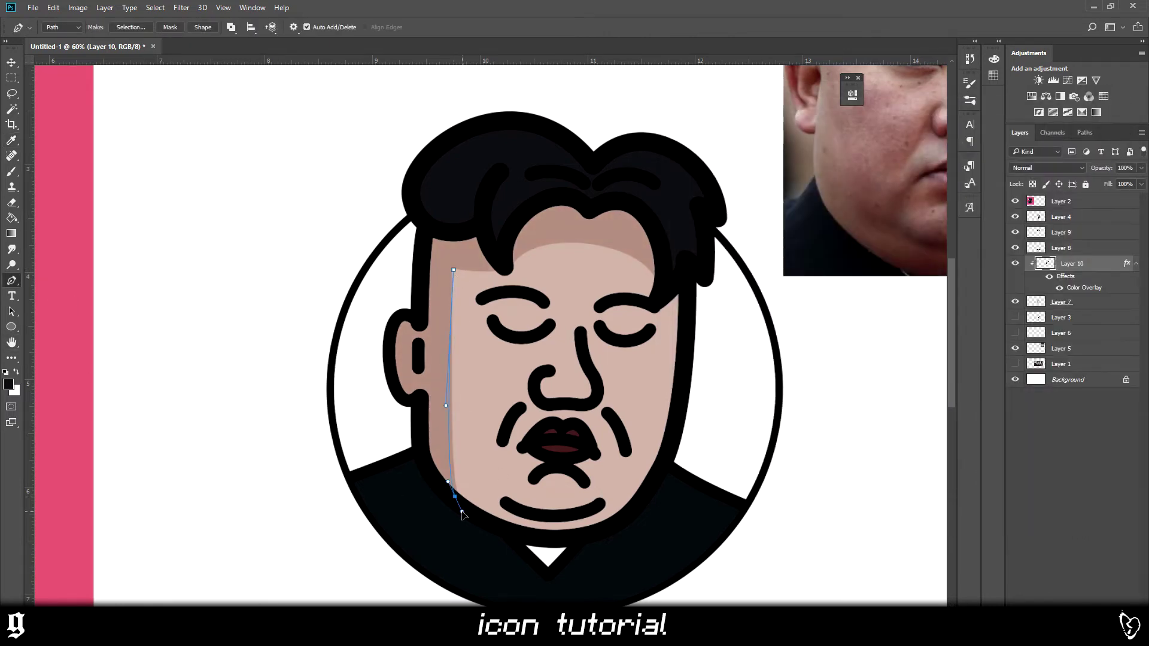
{"action": "left_click", "coordinate": [470, 510]}
{"action": "left_click_drag", "start_coordinate": [488, 422], "coordinate": [486, 395]}
{"action": "left_click_drag", "start_coordinate": [474, 345], "coordinate": [472, 334]}
{"action": "right_click", "coordinate": [470, 324]}
{"action": "right_click", "coordinate": [503, 302]}
{"action": "left_click", "coordinate": [539, 356]}
{"action": "key", "text": "Return"}
{"action": "key", "text": "Delete"}
{"action": "key", "text": "ctrl+d"}
{"action": "key", "text": "ctrl+h"}
- Draw a rounded Pen path around the mouth from under the nose and paint the enclosed area as shadow on Layer 10
{"action": "scroll", "coordinate": [460, 353], "scroll_direction": "up", "scroll_amount": 4}
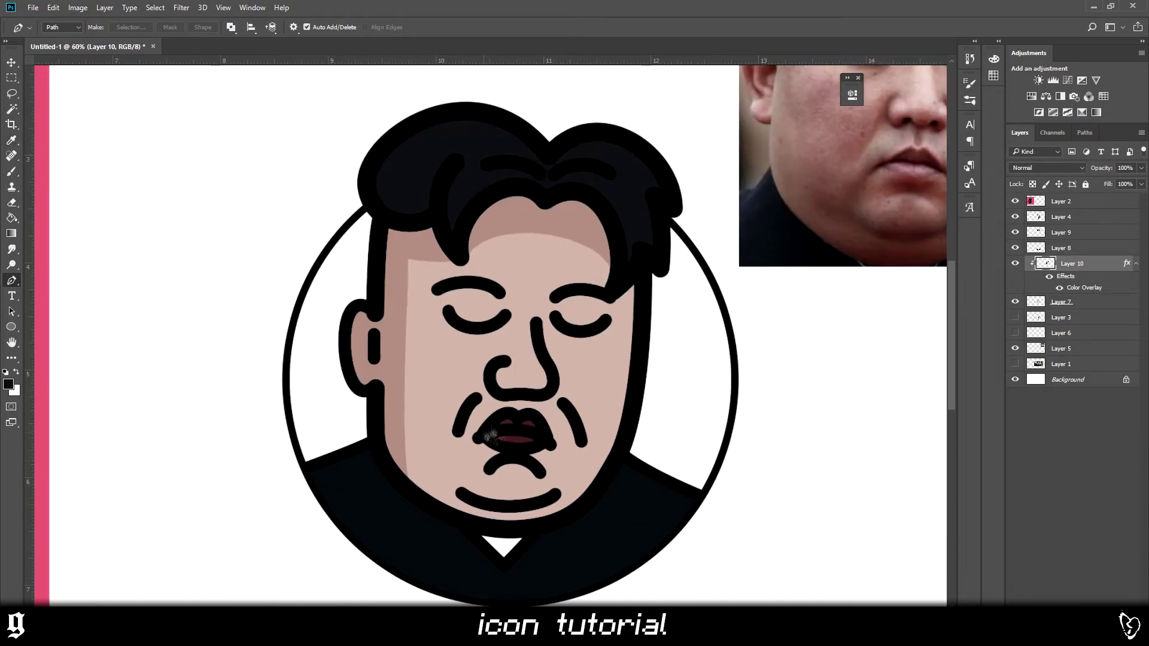
{"action": "left_click_drag", "start_coordinate": [487, 436], "coordinate": [410, 335]}
{"action": "left_click", "coordinate": [485, 313]}
{"action": "left_click", "coordinate": [435, 352]}
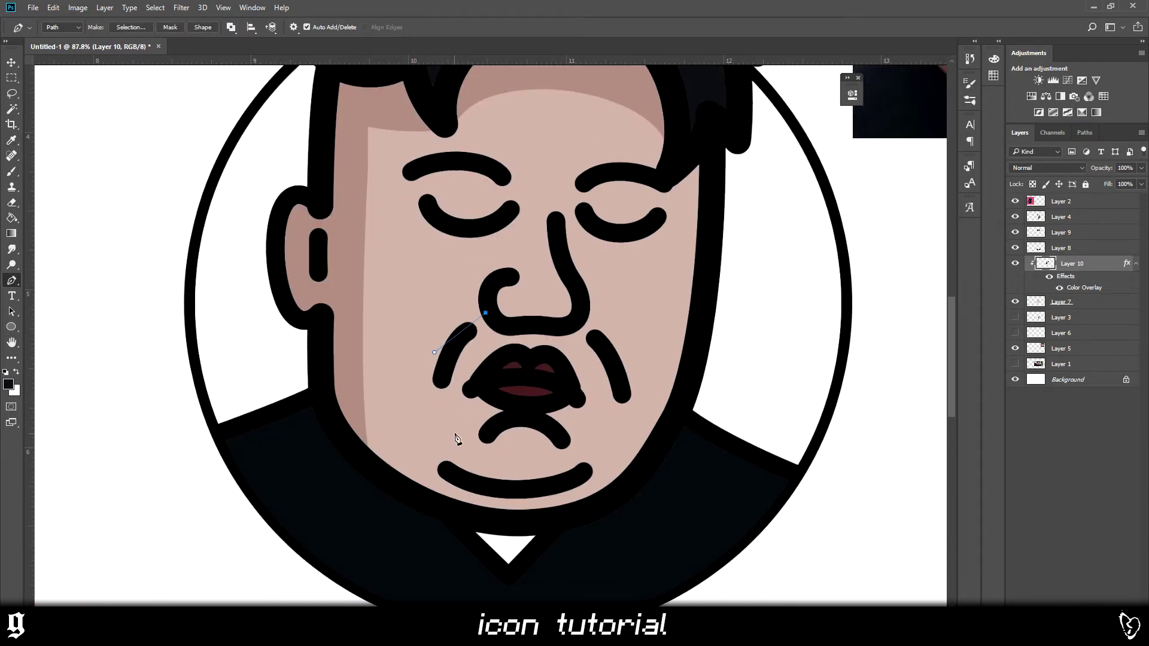
{"action": "left_click_drag", "start_coordinate": [482, 440], "coordinate": [576, 469]}
{"action": "left_click_drag", "start_coordinate": [619, 364], "coordinate": [606, 325]}
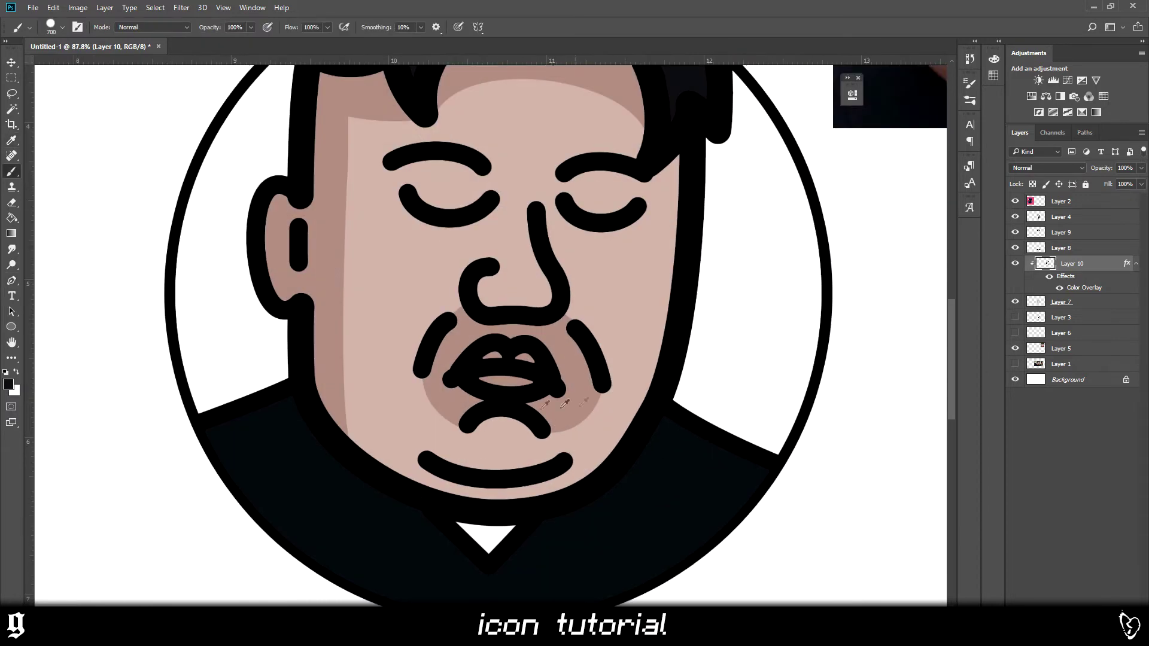
- Erase the shadow covering the red of the lips with a smaller Eraser brush
{"action": "scroll", "coordinate": [486, 404], "scroll_direction": "up", "scroll_amount": 4}
{"action": "key", "text": "e"}
{"action": "key", "text": "bracketleft"}
{"action": "key", "text": "bracketleft"}
{"action": "key", "text": "bracketleft"}
{"action": "key", "text": "bracketleft"}
{"action": "key", "text": "bracketleft"}
{"action": "key", "text": "bracketleft"}
{"action": "key", "text": "bracketleft"}
{"action": "key", "text": "bracketleft"}
{"action": "key", "text": "bracketleft"}
{"action": "key", "text": "bracketleft"}
{"action": "key", "text": "bracketleft"}
{"action": "key", "text": "bracketleft"}
{"action": "key", "text": "bracketleft"}
{"action": "key", "text": "bracketleft"}
{"action": "key", "text": "bracketleft"}
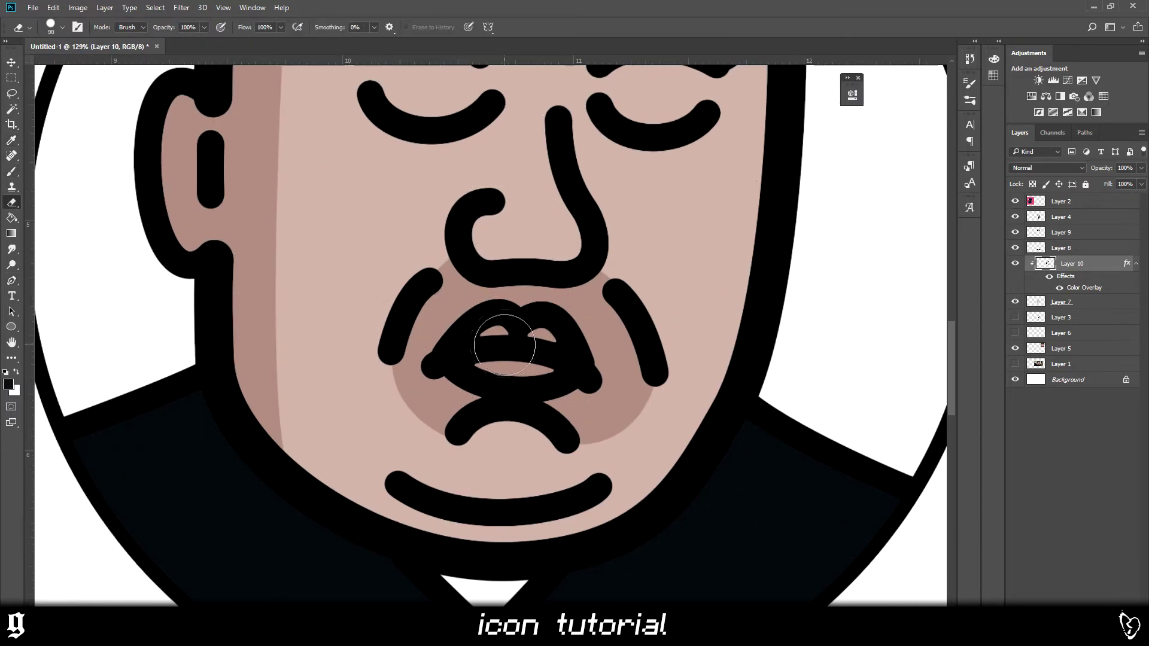
{"action": "mouse_move", "coordinate": [496, 361]}
{"action": "left_mouse_down"}
{"action": "mouse_move", "coordinate": [545, 352]}
{"action": "mouse_move", "coordinate": [483, 343]}
{"action": "left_mouse_up"}
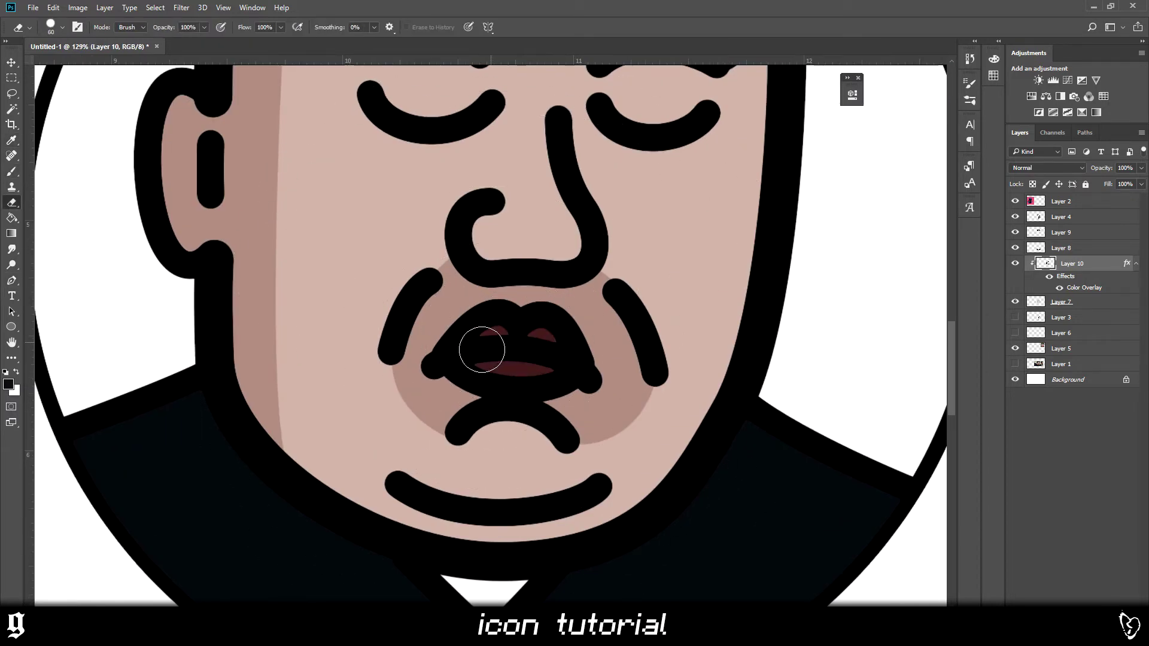
- Draw a curved Pen path for a shadow along the lower jaw and chin up to the opposite cheek, and convert it to a selection
{"action": "scroll", "coordinate": [557, 407], "scroll_direction": "down", "scroll_amount": 4}
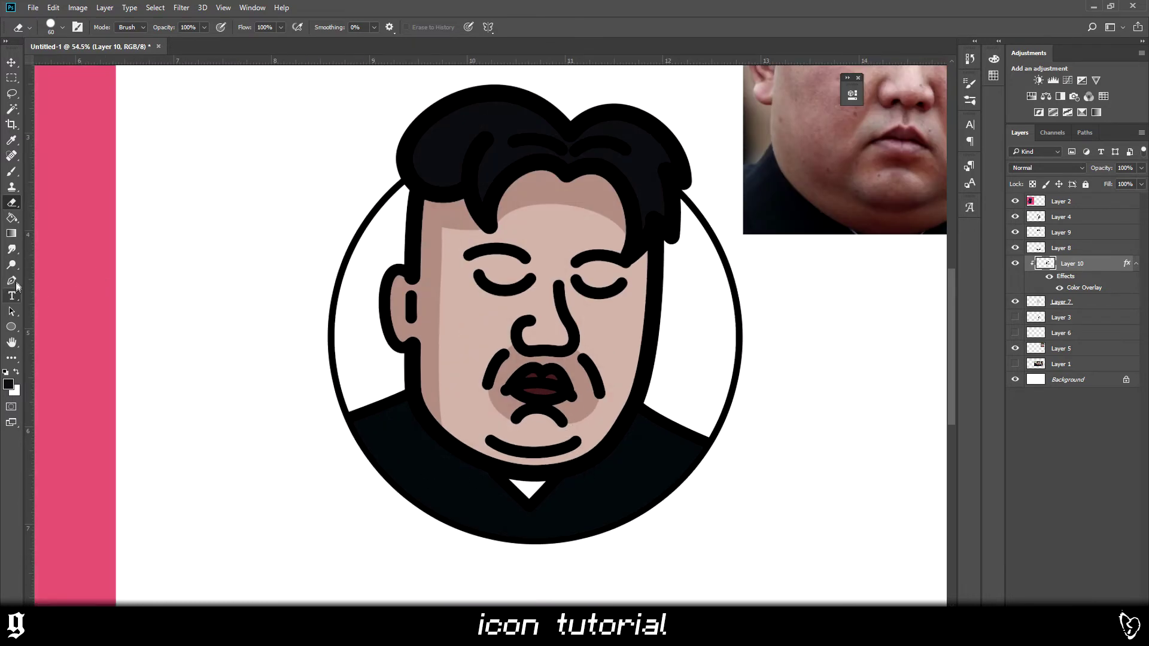
{"action": "left_click", "coordinate": [14, 282]}
{"action": "scroll", "coordinate": [576, 490], "scroll_direction": "up", "scroll_amount": 4}
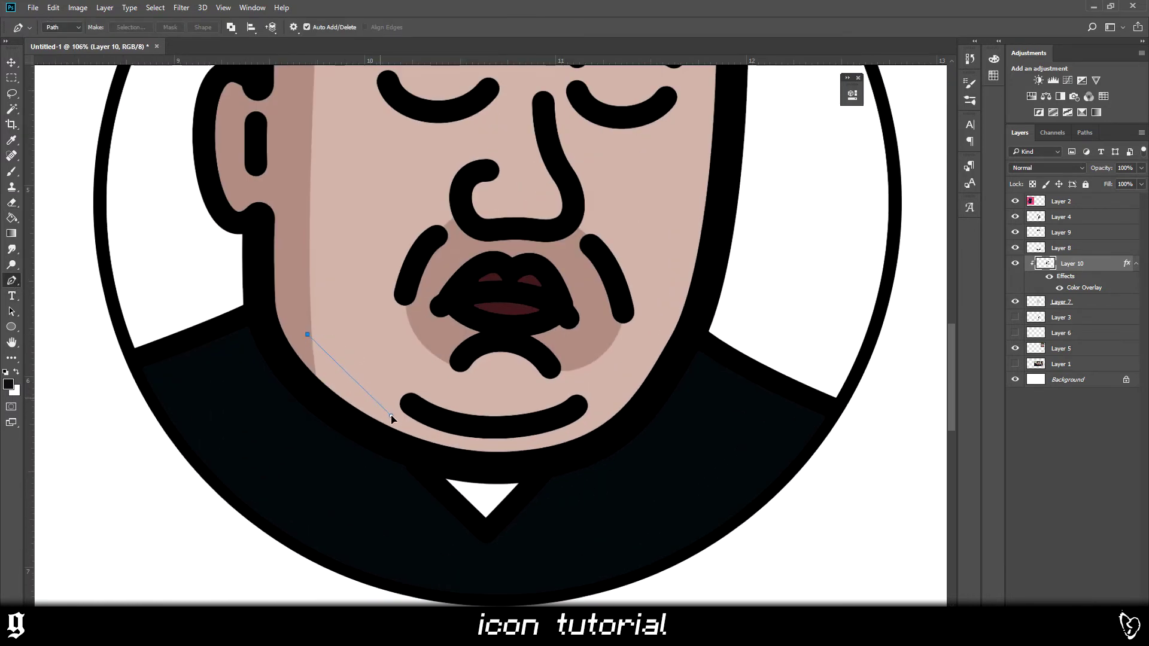
{"action": "left_click_drag", "start_coordinate": [506, 428], "coordinate": [581, 433]}
{"action": "left_click_drag", "start_coordinate": [690, 306], "coordinate": [708, 247]}
{"action": "left_click", "coordinate": [689, 306], "text": "alt"}
{"action": "right_click", "coordinate": [259, 351]}
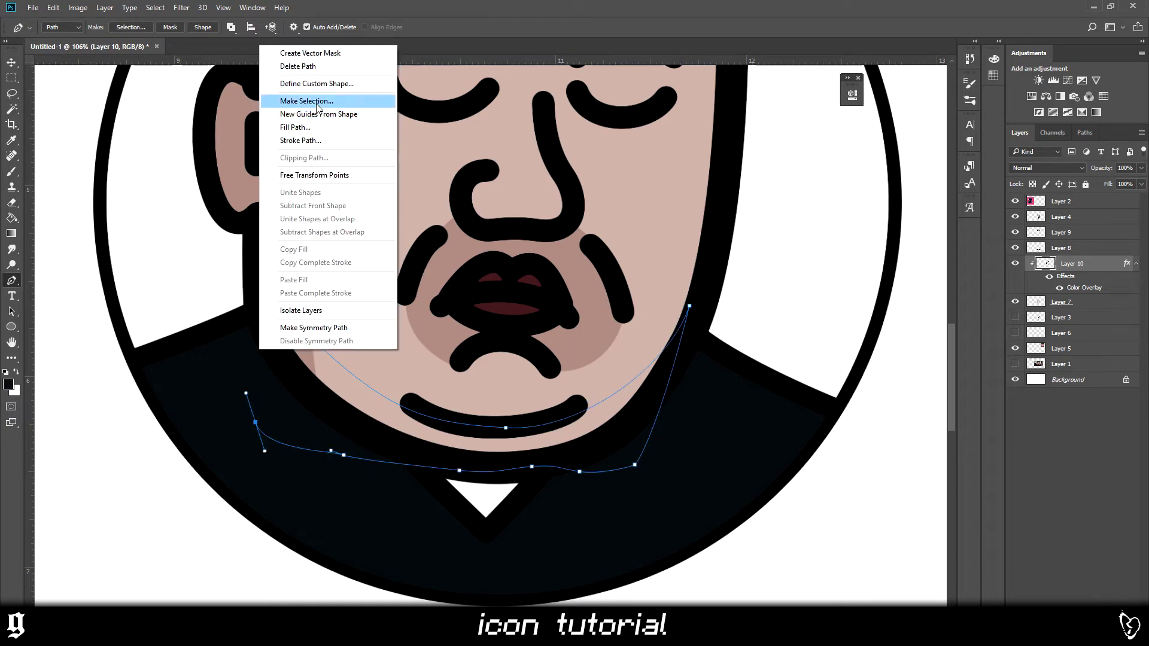
{"action": "left_click", "coordinate": [312, 102]}
{"action": "key", "text": "Return"}
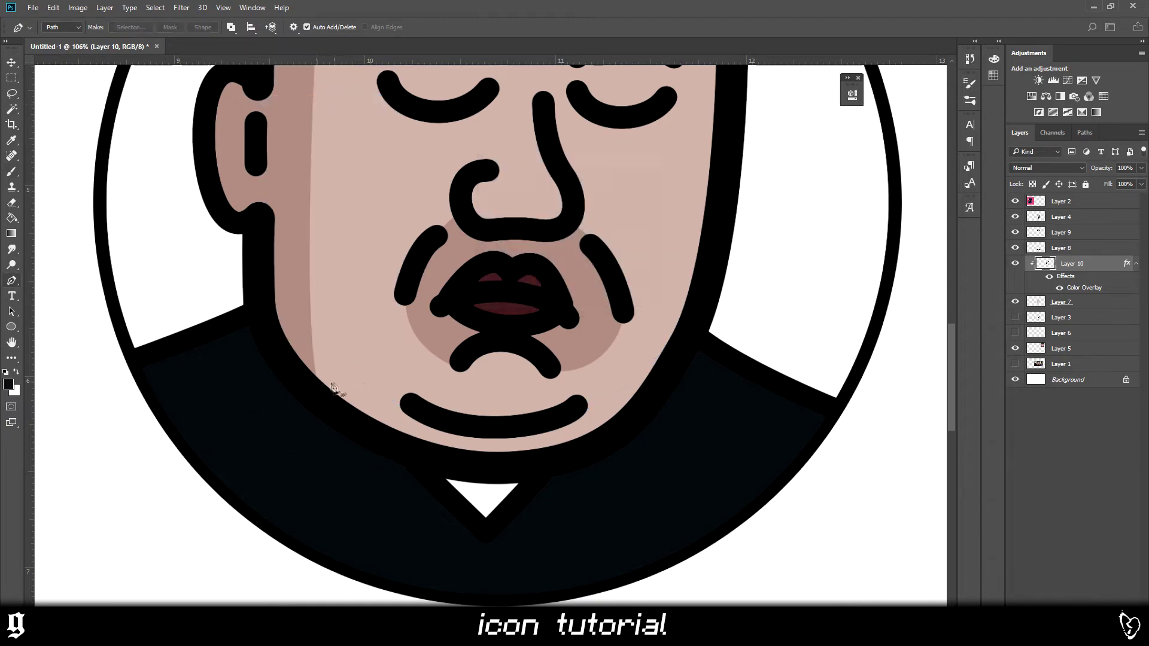
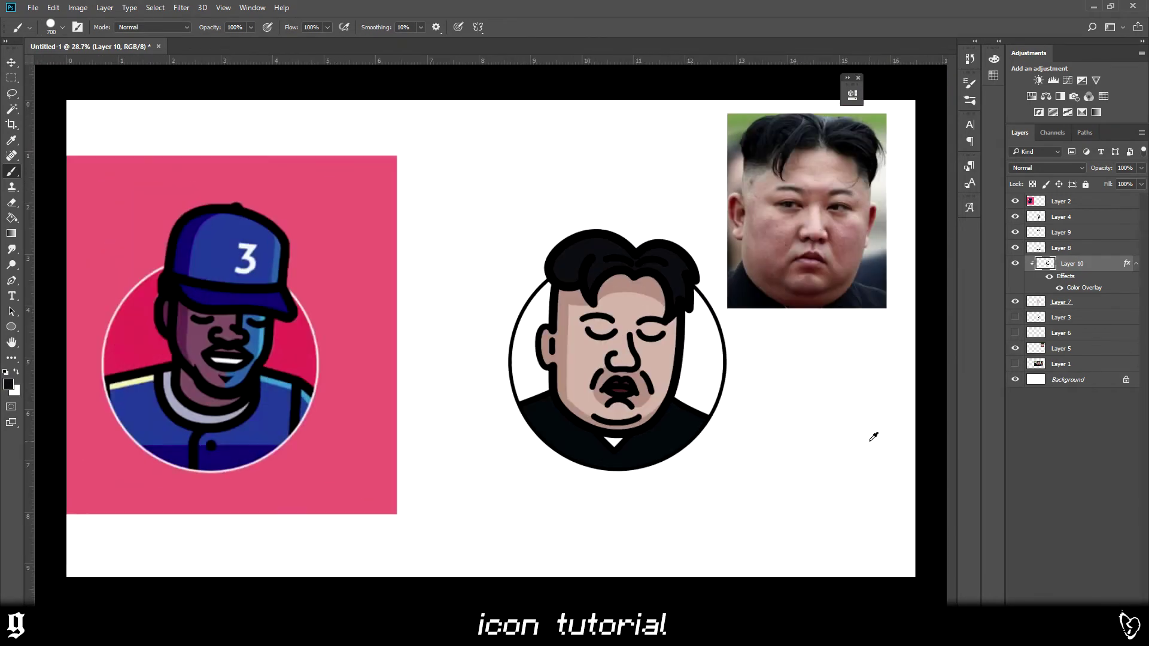
- Set the foreground colour to white
{"action": "scroll", "coordinate": [871, 440], "scroll_direction": "up", "scroll_amount": 4}
{"action": "scroll", "coordinate": [471, 402], "scroll_direction": "up", "scroll_amount": 5}
{"action": "left_click", "coordinate": [9, 384]}
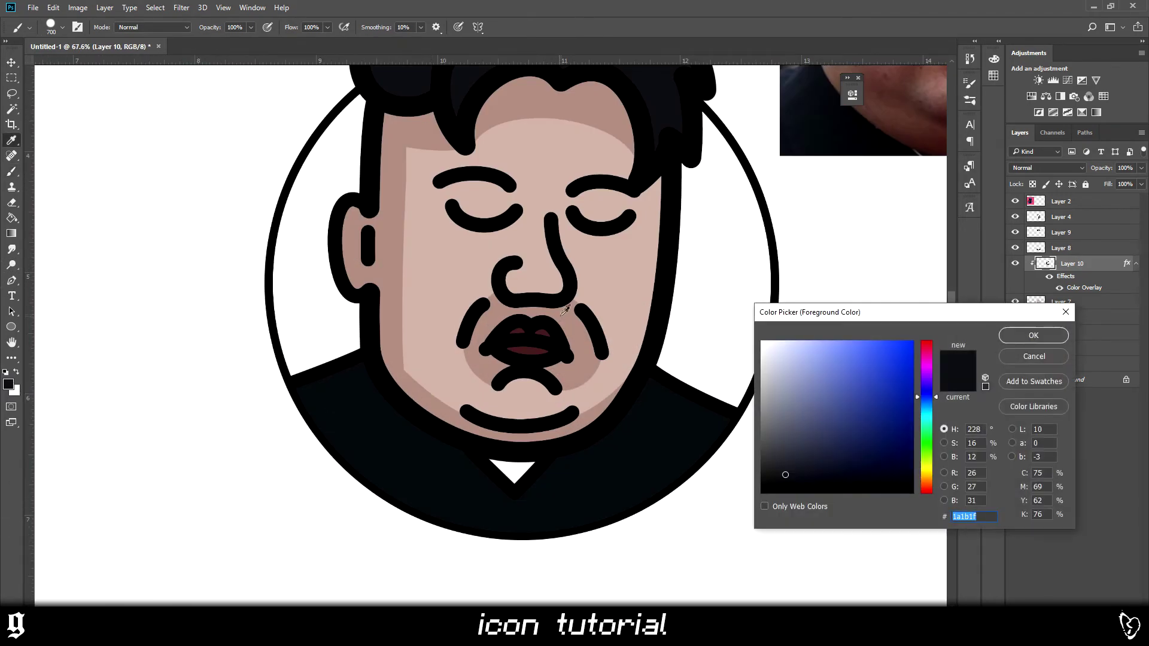
{"action": "left_click", "coordinate": [603, 277]}
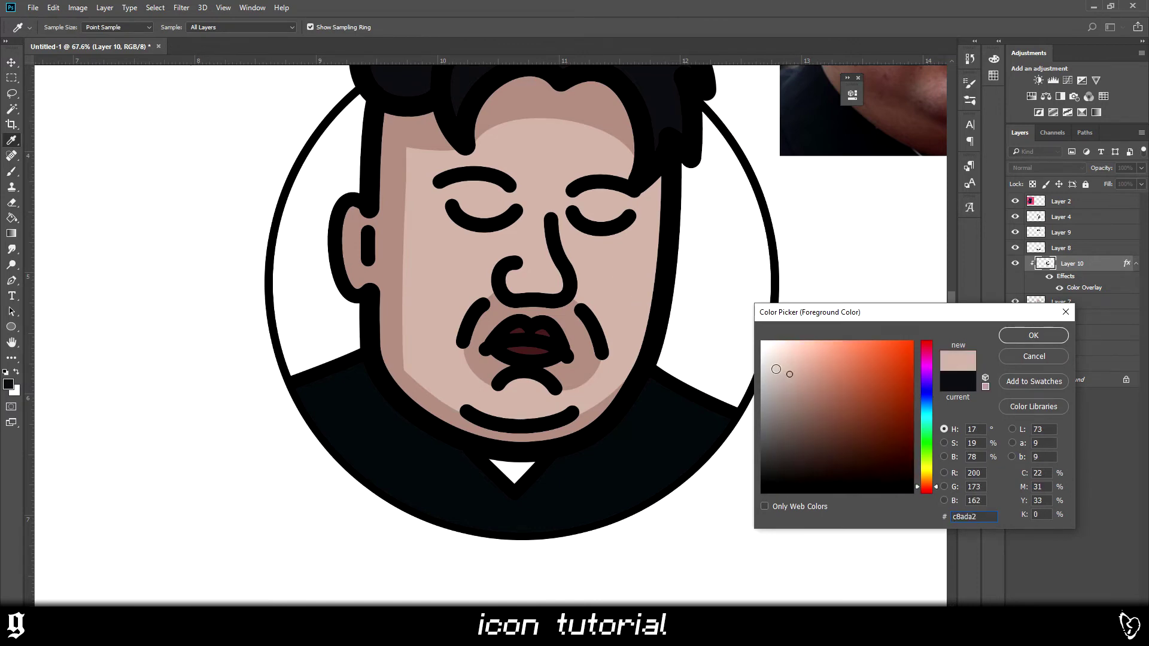
{"action": "left_click", "coordinate": [1033, 336]}
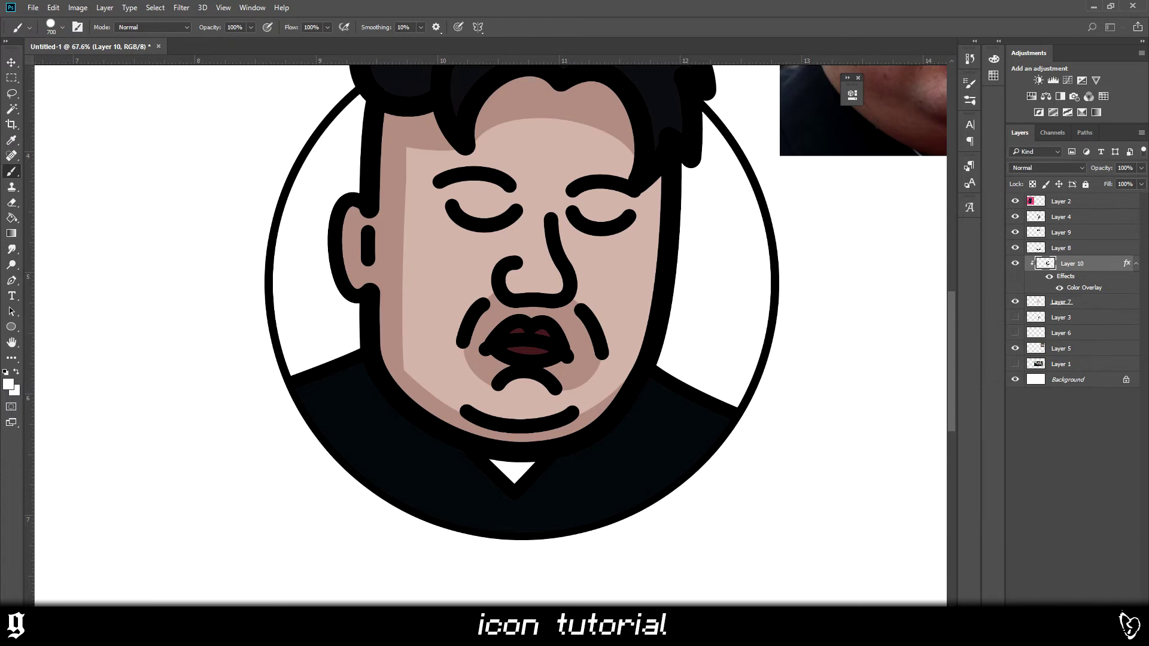
- Create a new Layer 11 above the shading layer and make it a clipping mask
{"action": "key", "text": "ctrl+shift+alt+n"}
{"action": "right_click", "coordinate": [1062, 265]}
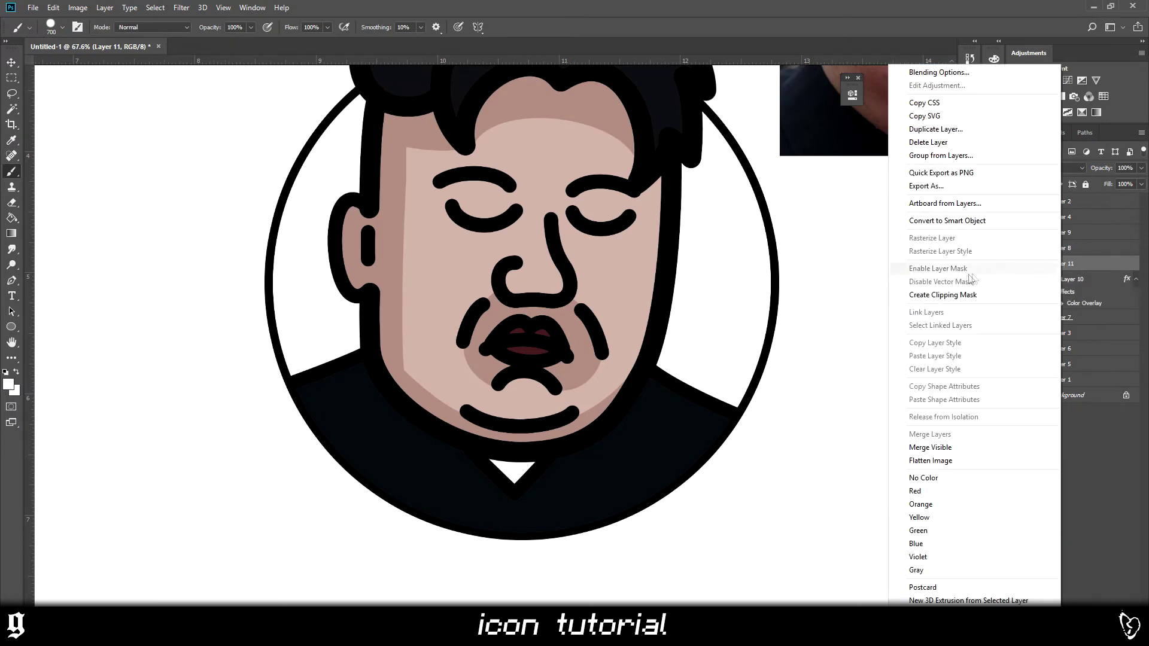
{"action": "left_click", "coordinate": [934, 295]}
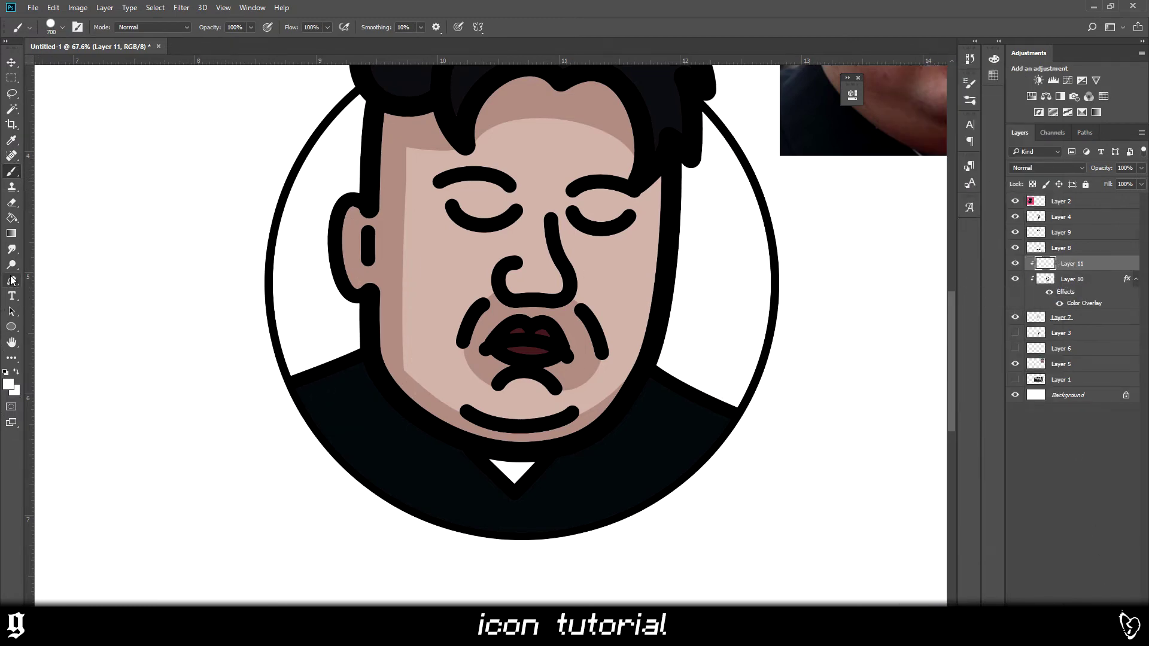
- Outline a narrow highlight along the cheek edge opposite the ear with the Pen tool, paint it white on Layer 11 and deselect
{"action": "left_click", "coordinate": [12, 281]}
{"action": "left_click_drag", "start_coordinate": [645, 180], "coordinate": [637, 330]}
{"action": "left_click_drag", "start_coordinate": [613, 411], "coordinate": [673, 182]}
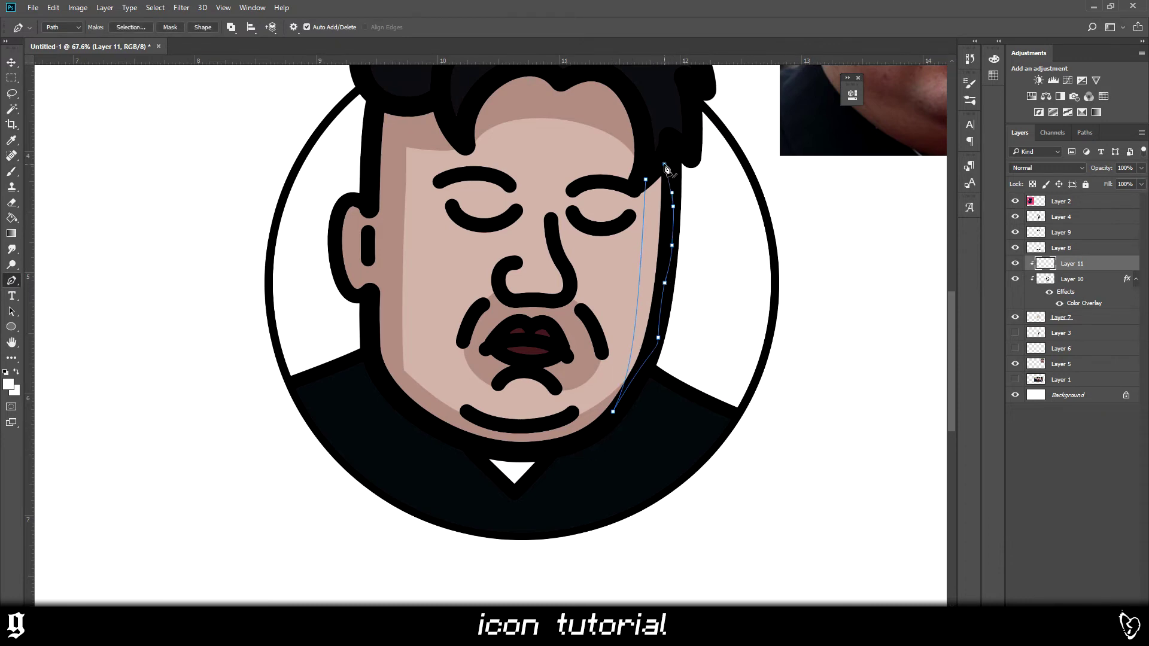
{"action": "right_click", "coordinate": [666, 170]}
{"action": "left_click", "coordinate": [695, 237]}
{"action": "key", "text": "Return"}
{"action": "key", "text": "b"}
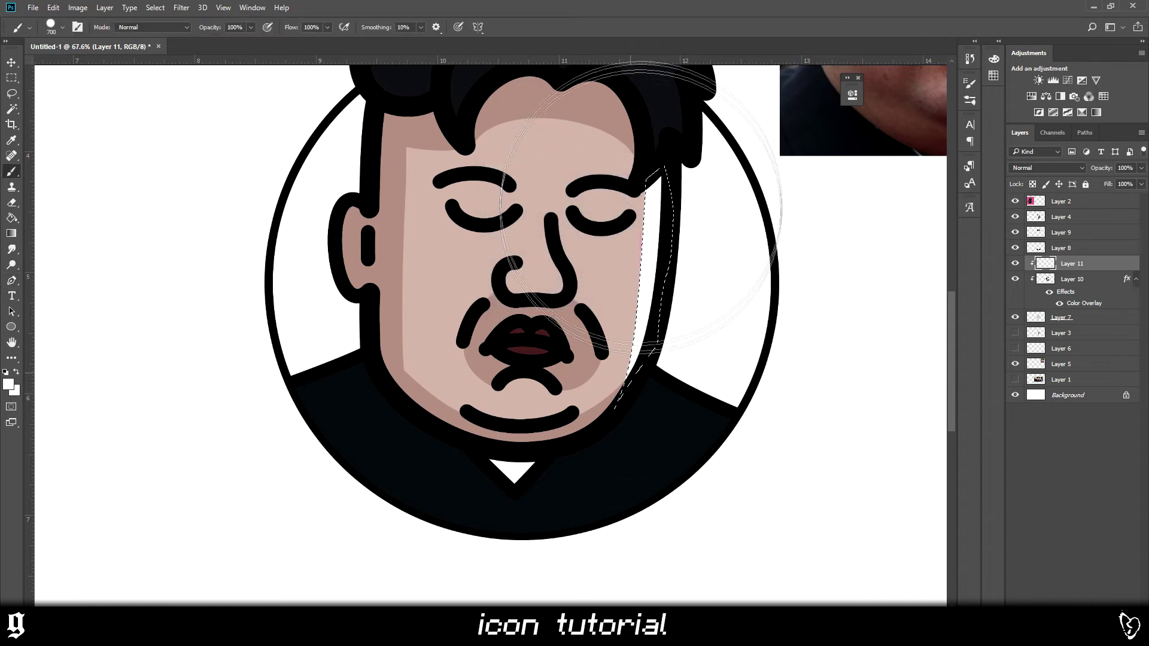
{"action": "key", "text": "ctrl+d"}
- Try the Overlay blend mode on the highlight layer and return it to Normal
{"action": "left_click", "coordinate": [1047, 168]}
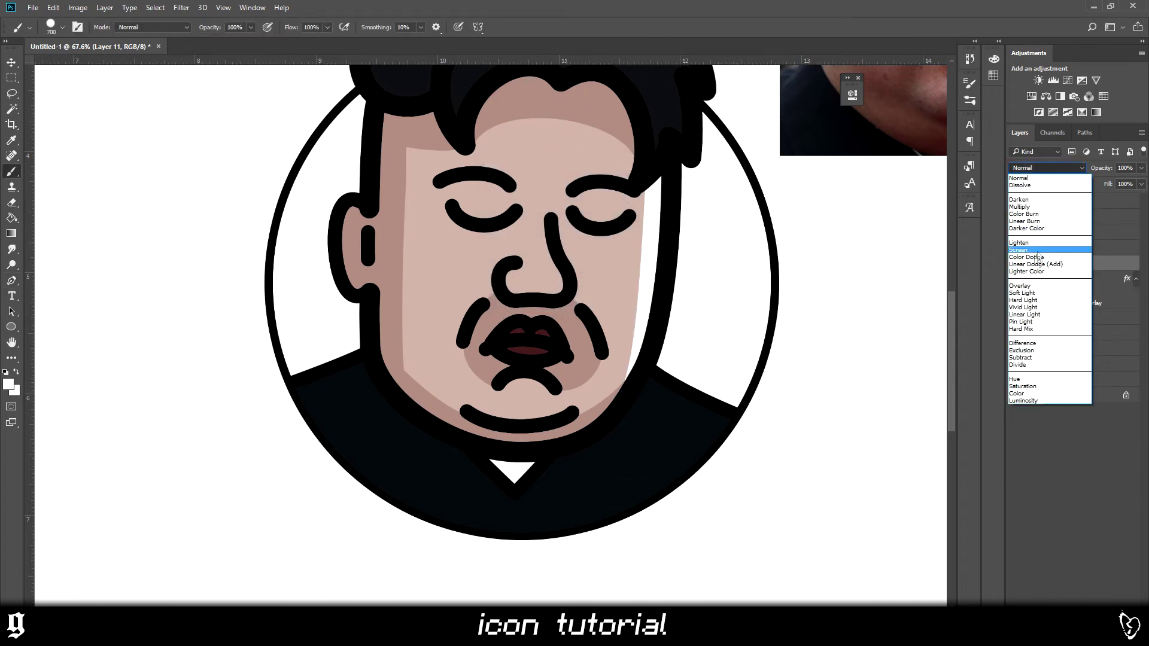
{"action": "left_click", "coordinate": [1020, 286]}
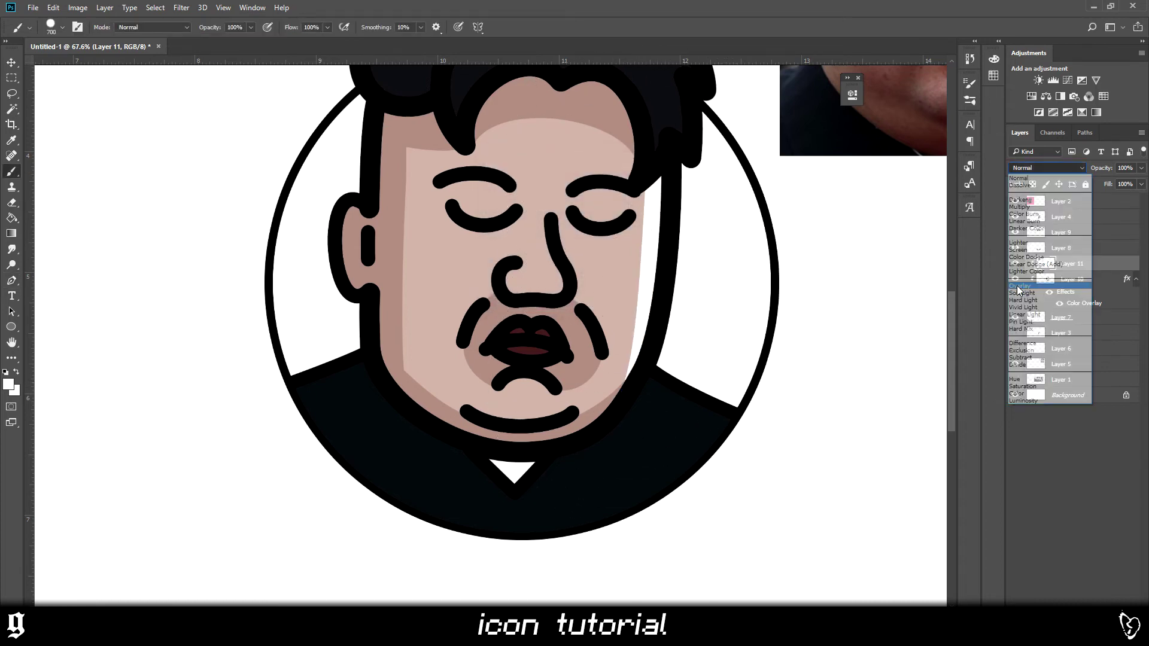
{"action": "left_click", "coordinate": [1054, 168]}
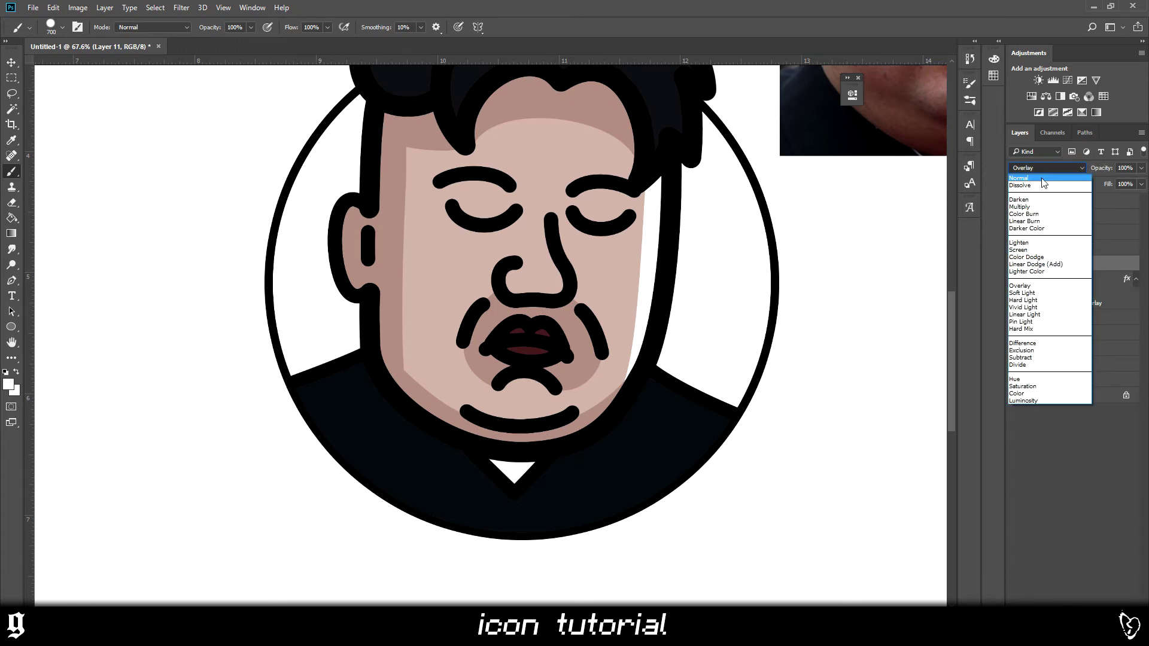
{"action": "left_click", "coordinate": [1029, 177]}
- Lower the opacity of Layer 11 to 24%
{"action": "left_click", "coordinate": [1141, 169]}
{"action": "left_click_drag", "start_coordinate": [1141, 181], "coordinate": [1099, 183]}
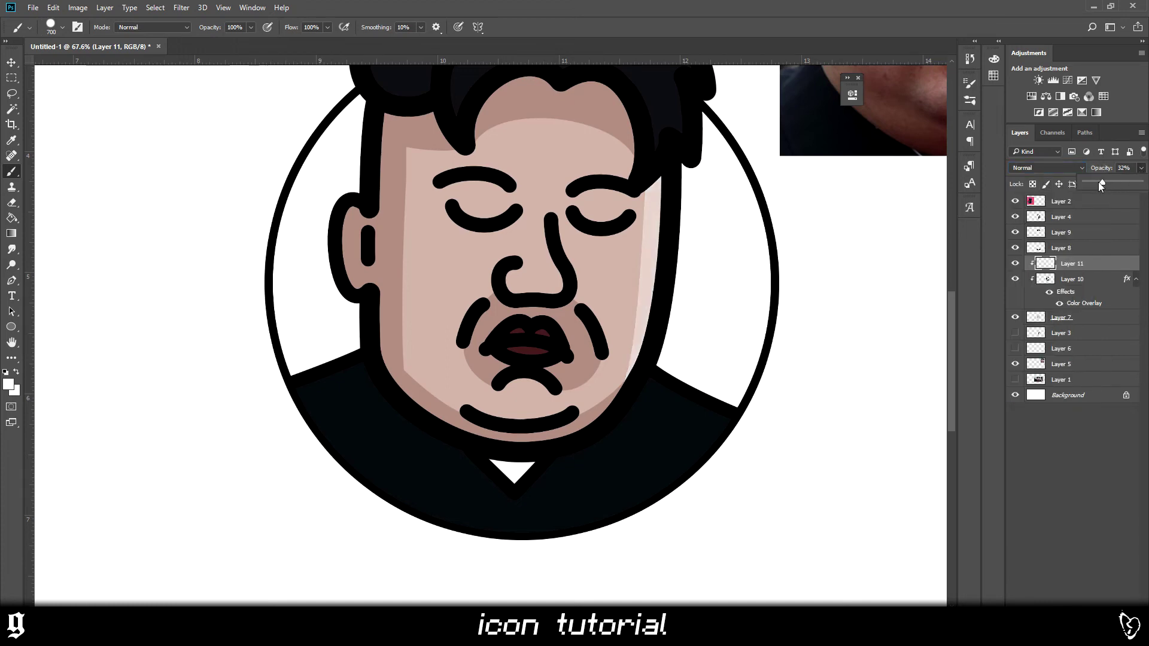
{"action": "scroll", "coordinate": [670, 367], "scroll_direction": "down", "scroll_amount": 3}
- Draw a wavy Pen path across the closed eyelid nearer the ear, paint the enclosed area white on Layer 11 and deselect
{"action": "left_click", "coordinate": [10, 280]}
{"action": "scroll", "coordinate": [562, 278], "scroll_direction": "up", "scroll_amount": 4}
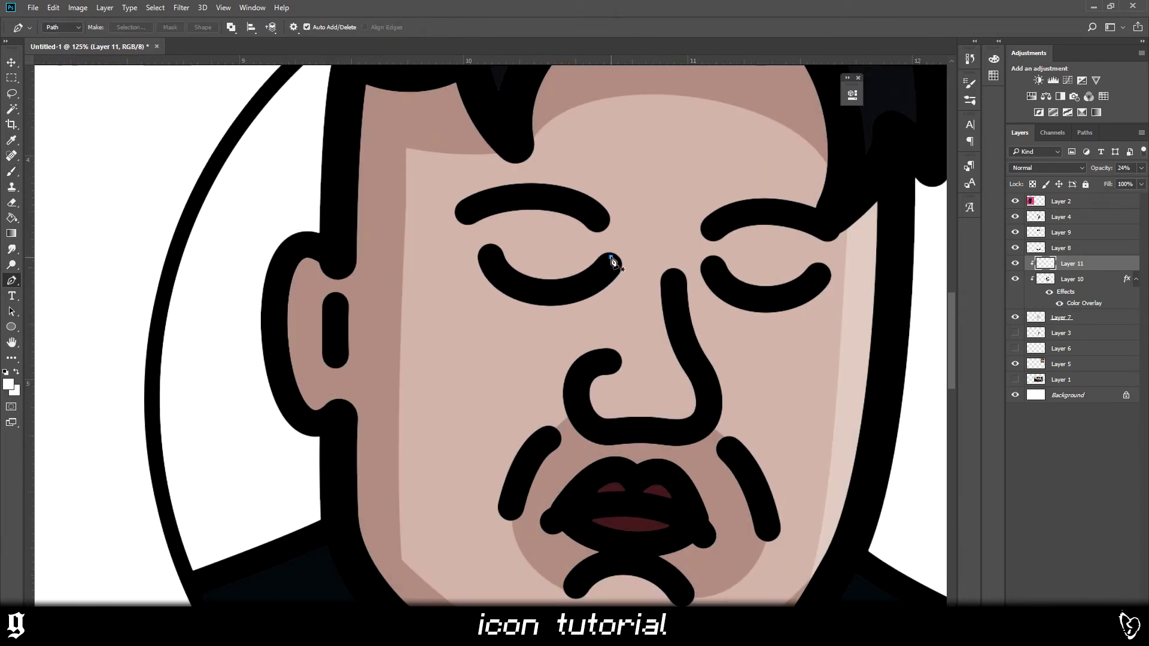
{"action": "left_click_drag", "start_coordinate": [611, 257], "coordinate": [594, 244]}
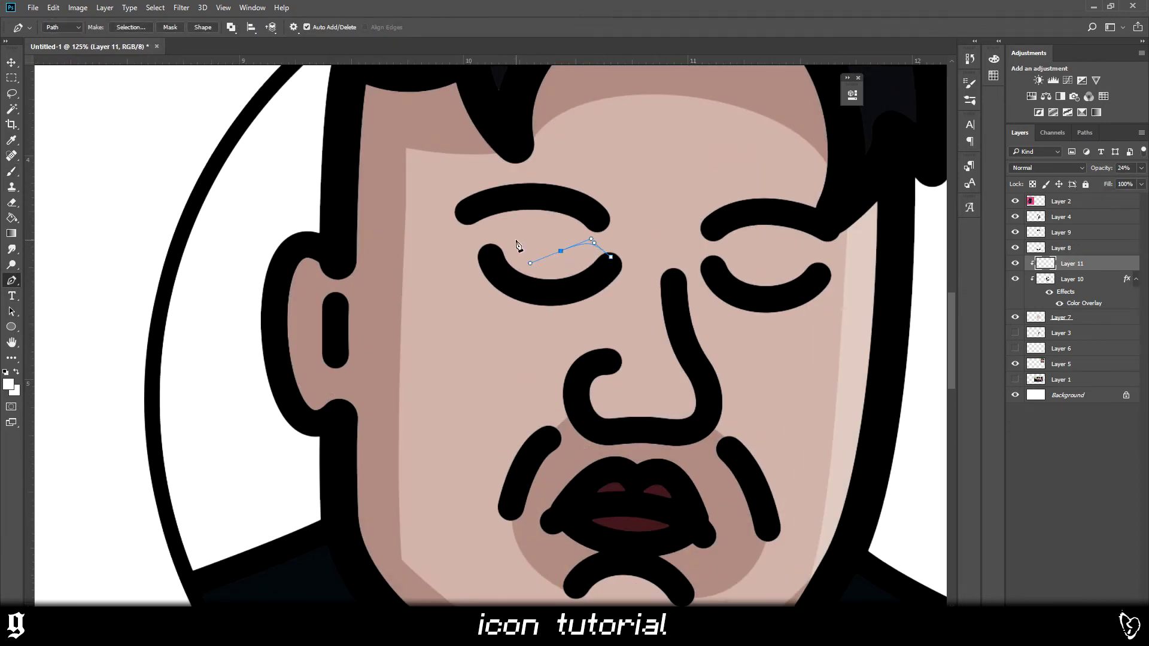
{"action": "left_click_drag", "start_coordinate": [510, 237], "coordinate": [496, 242]}
{"action": "right_click", "coordinate": [605, 277]}
{"action": "left_click", "coordinate": [666, 351]}
{"action": "key", "text": "Return"}
{"action": "key", "text": "b"}
{"action": "left_click_drag", "start_coordinate": [509, 254], "coordinate": [592, 261]}
{"action": "key", "text": "ctrl+d"}
- Outline a matching wavy highlight on the other closed eyelid with the Pen tool and paint it white
{"action": "left_click", "coordinate": [11, 281]}
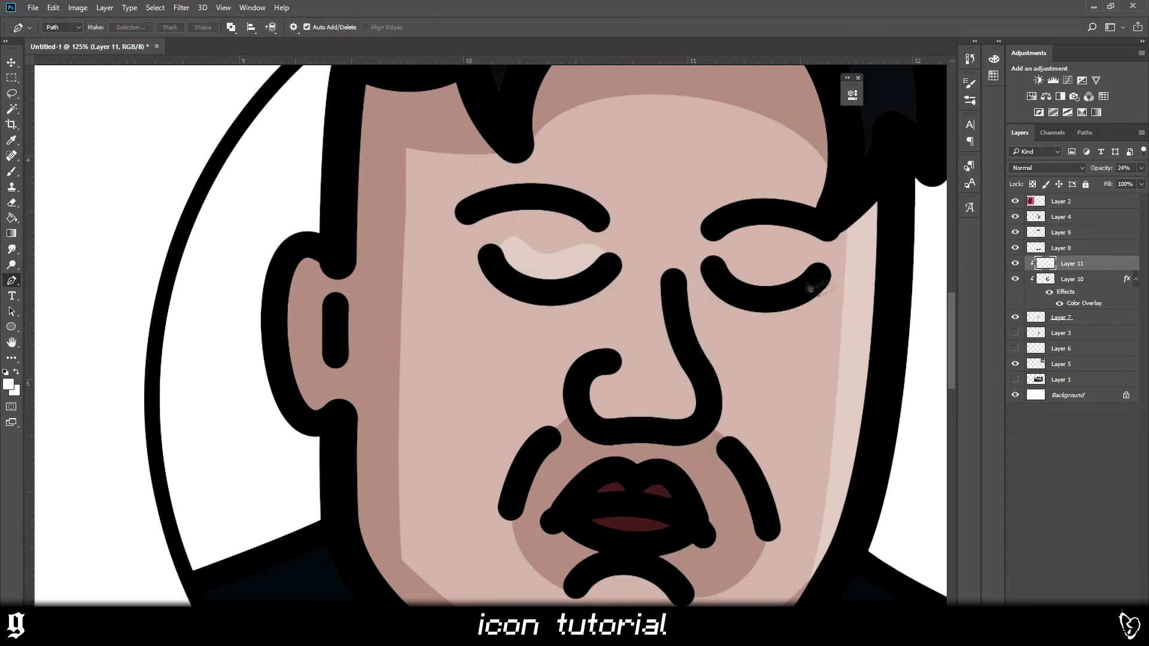
{"action": "left_click_drag", "start_coordinate": [814, 280], "coordinate": [827, 263]}
{"action": "left_click_drag", "start_coordinate": [792, 253], "coordinate": [773, 264]}
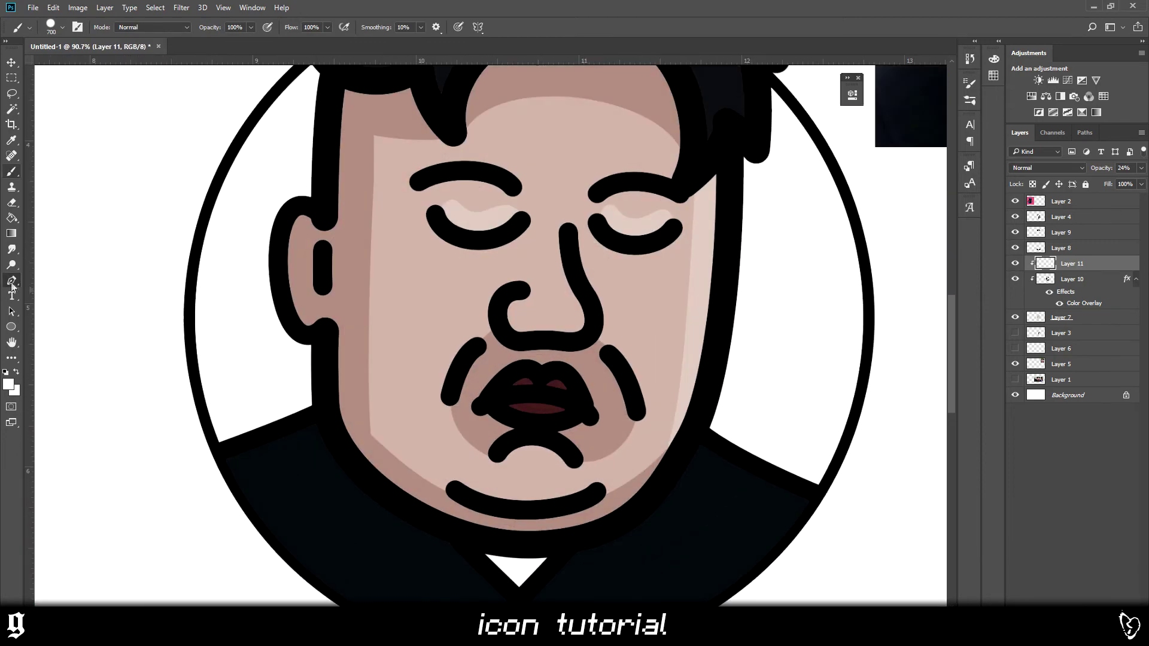
- Draw a curved Pen path down the bridge of the nose, convert it to a selection and paint it as a highlight
{"action": "left_click", "coordinate": [11, 281]}
{"action": "left_click", "coordinate": [546, 256]}
{"action": "left_click", "coordinate": [566, 323]}
{"action": "left_click", "coordinate": [569, 232]}
{"action": "left_click", "coordinate": [583, 281]}
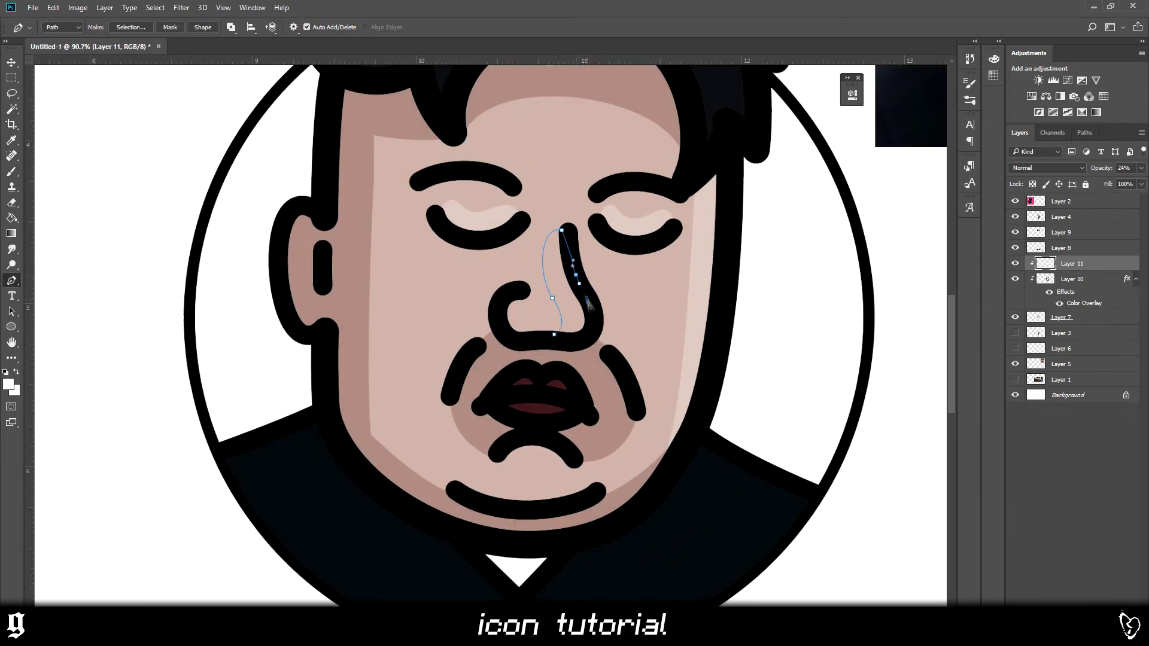
{"action": "right_click", "coordinate": [634, 296]}
{"action": "left_click", "coordinate": [688, 350]}
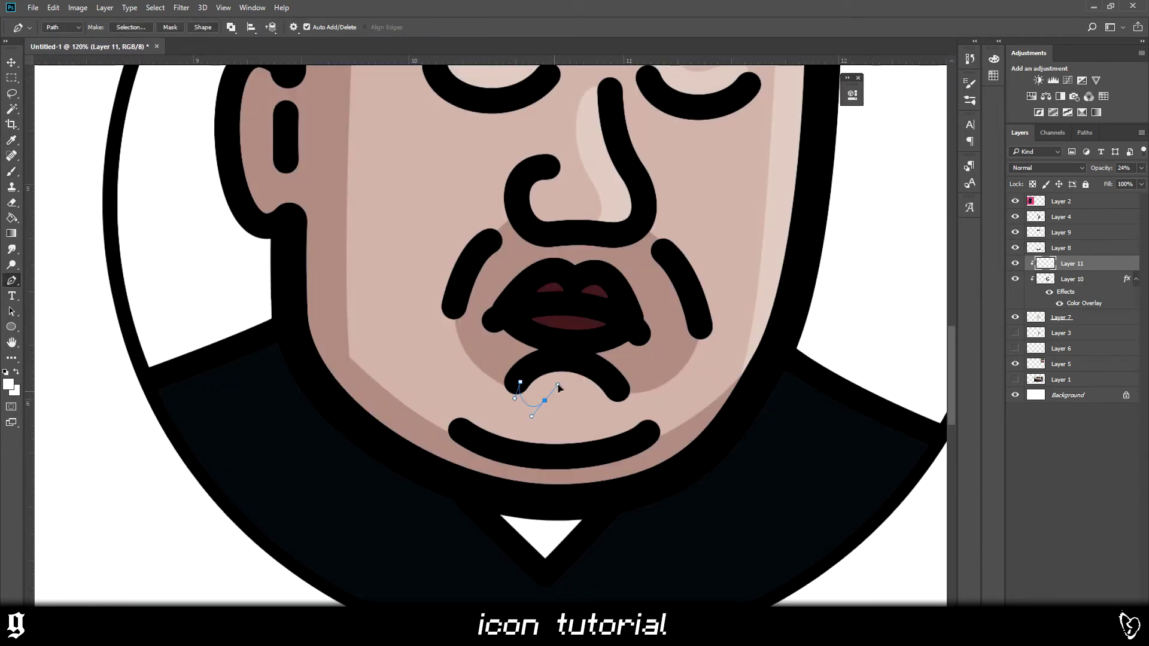
- Outline a highlight on the chin under the curved crease below the lips with the Pen tool and paint it on Layer 11
{"action": "left_click", "coordinate": [592, 407]}
{"action": "left_click", "coordinate": [614, 385]}
{"action": "right_click", "coordinate": [528, 366]}
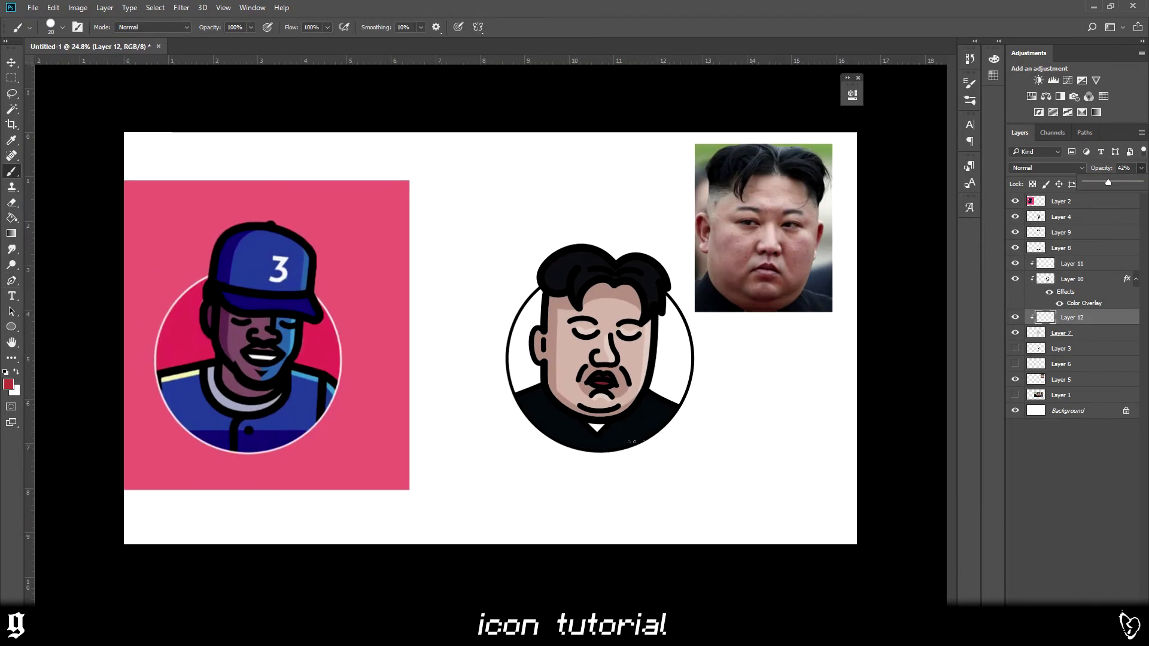
- Switch the foreground colour to white and create a new Layer 13 clipped to the hair on Layer 9
{"action": "left_click_drag", "start_coordinate": [599, 384], "coordinate": [850, 413]}
{"action": "left_click_drag", "start_coordinate": [729, 310], "coordinate": [671, 416]}
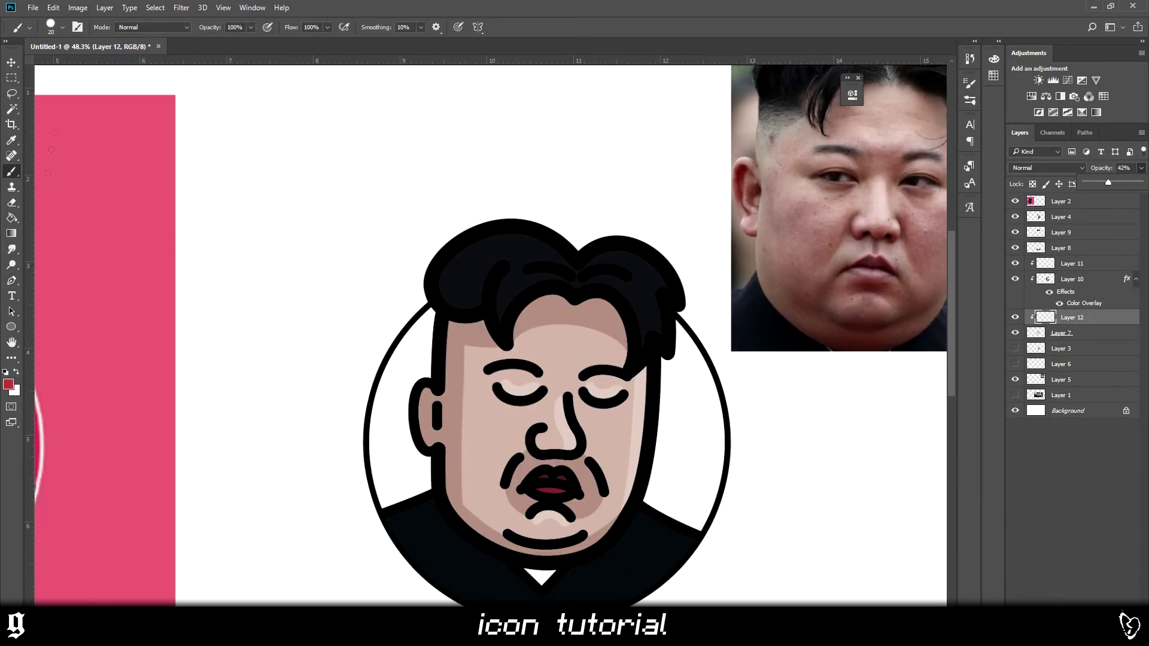
{"action": "left_click", "coordinate": [15, 374]}
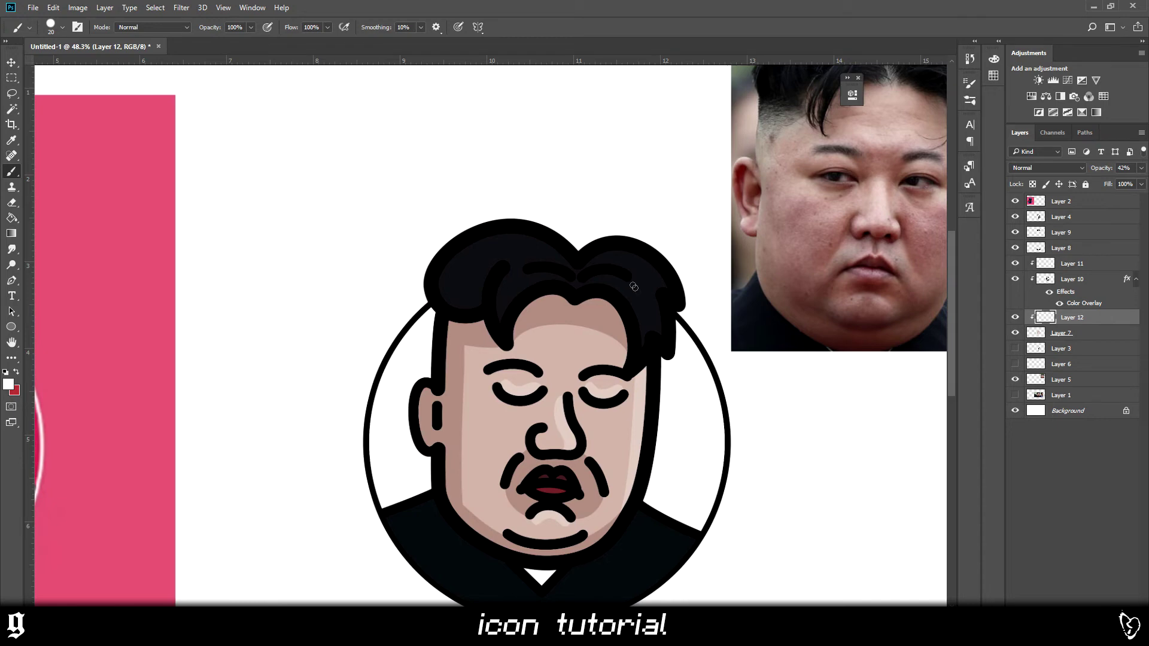
{"action": "scroll", "coordinate": [709, 311], "scroll_direction": "up", "scroll_amount": 5}
{"action": "key", "text": "v"}
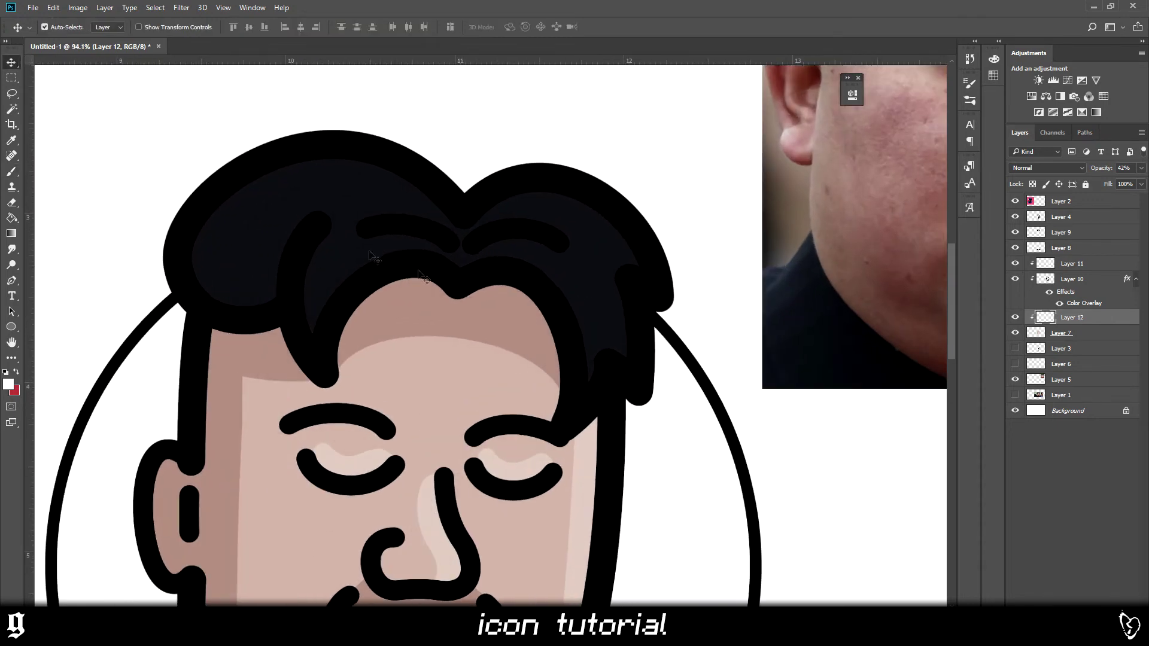
{"action": "left_click", "coordinate": [567, 285]}
{"action": "key", "text": "ctrl+shift+alt+n"}
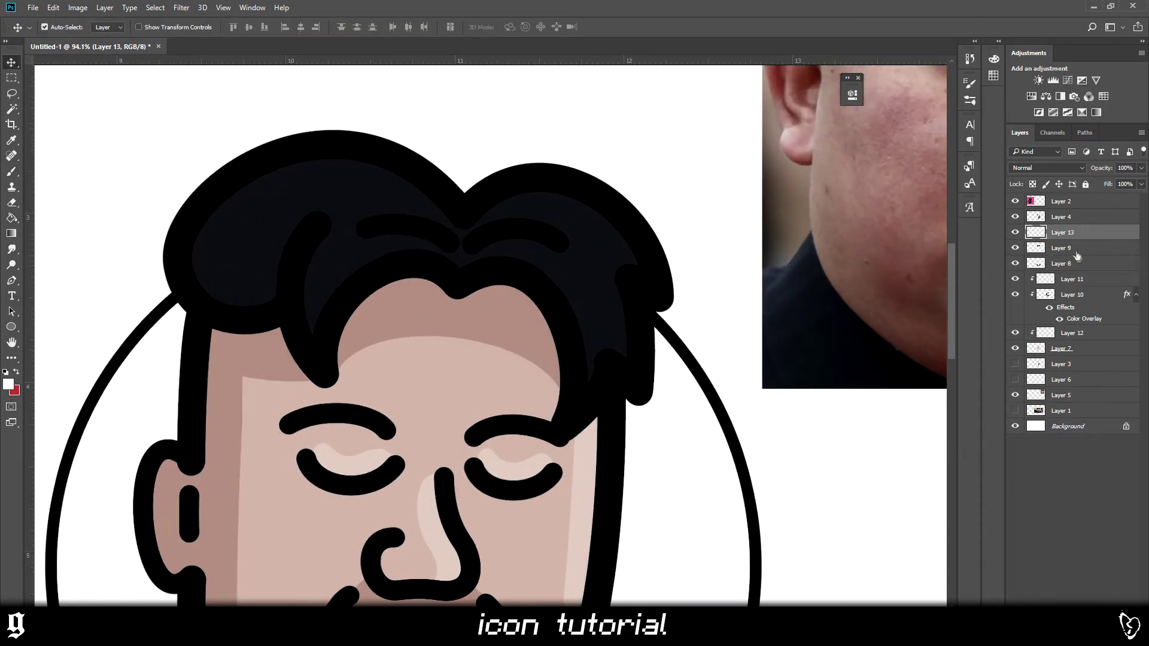
{"action": "right_click", "coordinate": [1071, 235]}
{"action": "left_click", "coordinate": [940, 297]}
- Draw a closed curved Pen path enclosing the upper rims of both hair lobes for a highlight
{"action": "key", "text": "b"}
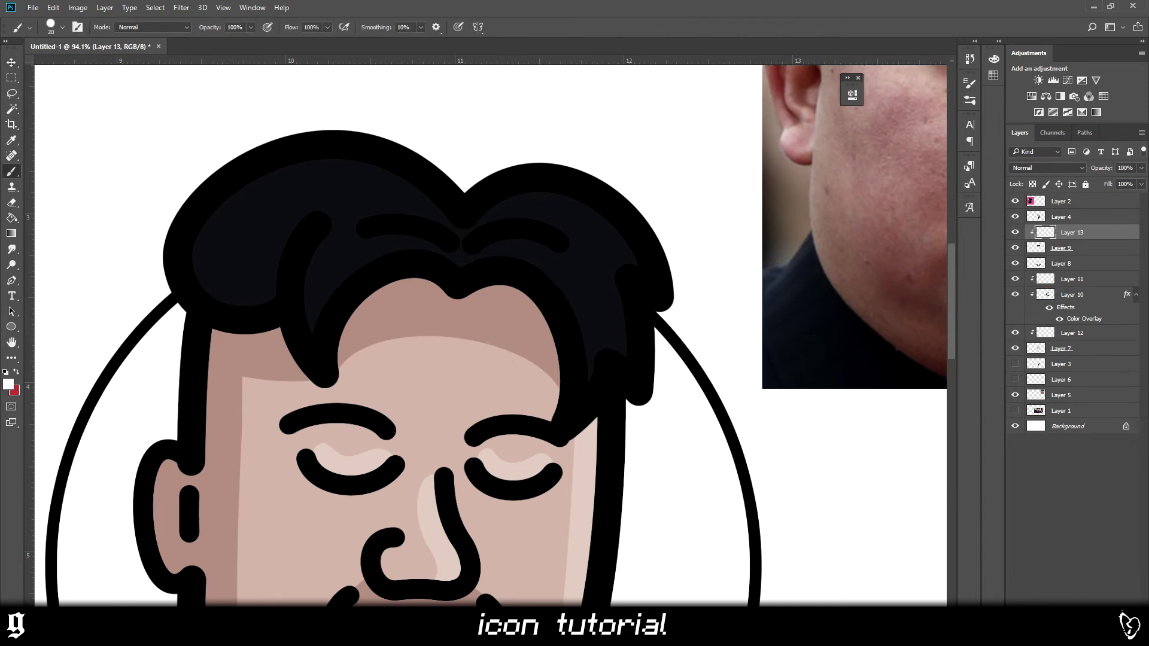
{"action": "key", "text": "p"}
{"action": "left_click_drag", "start_coordinate": [600, 223], "coordinate": [600, 225]}
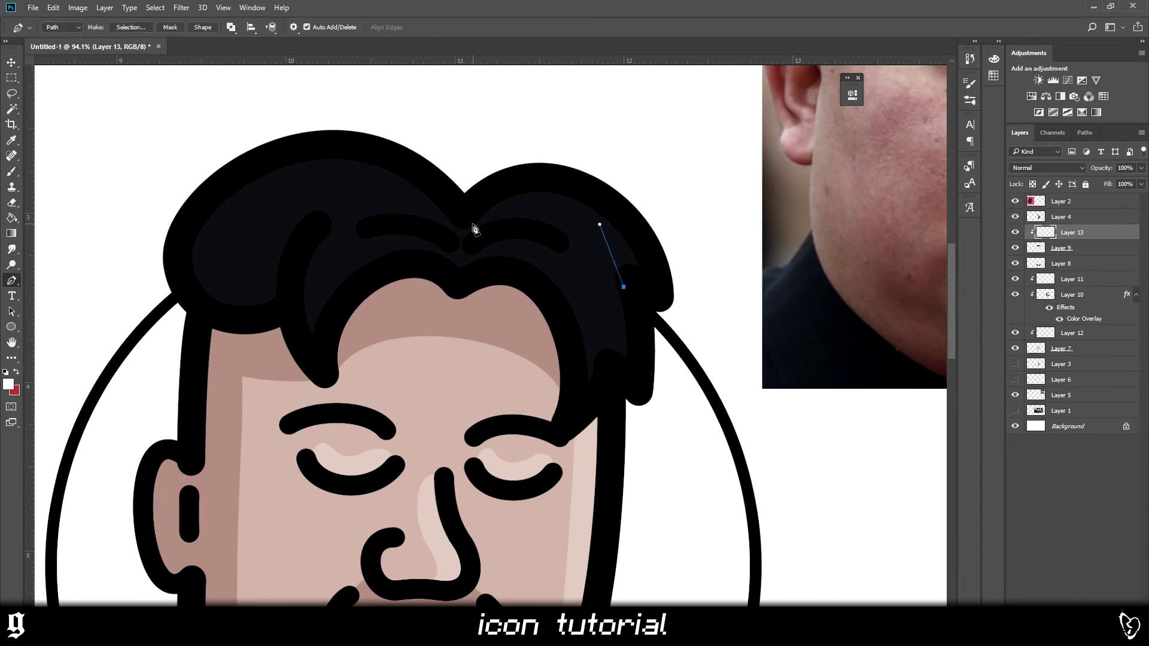
{"action": "left_click_drag", "start_coordinate": [469, 225], "coordinate": [422, 230]}
{"action": "left_click_drag", "start_coordinate": [357, 187], "coordinate": [315, 172]}
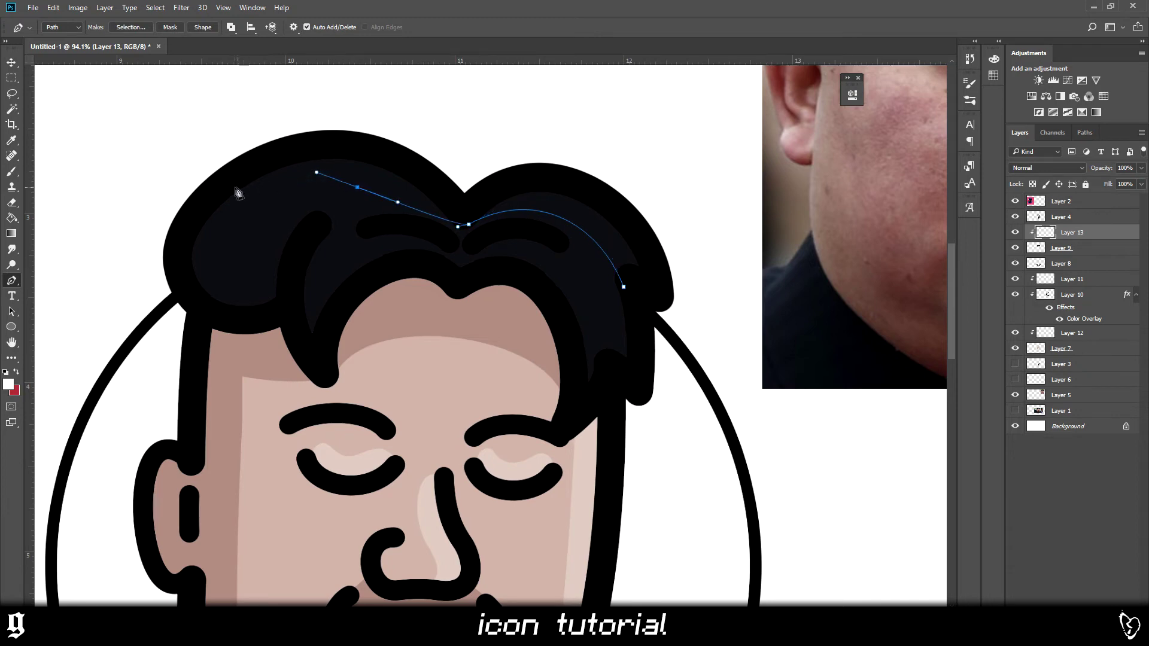
{"action": "left_click_drag", "start_coordinate": [222, 191], "coordinate": [200, 204]}
{"action": "left_click_drag", "start_coordinate": [335, 90], "coordinate": [372, 83]}
{"action": "left_click_drag", "start_coordinate": [435, 101], "coordinate": [580, 143]}
{"action": "mouse_move", "coordinate": [623, 190]}
{"action": "left_mouse_down"}
{"action": "mouse_move", "coordinate": [642, 217]}
{"action": "mouse_move", "coordinate": [503, 192]}
{"action": "left_mouse_up"}
{"action": "left_click", "coordinate": [674, 285]}
- Convert the hair path to a selection, paint it white and lower the opacity of Layer 13 to 17%
{"action": "right_click", "coordinate": [698, 270]}
{"action": "left_click", "coordinate": [742, 326]}
{"action": "key", "text": "Return"}
{"action": "key", "text": "b"}
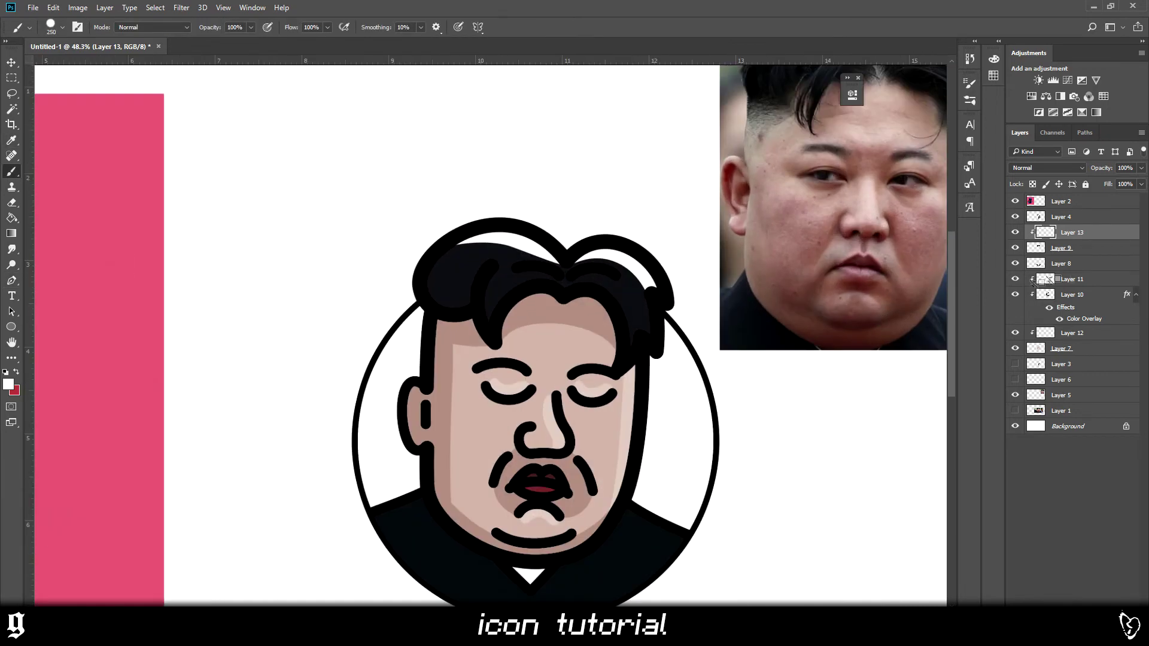
{"action": "left_click_drag", "start_coordinate": [1141, 168], "coordinate": [1095, 183]}
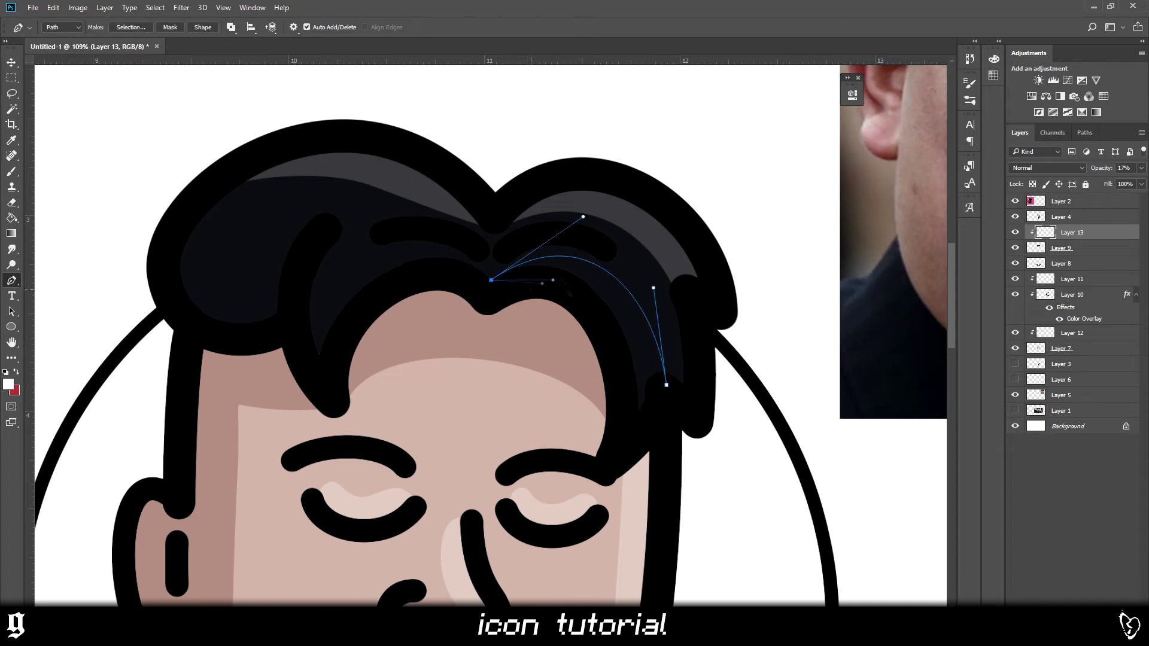
- Add a second curved highlight along the fringe above the forehead on Layer 13 from a Pen path selection
{"action": "right_click", "coordinate": [675, 413]}
{"action": "left_click", "coordinate": [722, 168]}
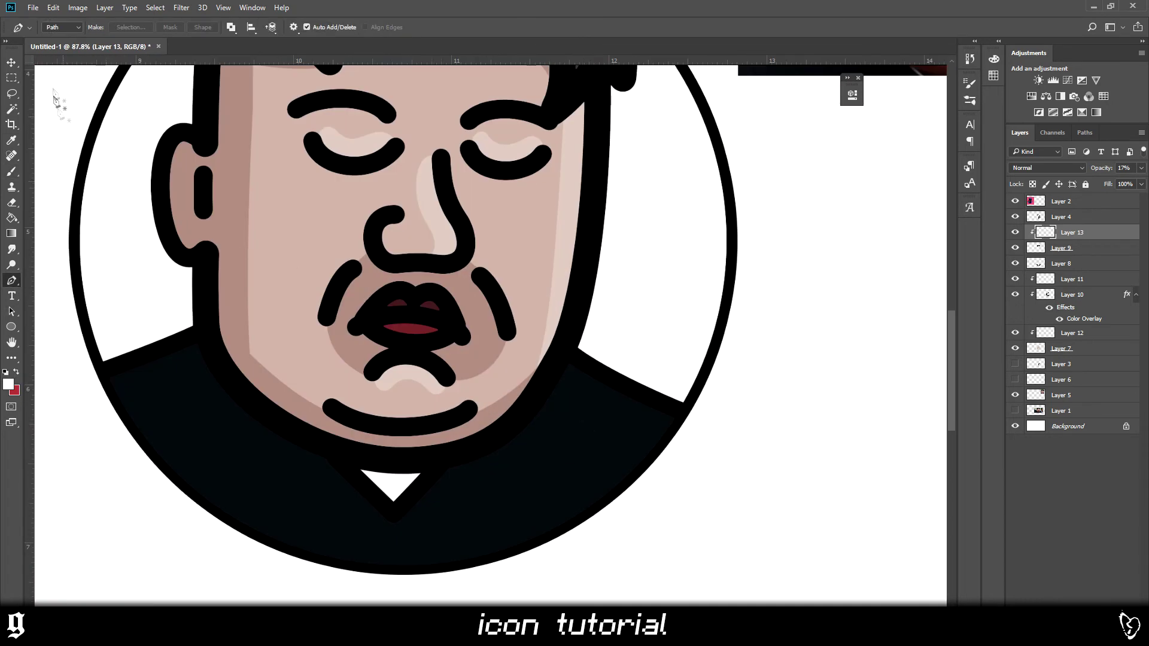
- Select the jacket on Layer 8 and create a new Layer 14 clipped to it
{"action": "left_click", "coordinate": [11, 63]}
{"action": "left_click", "coordinate": [621, 446]}
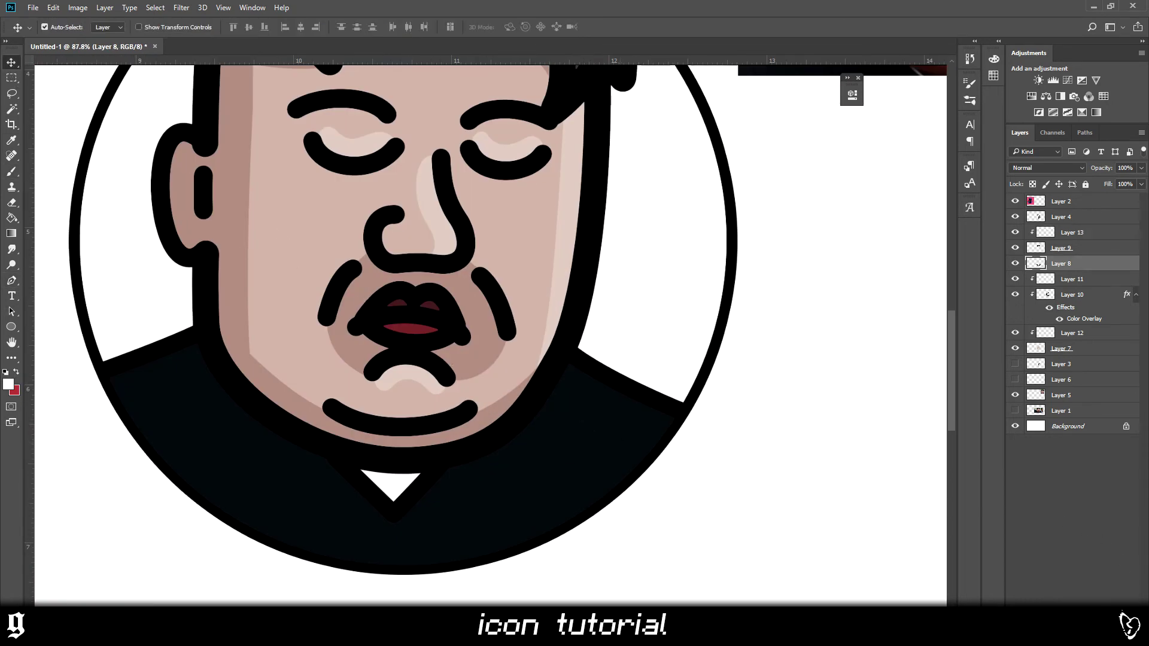
{"action": "key", "text": "ctrl+shift+alt+n"}
{"action": "right_click", "coordinate": [1067, 265]}
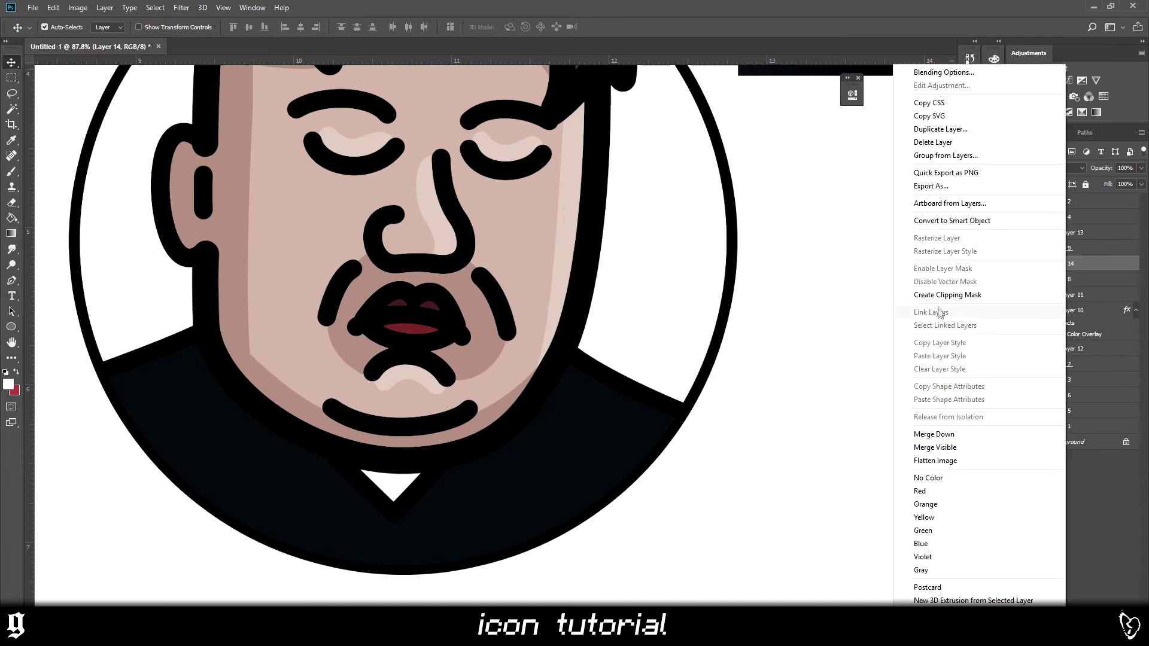
{"action": "left_click", "coordinate": [933, 296]}
- Paint a white highlight along the jacket shoulder opposite the ear and lower the opacity of Layer 14 to 18%
{"action": "key", "text": "b"}
{"action": "left_click_drag", "start_coordinate": [608, 363], "coordinate": [750, 411]}
{"action": "key", "text": "ctrl+z"}
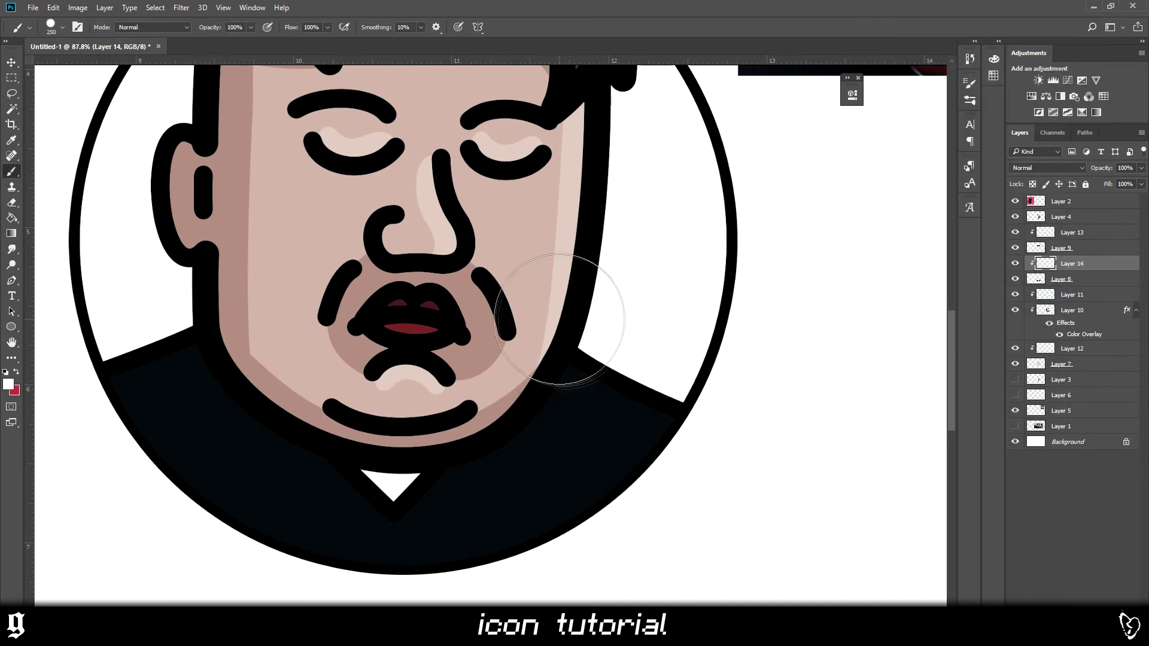
{"action": "left_click_drag", "start_coordinate": [559, 321], "coordinate": [707, 404]}
{"action": "left_click", "coordinate": [1140, 167]}
{"action": "left_click", "coordinate": [1096, 182]}
{"action": "scroll", "coordinate": [668, 467], "scroll_direction": "down", "scroll_amount": 5}
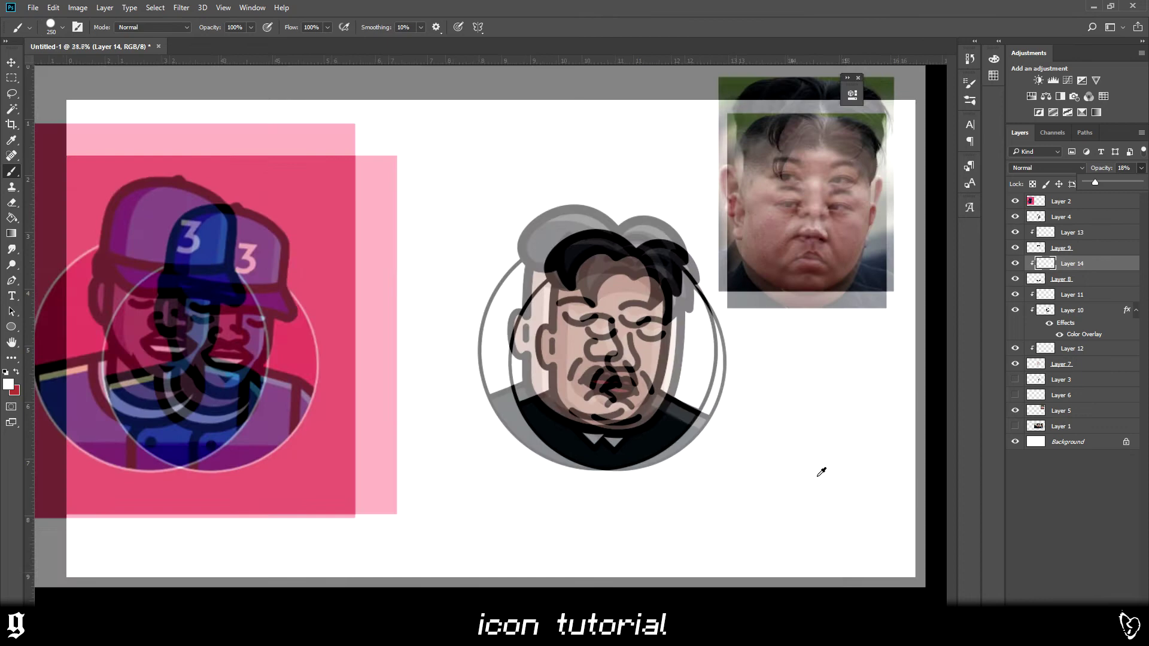
- Select the reference photo on Layer 5 and hide it
{"action": "key", "text": "v"}
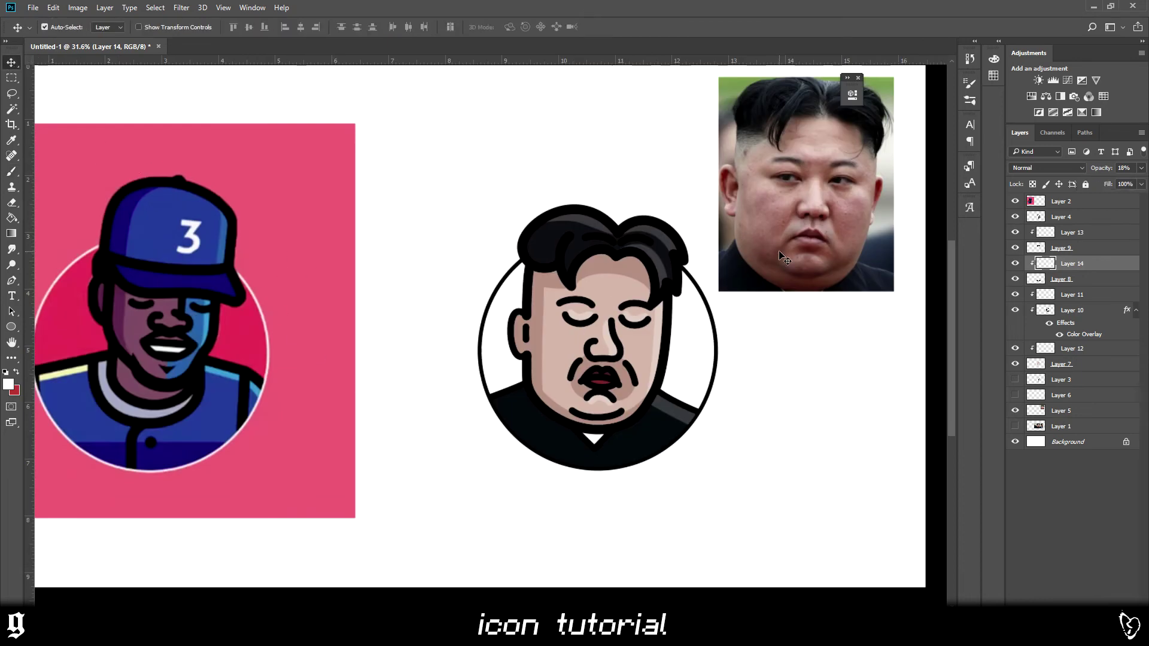
{"action": "left_click", "coordinate": [784, 258]}
{"action": "left_click", "coordinate": [1015, 411]}
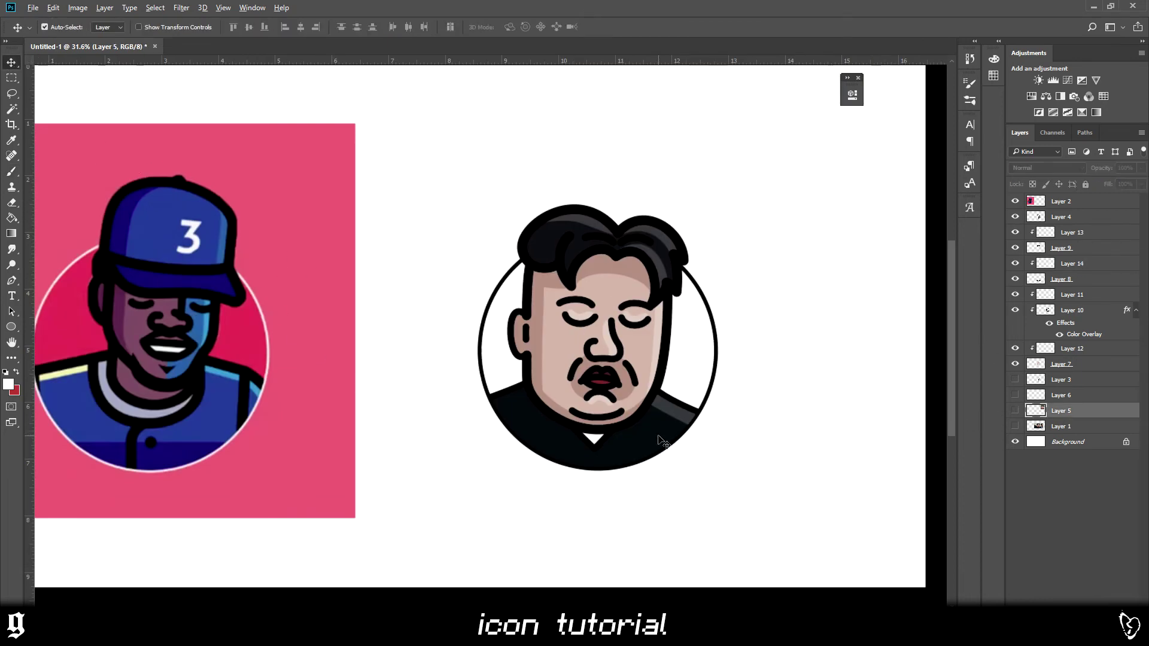
- Sample the crimson of the reference icon's circle as the foreground colour and shift its hue to yellow, #dbd535
{"action": "scroll", "coordinate": [663, 441], "scroll_direction": "up", "scroll_amount": 2}
{"action": "key", "text": "b"}
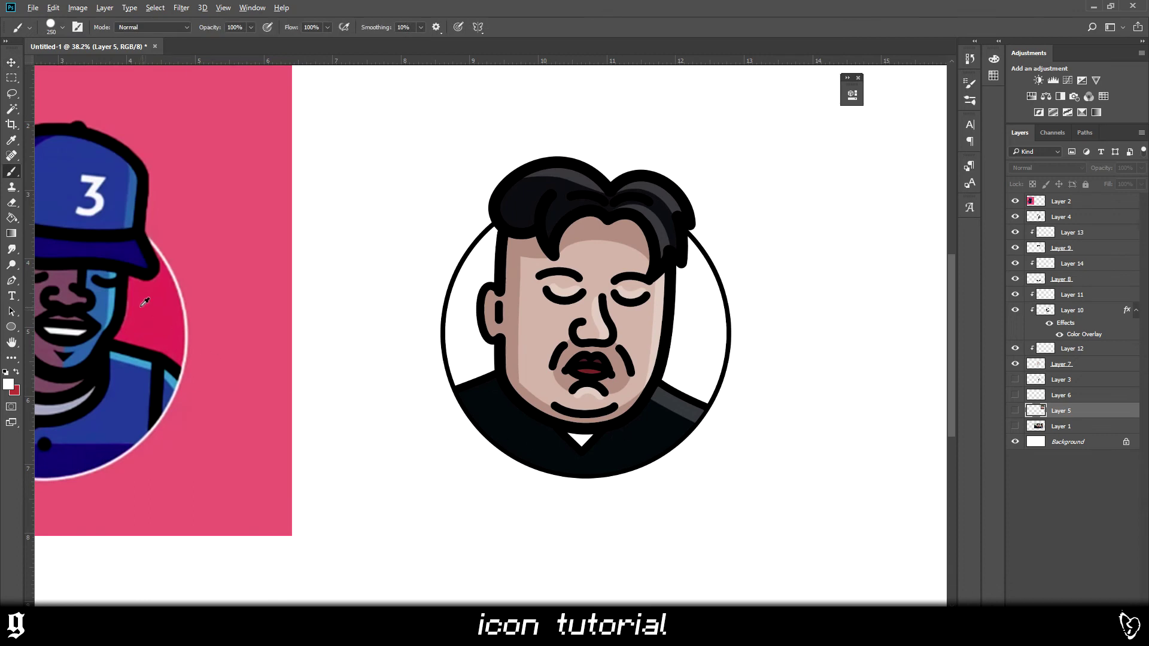
{"action": "left_click", "coordinate": [8, 385]}
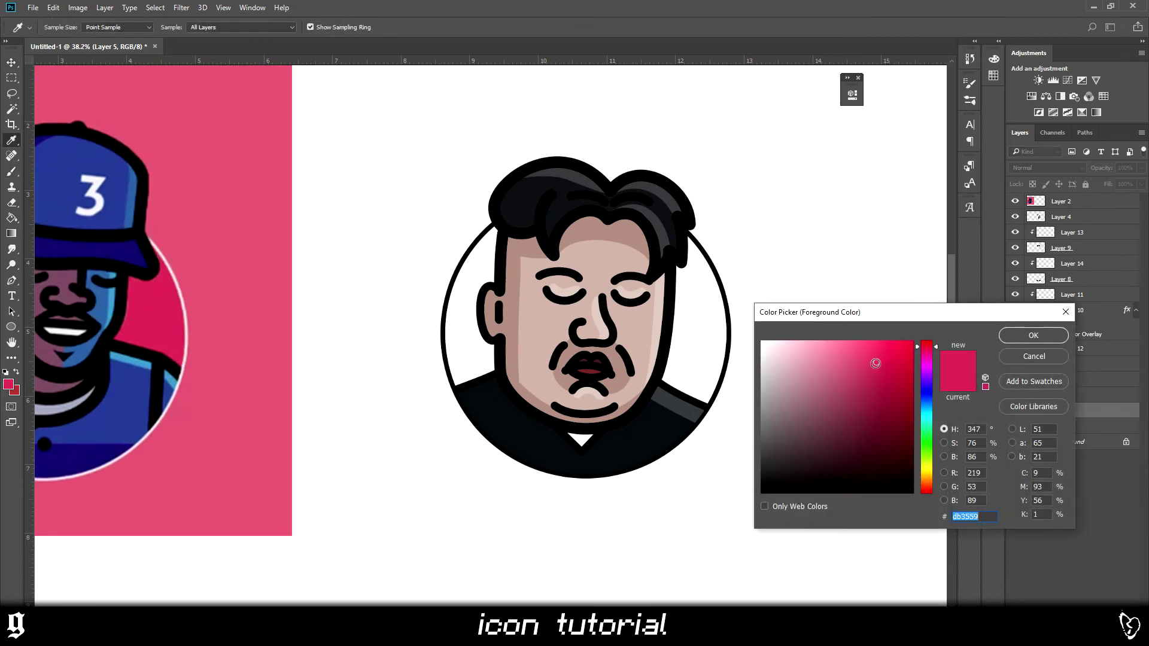
{"action": "left_click_drag", "start_coordinate": [932, 478], "coordinate": [930, 473]}
{"action": "left_click", "coordinate": [1034, 335]}
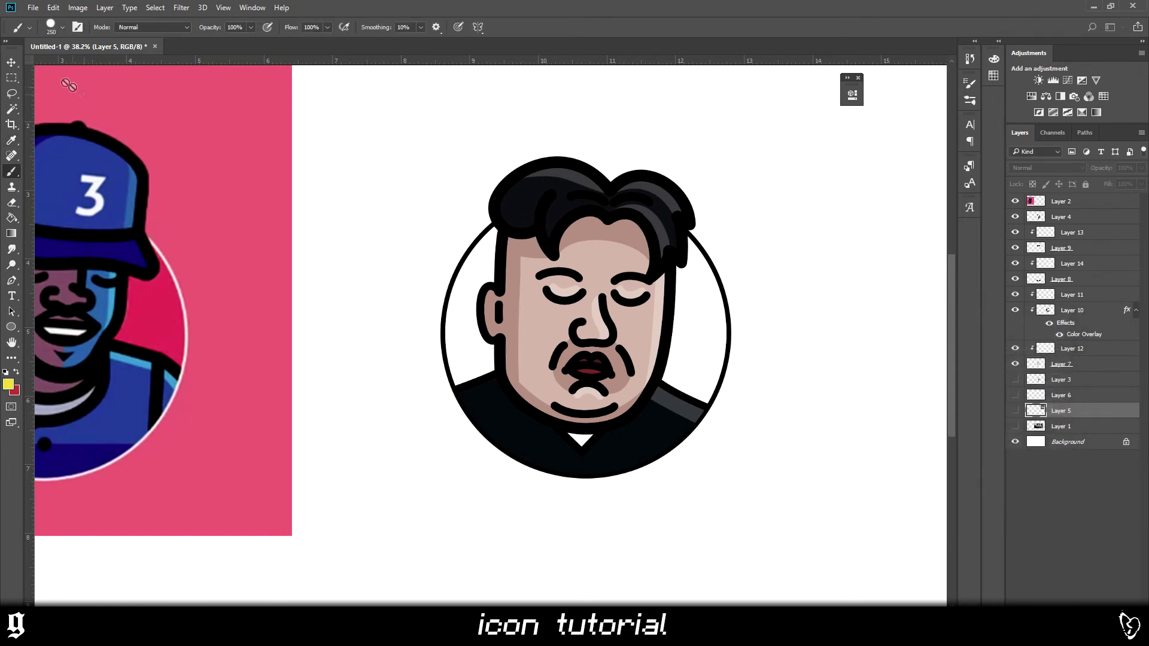
- On Layer 4, select the empty areas inside the circle on both sides of the head and create a new layer above Layer 13
{"action": "left_click", "coordinate": [11, 61]}
{"action": "left_click", "coordinate": [451, 347]}
{"action": "key", "text": "w"}
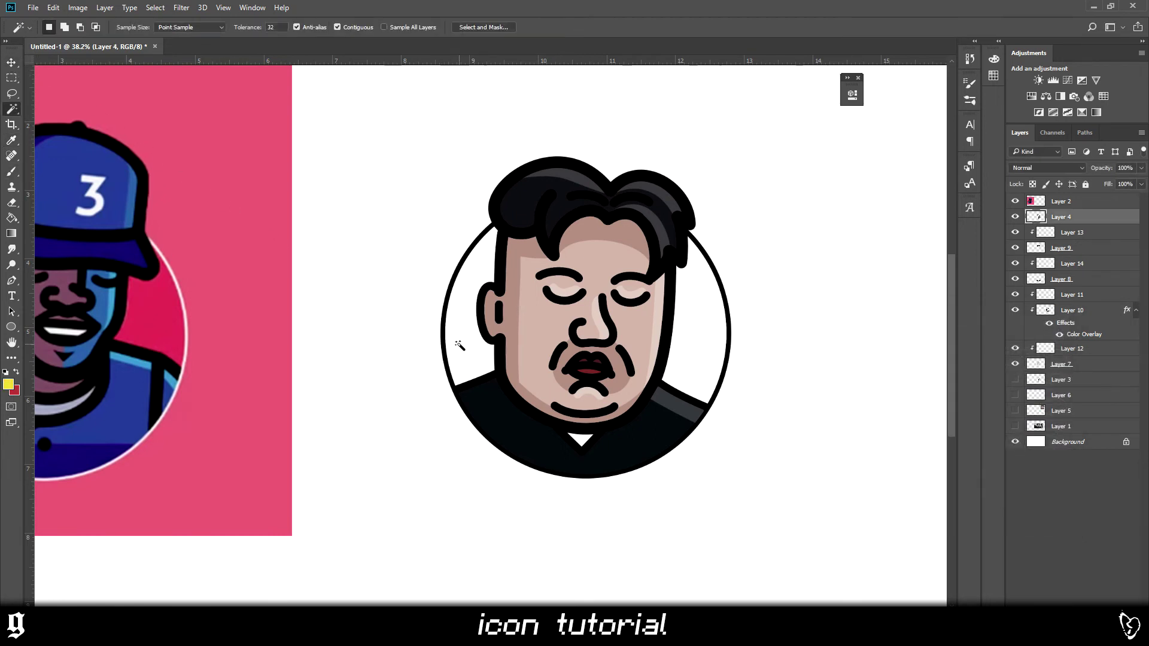
{"action": "left_click", "coordinate": [461, 347]}
{"action": "left_click", "coordinate": [694, 358], "text": "shift"}
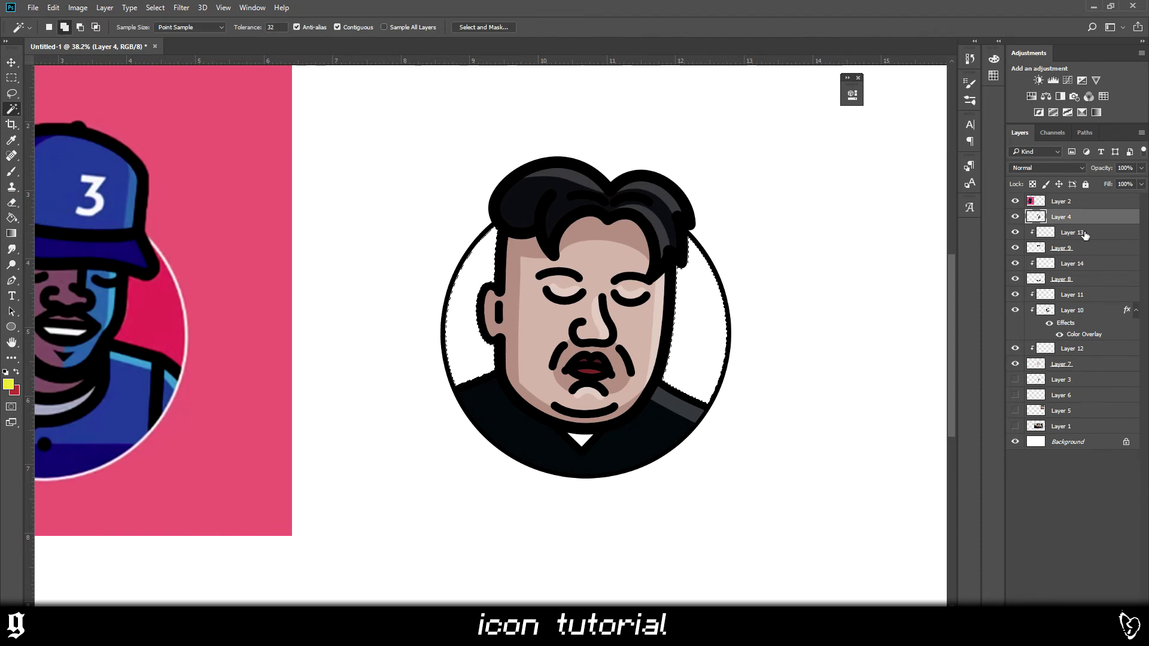
{"action": "left_click", "coordinate": [1084, 233]}
{"action": "key", "text": "ctrl+shift+alt+n"}
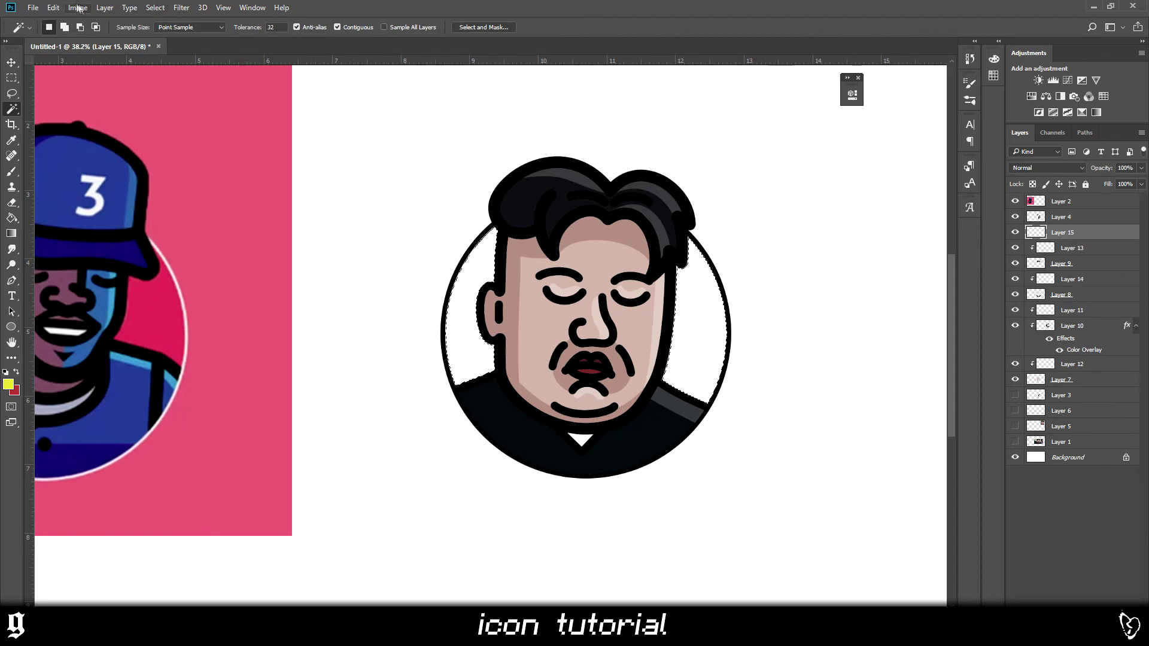
- Expand the selection, fill it with the yellow foreground colour on Layer 15, and deselect
{"action": "left_click", "coordinate": [155, 8]}
{"action": "mouse_move", "coordinate": [179, 162]}
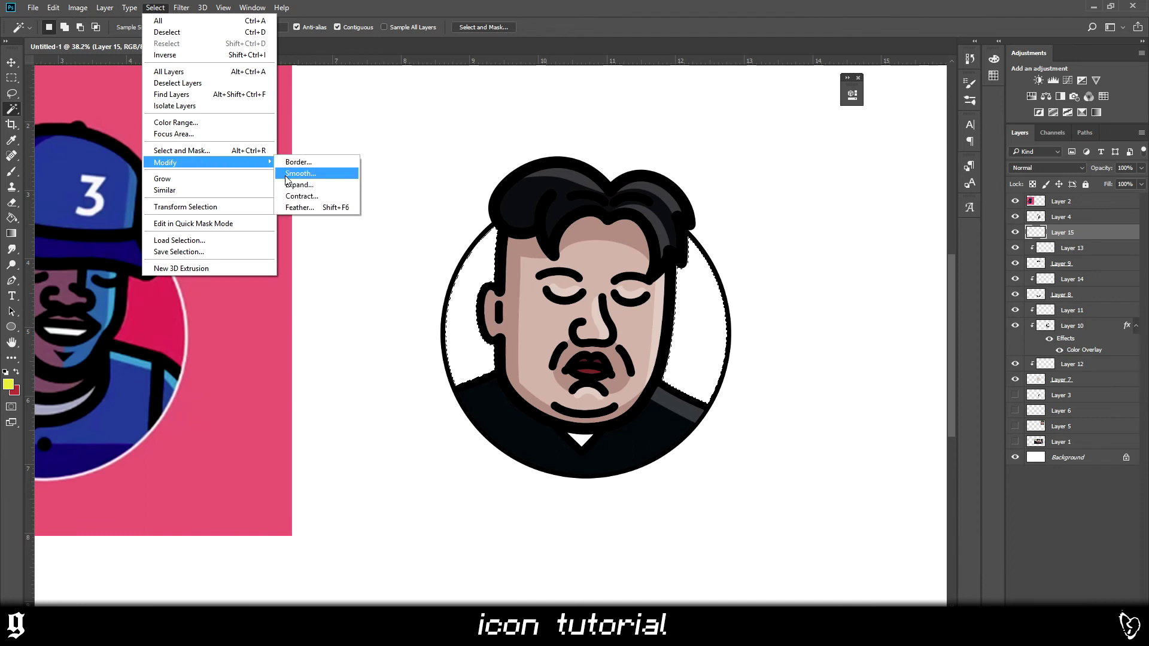
{"action": "left_click", "coordinate": [299, 184]}
{"action": "left_click", "coordinate": [634, 213]}
{"action": "key", "text": "g"}
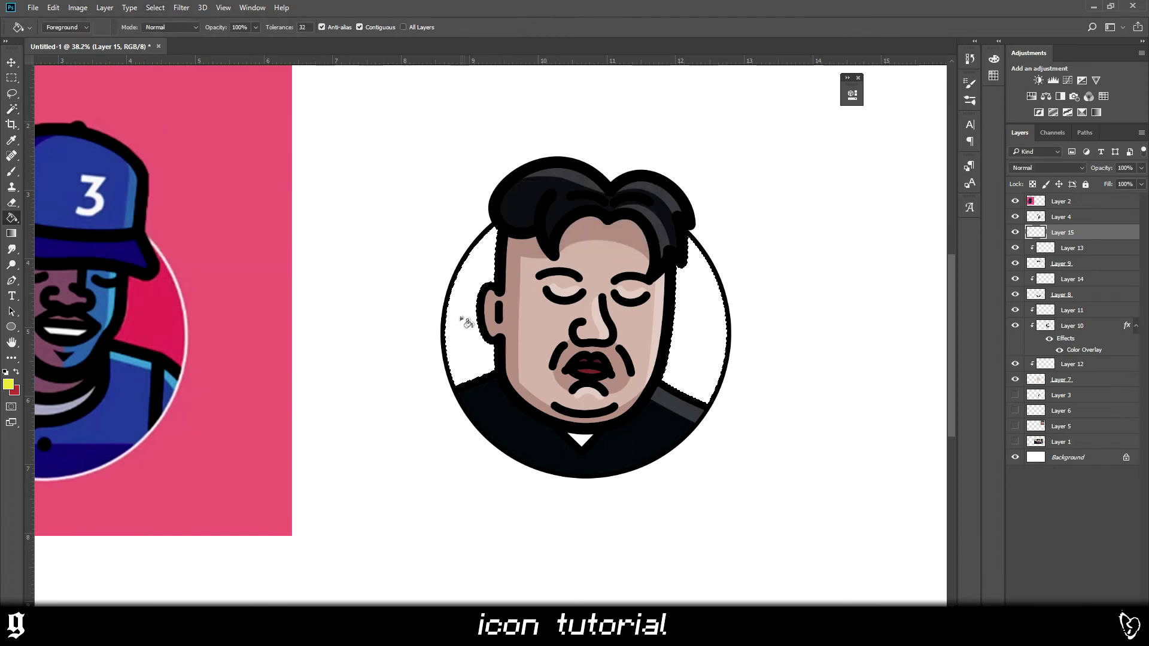
{"action": "left_click", "coordinate": [459, 319]}
{"action": "key", "text": "ctrl+d"}
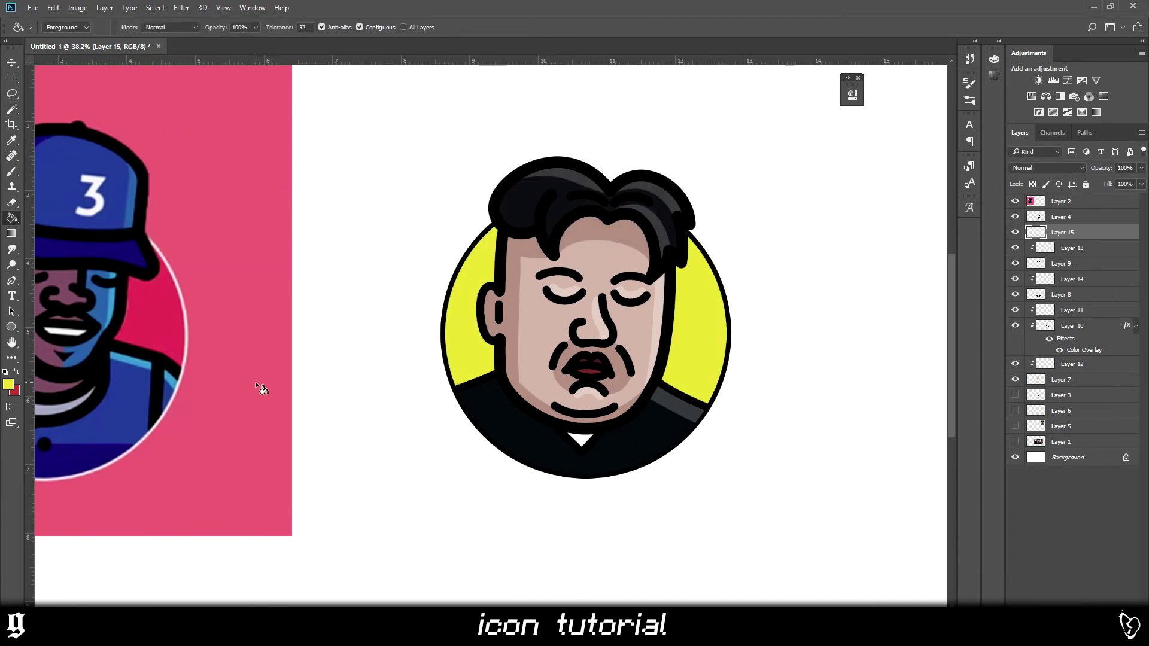
- Sample the reference's pink backdrop as the foreground colour and shift its hue to a lighter yellow, #e1d95d
{"action": "key", "text": "b"}
{"action": "left_click", "coordinate": [9, 385]}
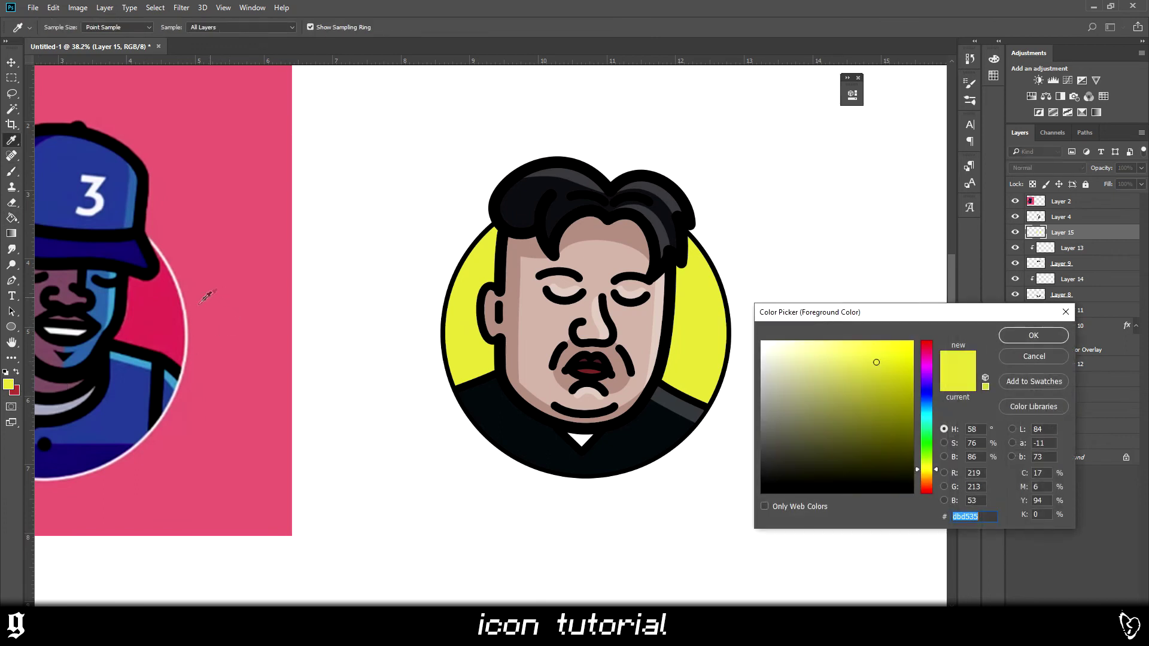
{"action": "left_click", "coordinate": [238, 354]}
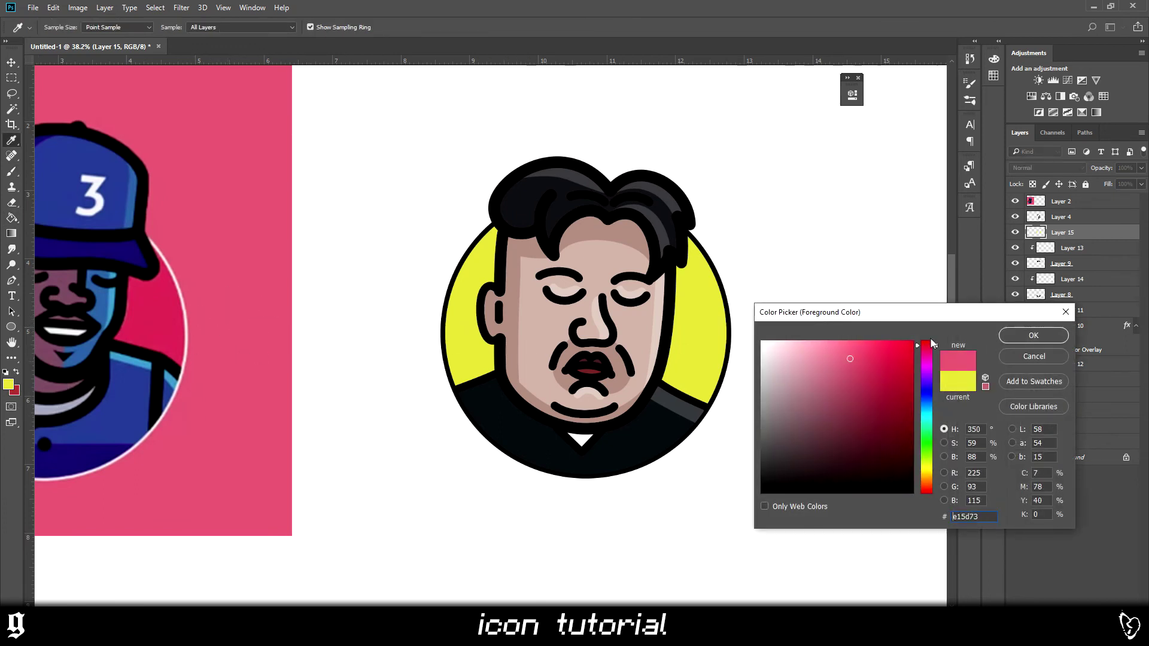
{"action": "left_click_drag", "start_coordinate": [934, 345], "coordinate": [939, 476]}
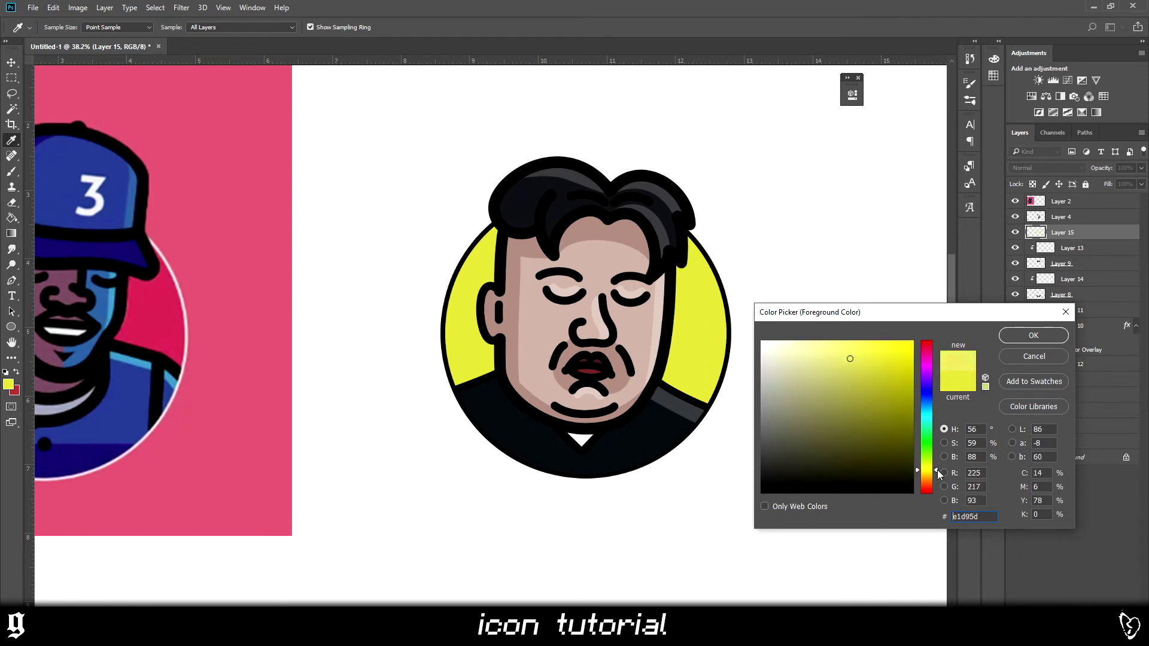
{"action": "left_click", "coordinate": [1027, 337]}
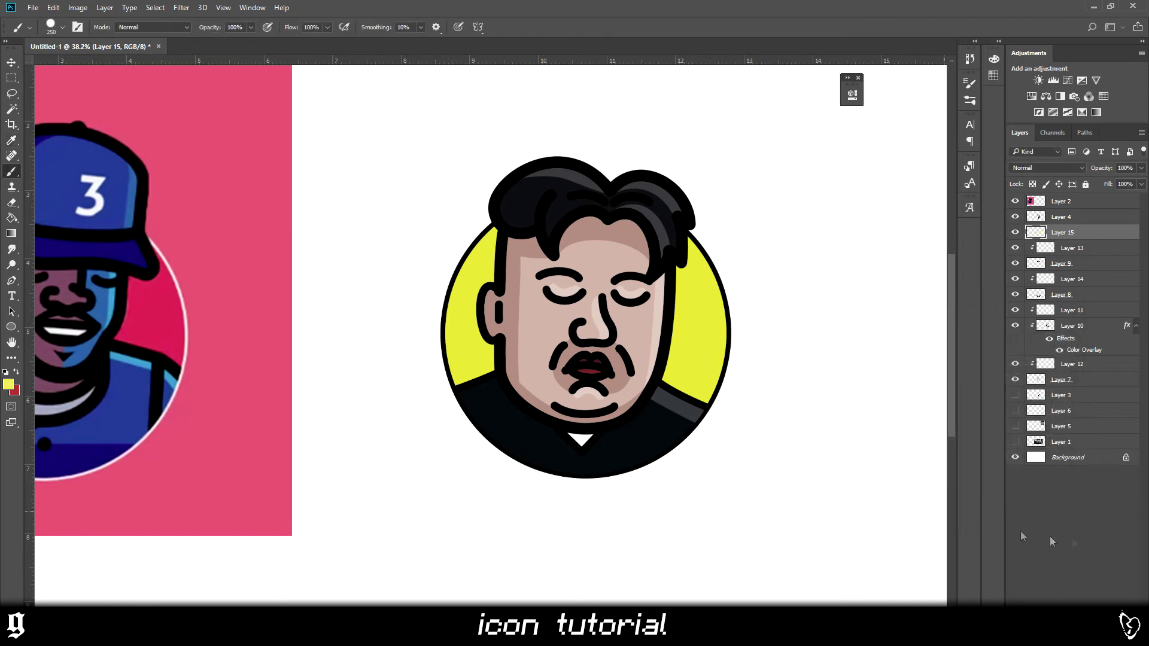
- Create a new layer directly above the Background and fill it with the lighter yellow
{"action": "left_click", "coordinate": [1069, 464]}
{"action": "key", "text": "ctrl+shift+alt+n"}
{"action": "key", "text": "g"}
{"action": "left_click", "coordinate": [464, 478]}
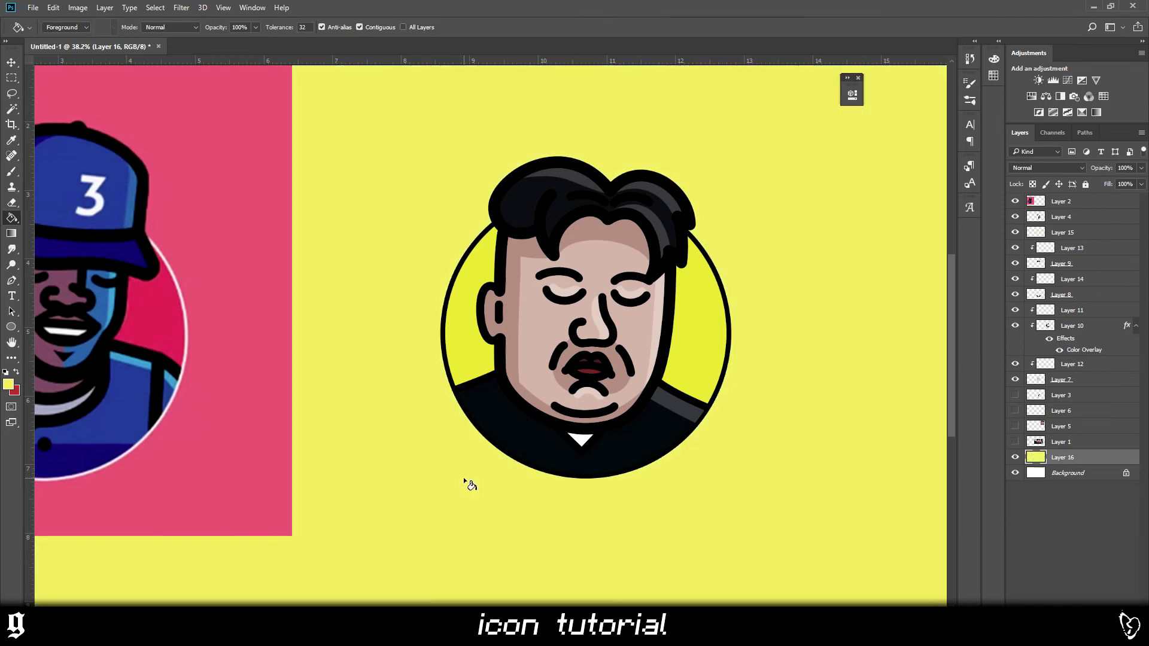
{"action": "scroll", "coordinate": [464, 479], "scroll_direction": "down", "scroll_amount": 4}
{"action": "scroll", "coordinate": [662, 487], "scroll_direction": "up", "scroll_amount": 5}
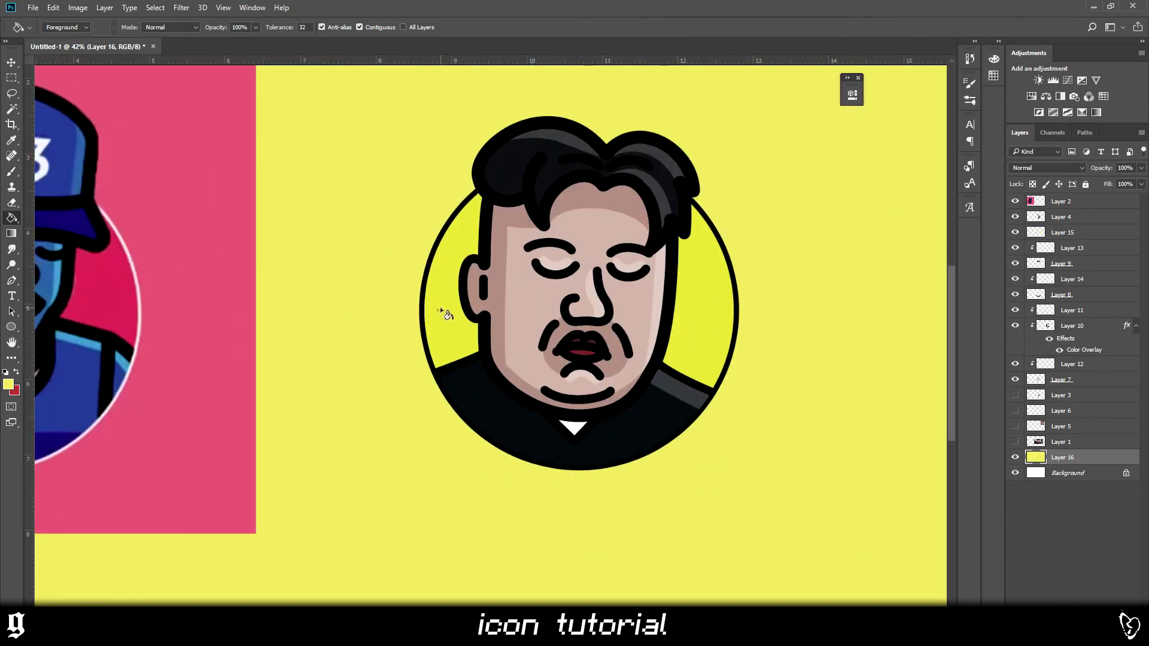
{"action": "scroll", "coordinate": [431, 311], "scroll_direction": "down", "scroll_amount": 2}
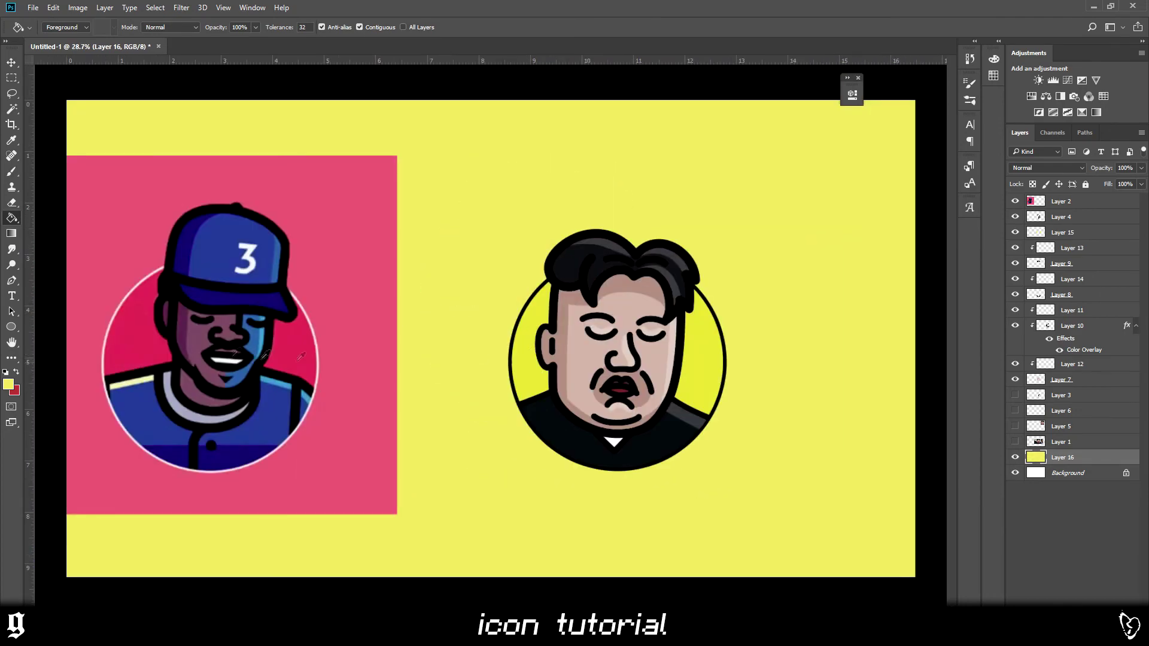
{"action": "scroll", "coordinate": [371, 362], "scroll_direction": "up", "scroll_amount": 3}
{"action": "scroll", "coordinate": [465, 338], "scroll_direction": "down", "scroll_amount": 3}
{"action": "scroll", "coordinate": [431, 351], "scroll_direction": "up", "scroll_amount": 2}
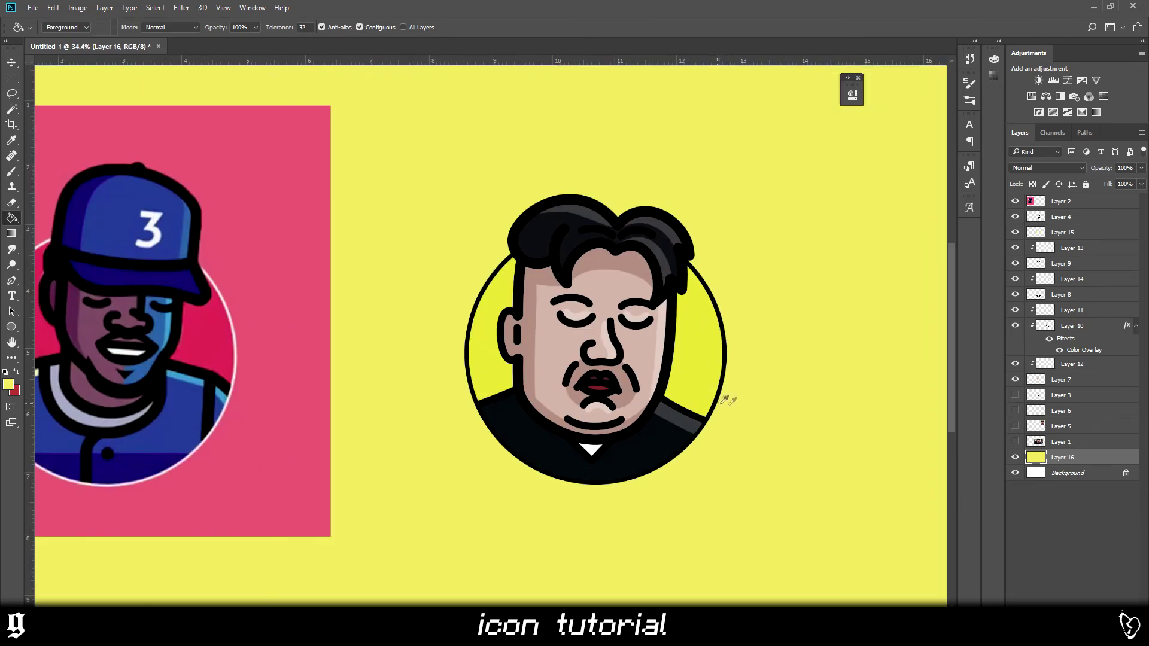
- Add a Hue/Saturation adjustment above Layer 16 with hue +3, saturation -17 and lightness +15
{"action": "left_click", "coordinate": [16, 62]}
{"action": "left_click", "coordinate": [1030, 95]}
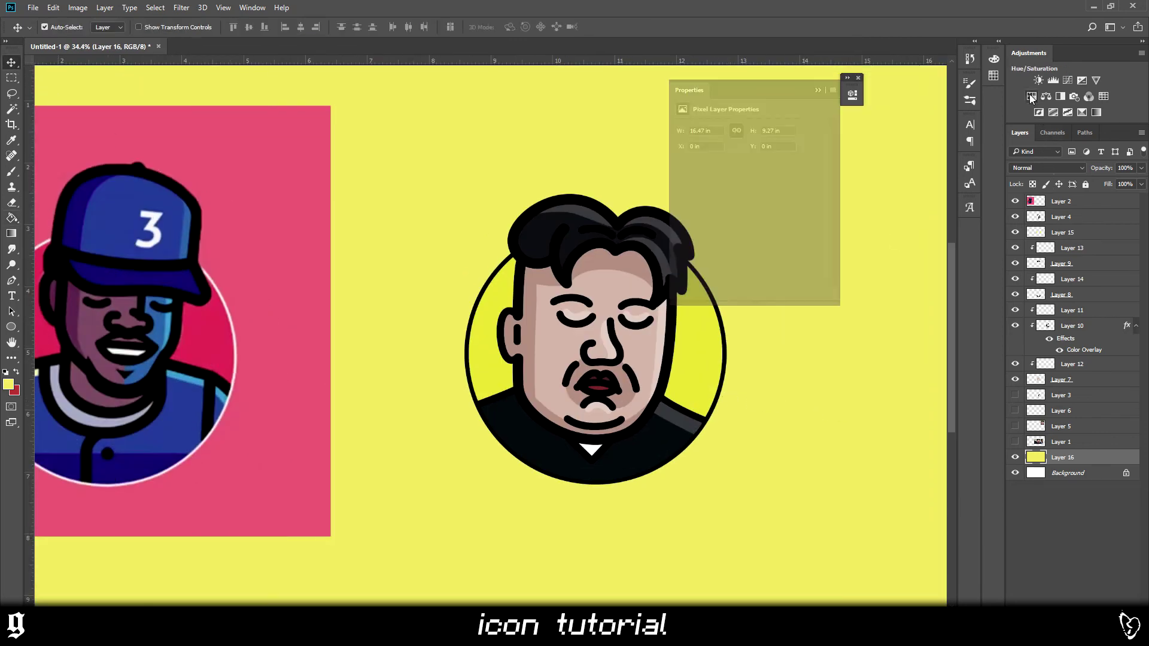
{"action": "left_click_drag", "start_coordinate": [750, 193], "coordinate": [738, 194]}
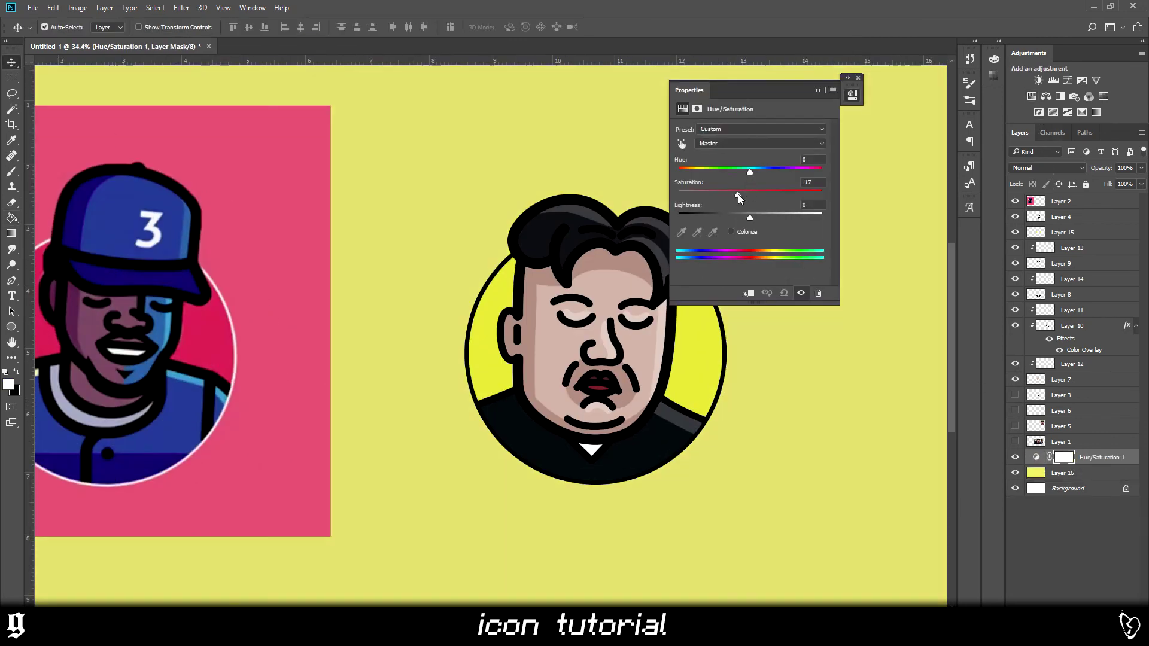
{"action": "left_click_drag", "start_coordinate": [750, 173], "coordinate": [752, 170]}
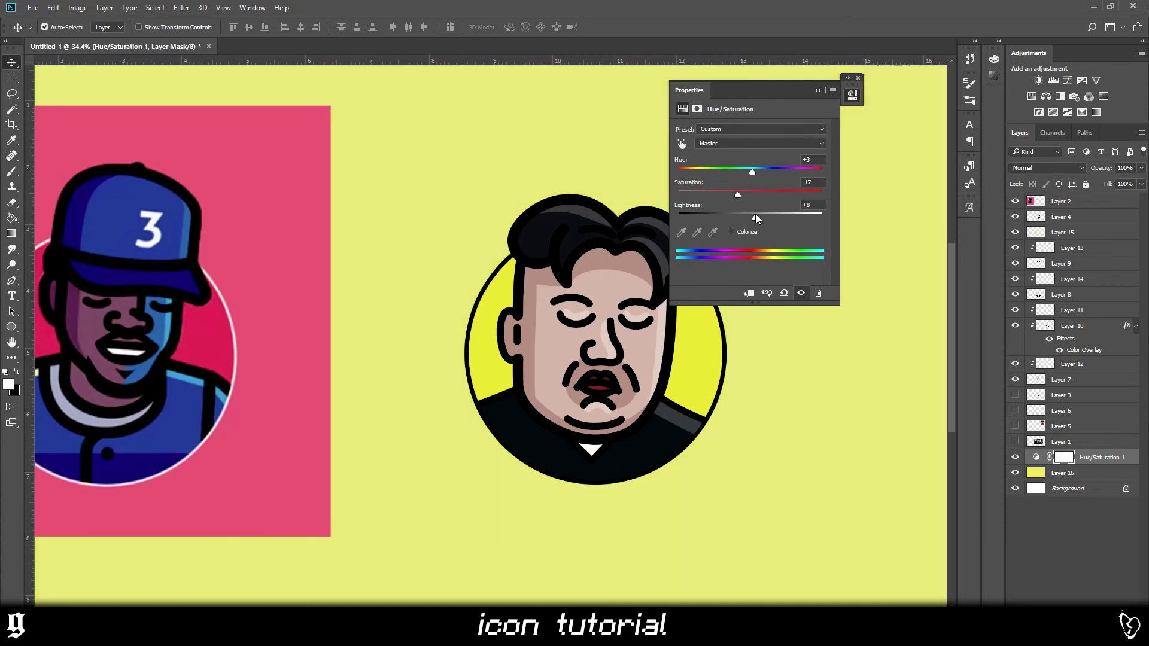
{"action": "mouse_move", "coordinate": [755, 214]}
{"action": "left_mouse_down"}
{"action": "mouse_move", "coordinate": [771, 216]}
{"action": "mouse_move", "coordinate": [760, 217]}
{"action": "left_mouse_up"}
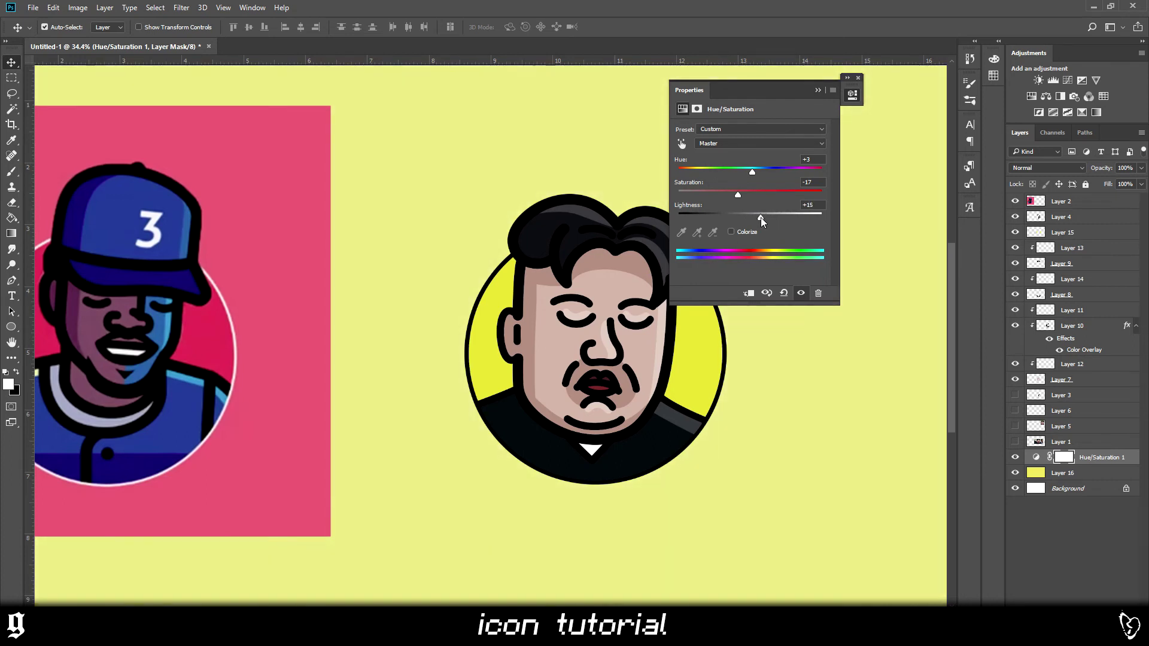
{"action": "left_click", "coordinate": [818, 90]}
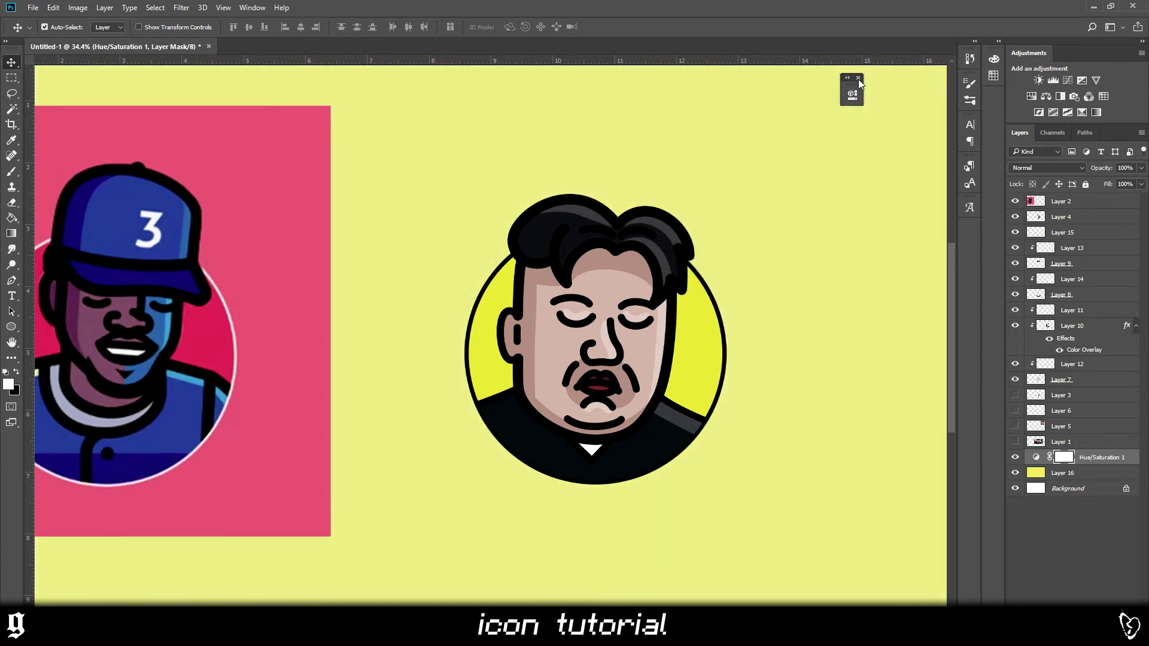
{"action": "left_click", "coordinate": [858, 78]}
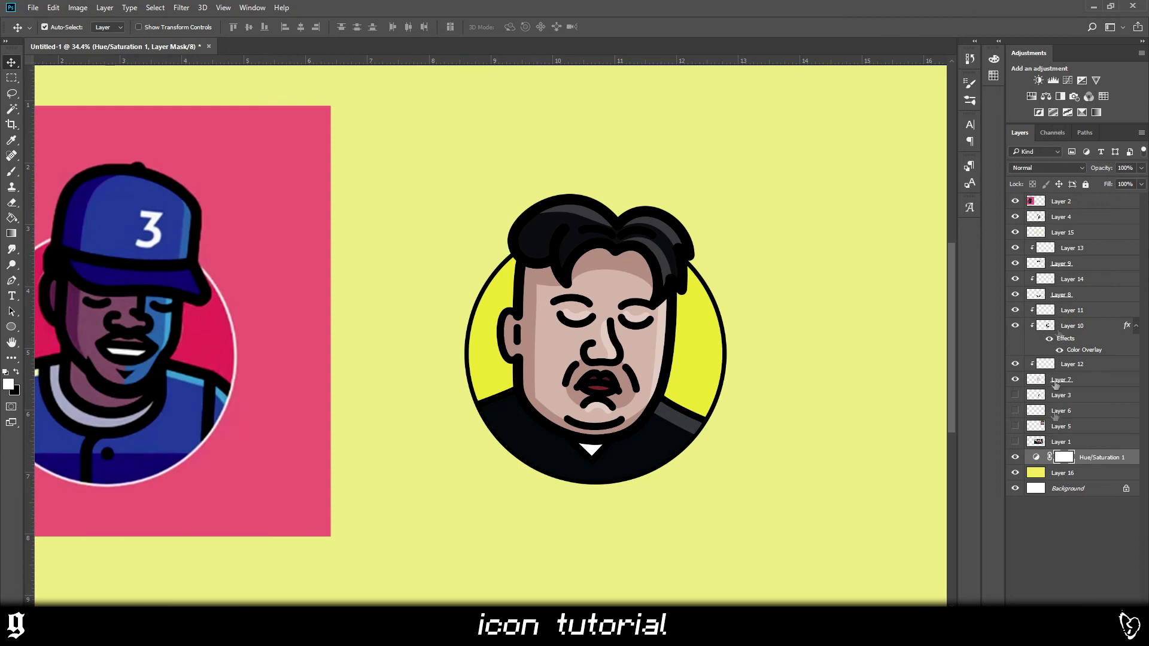
- Add a second Hue/Saturation adjustment above the first and try a hue shift of +180 on the backdrop
{"action": "left_click", "coordinate": [1031, 95]}
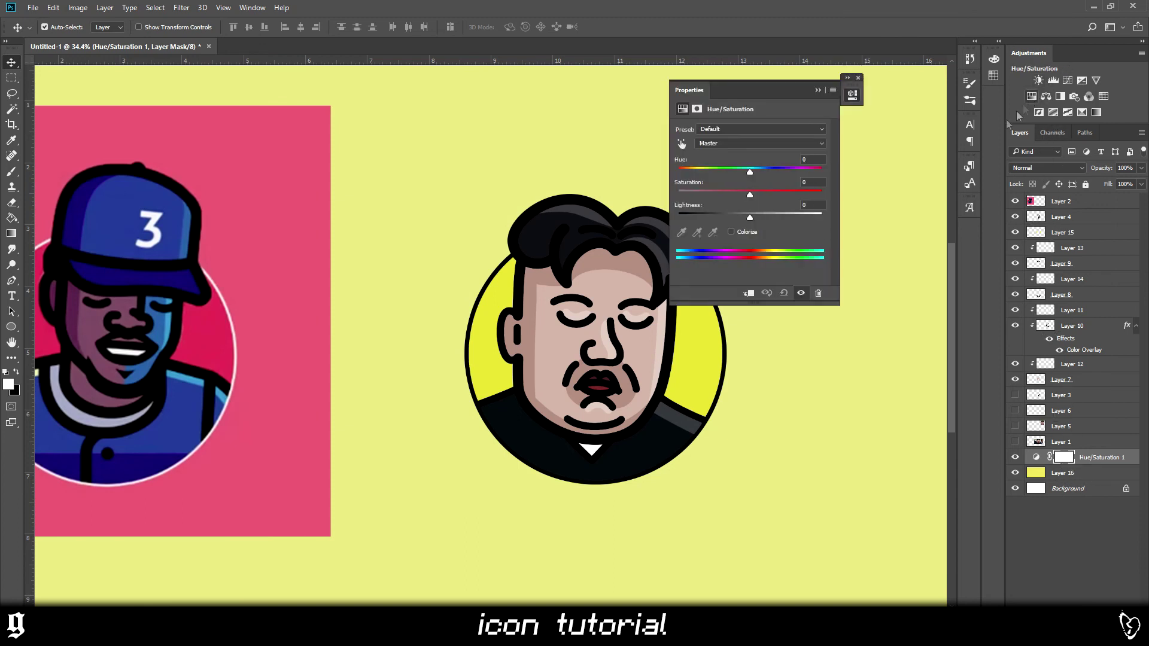
{"action": "left_click_drag", "start_coordinate": [750, 172], "coordinate": [821, 181]}
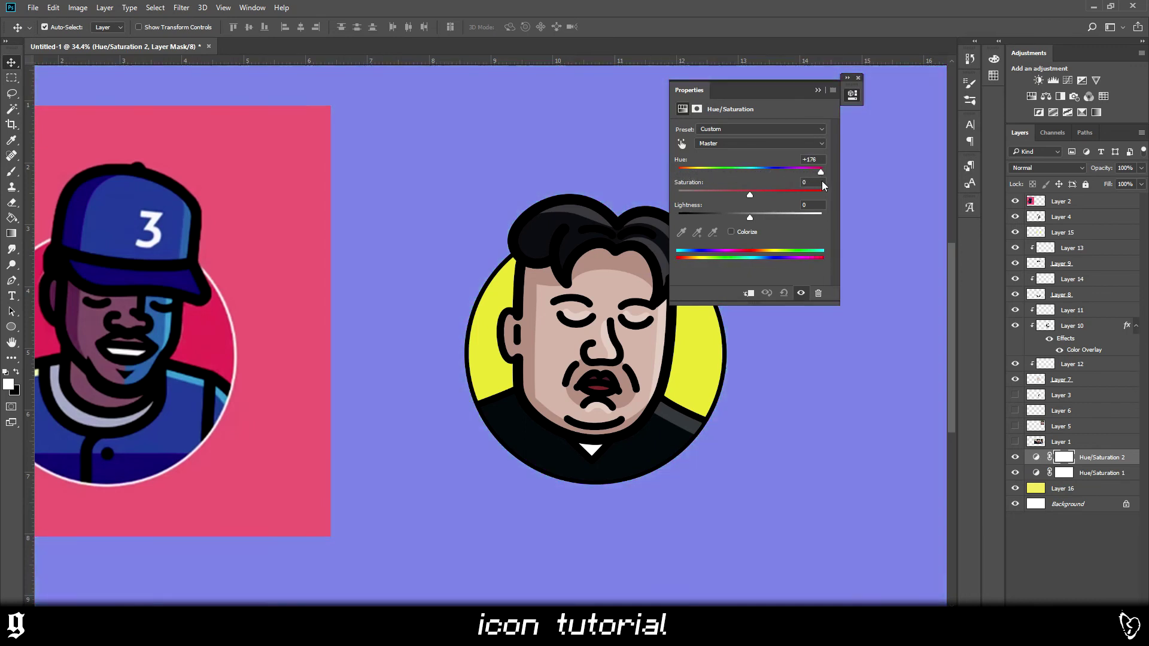
{"action": "left_click", "coordinate": [817, 89]}
- Select all layers from Layer 16 up to Layer 2 and merge them into one layer
{"action": "scroll", "coordinate": [717, 338], "scroll_direction": "down", "scroll_amount": 3}
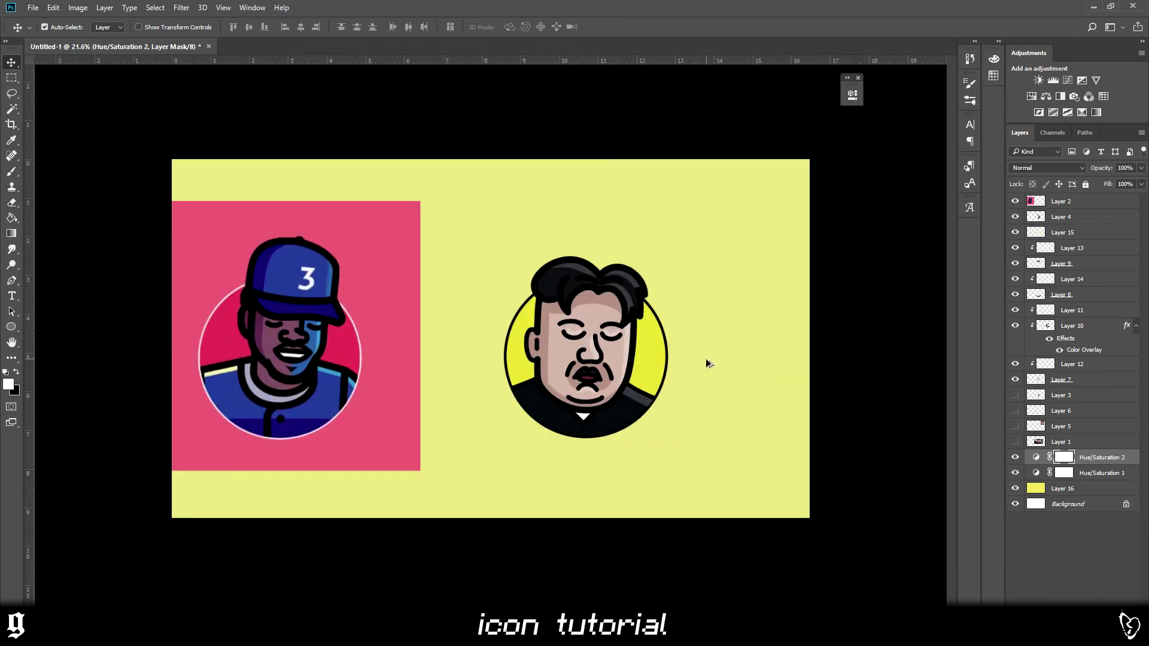
{"action": "scroll", "coordinate": [705, 358], "scroll_direction": "up", "scroll_amount": 2}
{"action": "left_click", "coordinate": [1083, 488]}
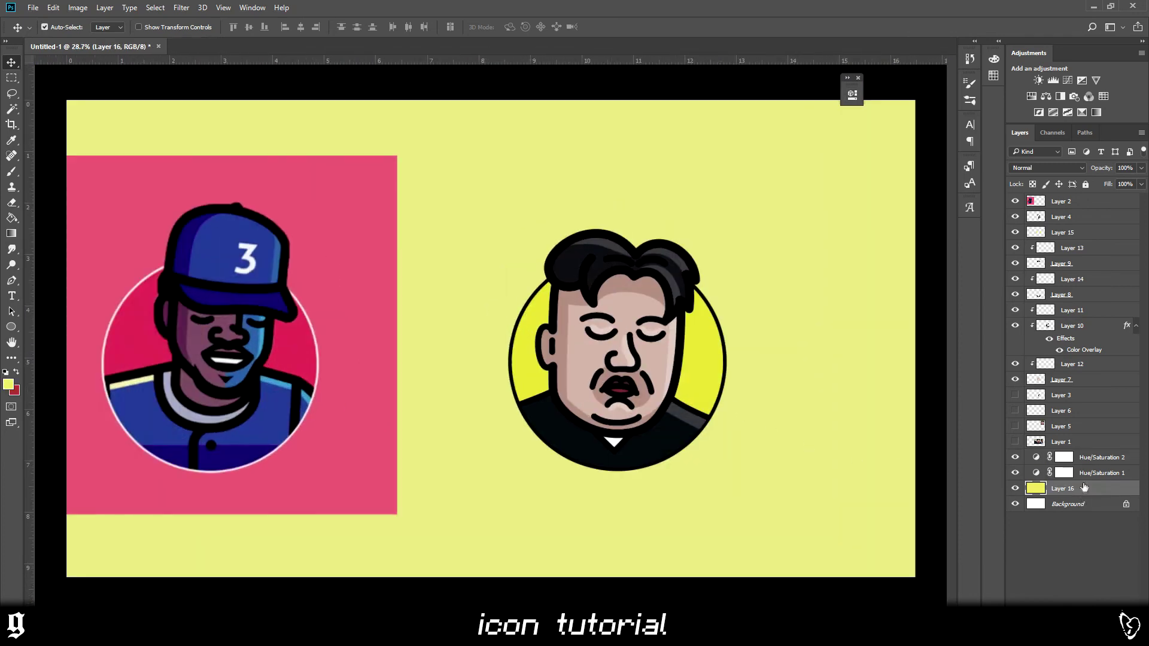
{"action": "left_click", "coordinate": [1065, 203], "text": "shift"}
{"action": "right_click", "coordinate": [1066, 204]}
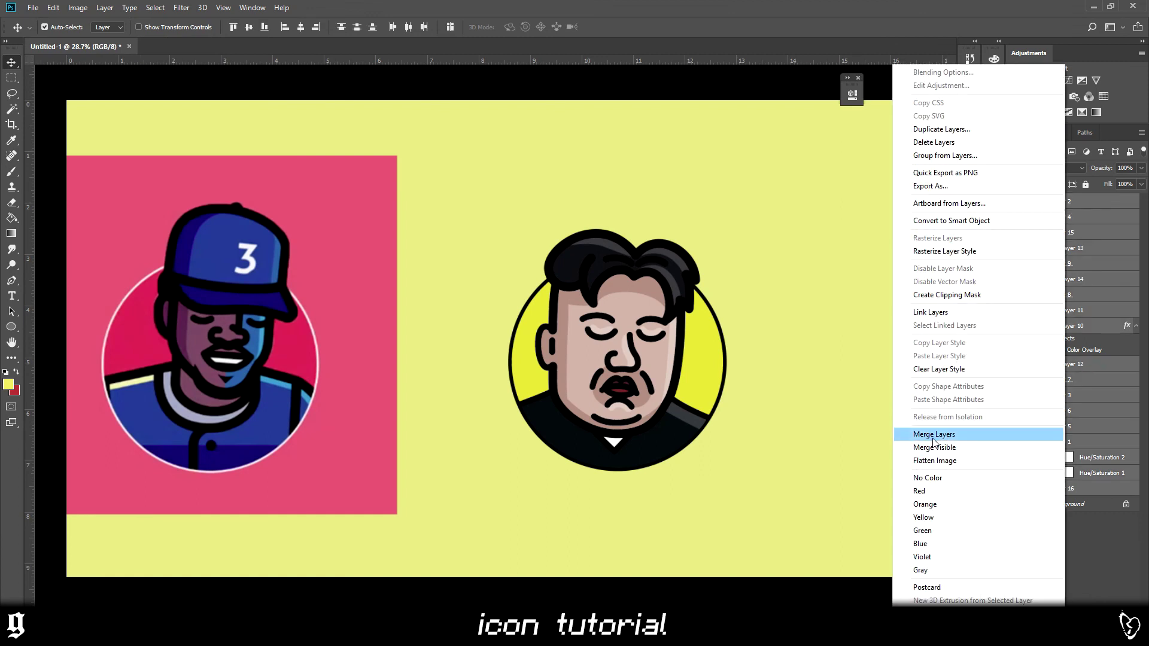
{"action": "left_click", "coordinate": [934, 435]}
- Isolate a square area around the finished portrait on the white background, leaving out the reference icon, and deselect
{"action": "key", "text": "m"}
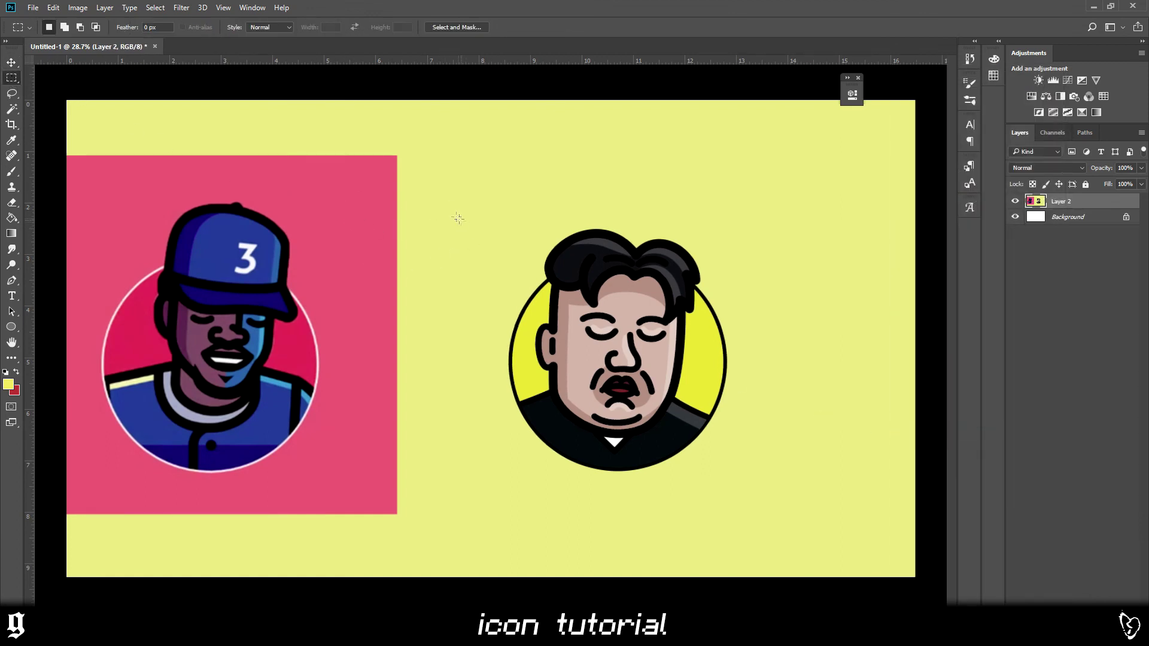
{"action": "left_click_drag", "start_coordinate": [435, 168], "coordinate": [854, 547]}
{"action": "key", "text": "ctrl+d"}
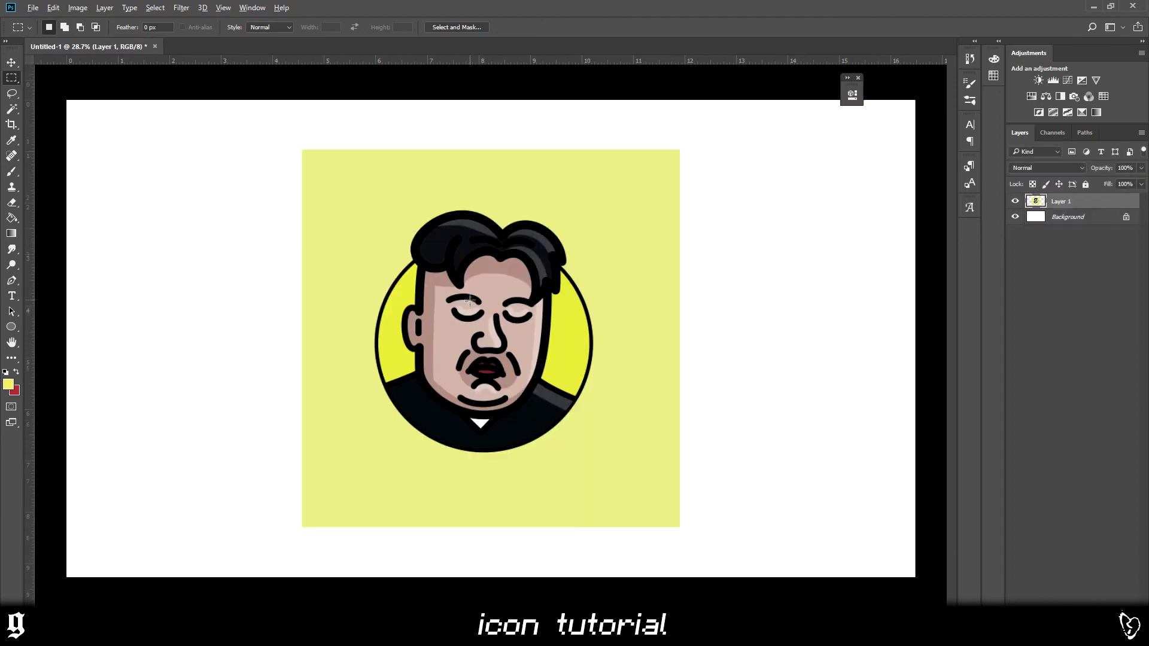
{"action": "scroll", "coordinate": [478, 310], "scroll_direction": "up", "scroll_amount": 10}
{"action": "scroll", "coordinate": [503, 341], "scroll_direction": "down", "scroll_amount": 10}
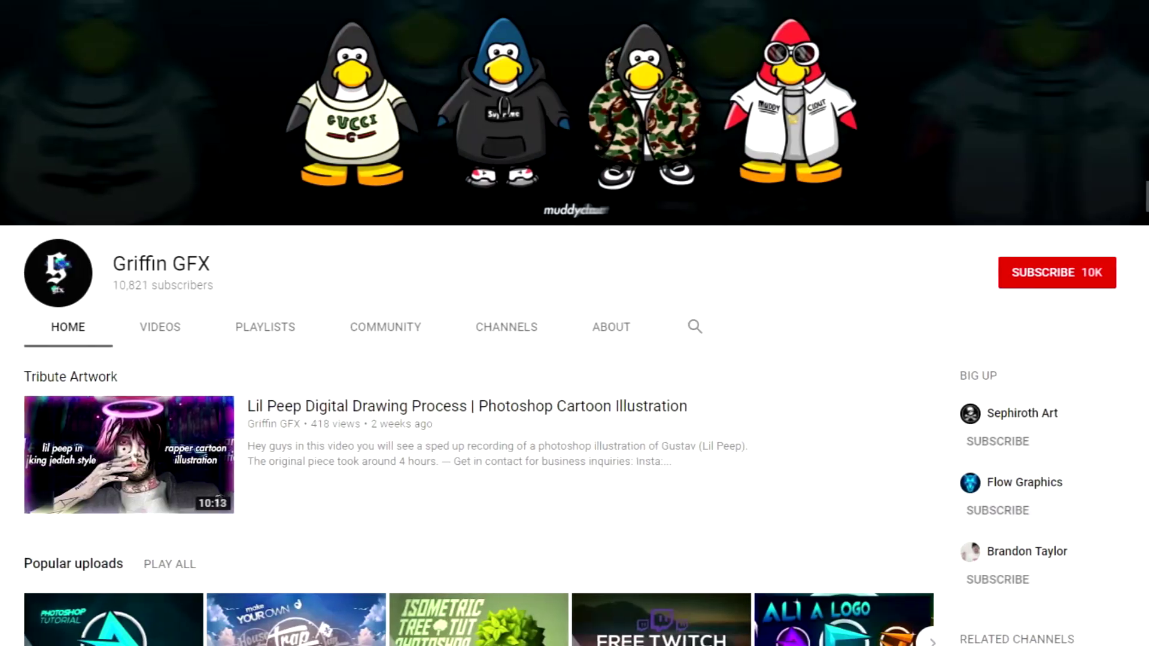
{"action": "left_click", "coordinate": [1033, 280]}
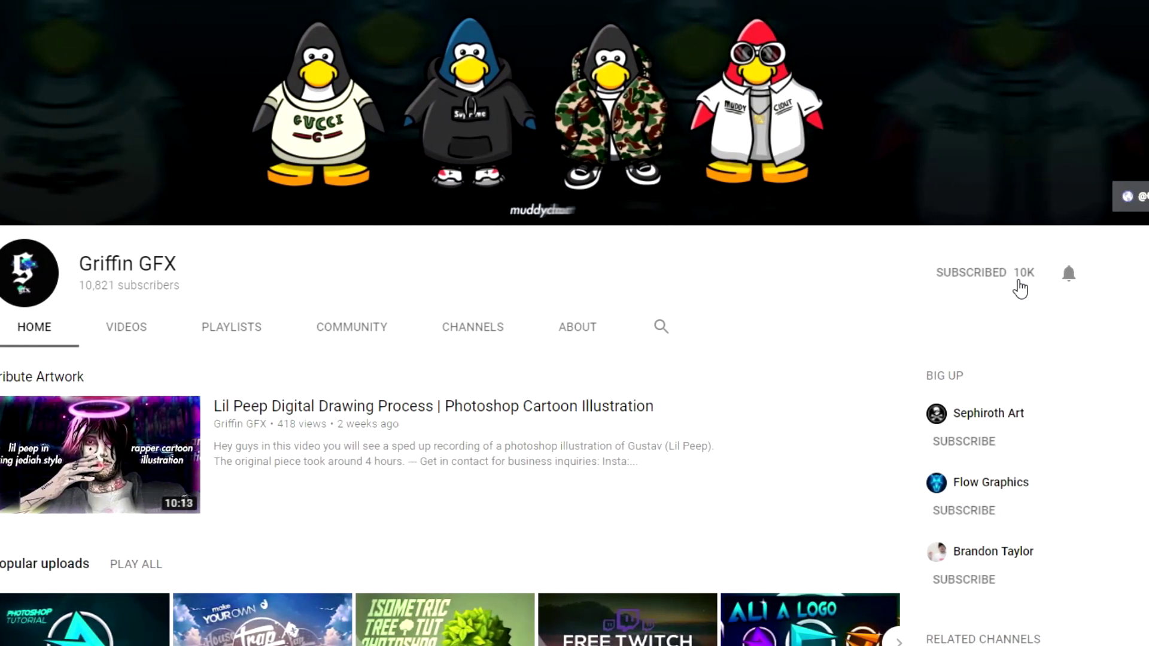